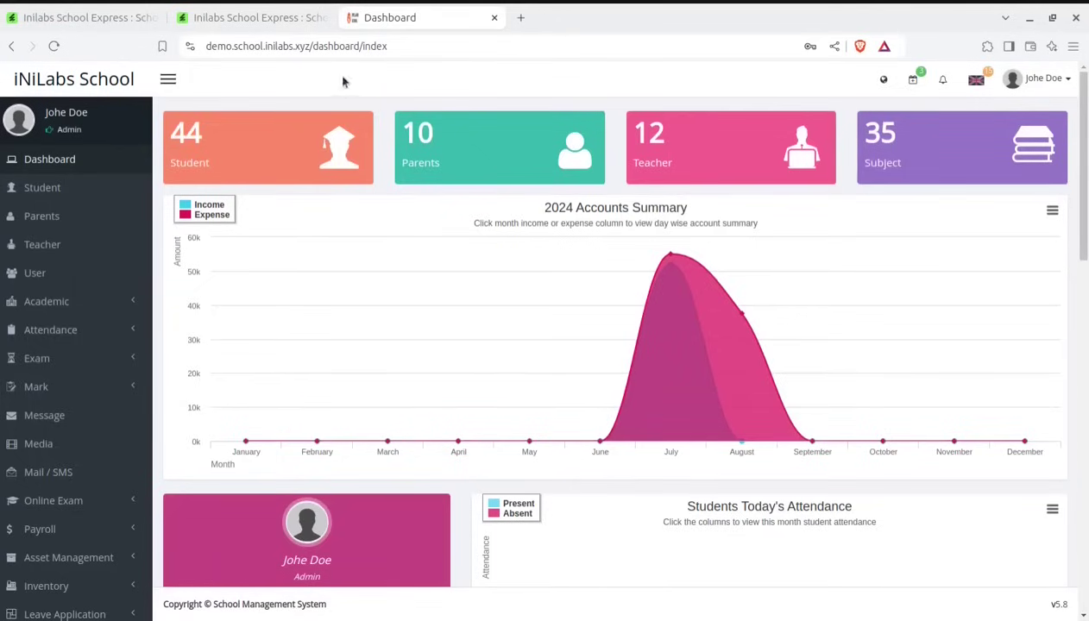
Look over the school dashboard, the student list page and the parents list page.
scroll(285, 384, "down", 4)
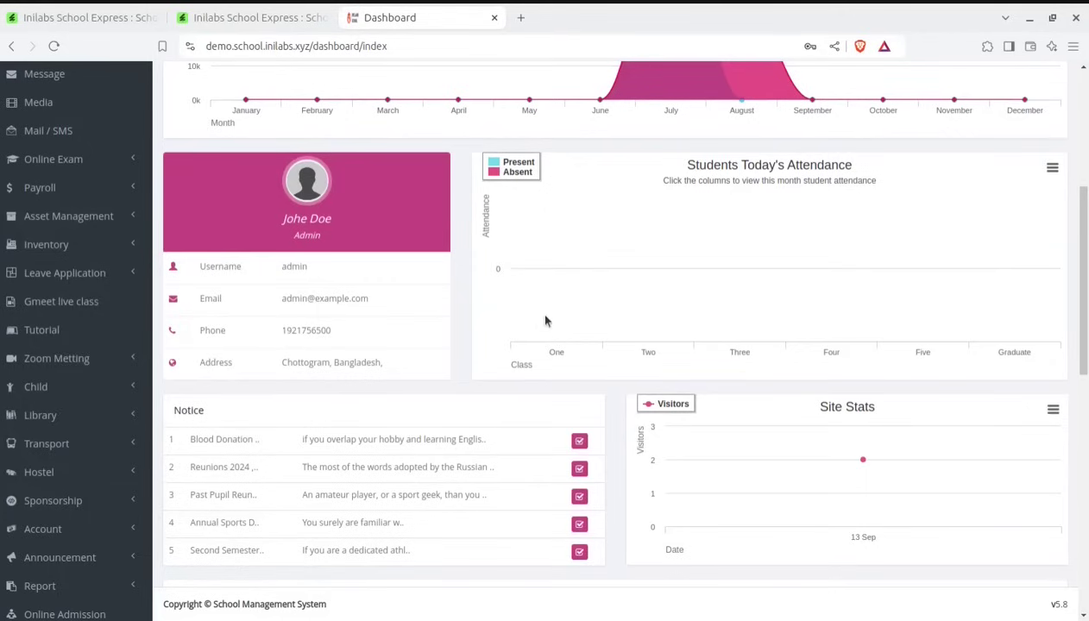
scroll(525, 387, "up", 4)
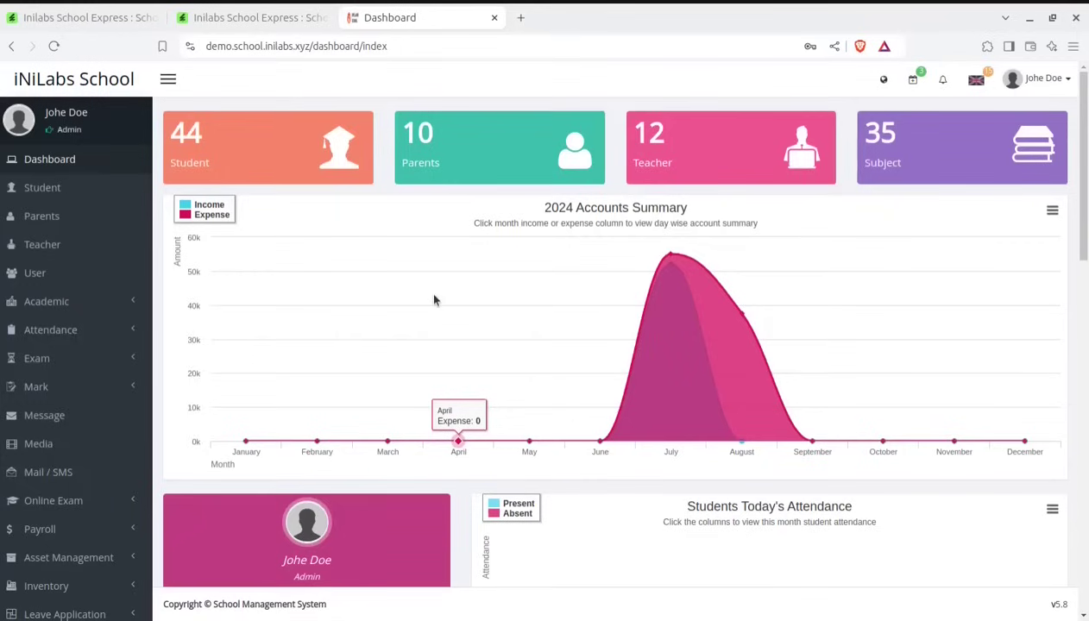
left_click(50, 162)
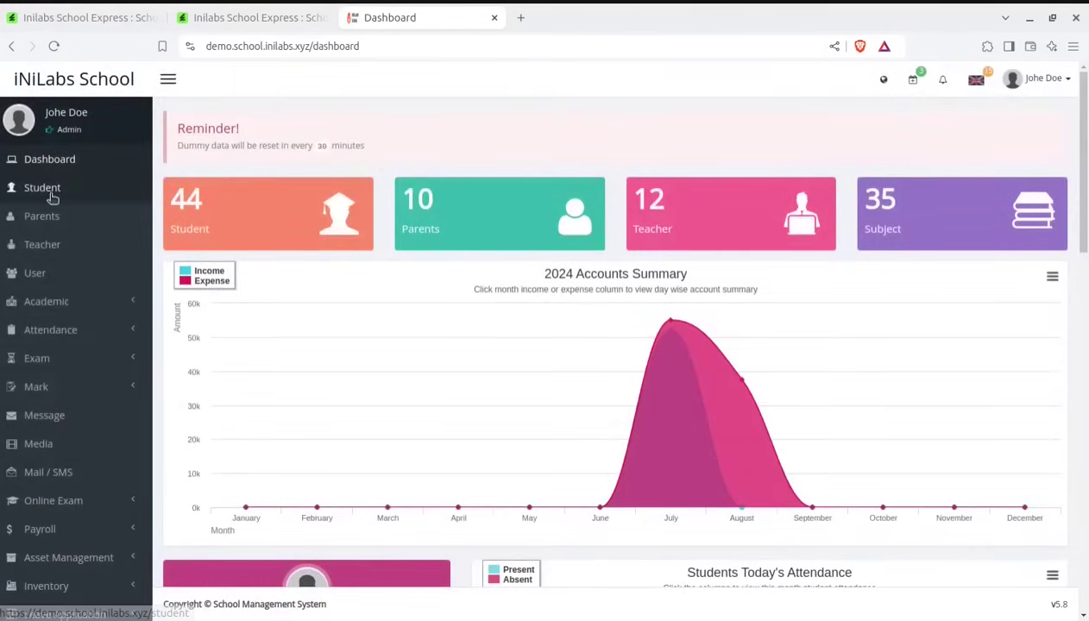
left_click(50, 194)
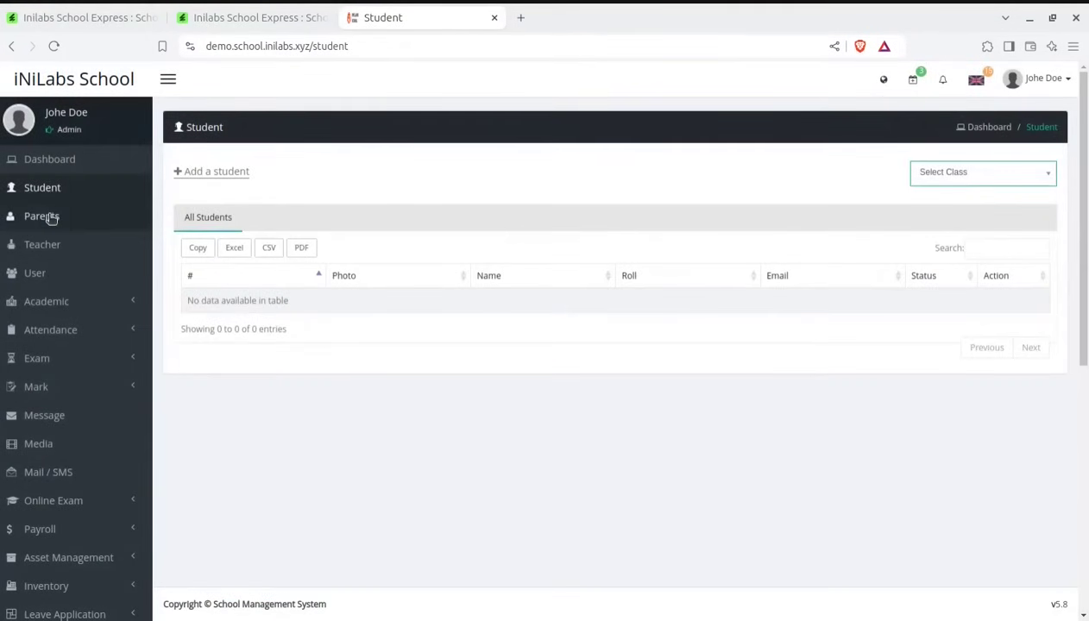
left_click(48, 218)
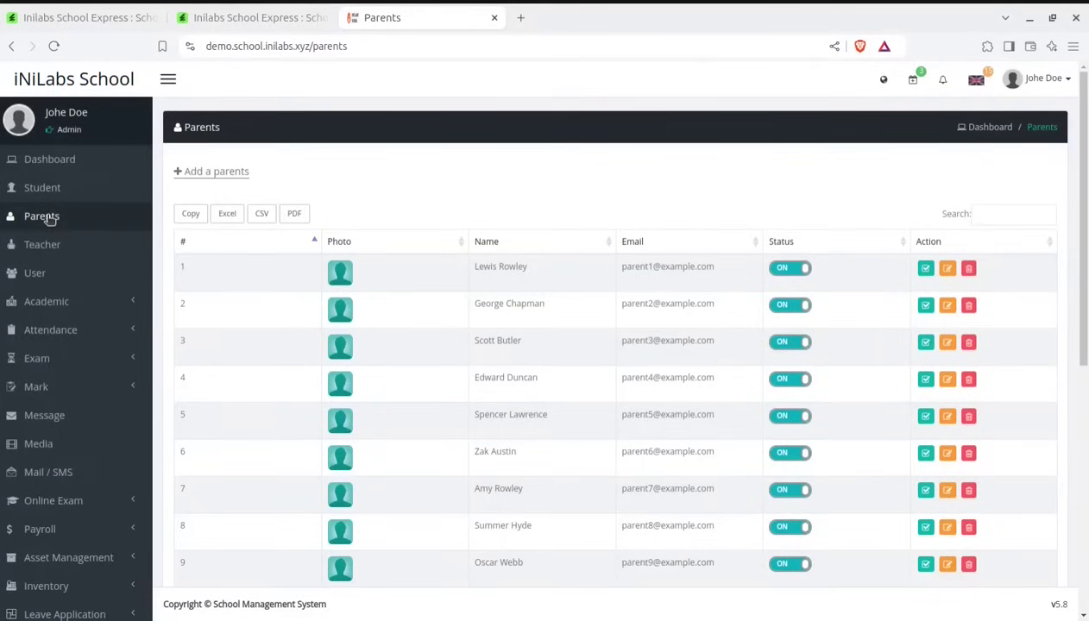
Switch to the CodeCanyon item page and examine the Inilabs School Express title and its regular license price.
left_click(109, 18)
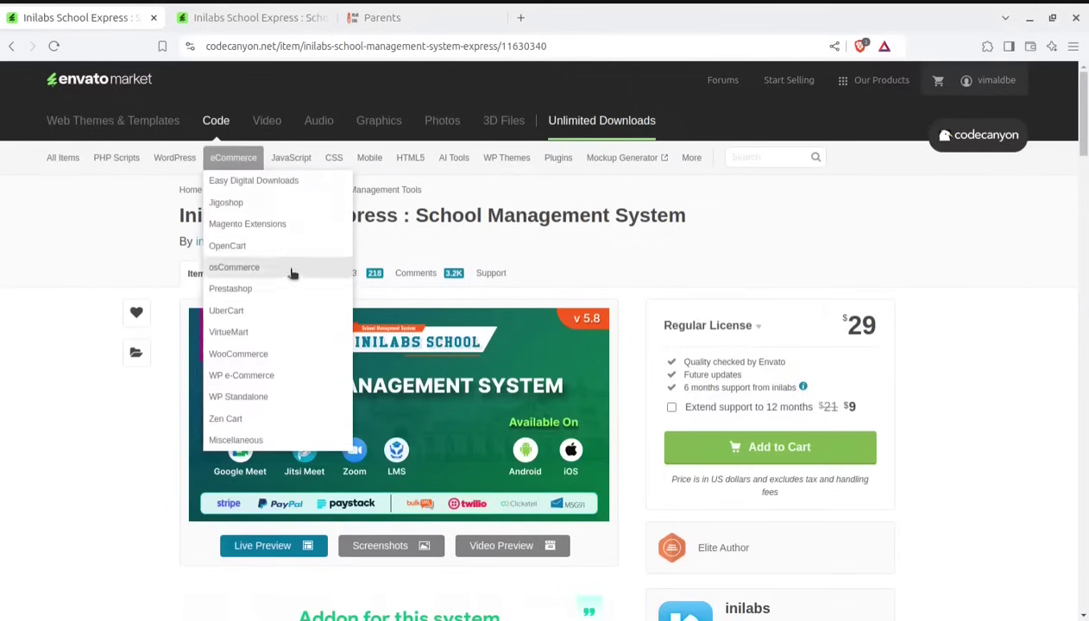
left_click_drag(177, 217, 395, 213)
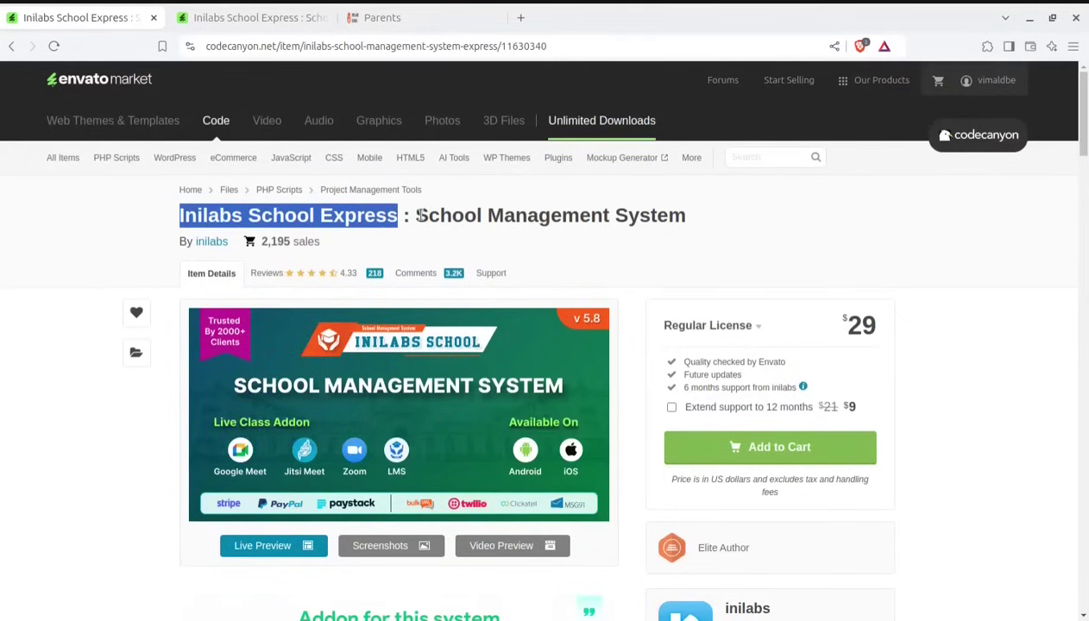
left_click_drag(415, 217, 689, 221)
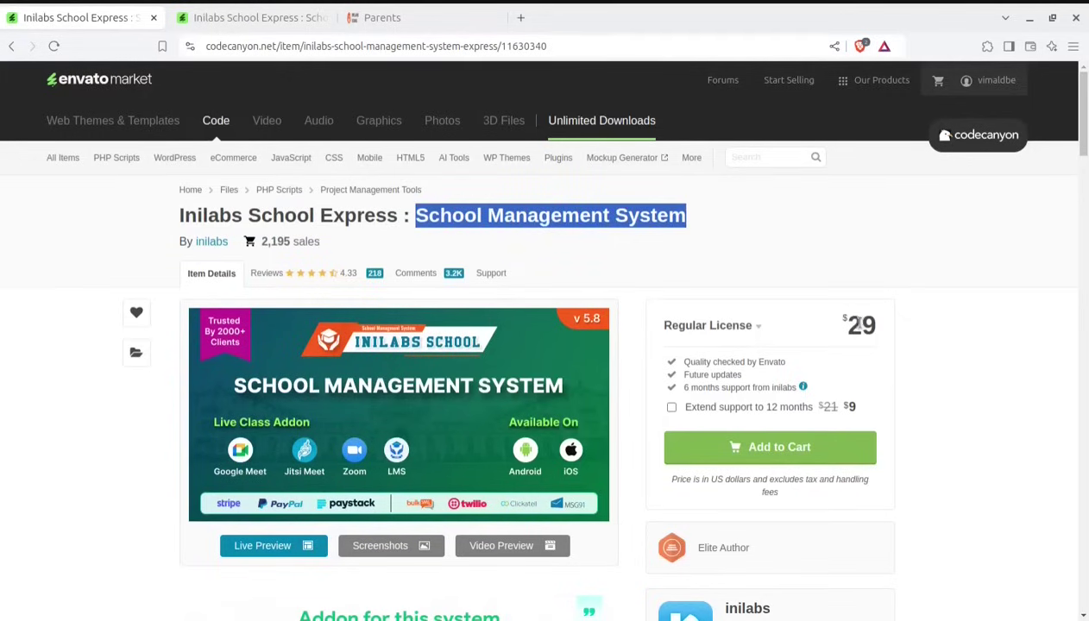
left_click_drag(849, 324, 881, 330)
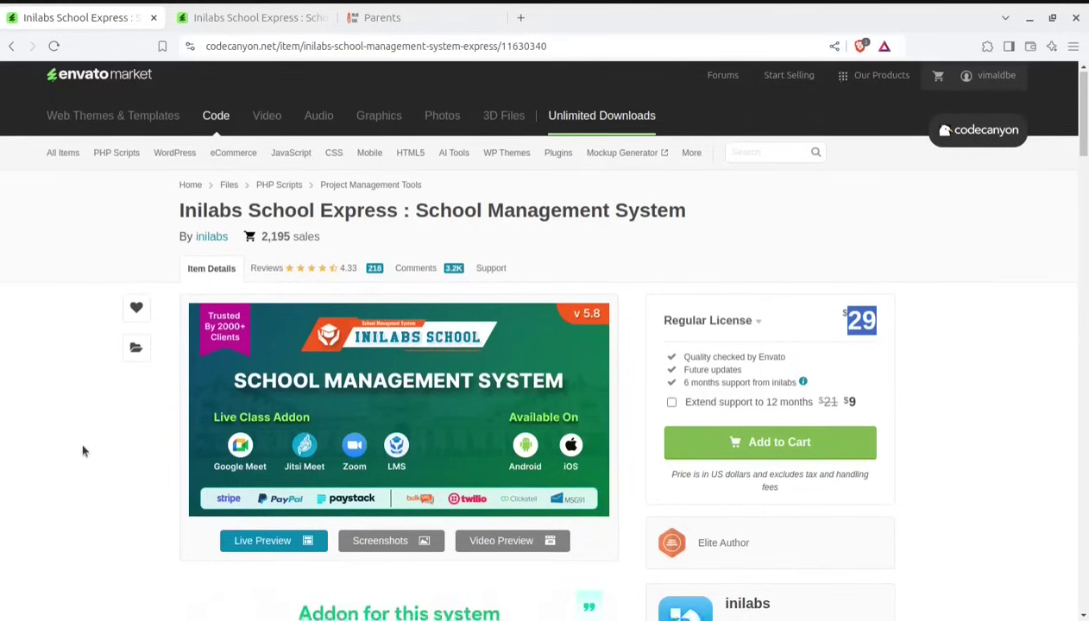
scroll(82, 440, "down", 2)
scroll(82, 441, "up", 2)
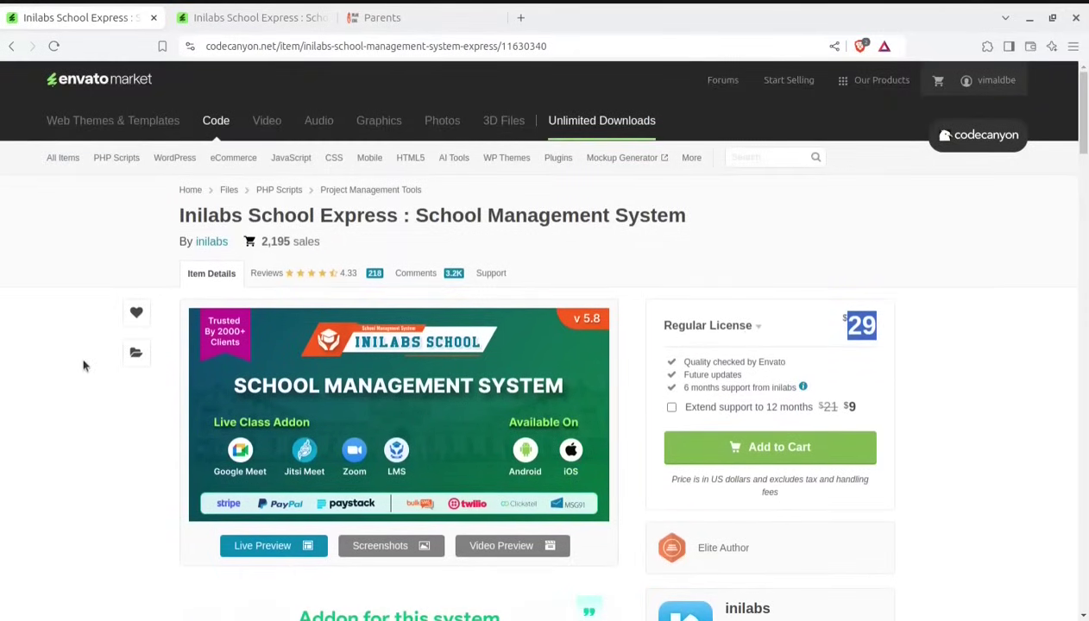
Return to the school demo's dashboard and review its summary cards, accounts chart, admin profile and notices.
left_click(380, 16)
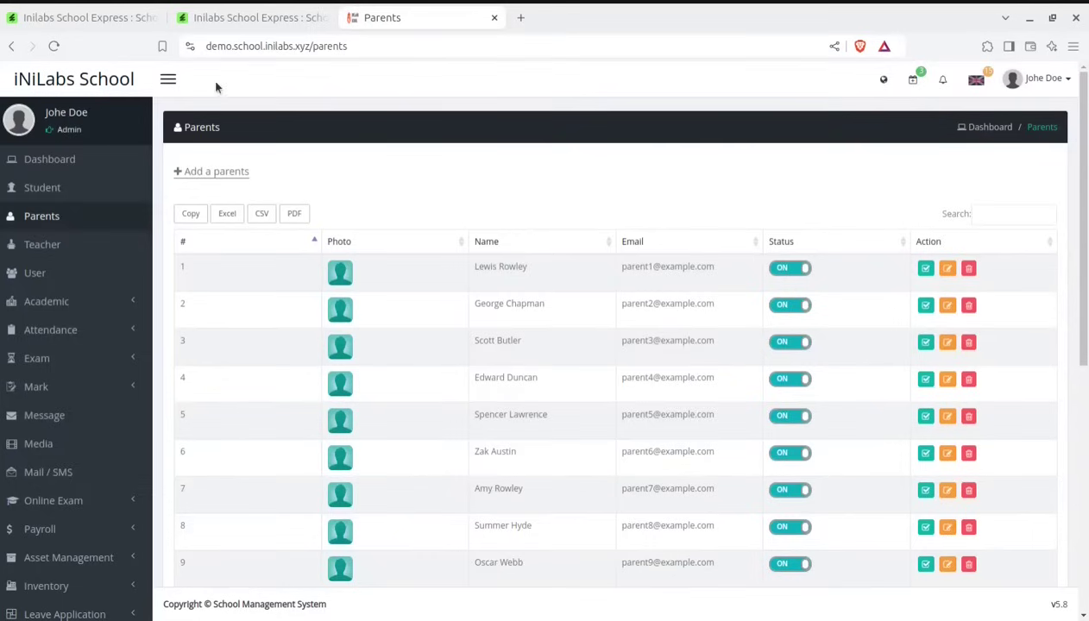
left_click(67, 165)
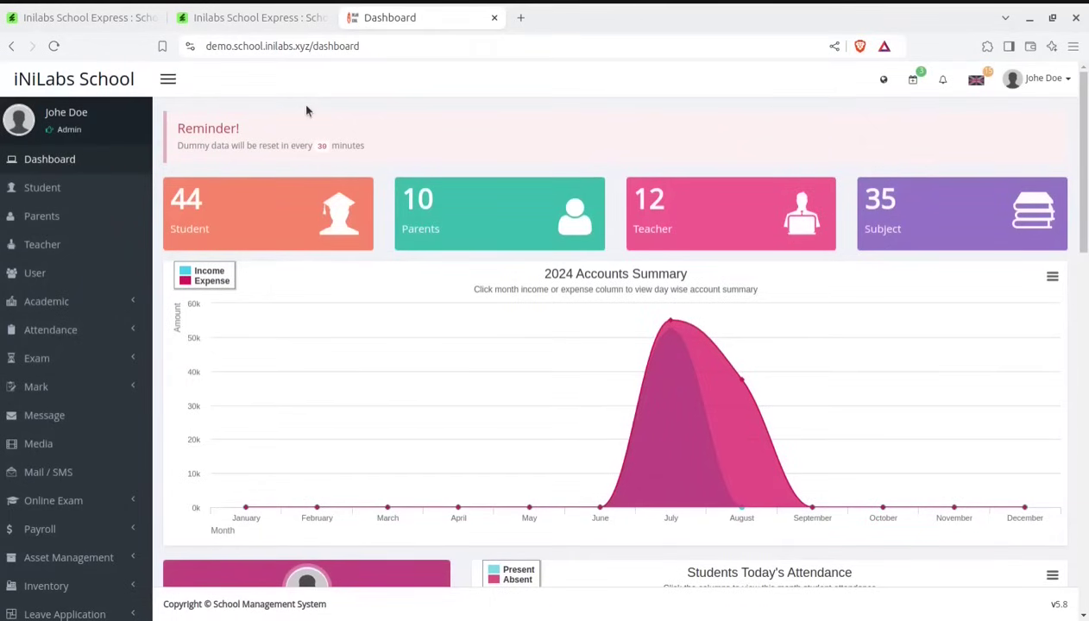
scroll(307, 110, "down", 1)
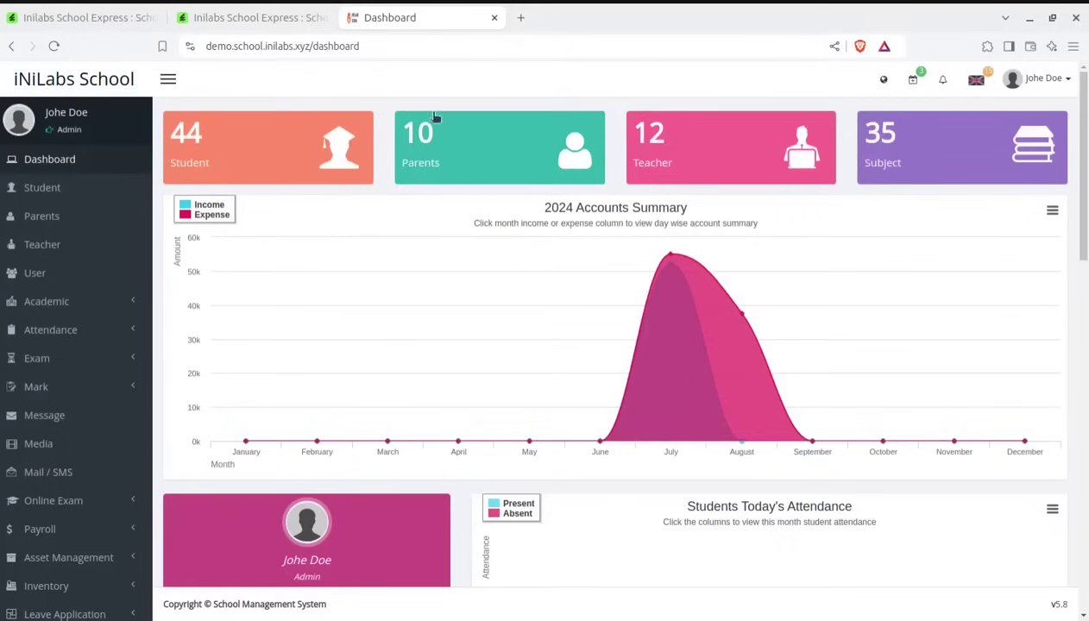
scroll(394, 211, "down", 5)
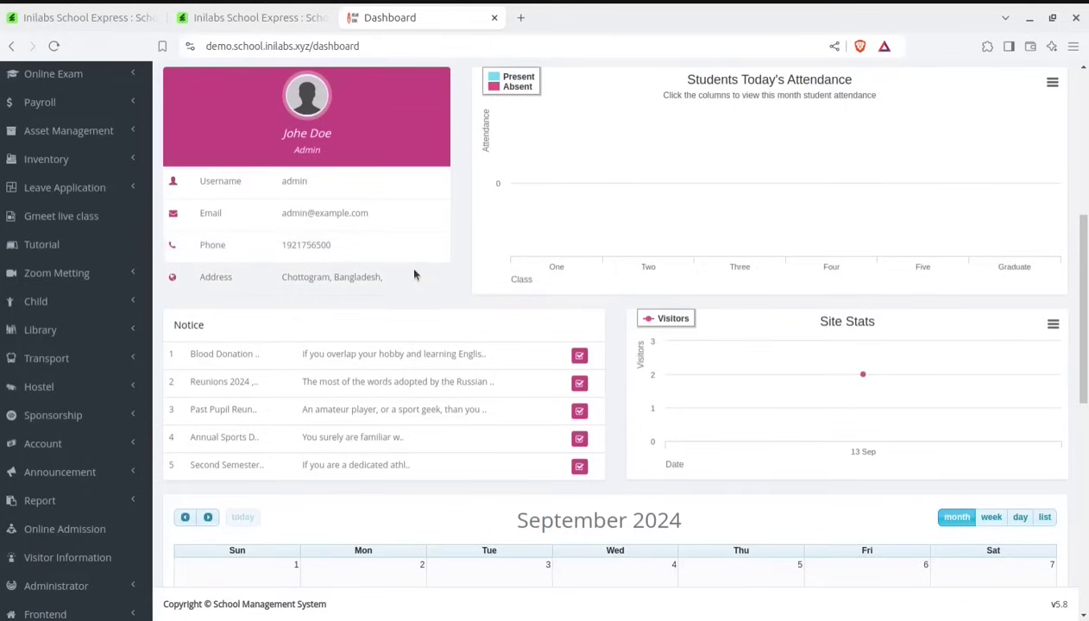
scroll(414, 276, "up", 5)
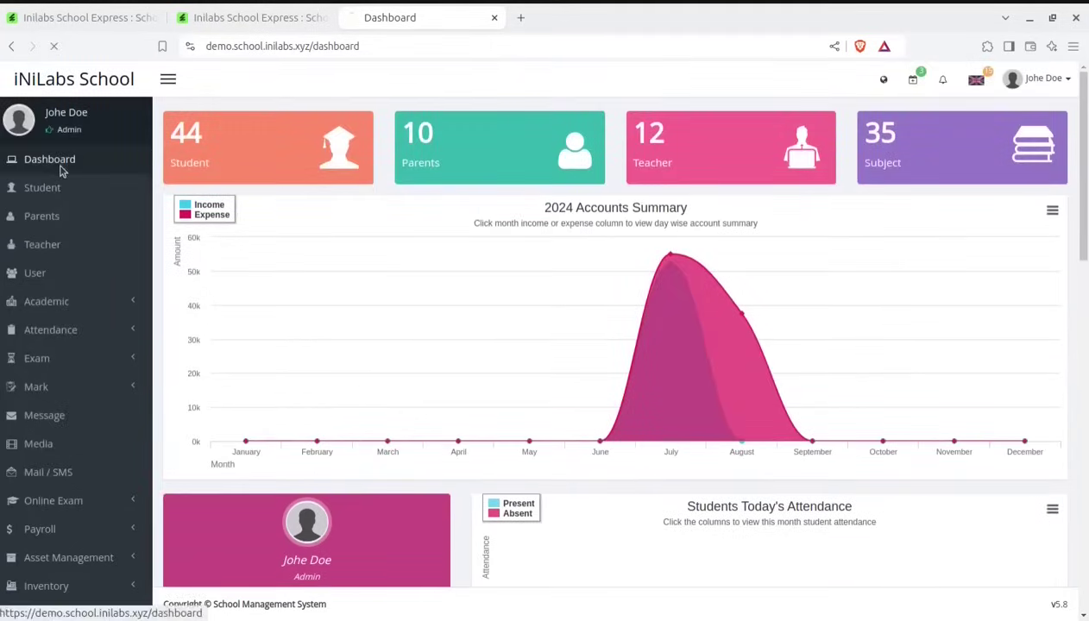
left_click(62, 168)
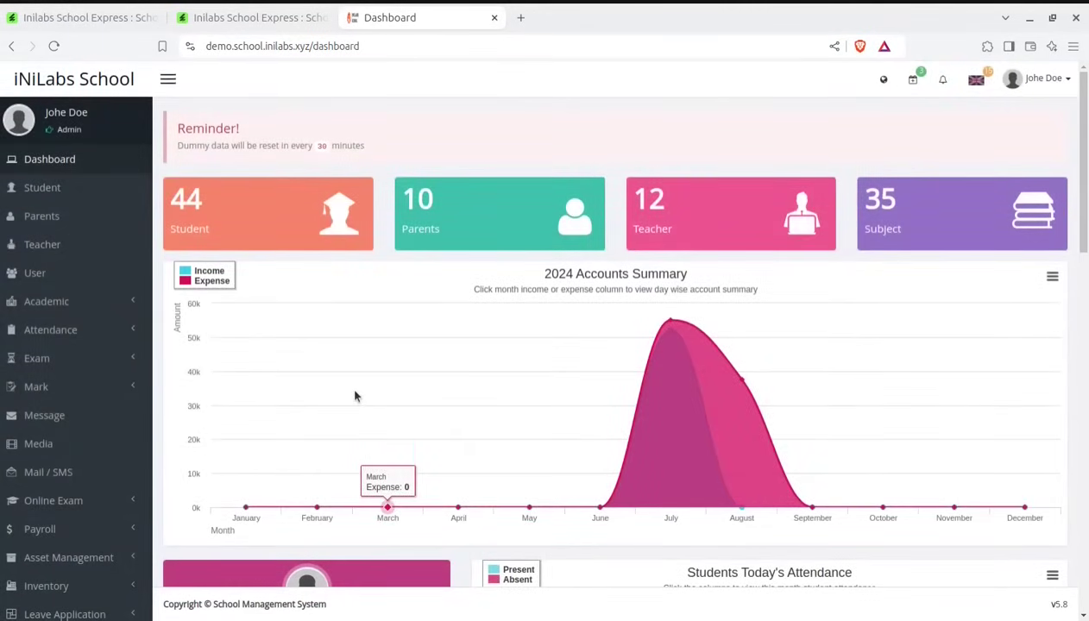
Switch to the full-screen preview of the school management system and read through its feature cards down to SMS Gateway.
left_click(204, 15)
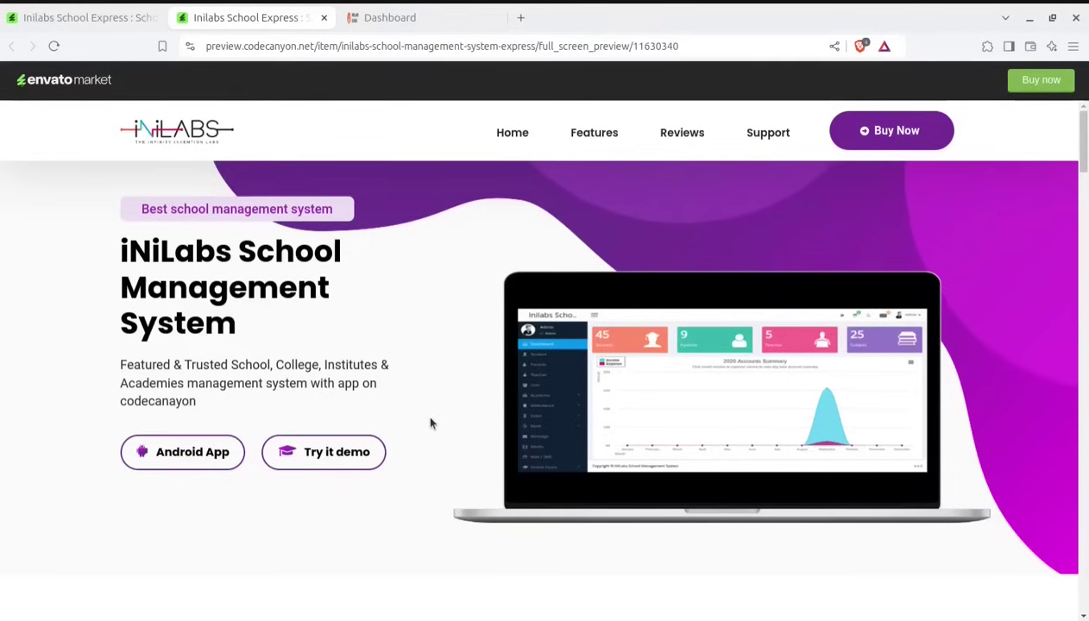
scroll(427, 385, "down", 1)
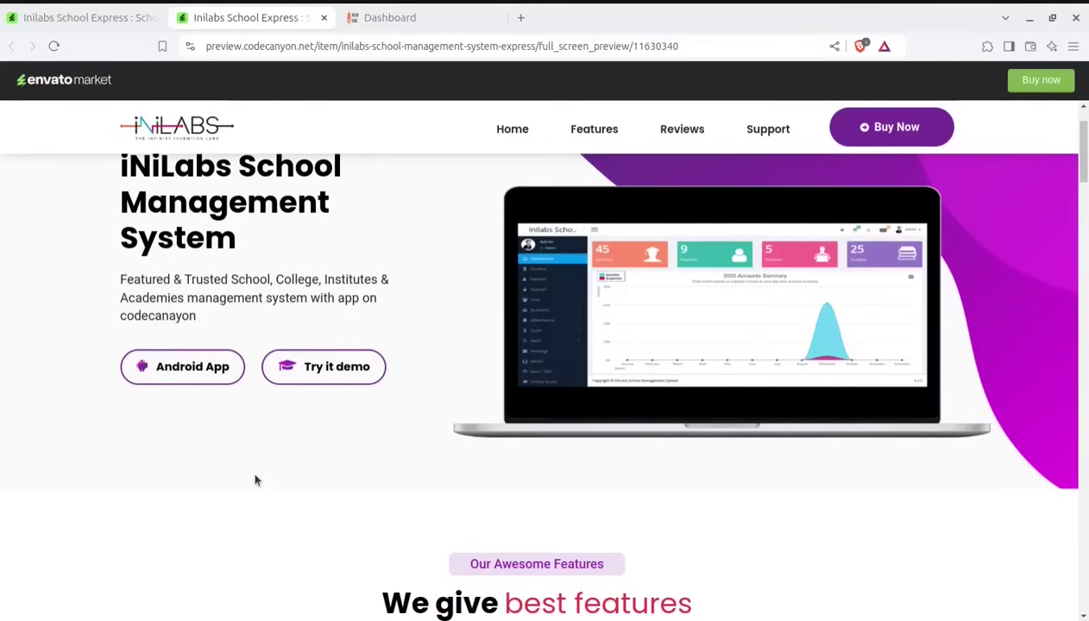
left_click(385, 24)
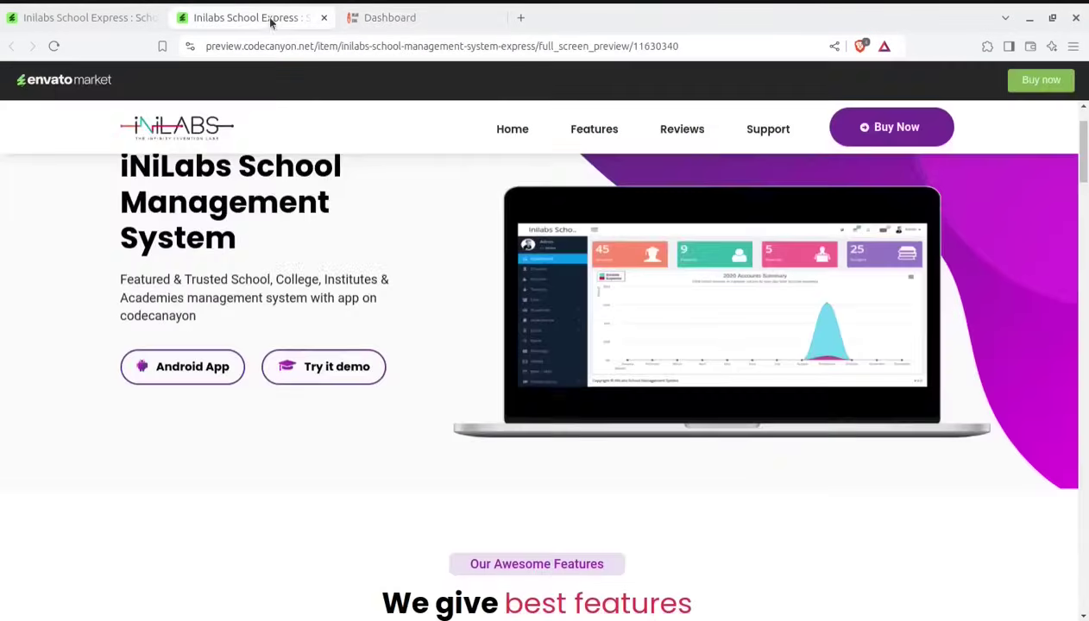
left_click(266, 18)
scroll(381, 496, "down", 3)
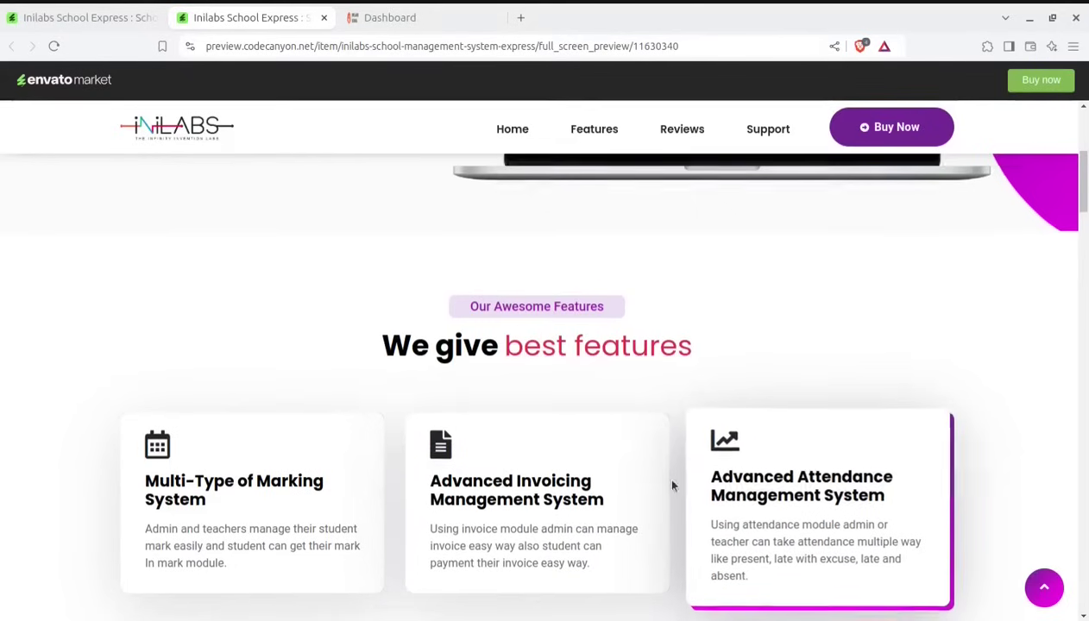
scroll(669, 486, "down", 4)
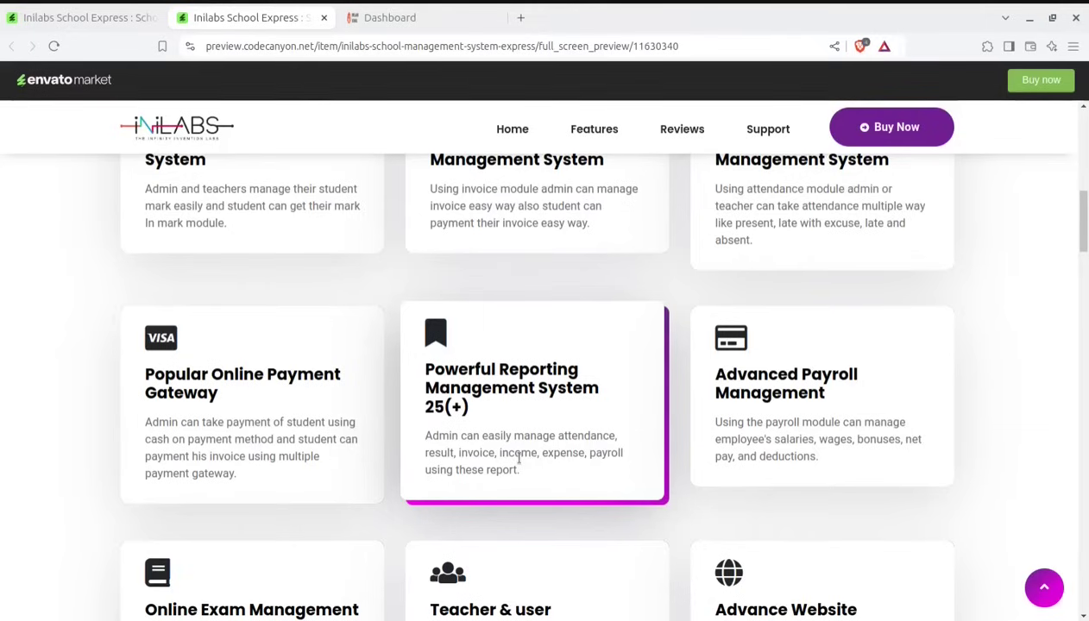
scroll(855, 443, "down", 3)
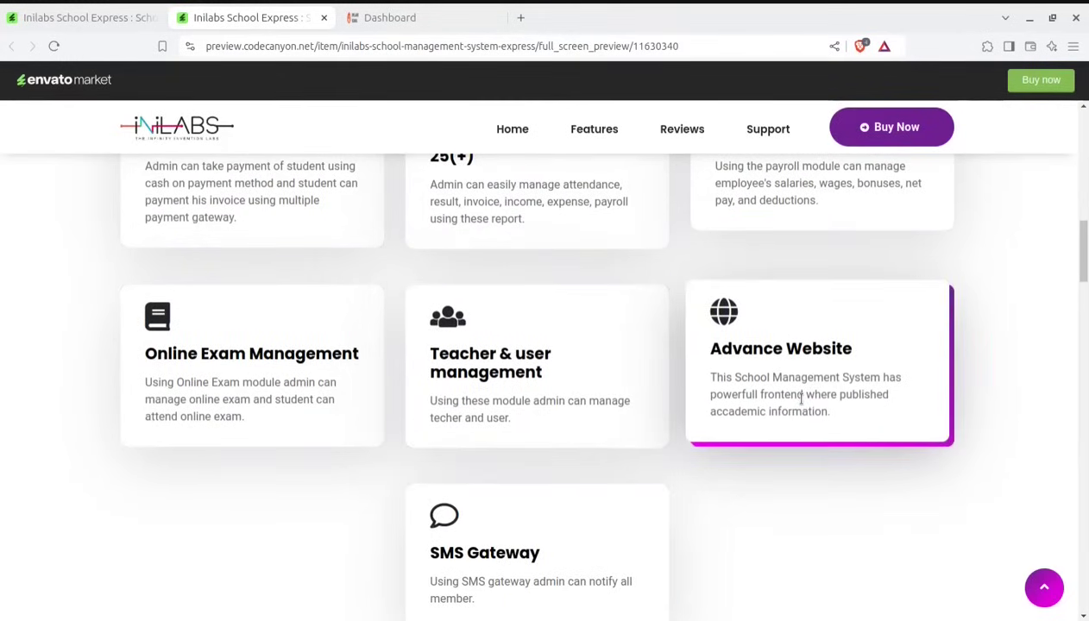
scroll(801, 402, "down", 2)
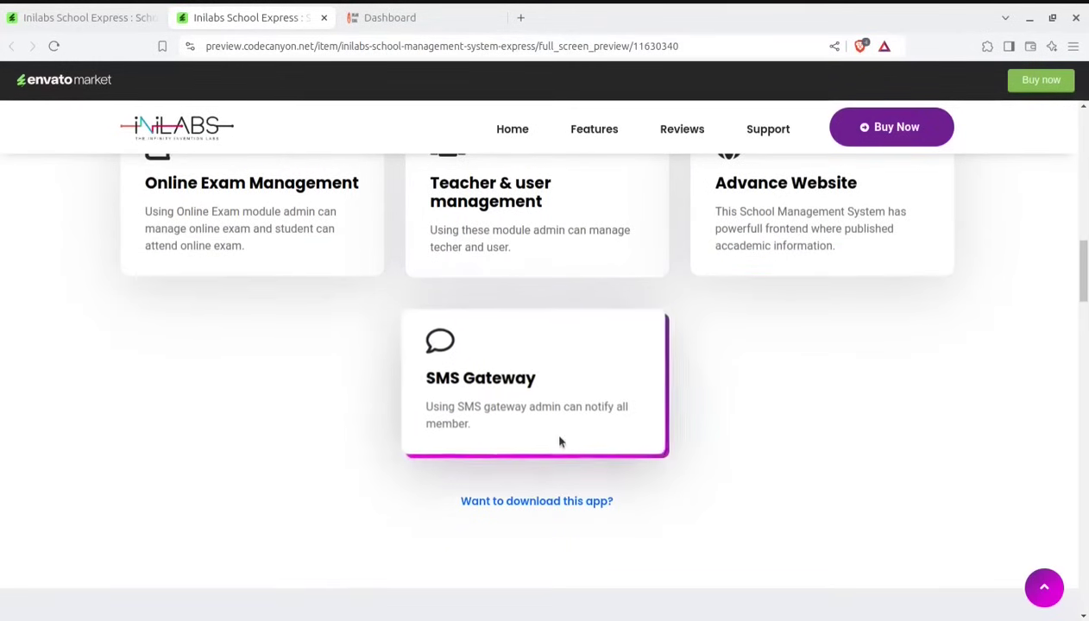
scroll(560, 442, "up", 10)
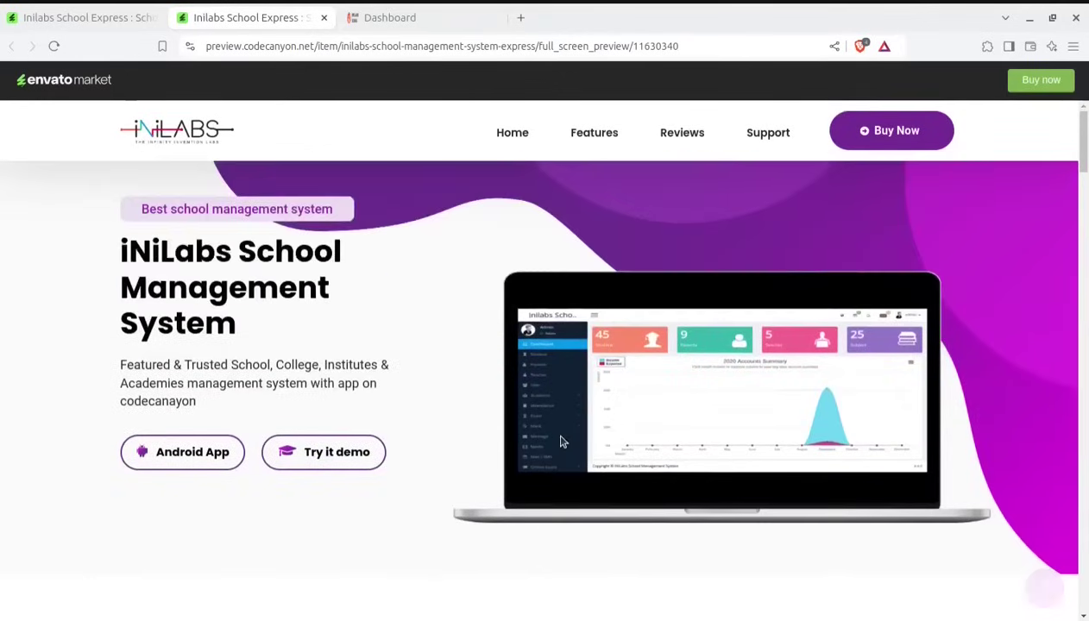
Go back to the demo dashboard and examine its charts, notices, site stats and monthly calendar.
left_click(388, 17)
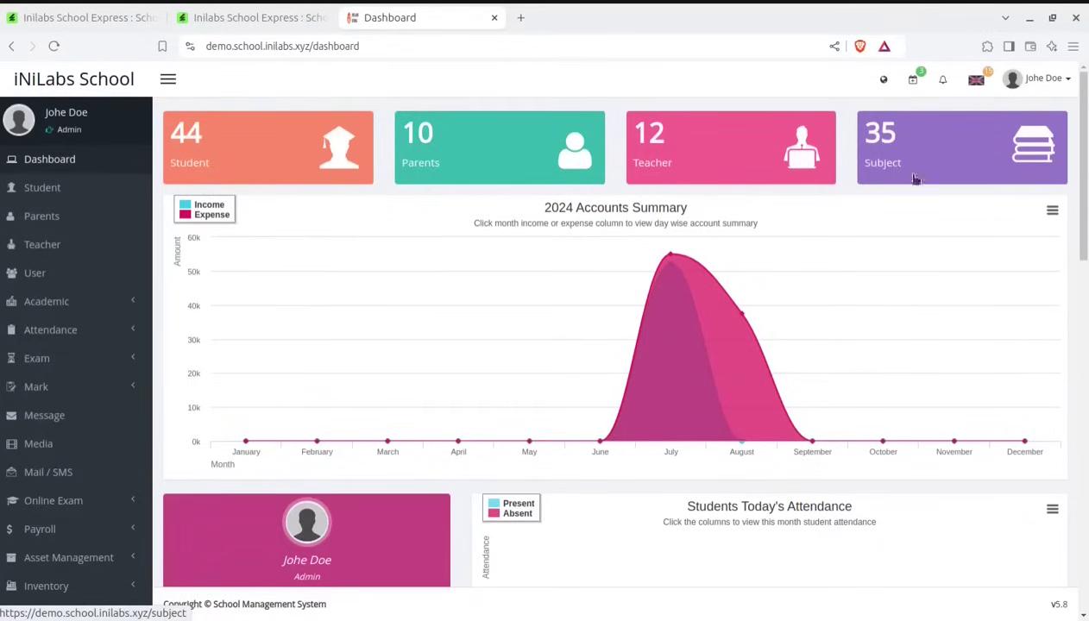
scroll(720, 345, "down", 4)
scroll(696, 352, "down", 5)
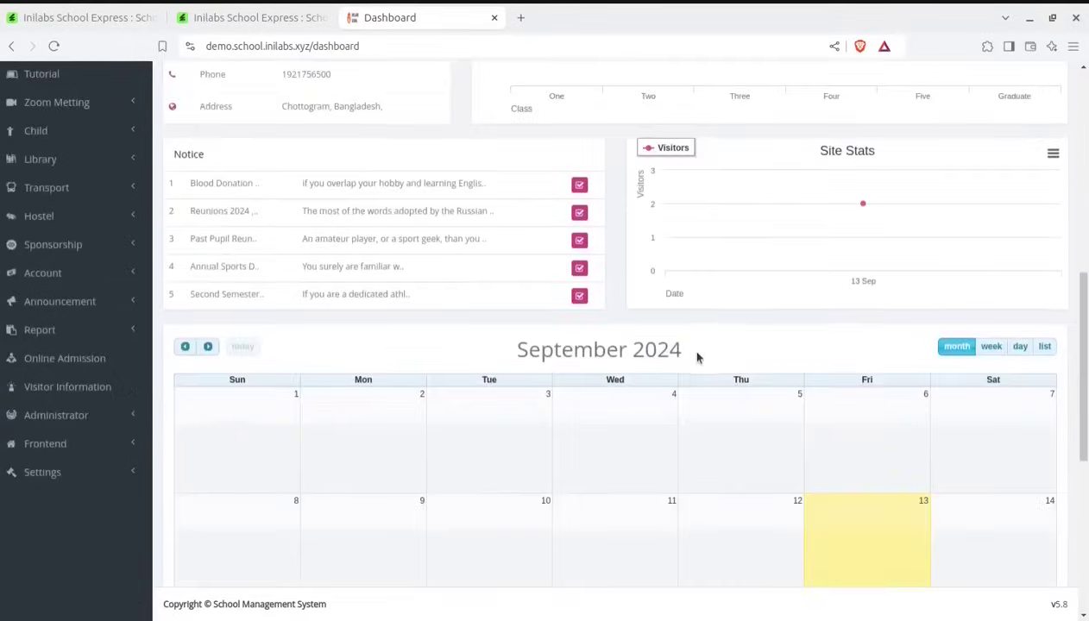
scroll(917, 350, "down", 3)
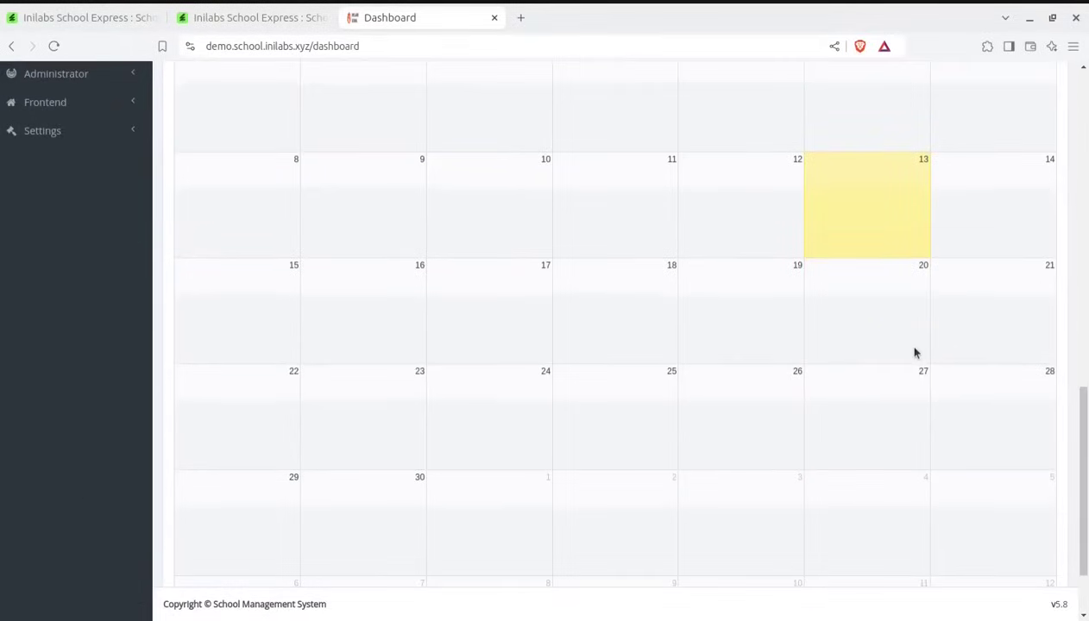
scroll(893, 350, "up", 4)
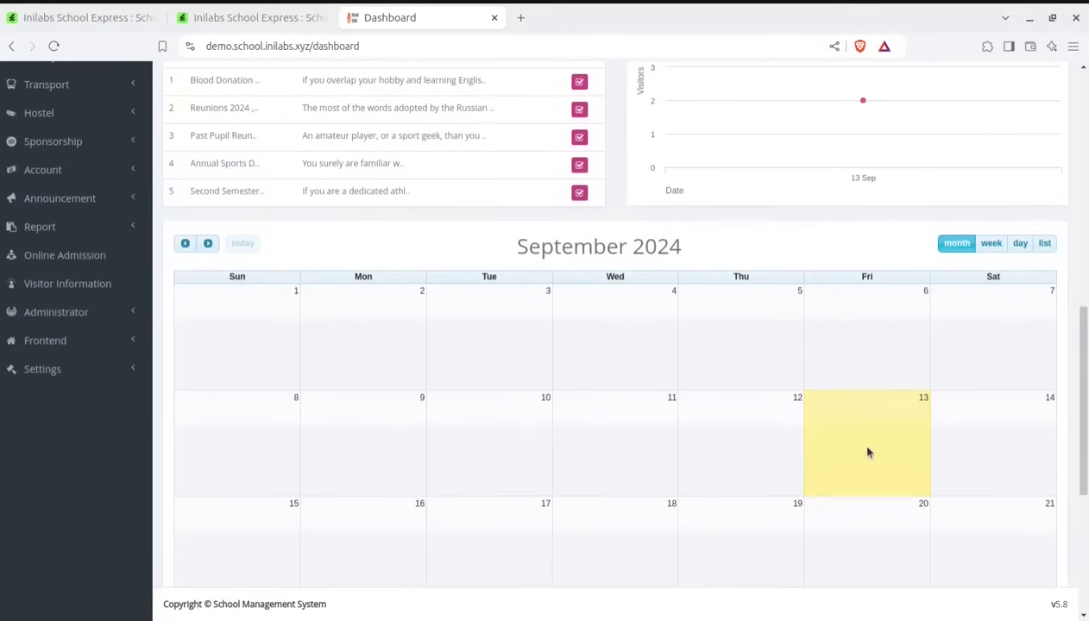
scroll(678, 287, "up", 5)
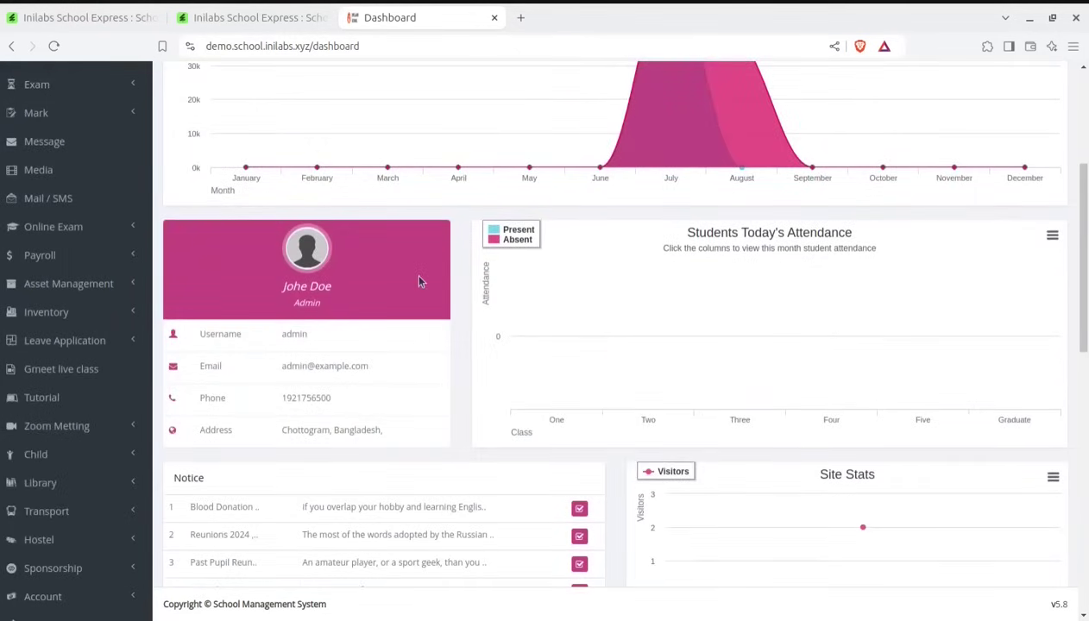
scroll(420, 281, "up", 3)
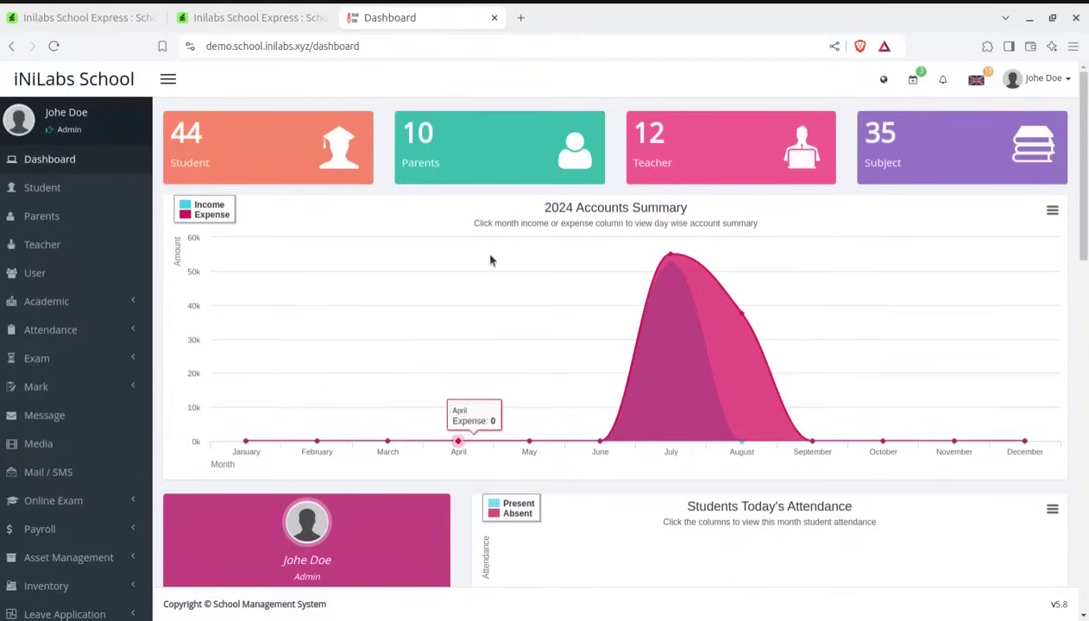
Open the General Setting page and review the site configuration, license code, auto update, captcha and attendance notification sections.
scroll(121, 425, "down", 10)
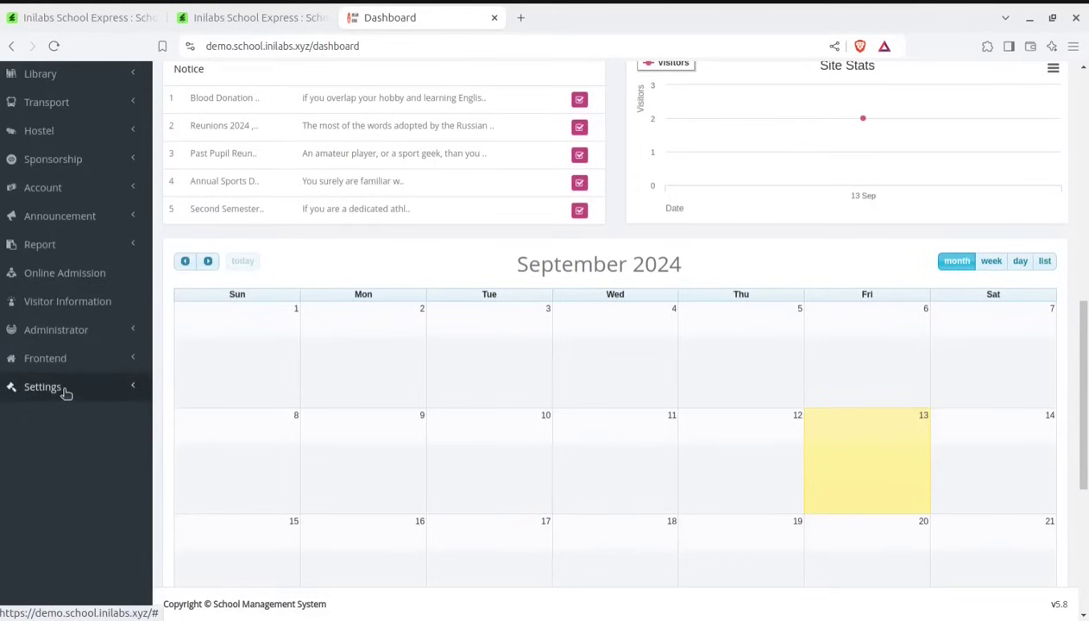
left_click(65, 390)
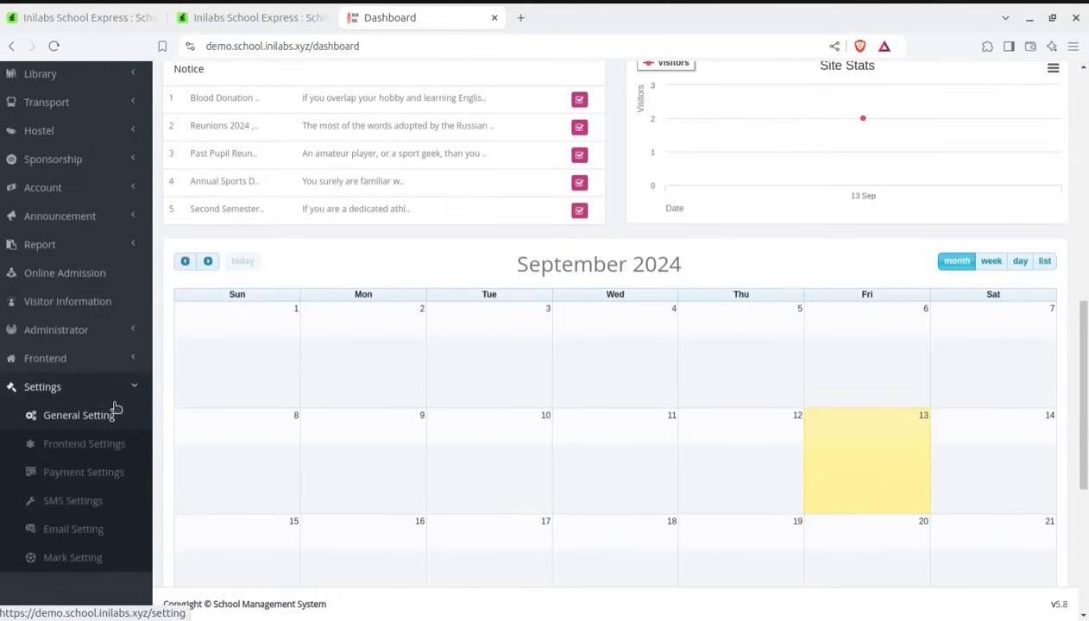
left_click(93, 418)
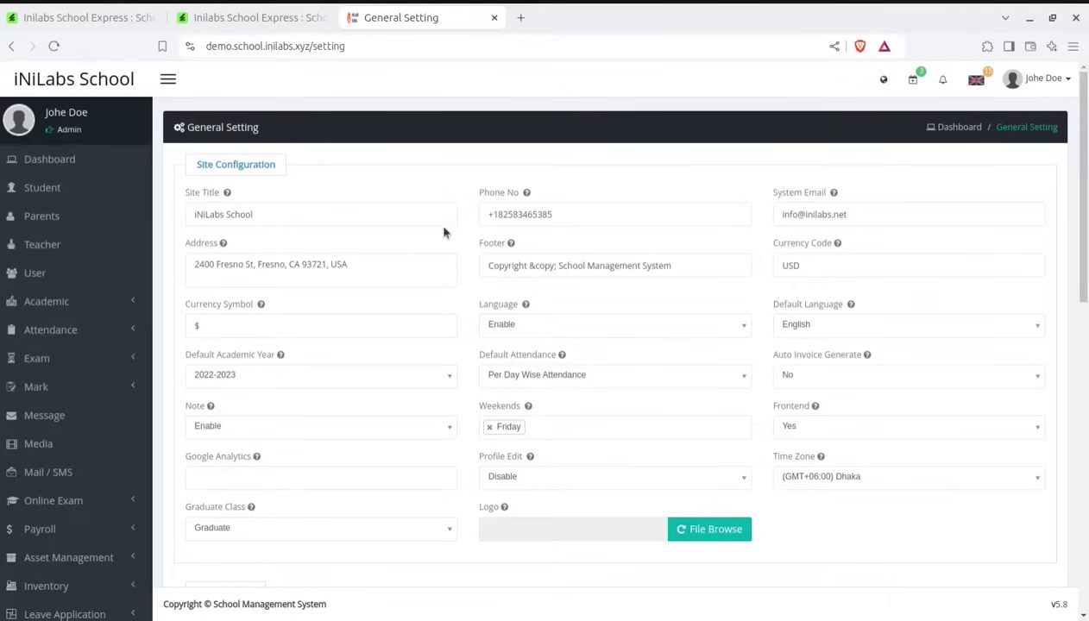
scroll(403, 399, "down", 3)
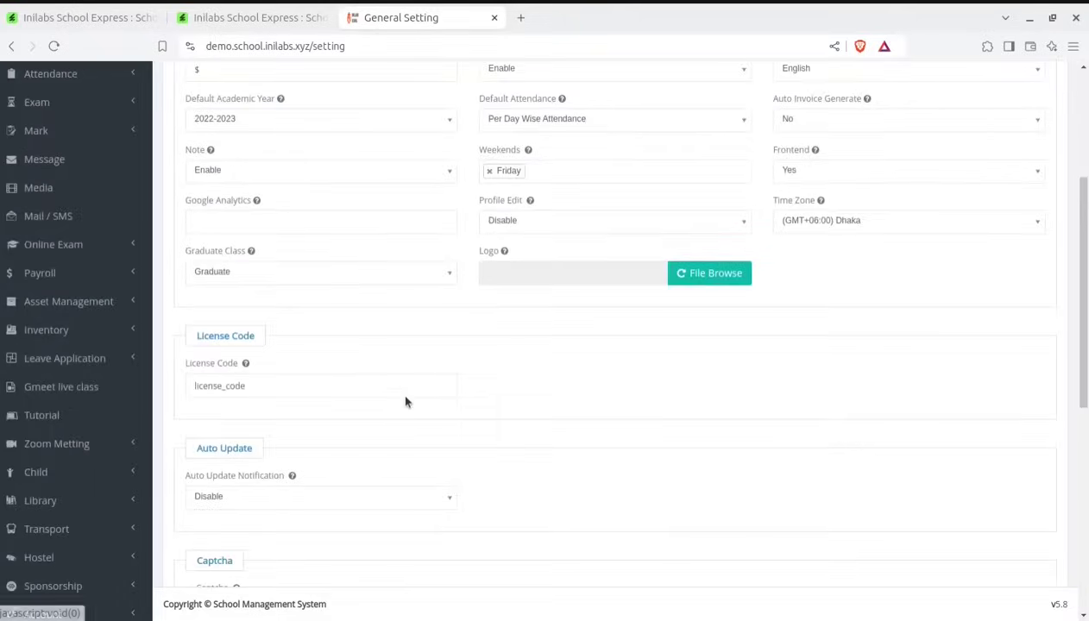
scroll(401, 405, "down", 3)
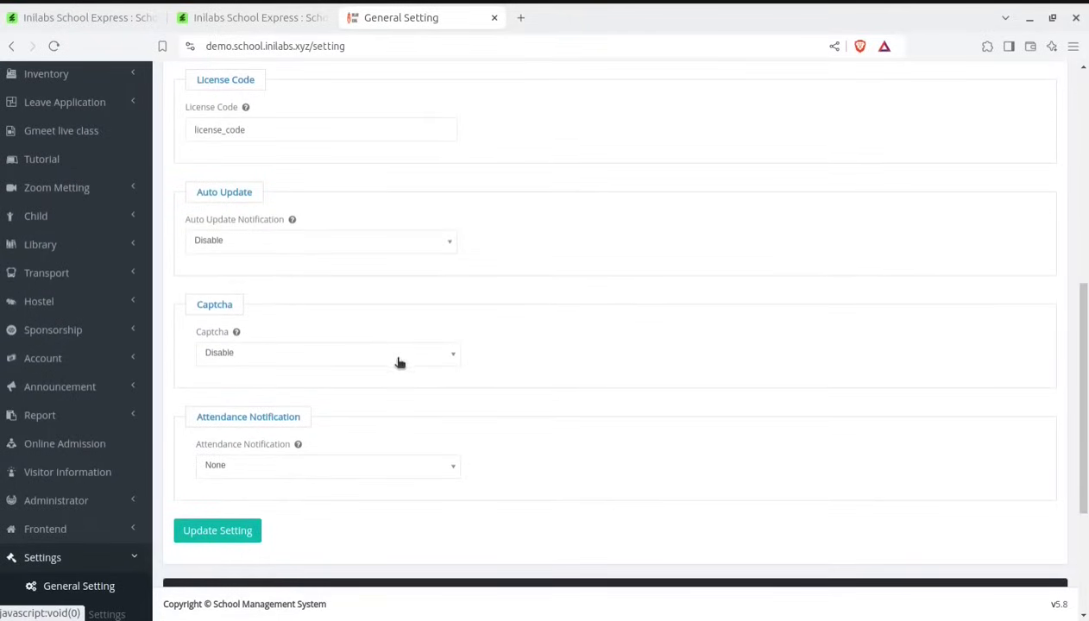
Review the rest of the General Setting page through the backend theme choices, and open the Frontend Settings page.
scroll(398, 364, "down", 1)
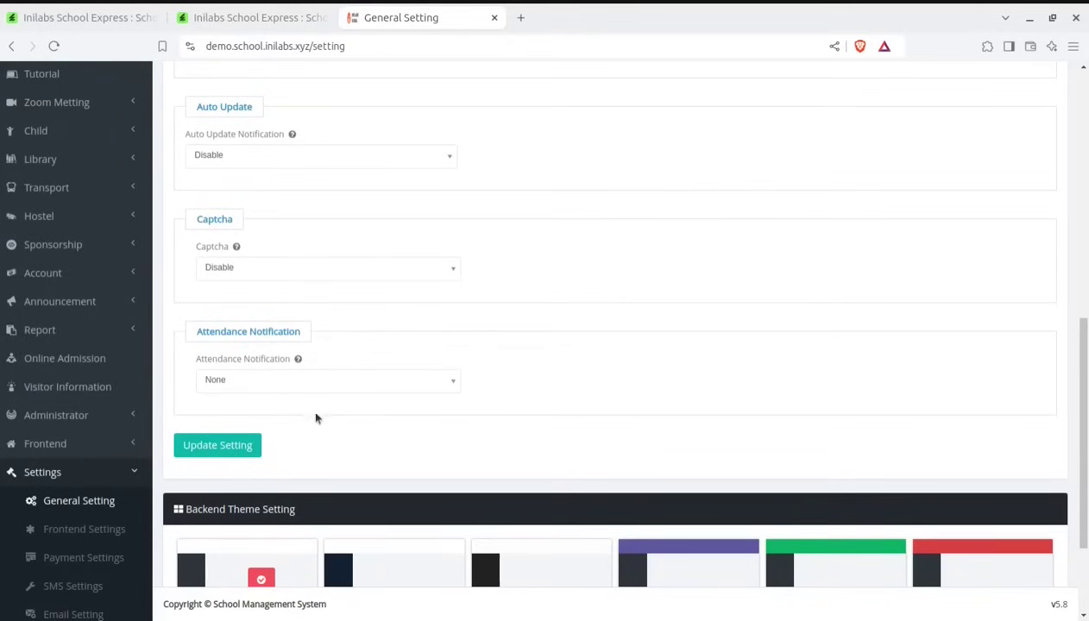
scroll(315, 417, "down", 2)
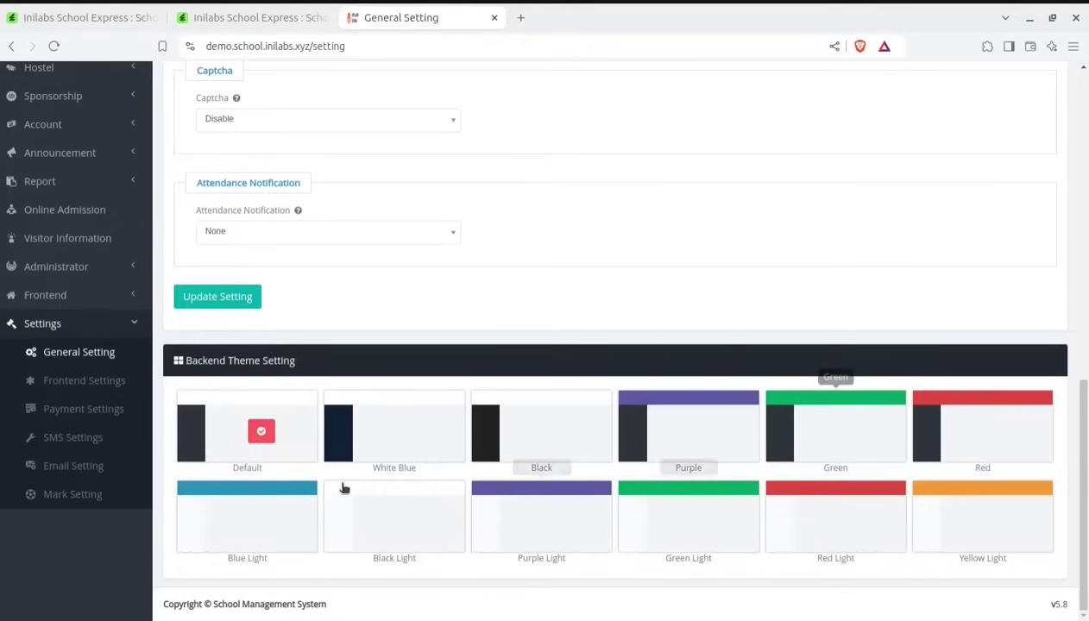
left_click(82, 380)
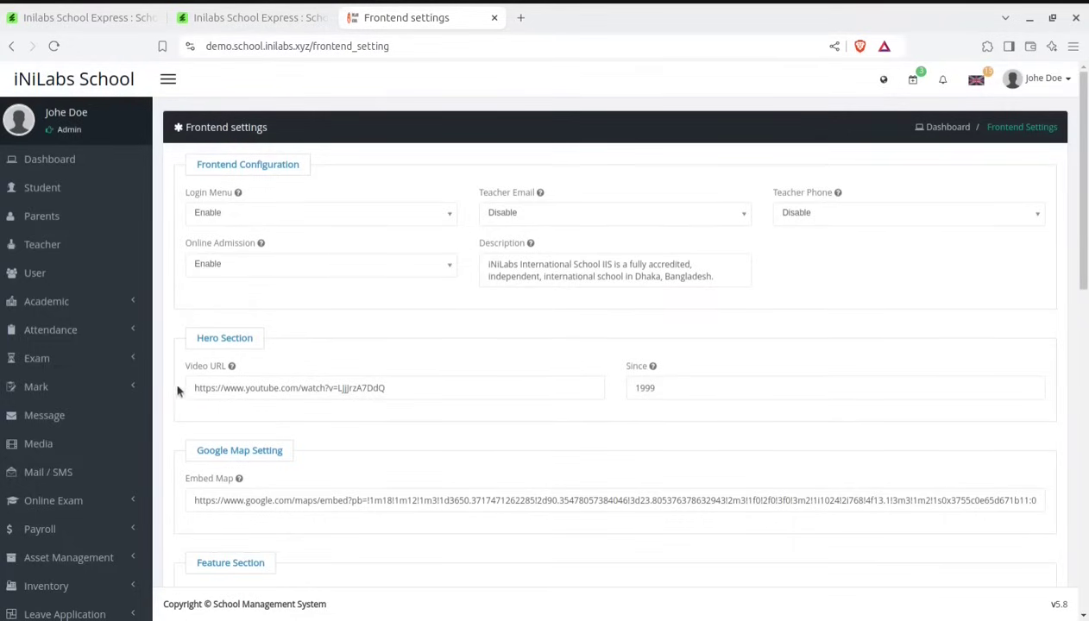
Look at the hero and feature sections of the CodeCanyon full-screen preview, and return to the demo's Frontend Settings page.
left_click(262, 18)
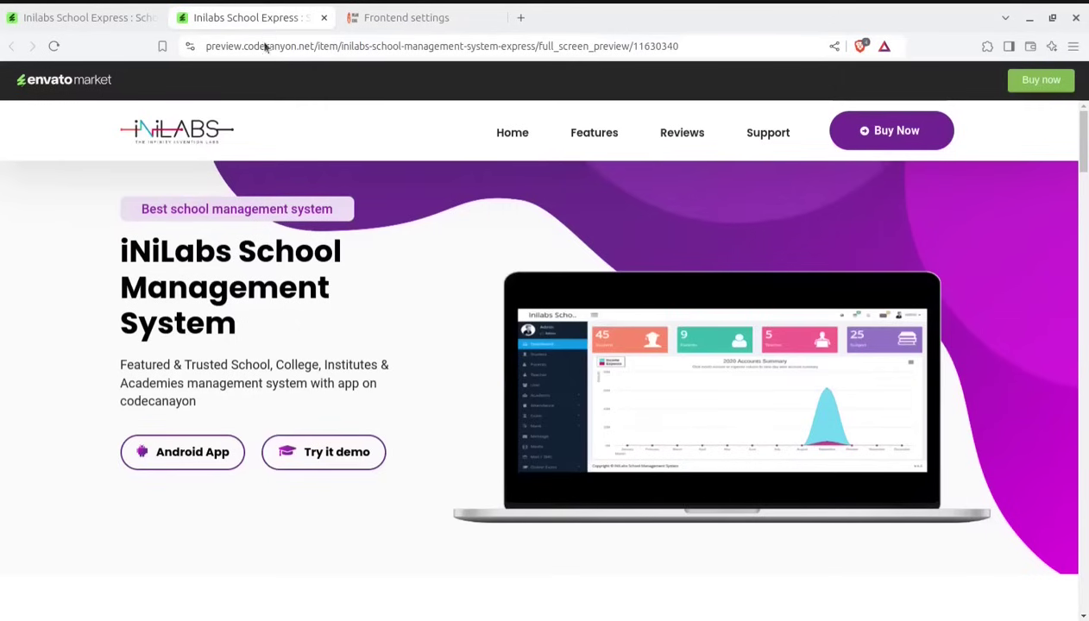
scroll(460, 418, "down", 4)
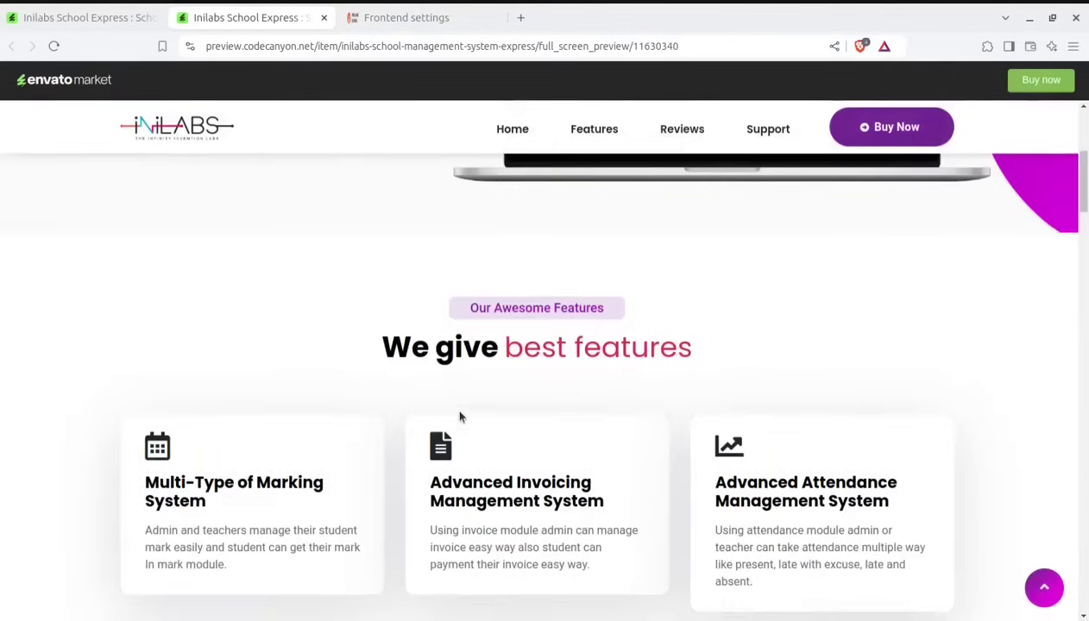
scroll(460, 417, "up", 3)
left_click(389, 27)
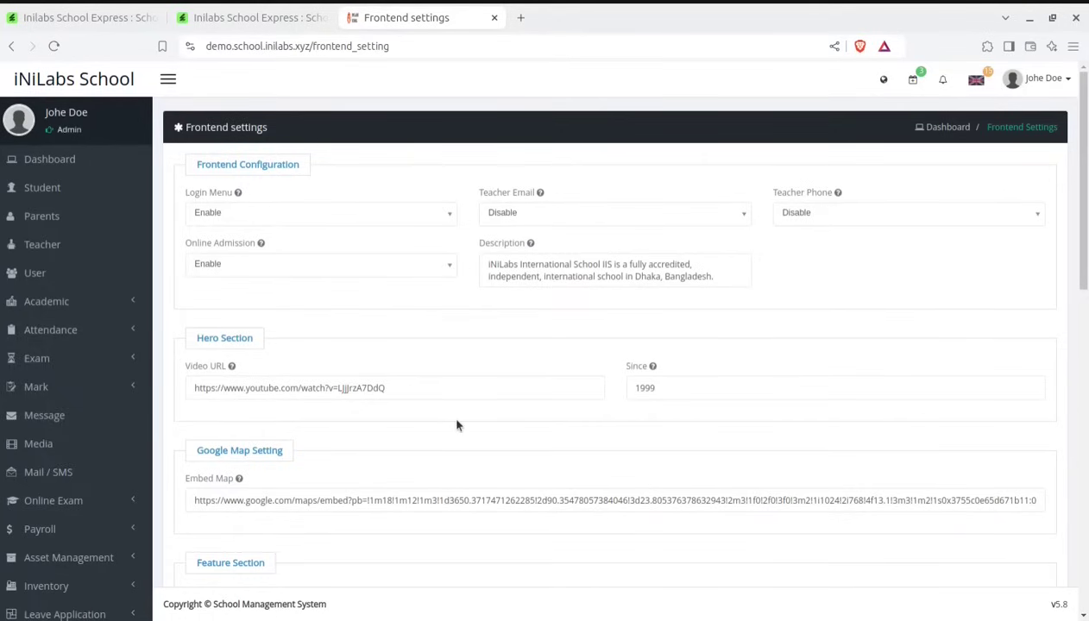
Review the frontend settings for the hero, Google map, feature, admission, principal message, social and history sections.
scroll(539, 415, "down", 2)
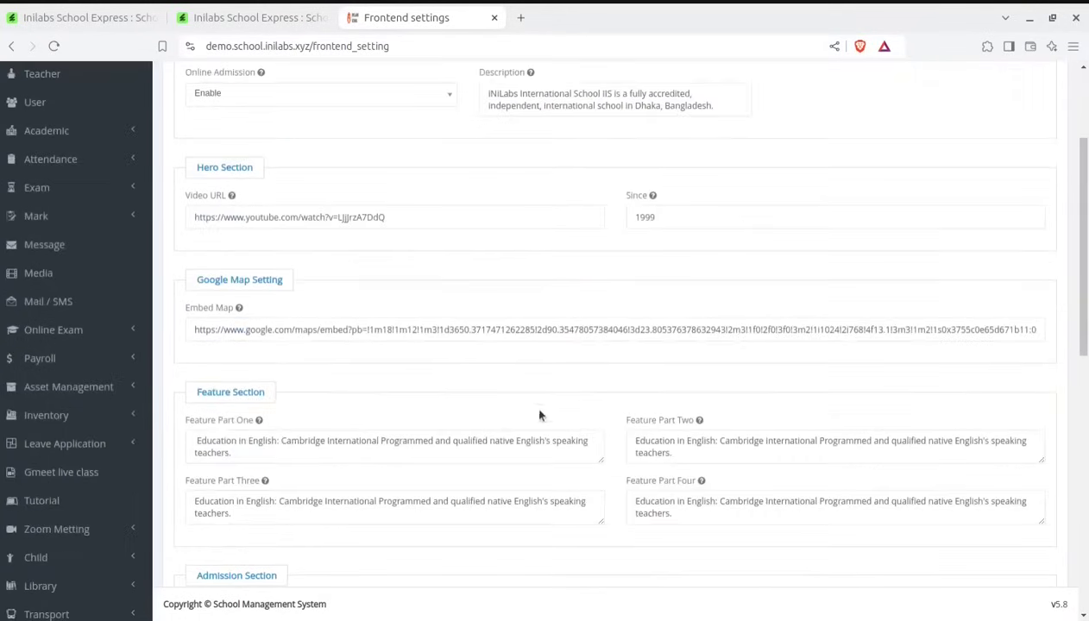
scroll(302, 481, "down", 2)
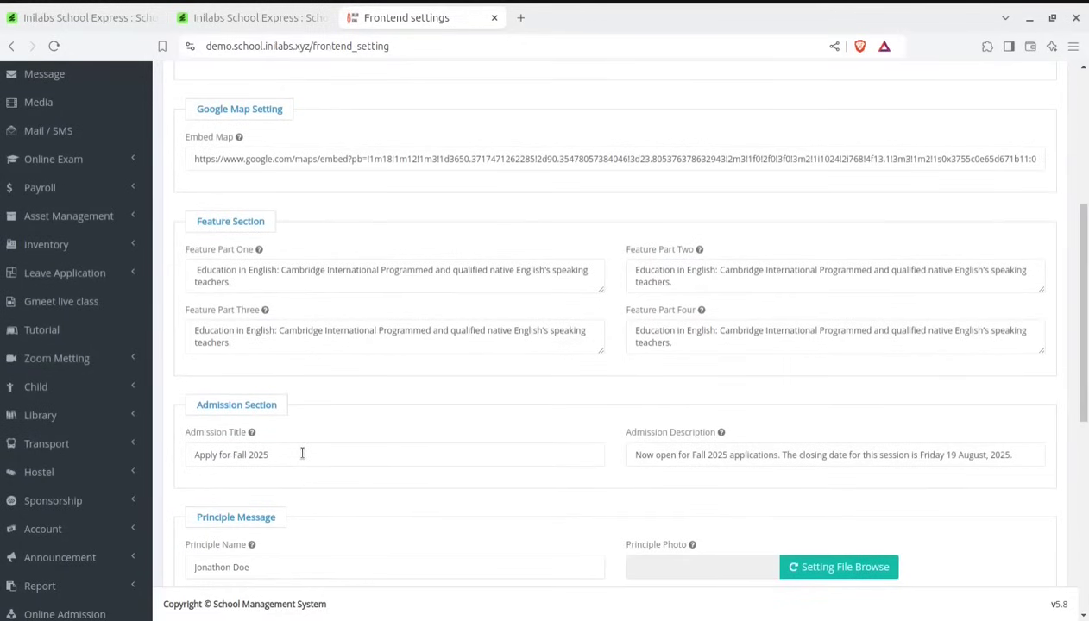
scroll(302, 453, "down", 2)
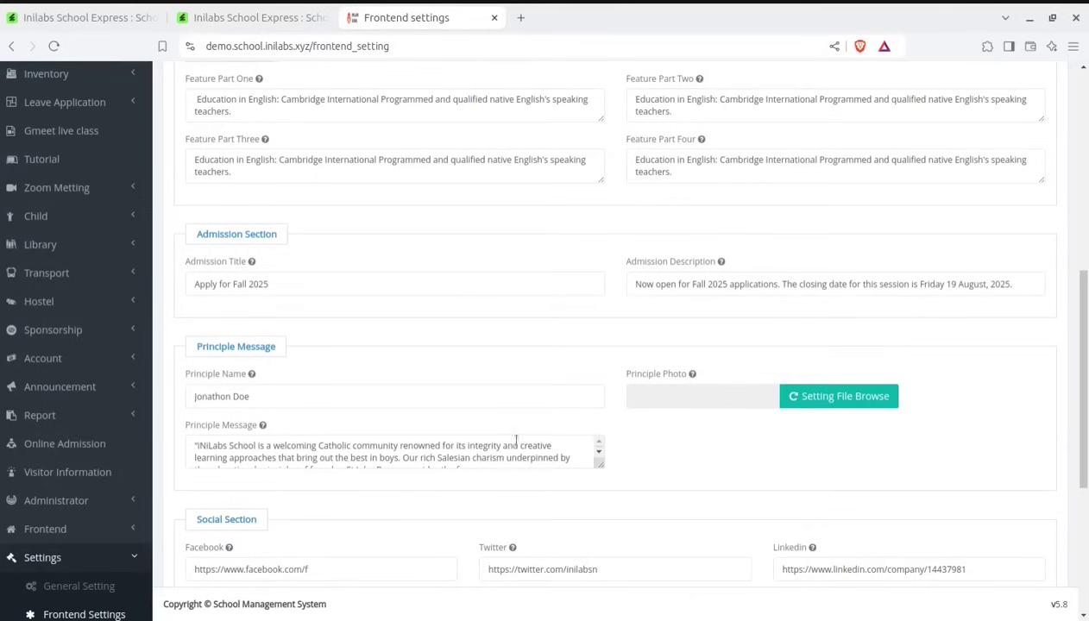
scroll(502, 442, "down", 1)
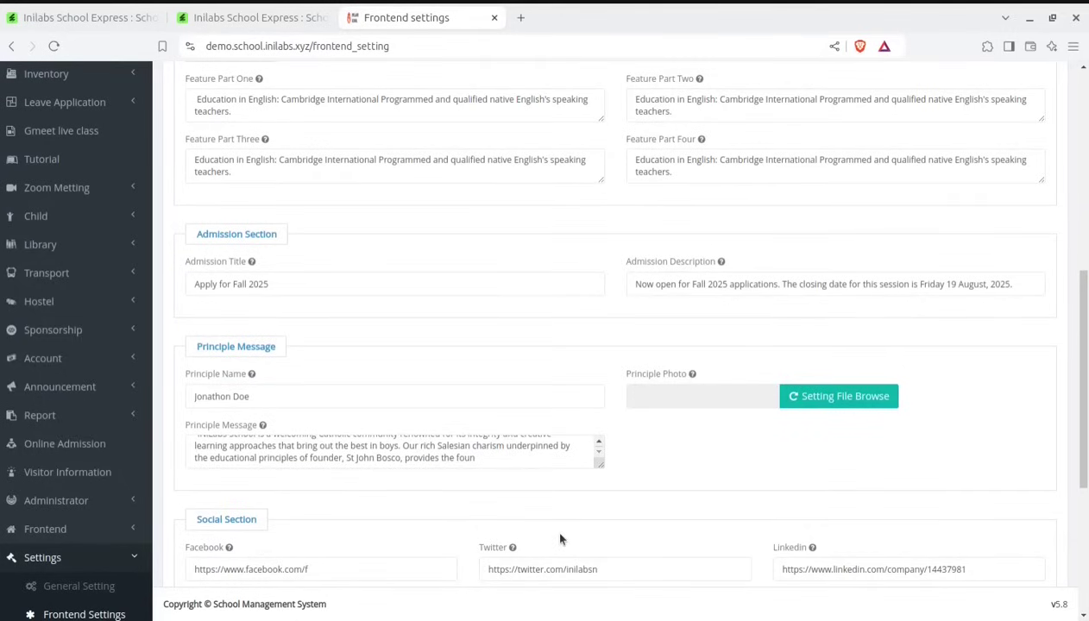
scroll(559, 539, "down", 3)
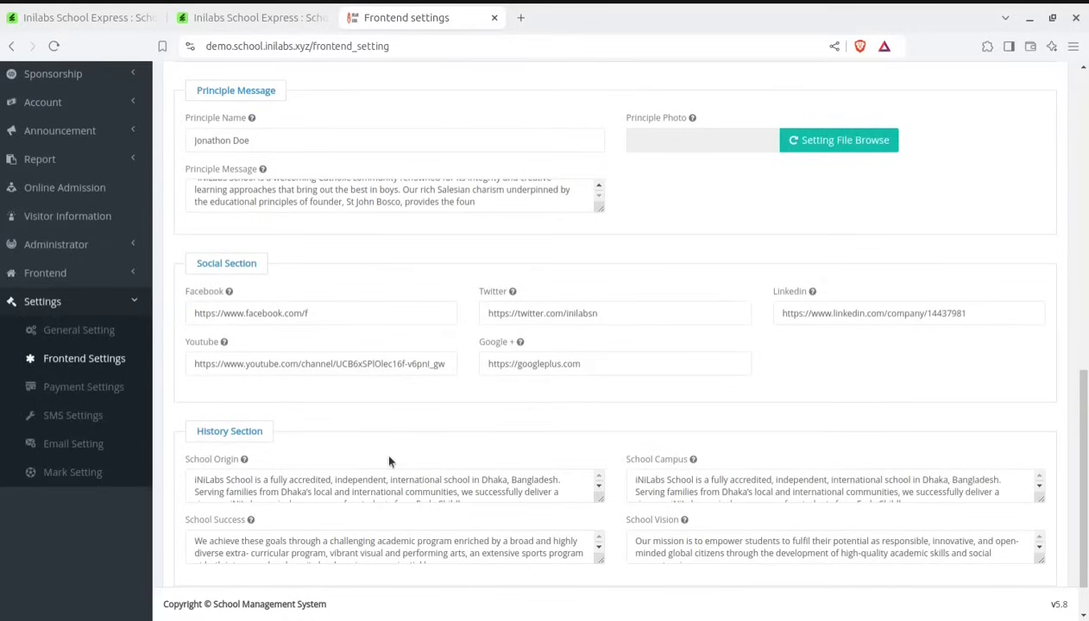
Try to open Payment Settings and look over the dashboard's charts, admin profile, notices and calendar.
left_click(100, 390)
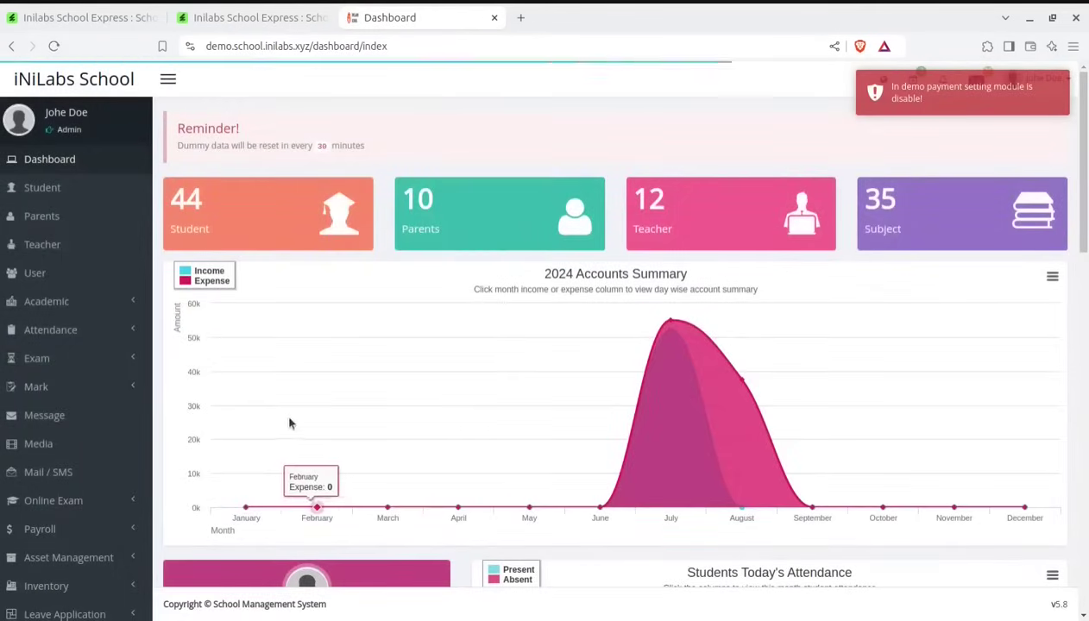
scroll(414, 376, "down", 2)
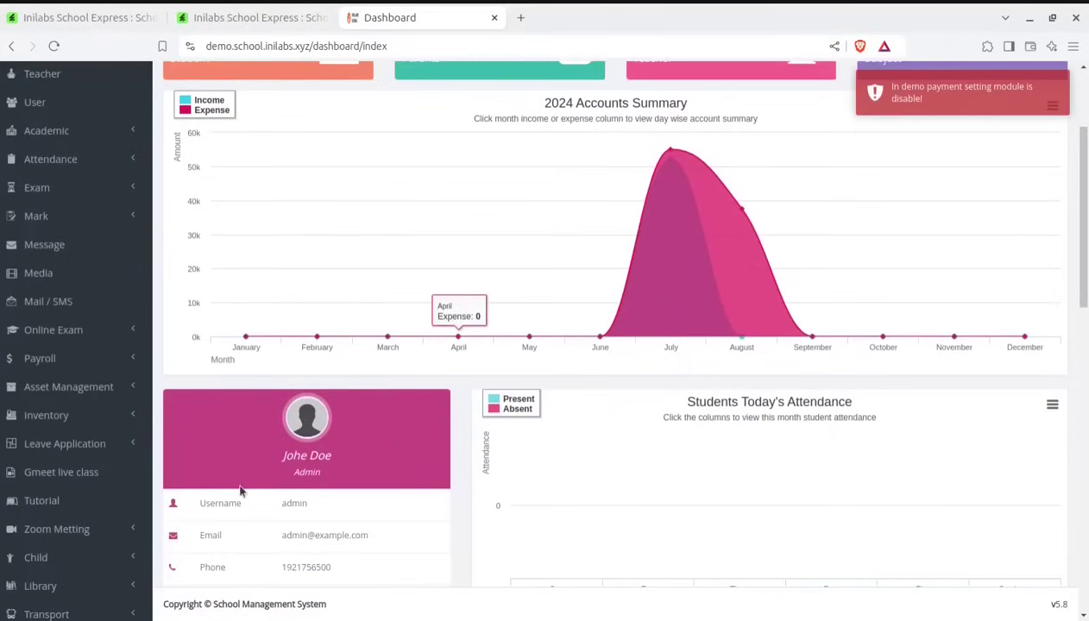
scroll(503, 406, "up", 1)
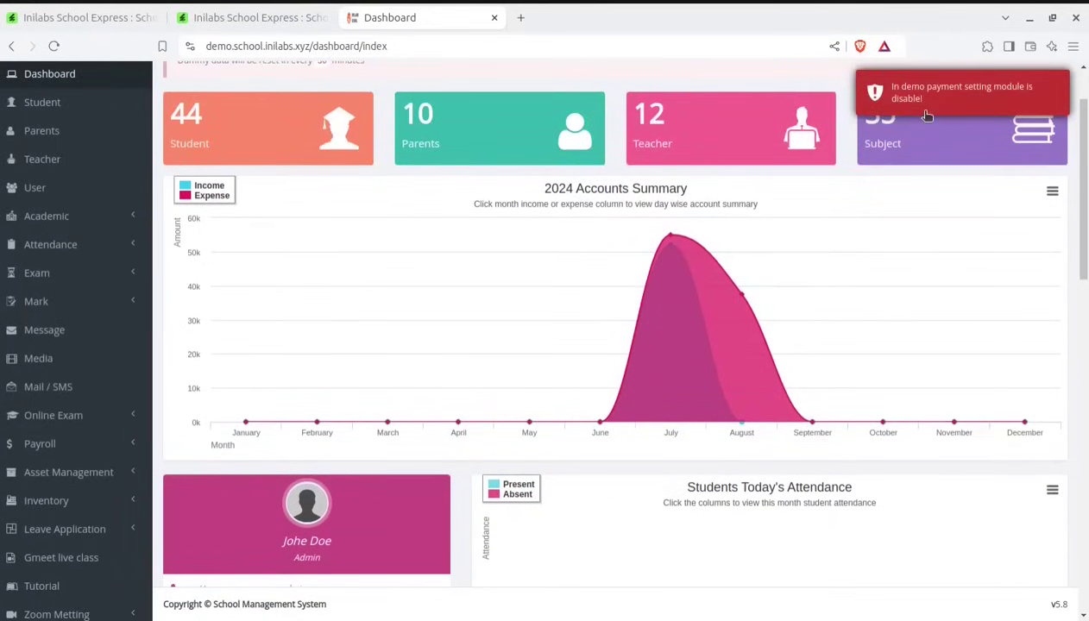
scroll(893, 290, "down", 3)
scroll(893, 290, "down", 6)
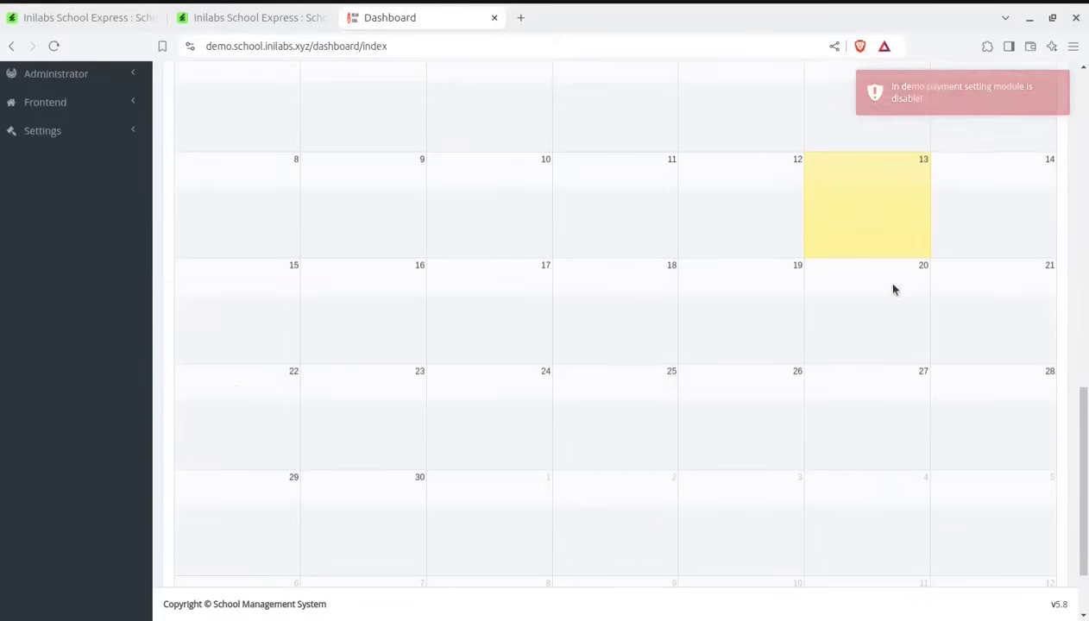
scroll(173, 404, "up", 3)
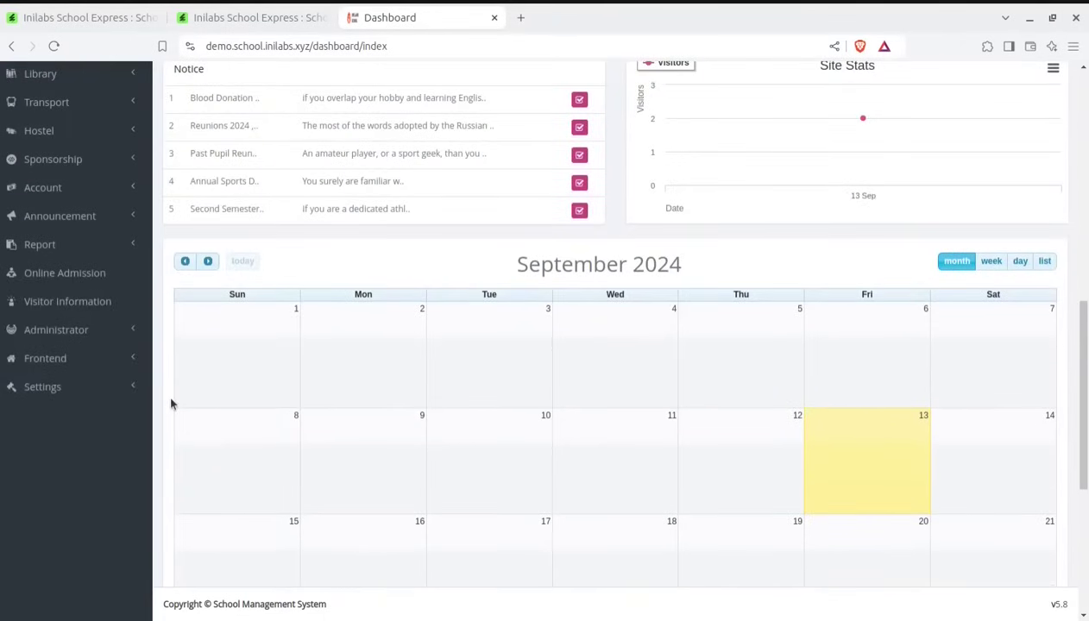
scroll(146, 496, "up", 4)
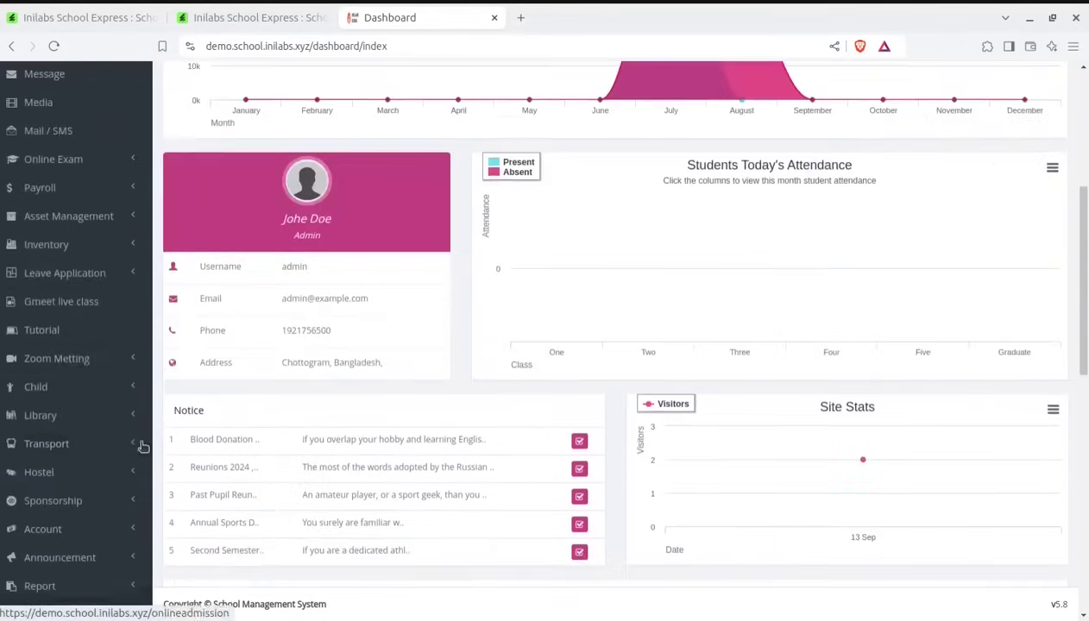
Try to open SMS Settings and look over the dashboard's notices, site stats and calendar.
scroll(110, 414, "down", 3)
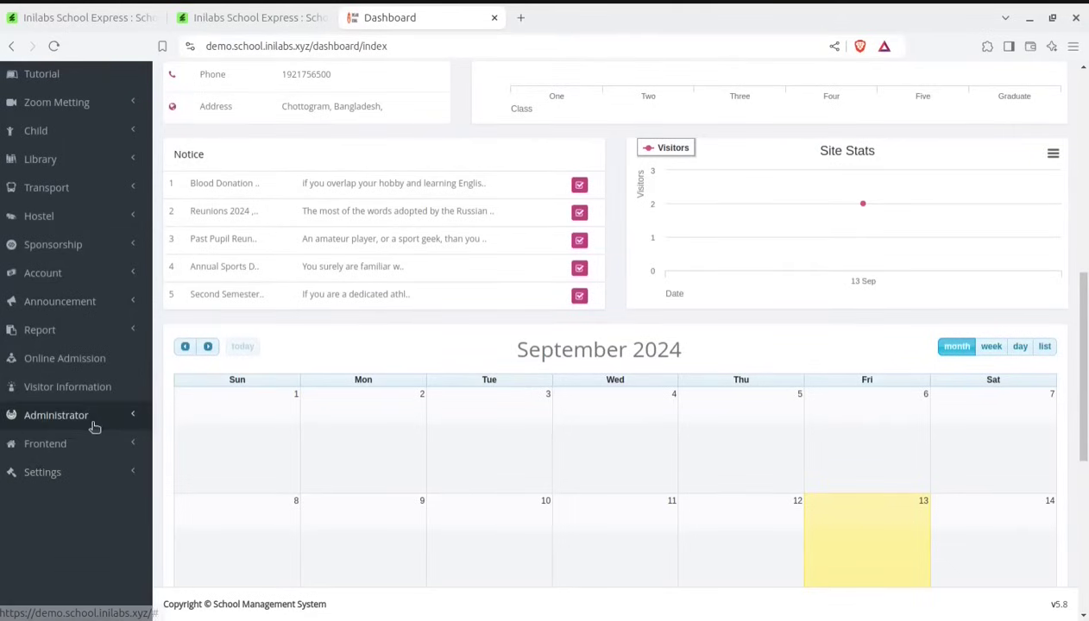
scroll(72, 495, "up", 1)
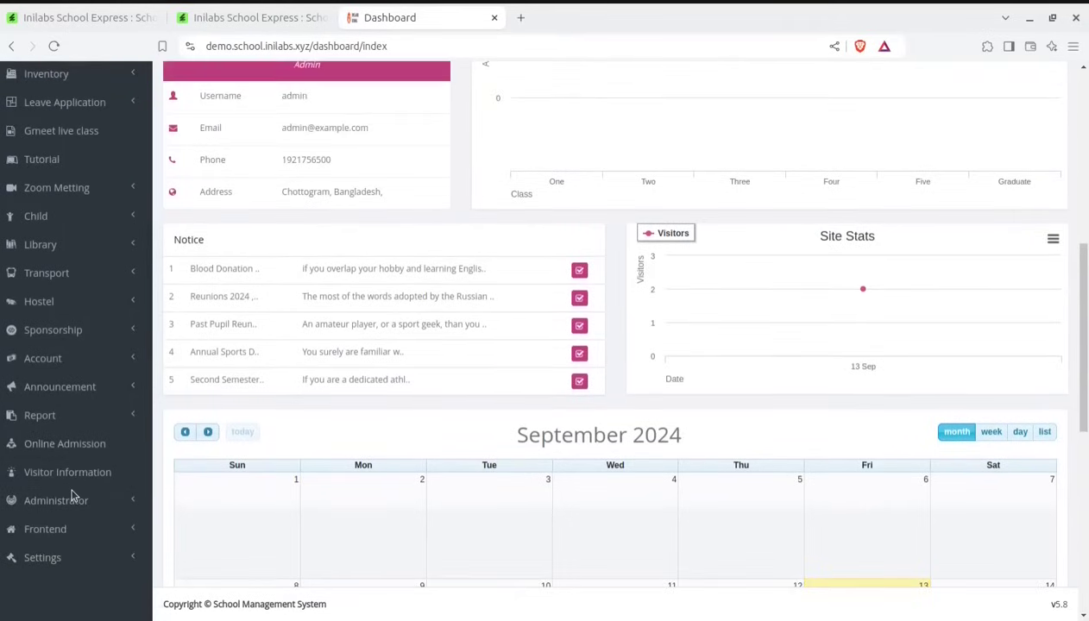
scroll(73, 498, "down", 2)
left_click(106, 389)
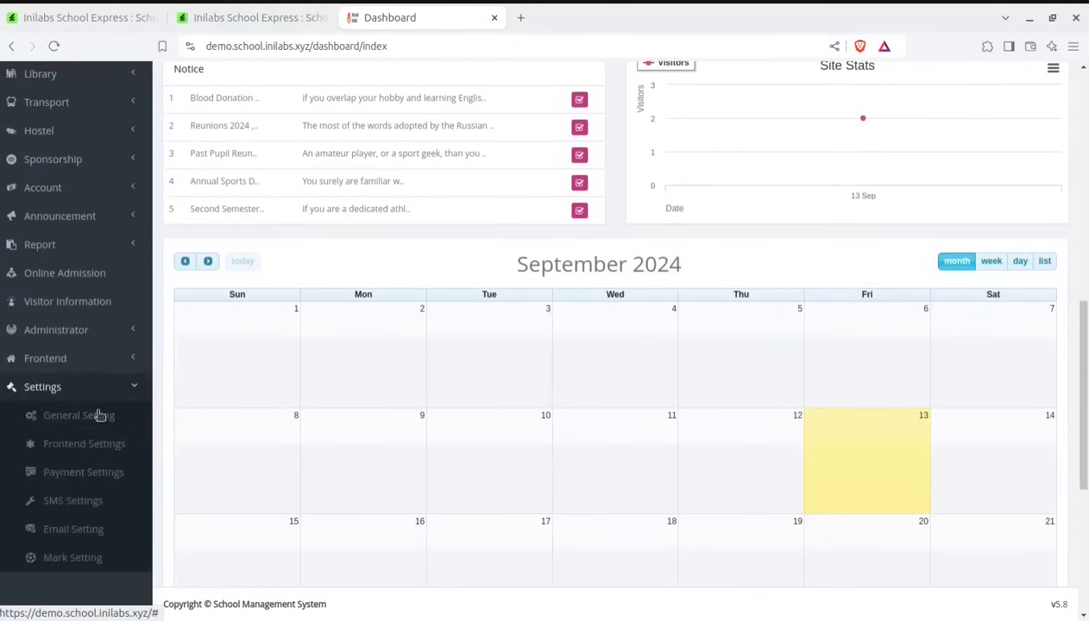
left_click(76, 511)
scroll(347, 466, "down", 5)
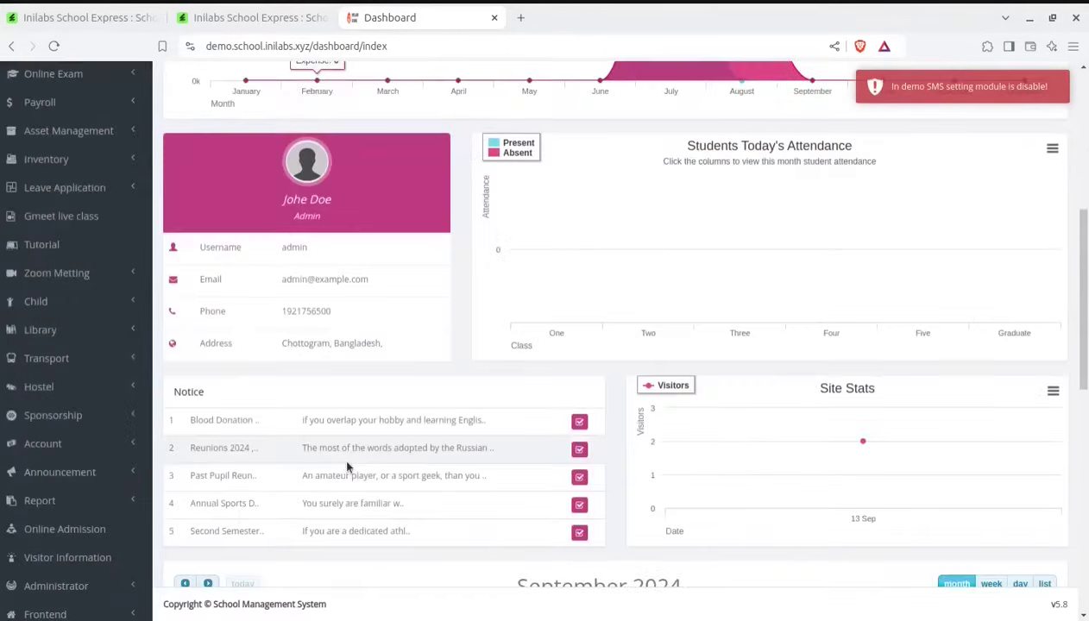
scroll(283, 476, "down", 3)
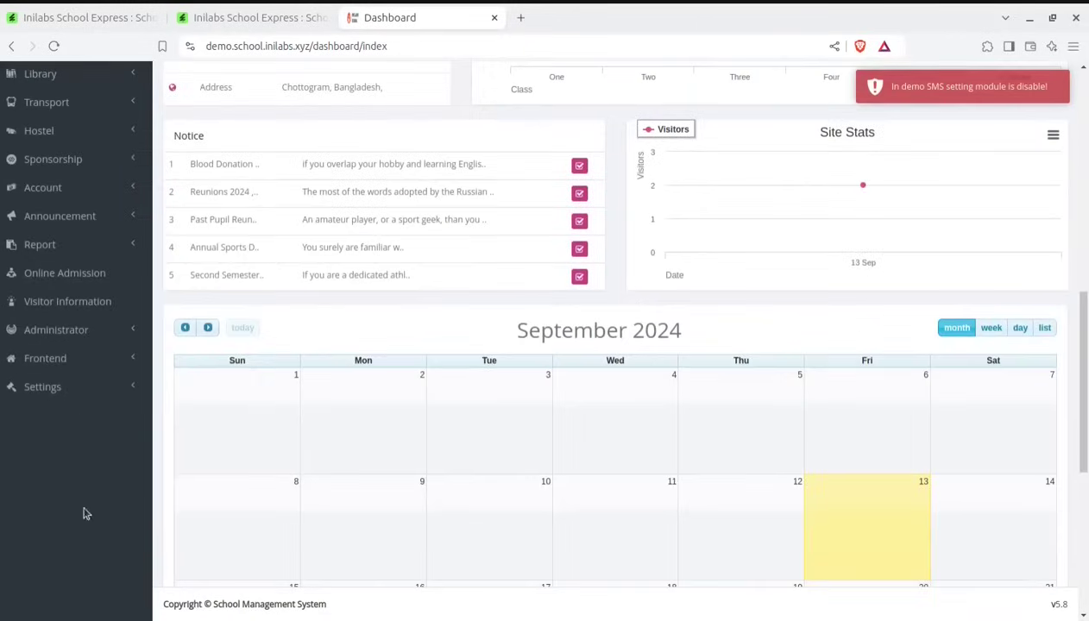
Show the Frontend and Settings submenu entries and open the Mark Setting page.
left_click(76, 365)
left_click(75, 505)
scroll(92, 545, "down", 3)
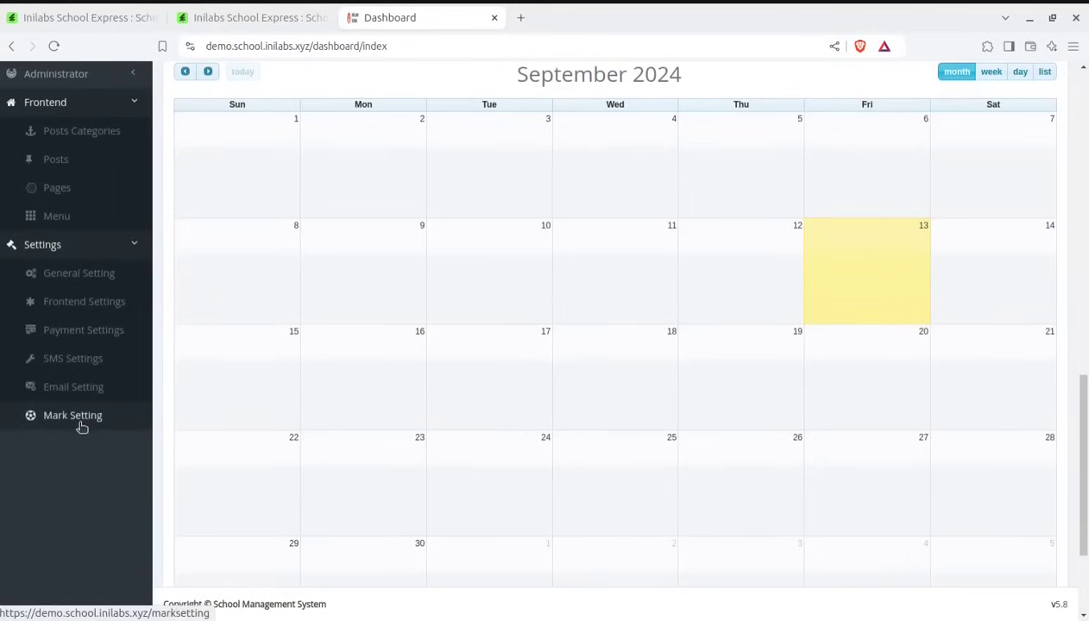
left_click(77, 418)
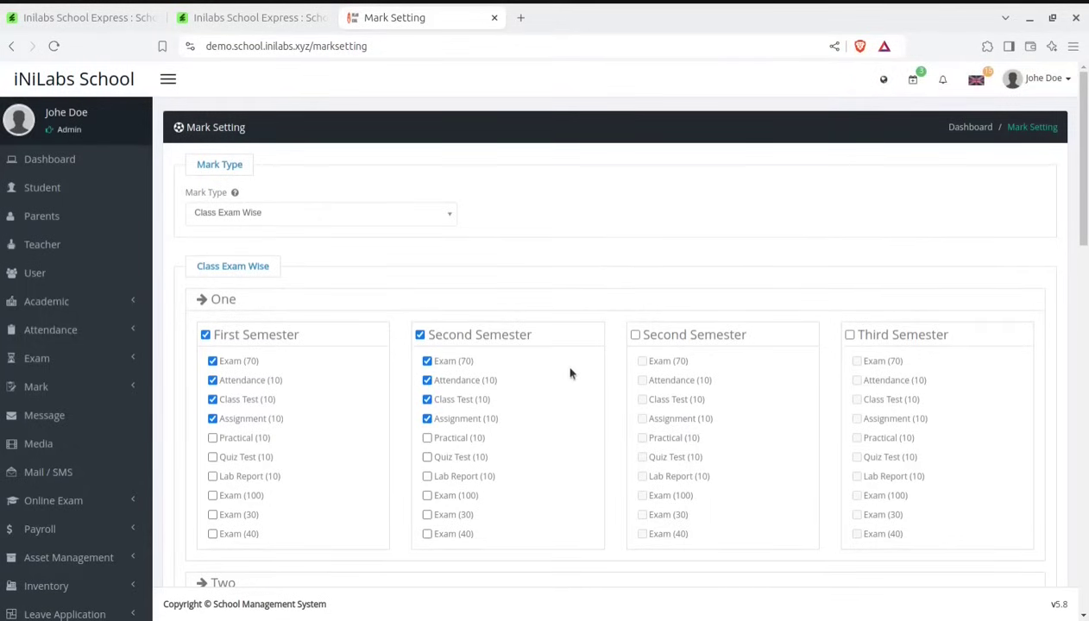
Examine the Class Exam Wise mark distribution for each semester of classes One to Five on the Mark Setting page.
scroll(800, 387, "down", 1)
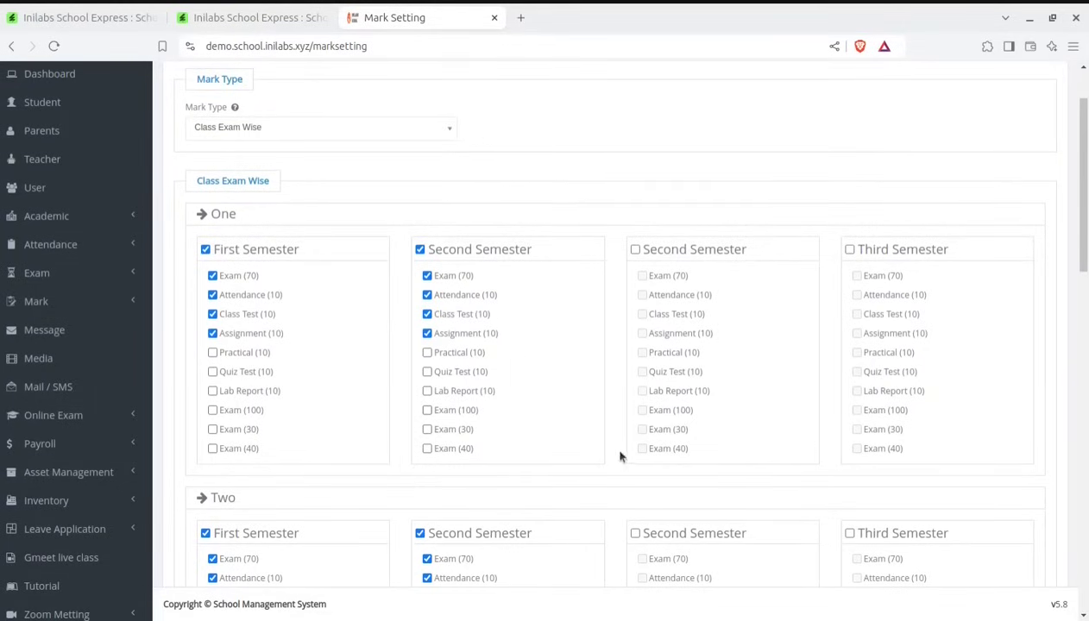
scroll(517, 431, "down", 3)
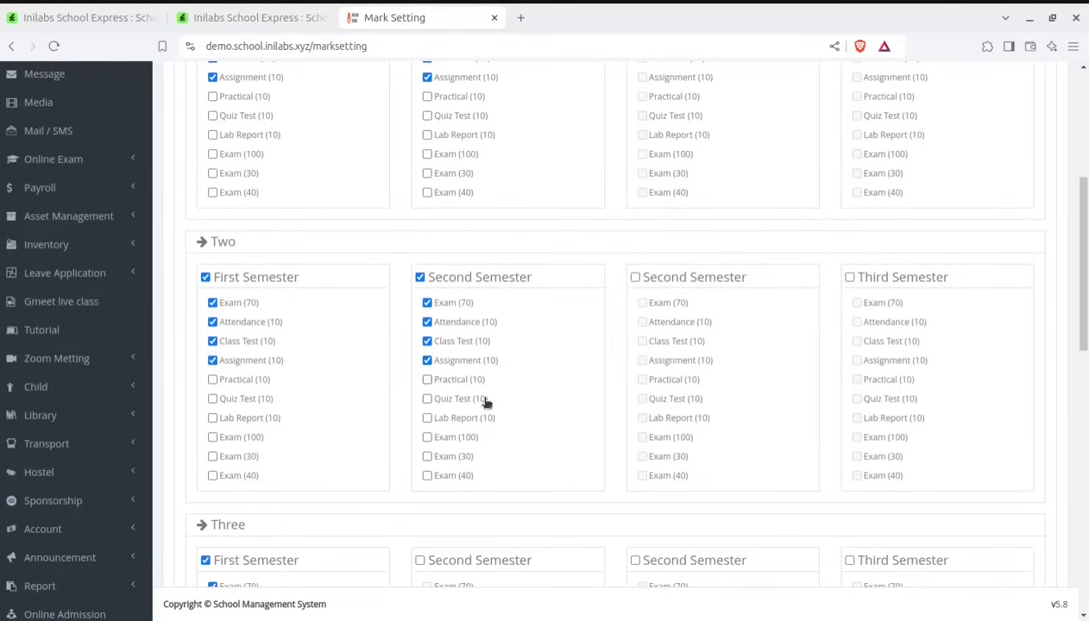
scroll(511, 478, "down", 5)
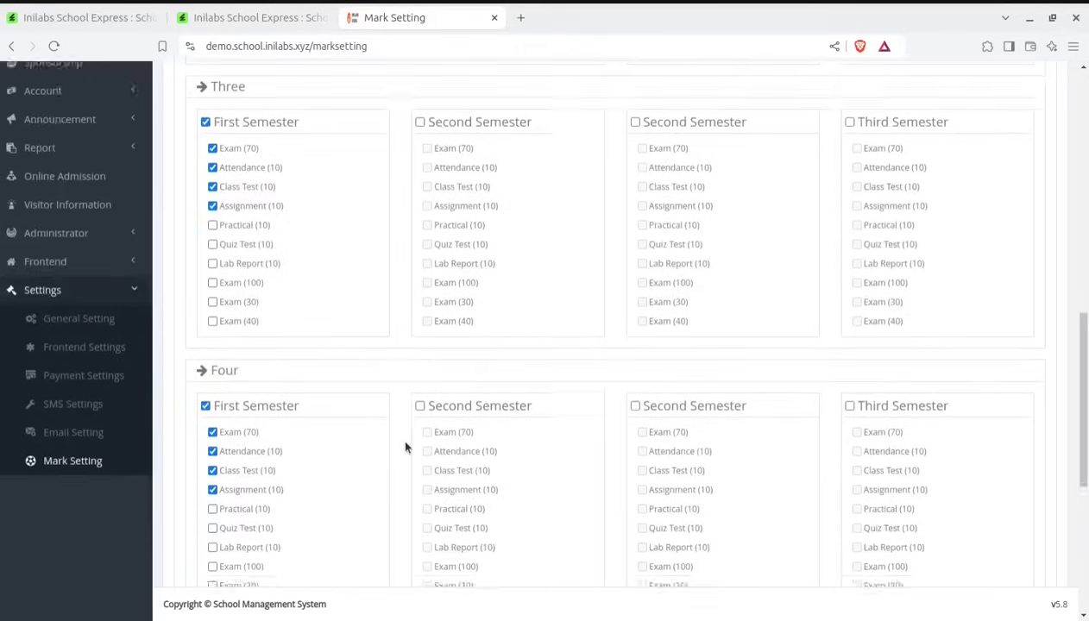
scroll(406, 447, "down", 3)
scroll(406, 447, "down", 2)
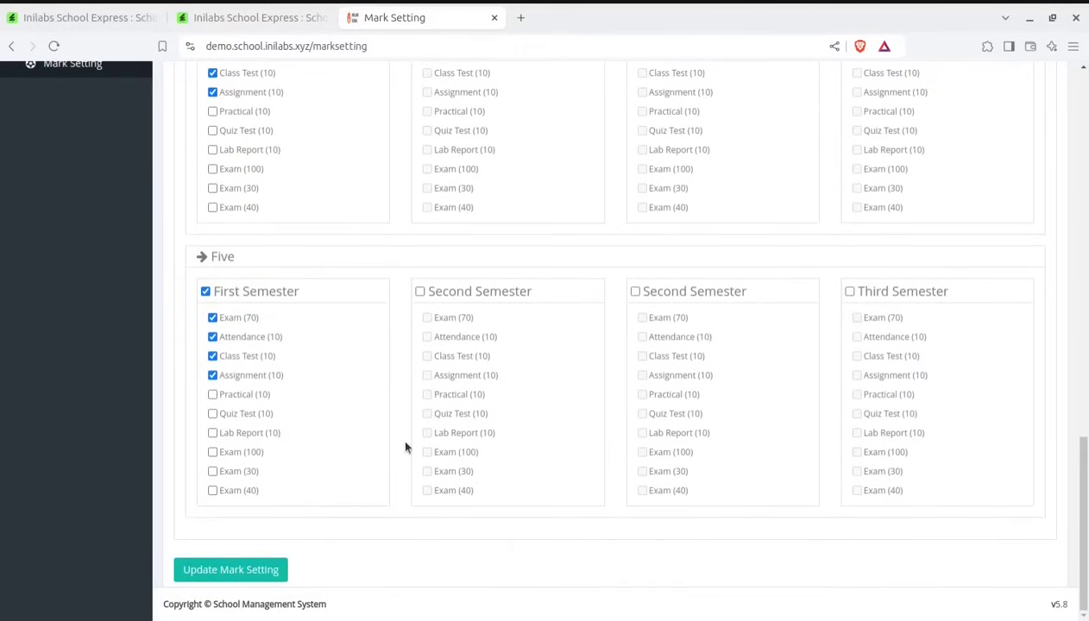
scroll(718, 496, "up", 6)
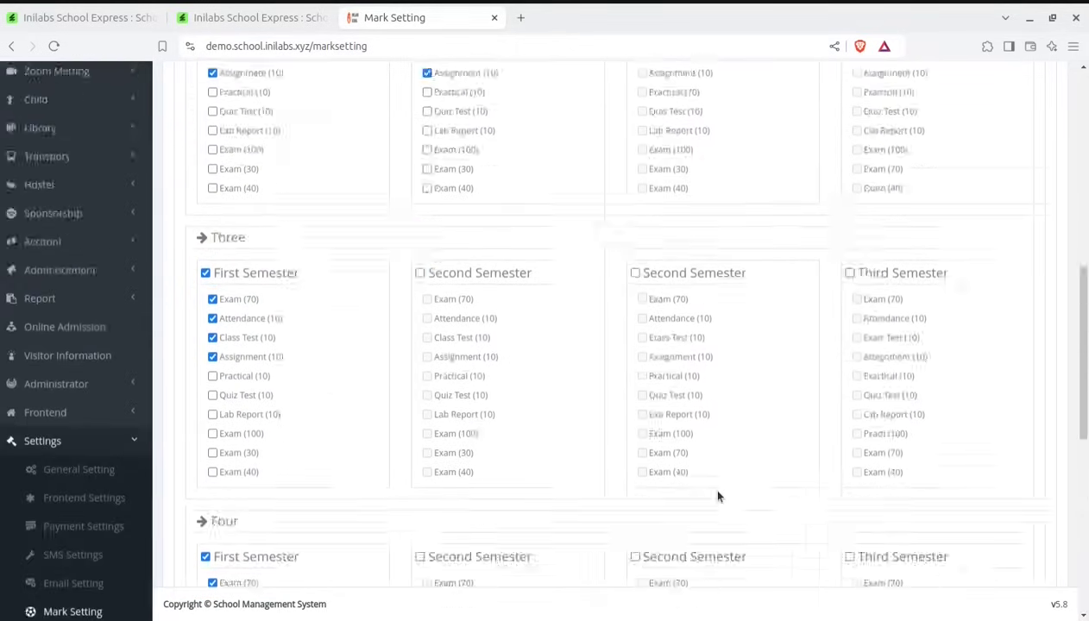
scroll(717, 496, "up", 6)
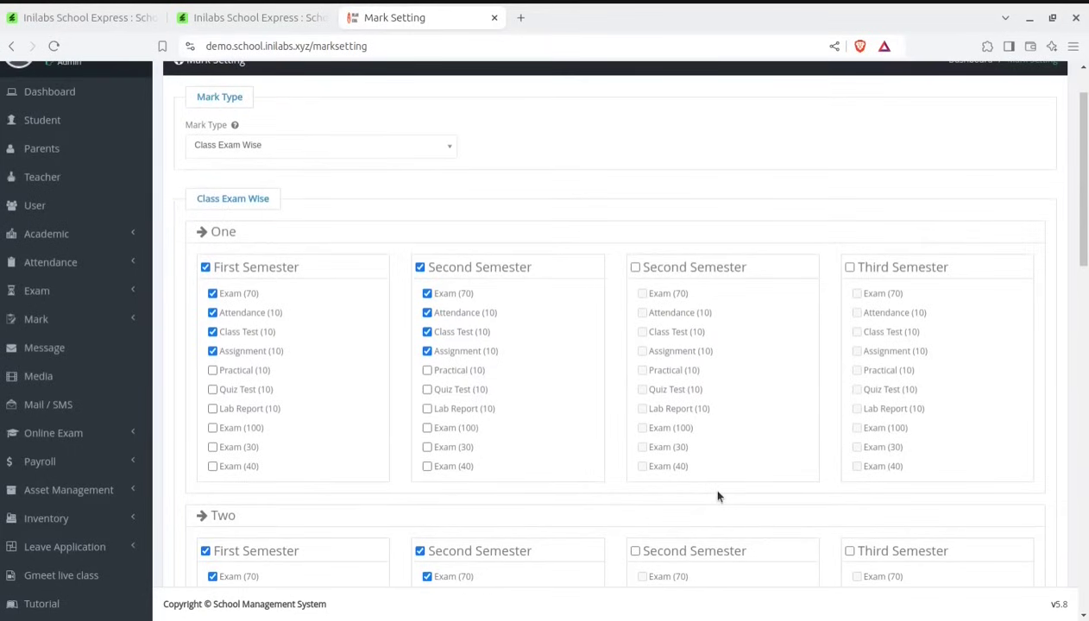
scroll(717, 496, "up", 1)
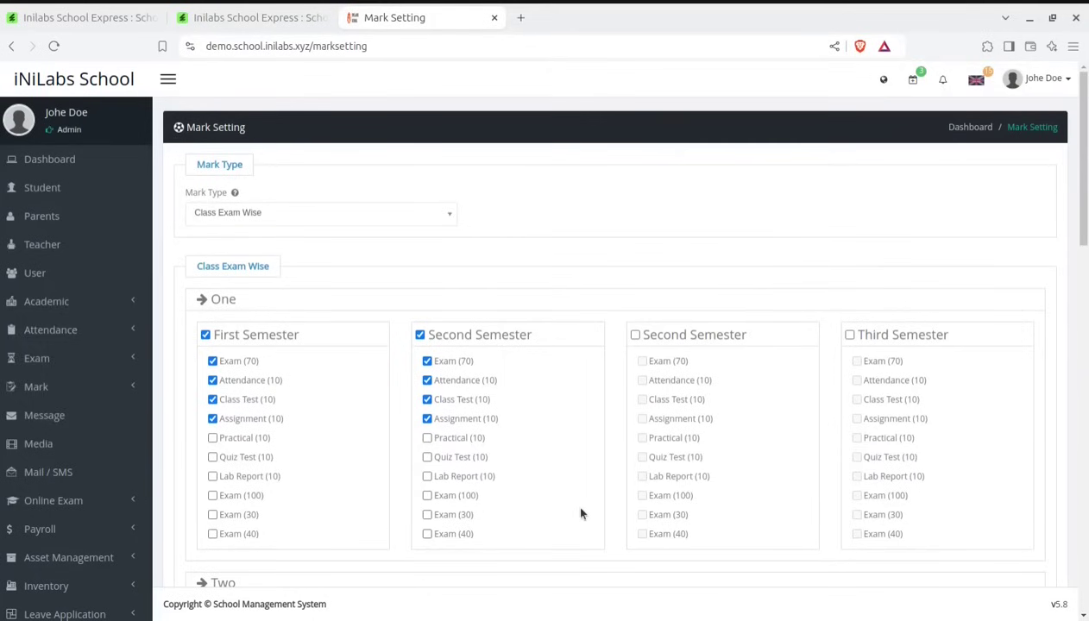
Open the form for adding a student from the Student page and review its fields through Username and Password.
left_click(69, 173)
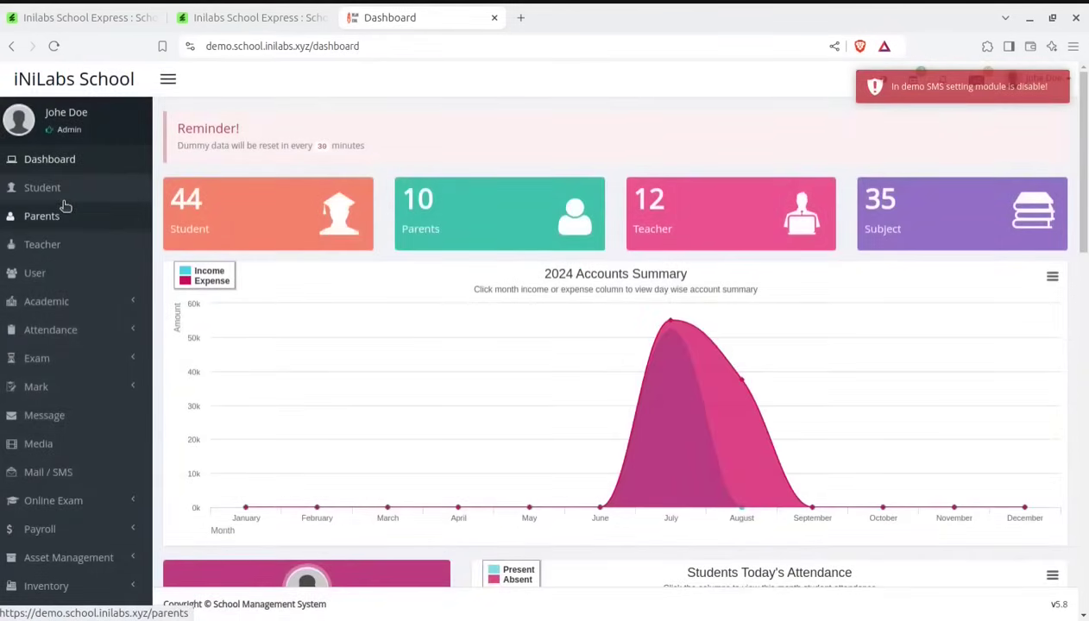
left_click(60, 201)
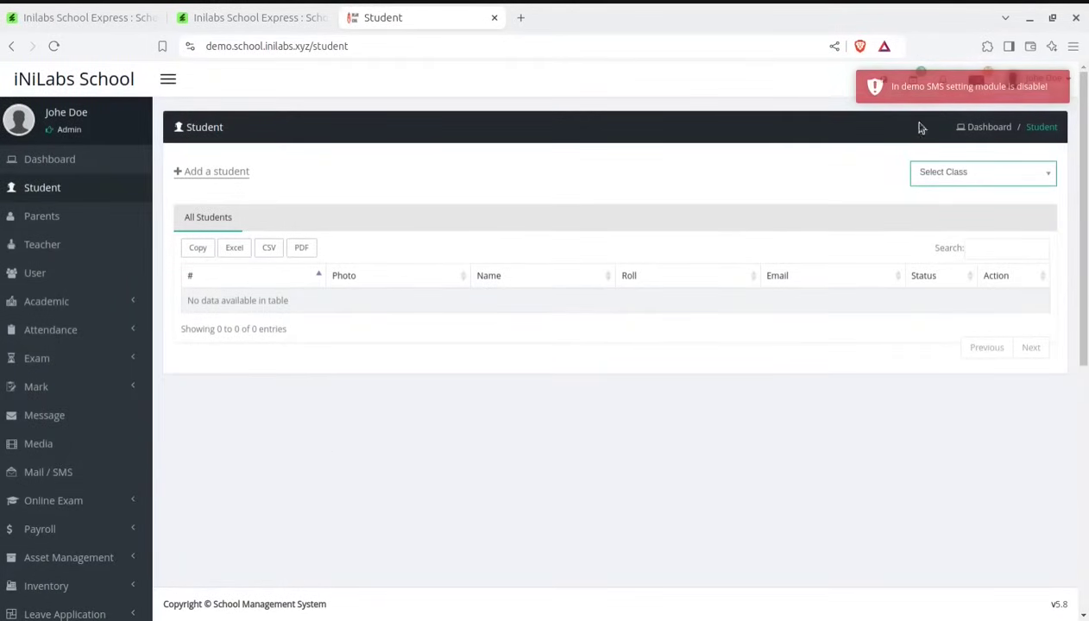
left_click(231, 170)
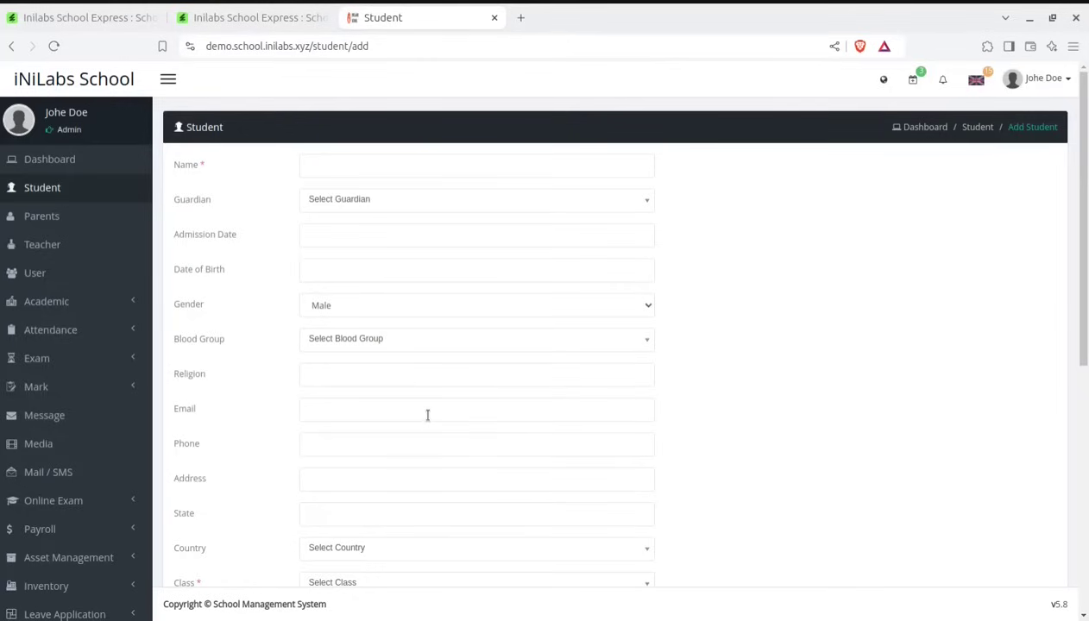
scroll(427, 415, "down", 4)
scroll(405, 422, "down", 2)
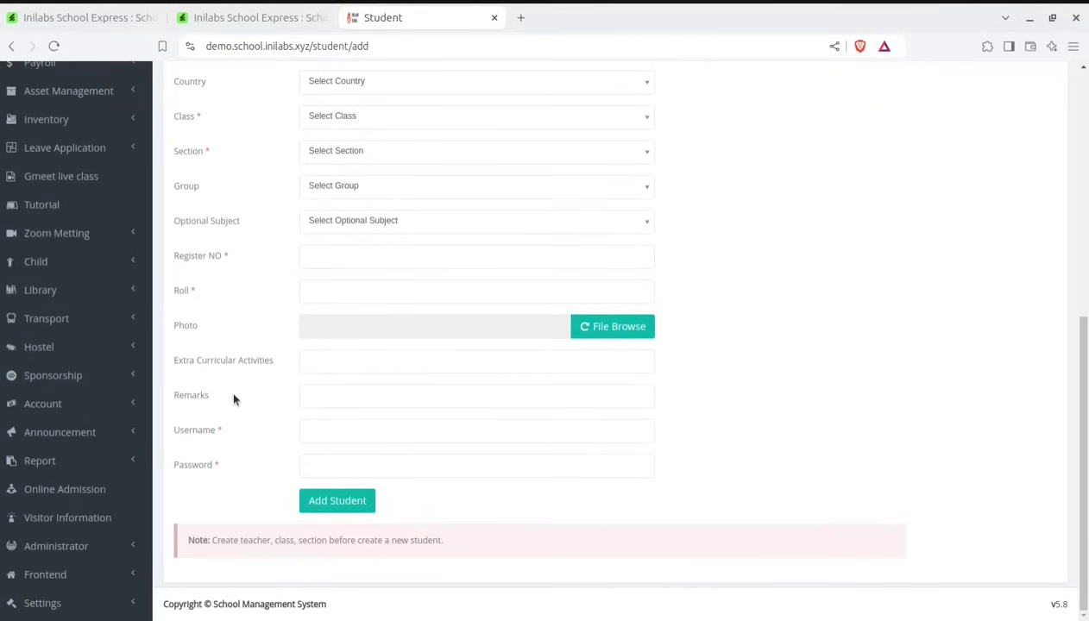
Check the Username field on the add-student form and look back over the form's fields.
left_click(302, 431)
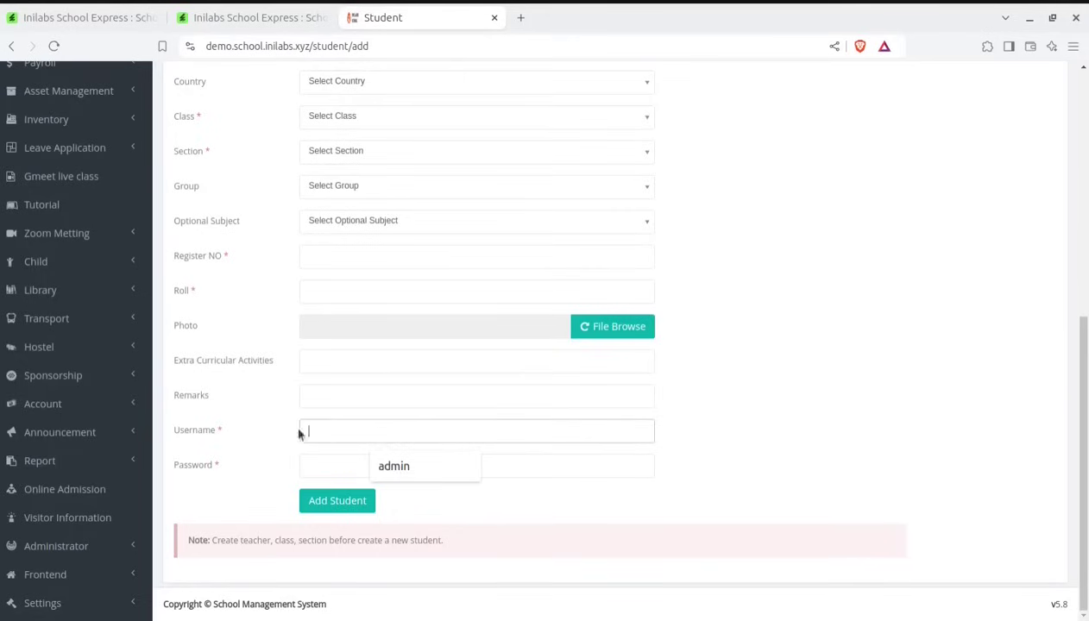
left_click(263, 494)
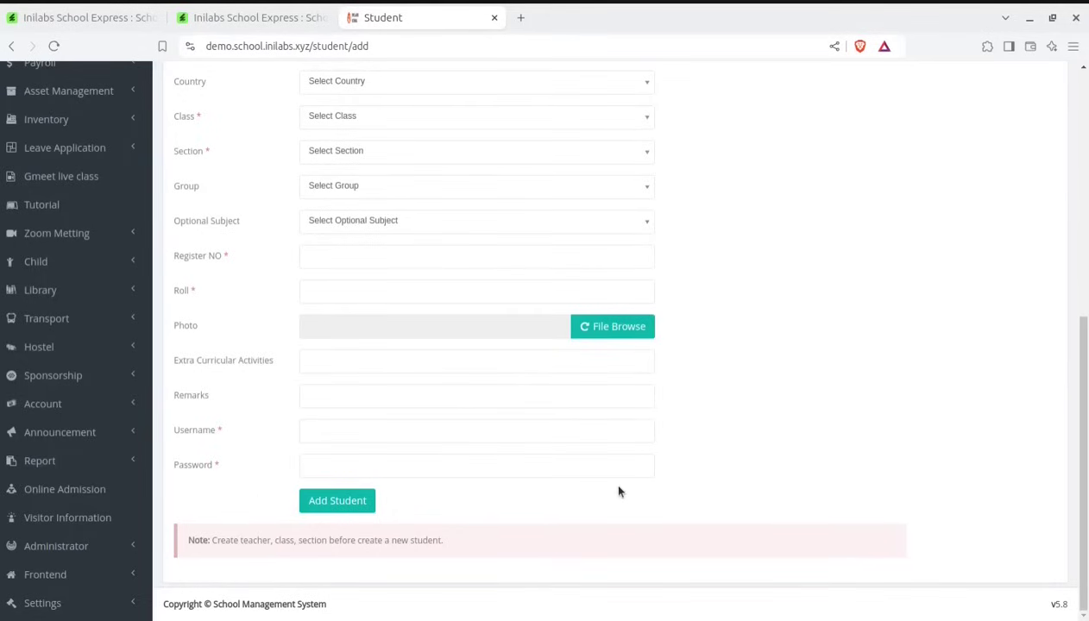
scroll(417, 465, "up", 5)
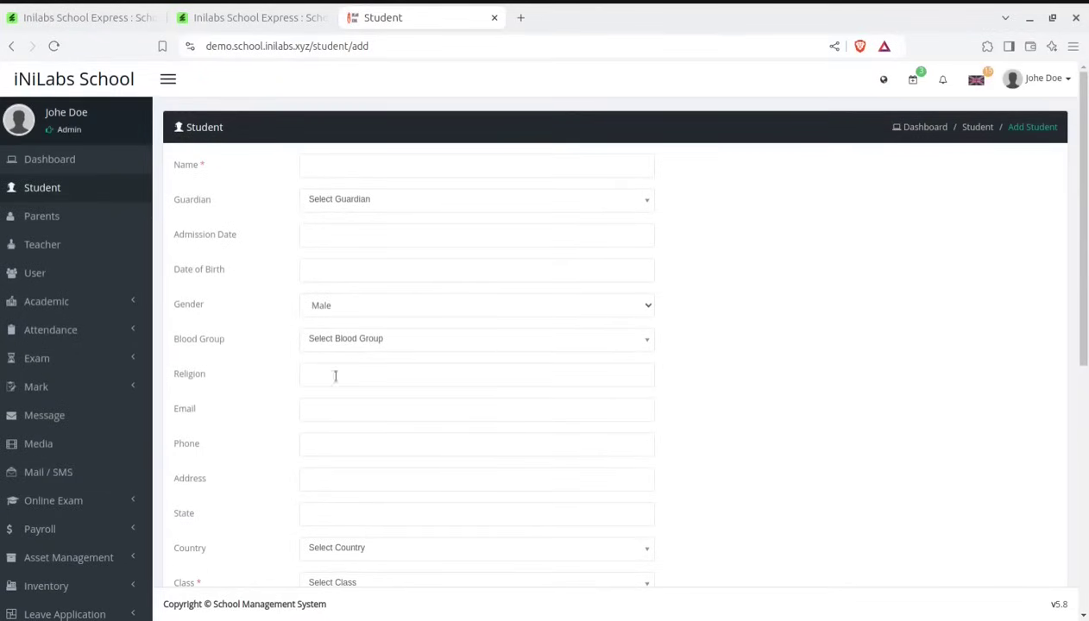
Open the first parent's record for editing from the Parents page and review its fields.
left_click(67, 223)
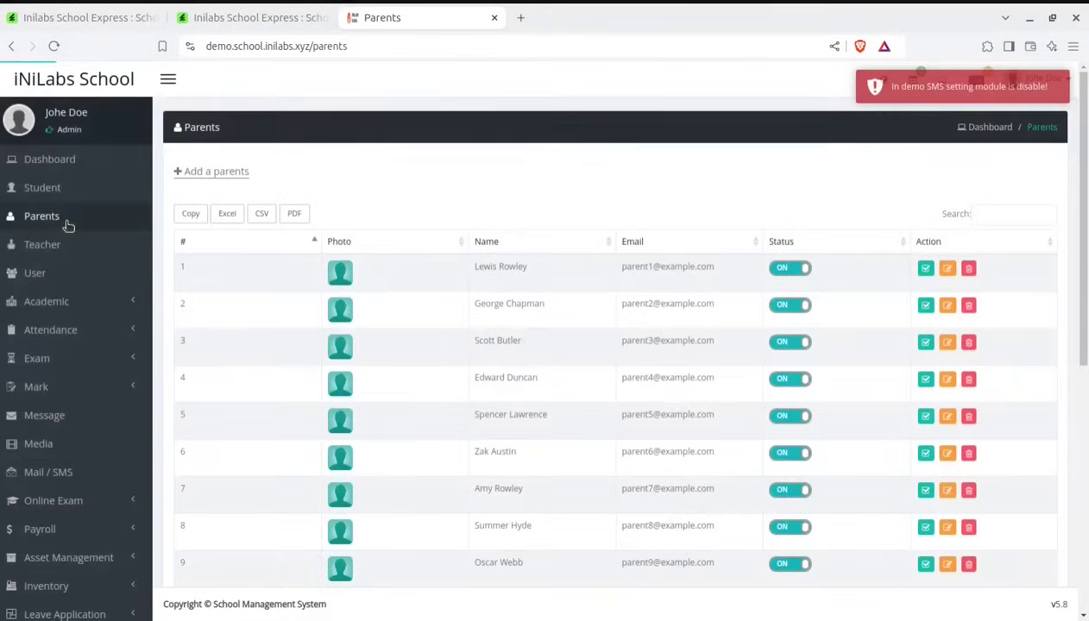
scroll(597, 352, "down", 2)
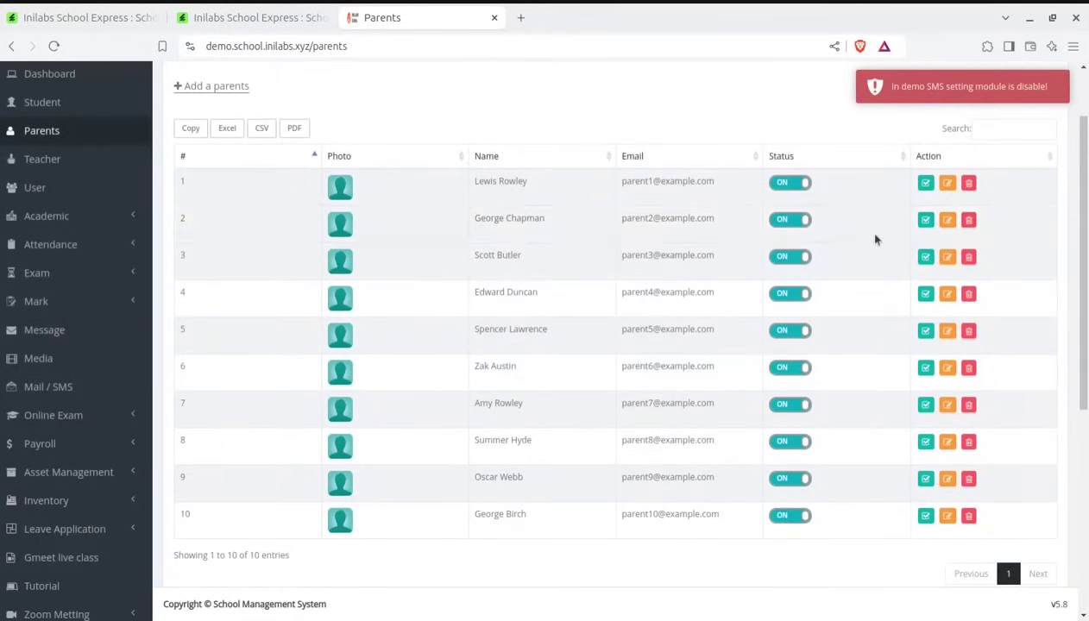
left_click(947, 183)
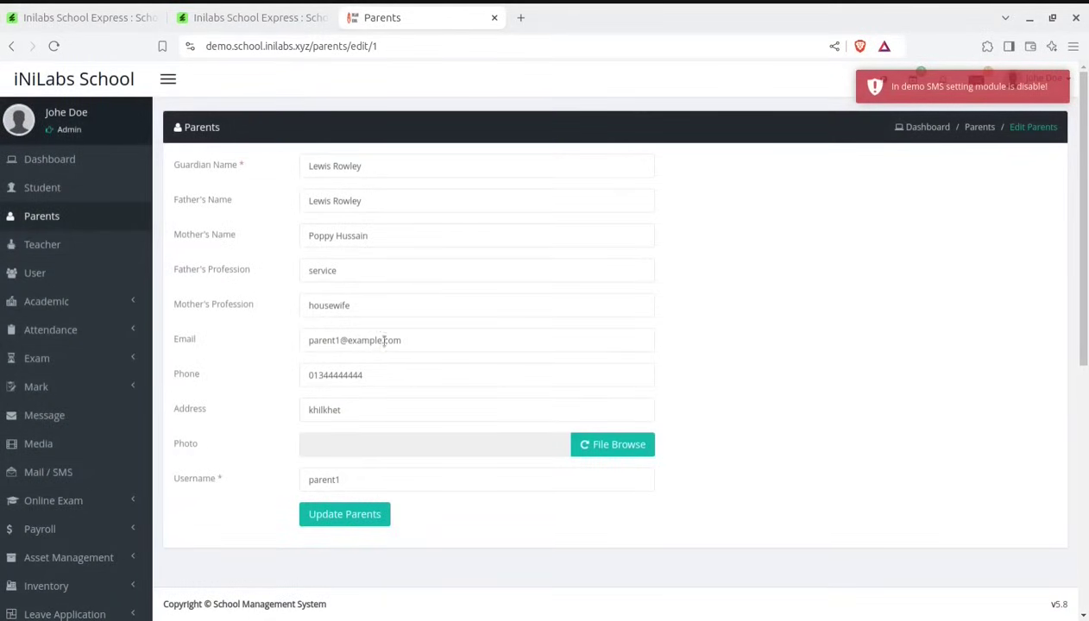
scroll(425, 439, "down", 5)
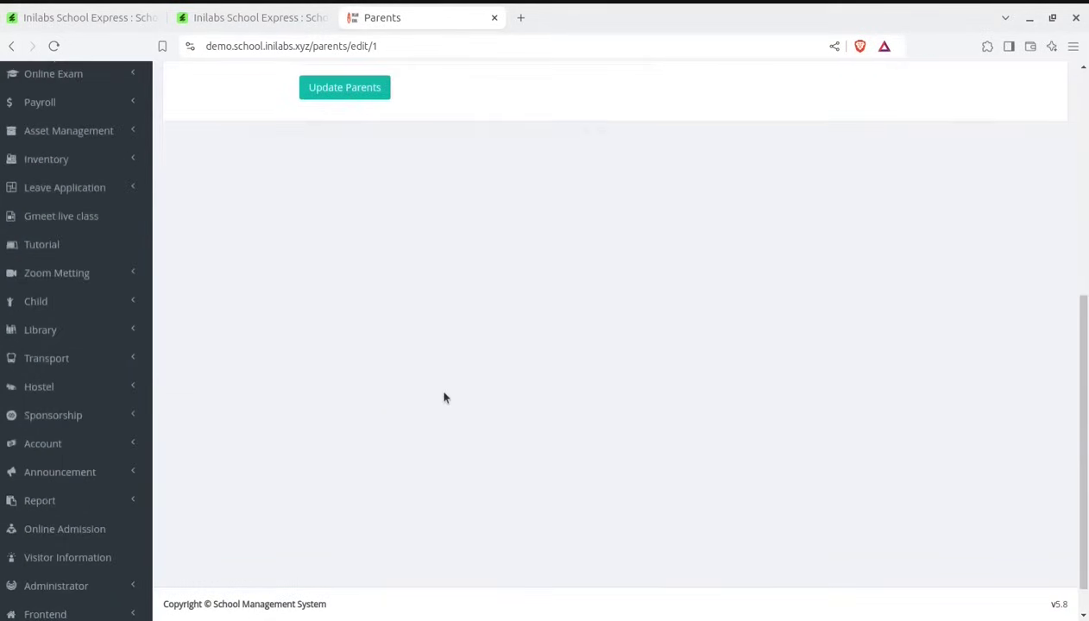
scroll(443, 398, "up", 5)
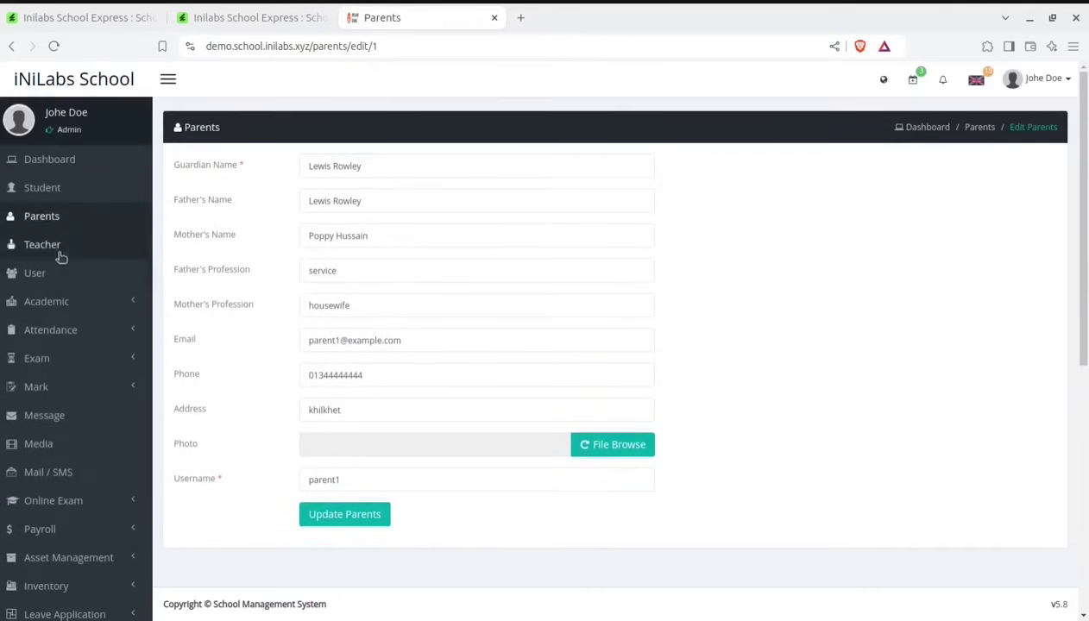
Open the form for adding a teacher from the Teacher page and review its fields through Username and Password.
left_click(48, 251)
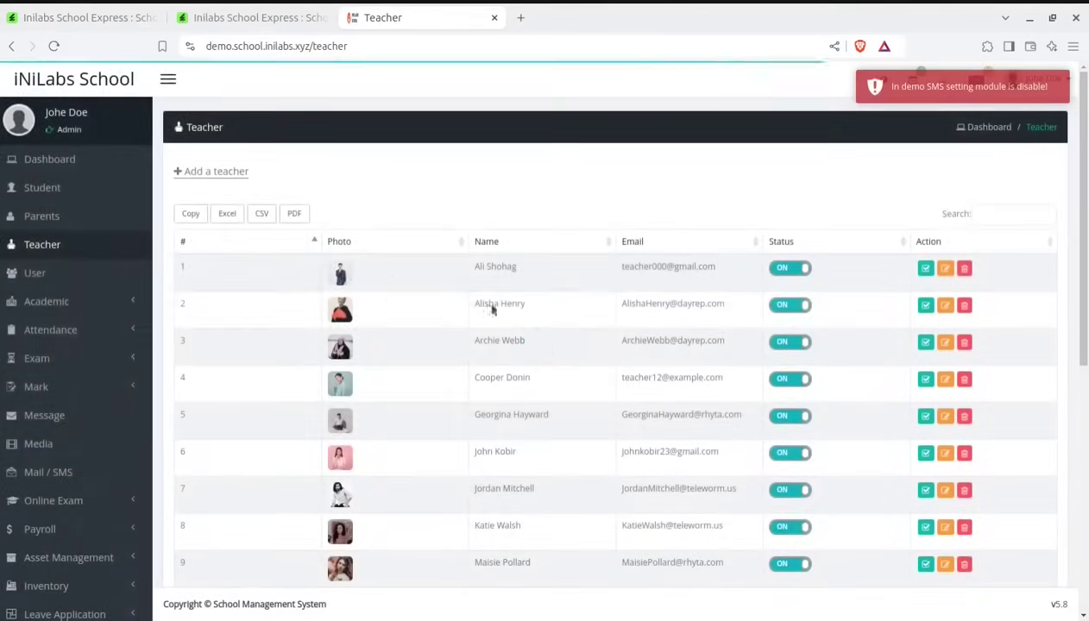
left_click(210, 177)
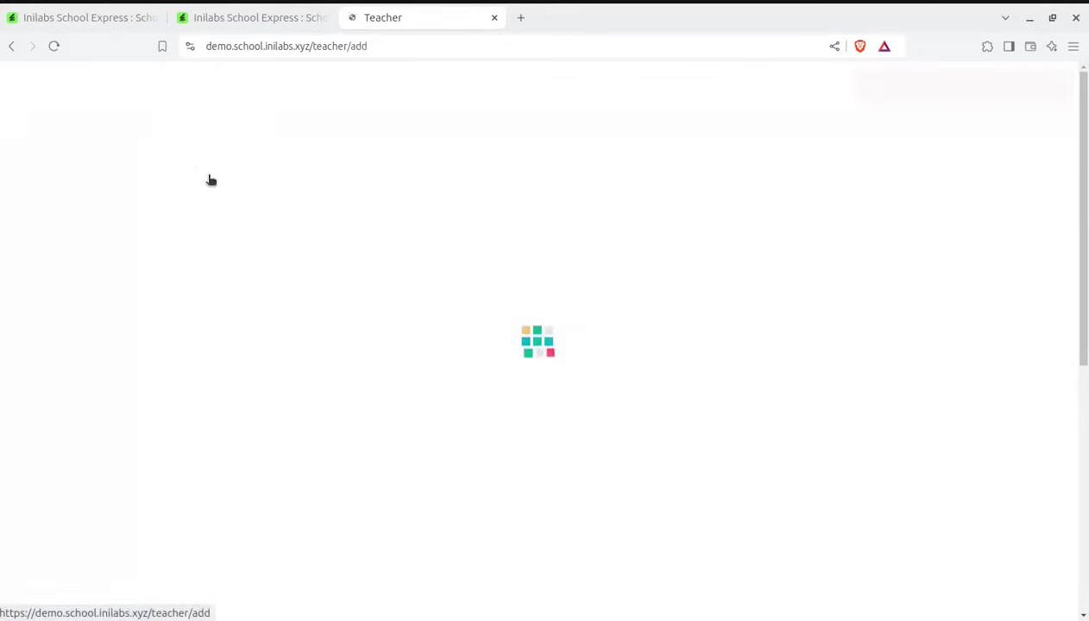
scroll(341, 369, "down", 4)
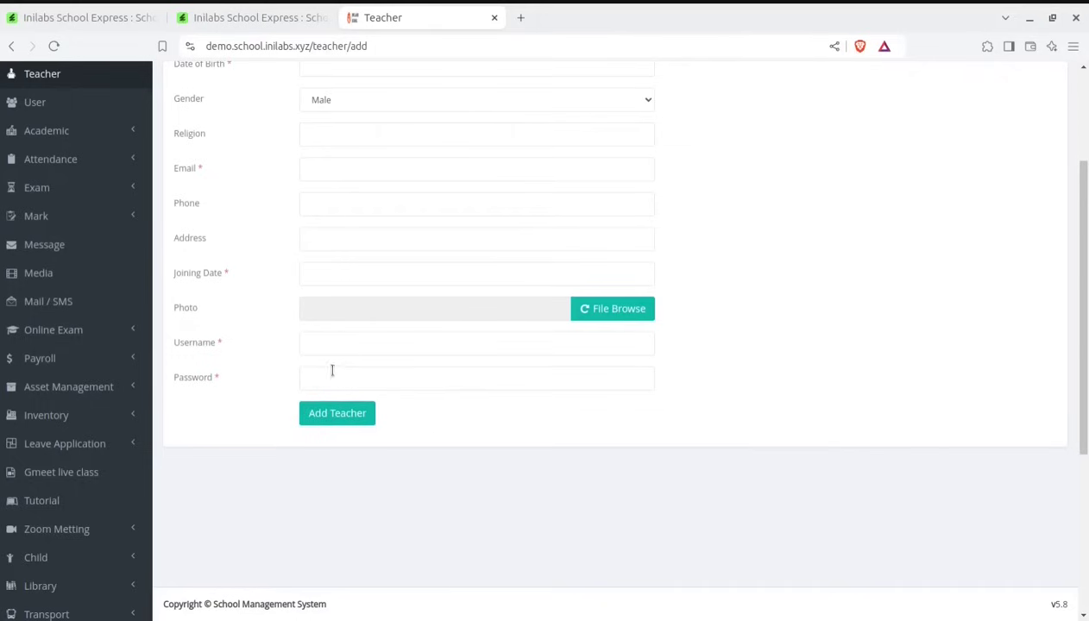
scroll(152, 382, "up", 4)
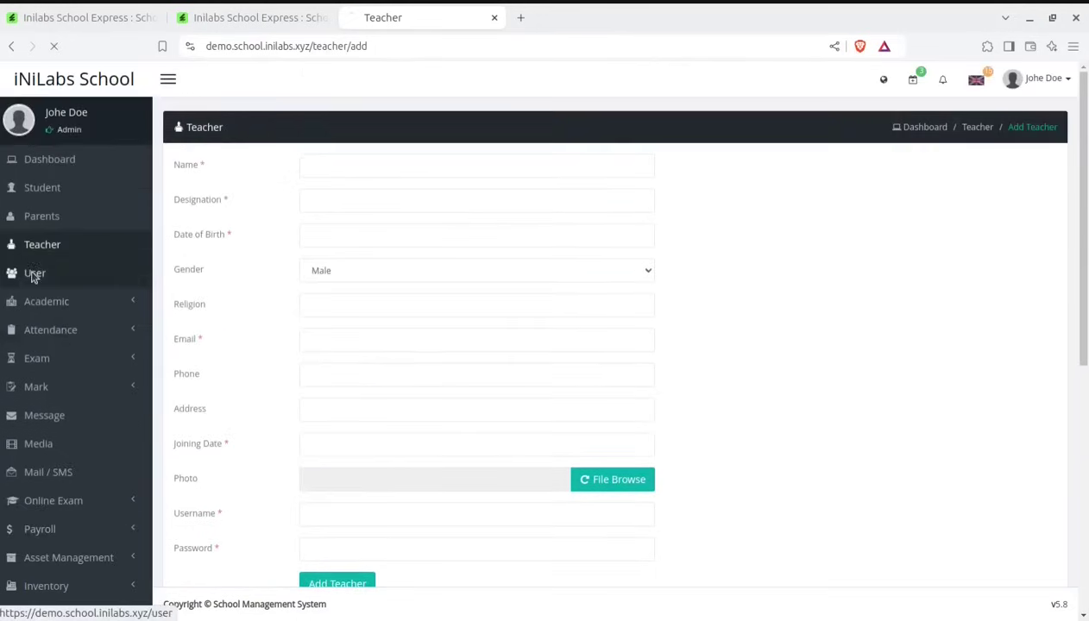
Open the form for adding a user from the User page and review its fields, including Role.
left_click(33, 274)
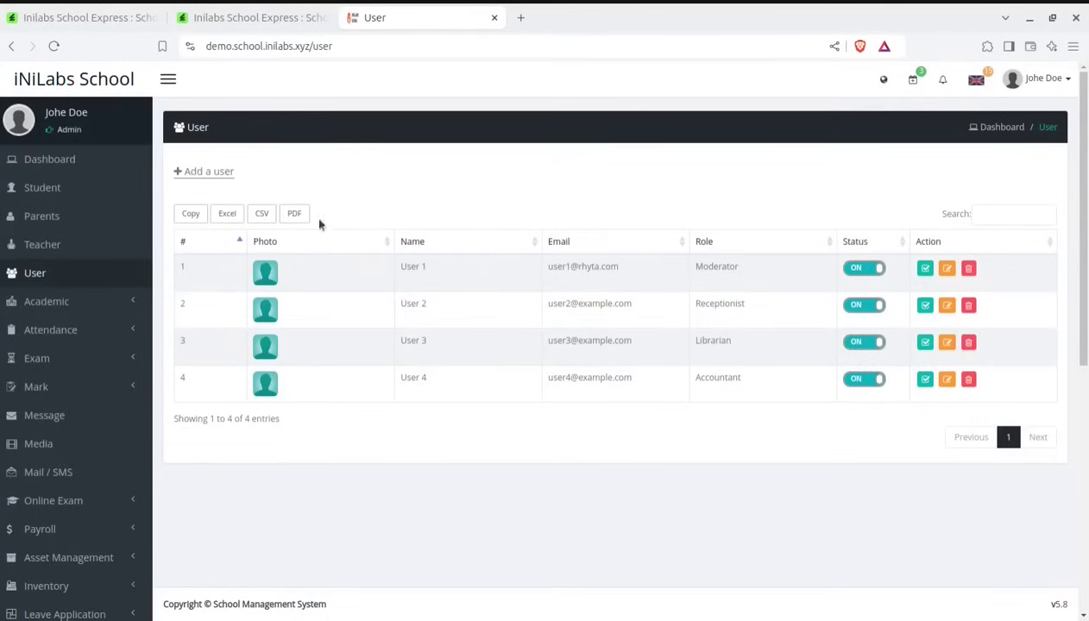
left_click(195, 172)
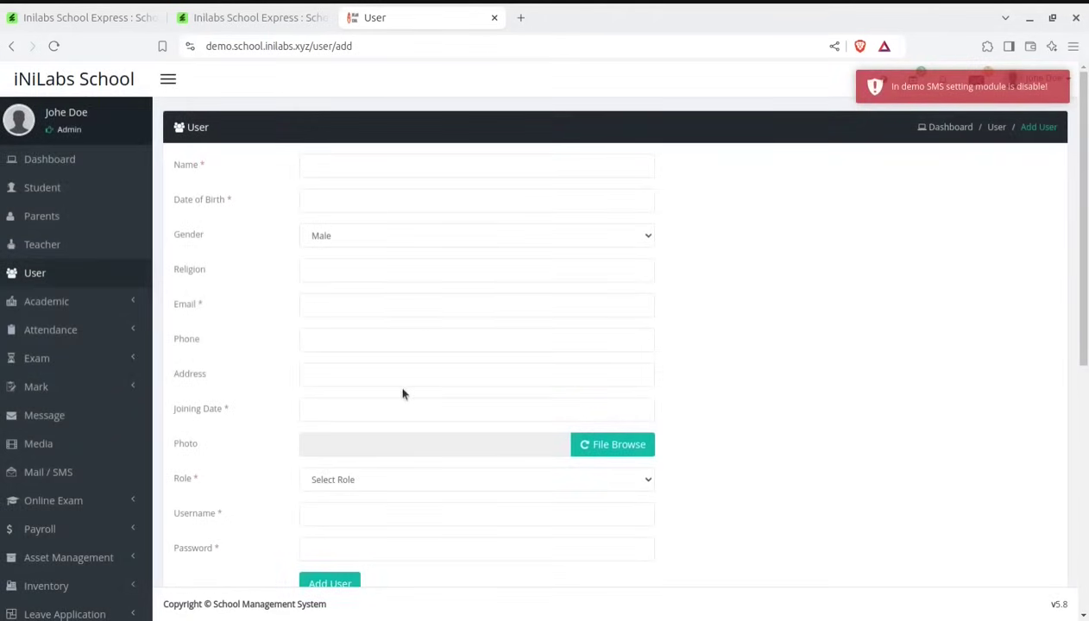
scroll(402, 394, "down", 3)
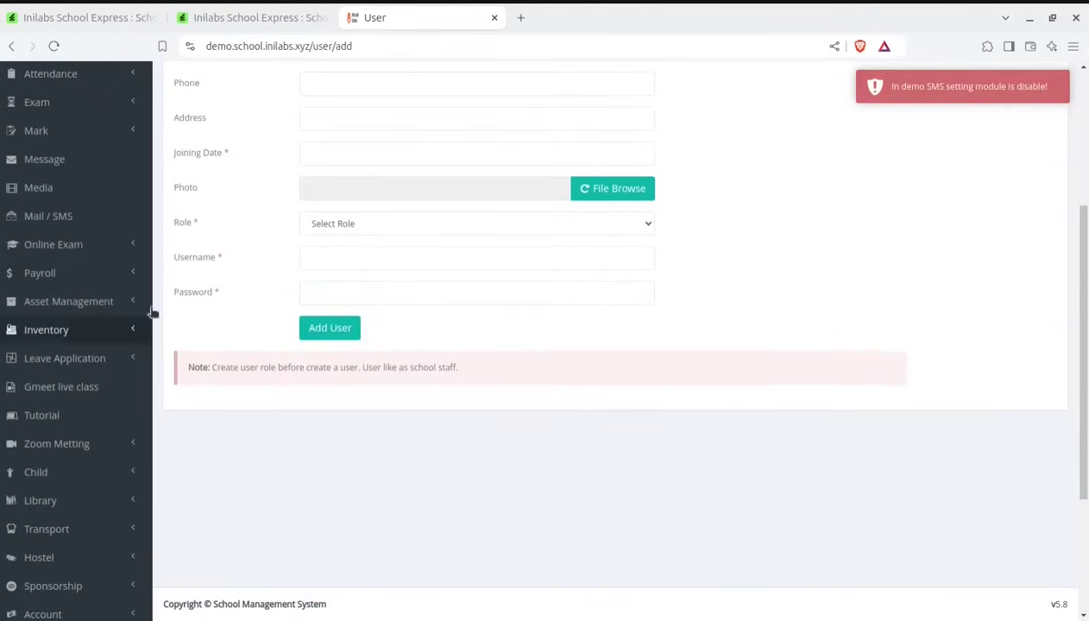
scroll(154, 328, "up", 3)
Open class One for editing from the Academic section's Class page and view its details.
left_click(71, 306)
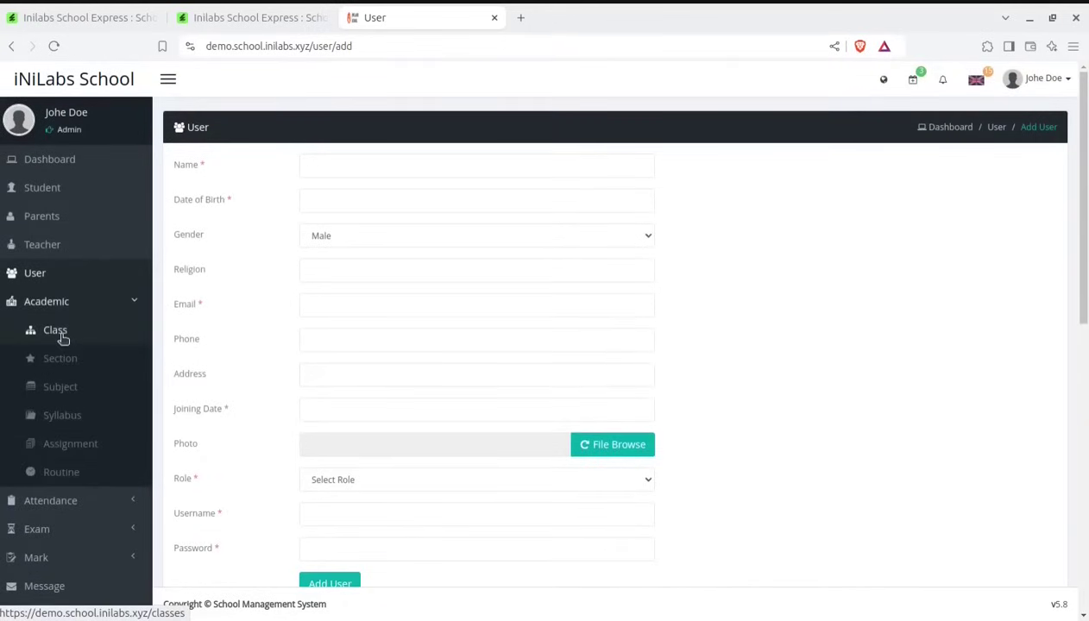
left_click(55, 330)
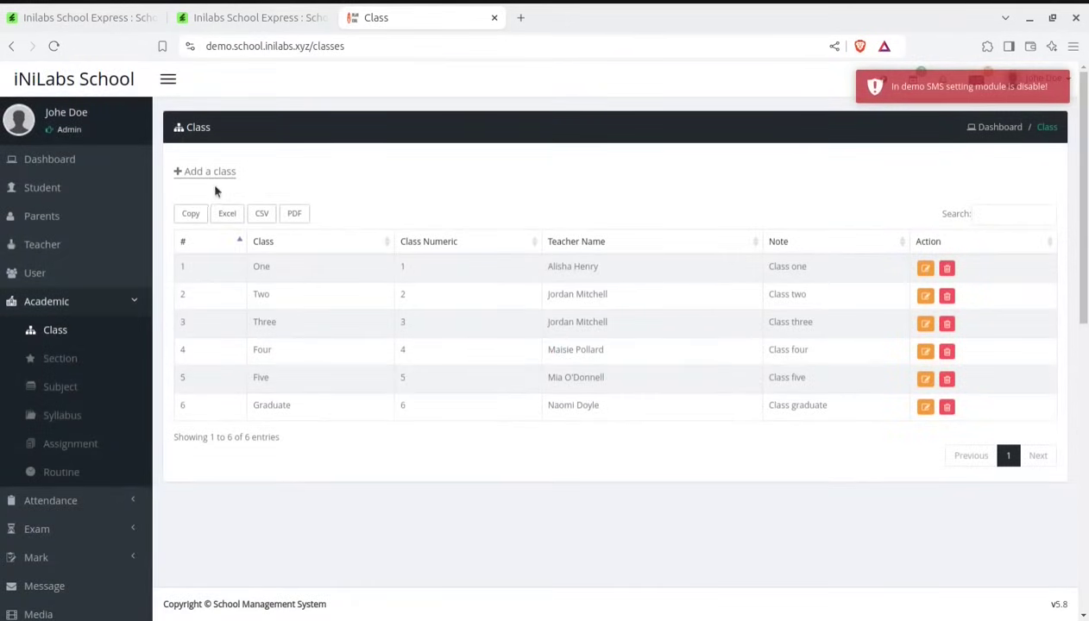
left_click(925, 268)
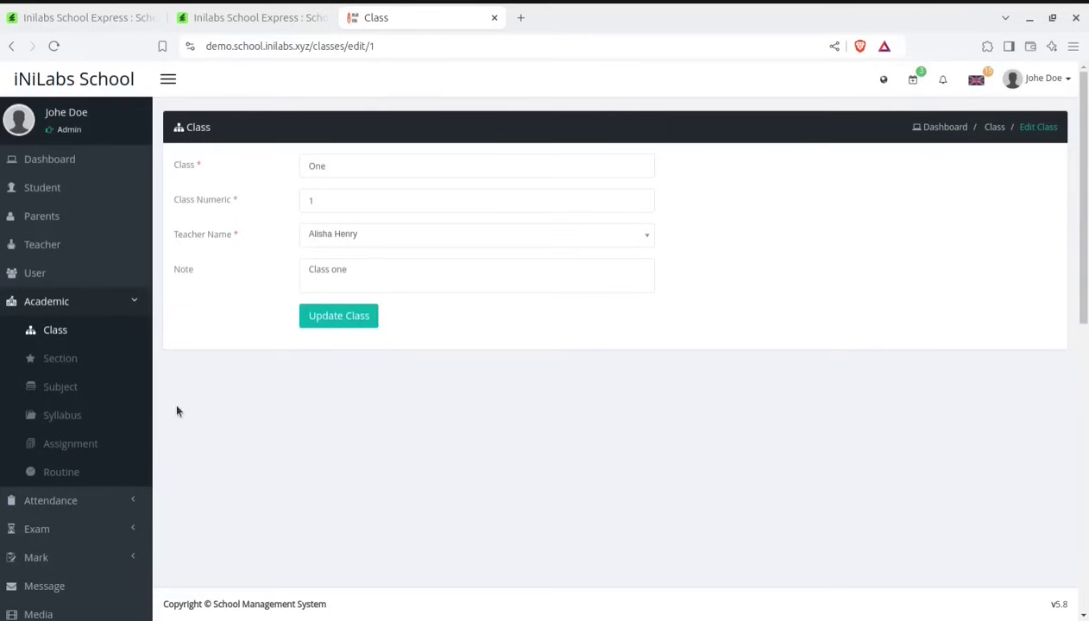
Open the form for adding a section from the Section page and choose One as the class.
left_click(66, 370)
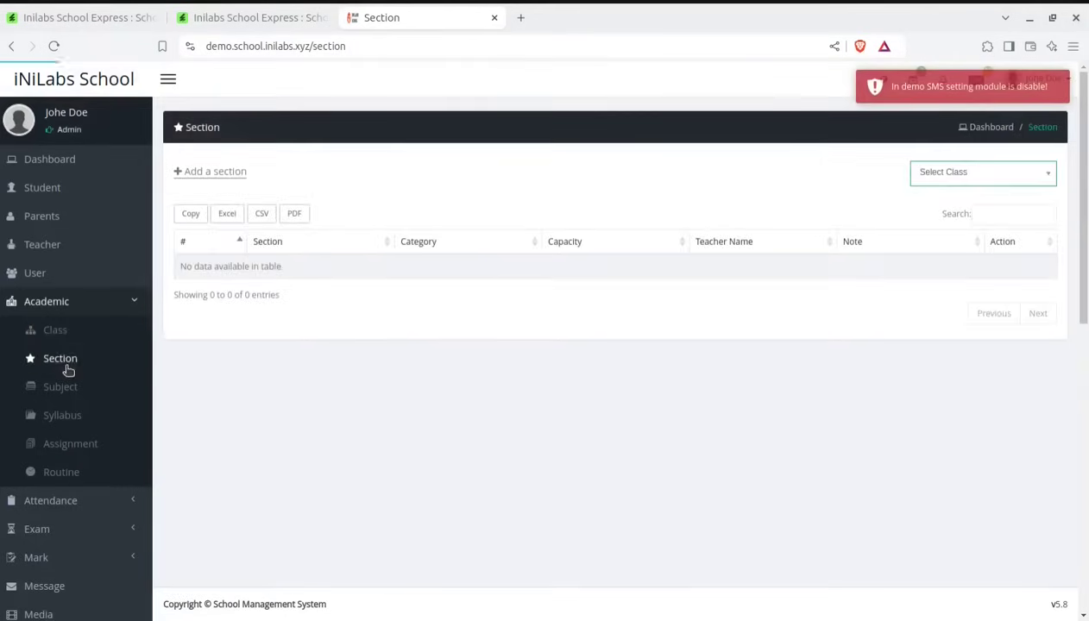
left_click(215, 173)
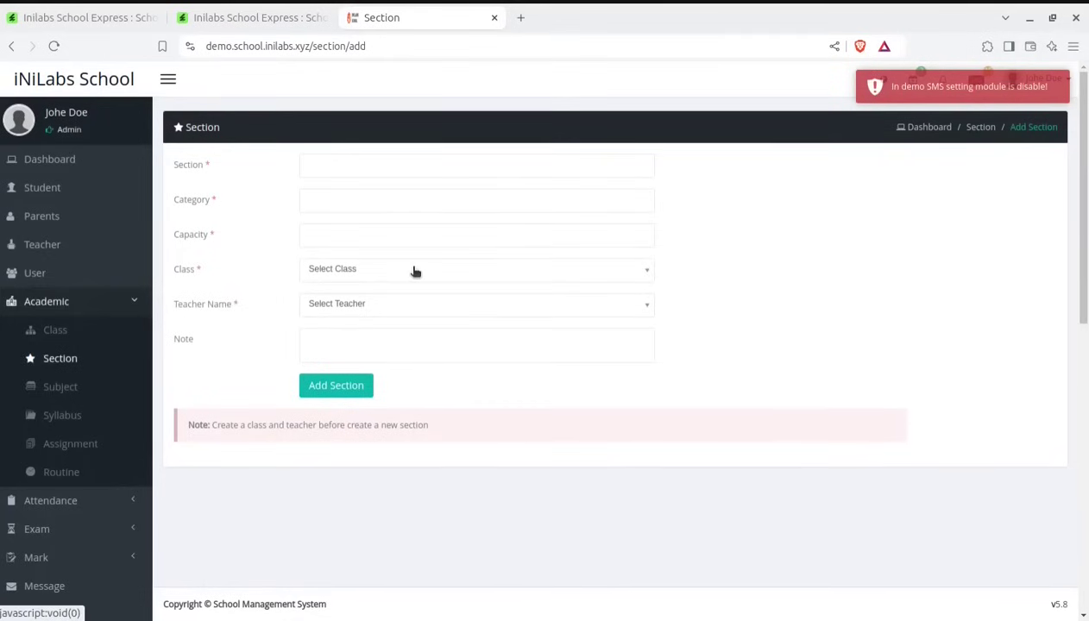
left_click(389, 278)
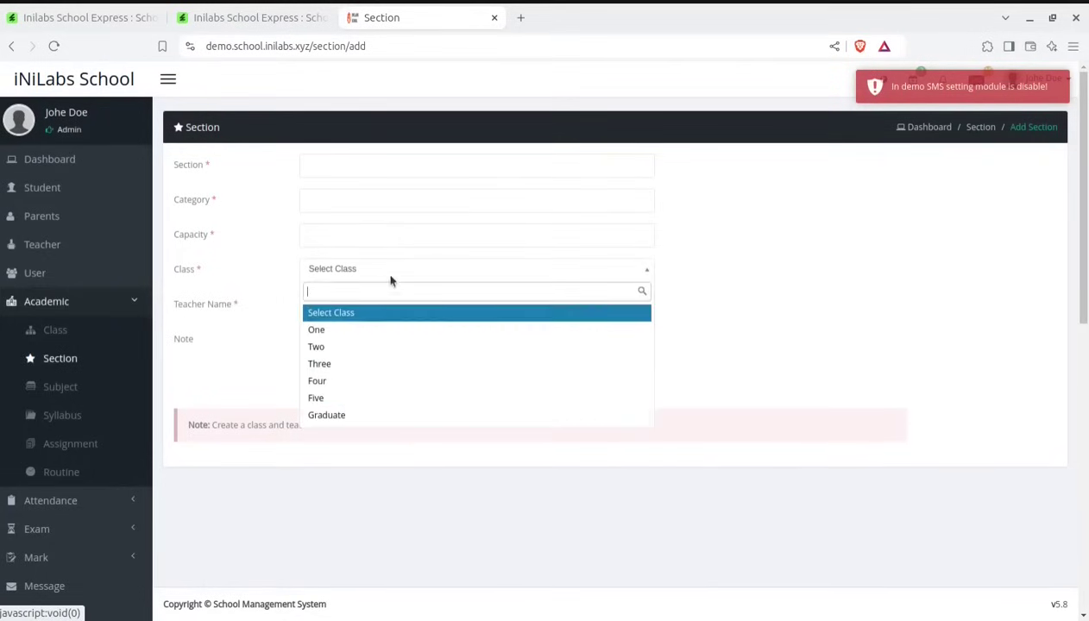
left_click(373, 331)
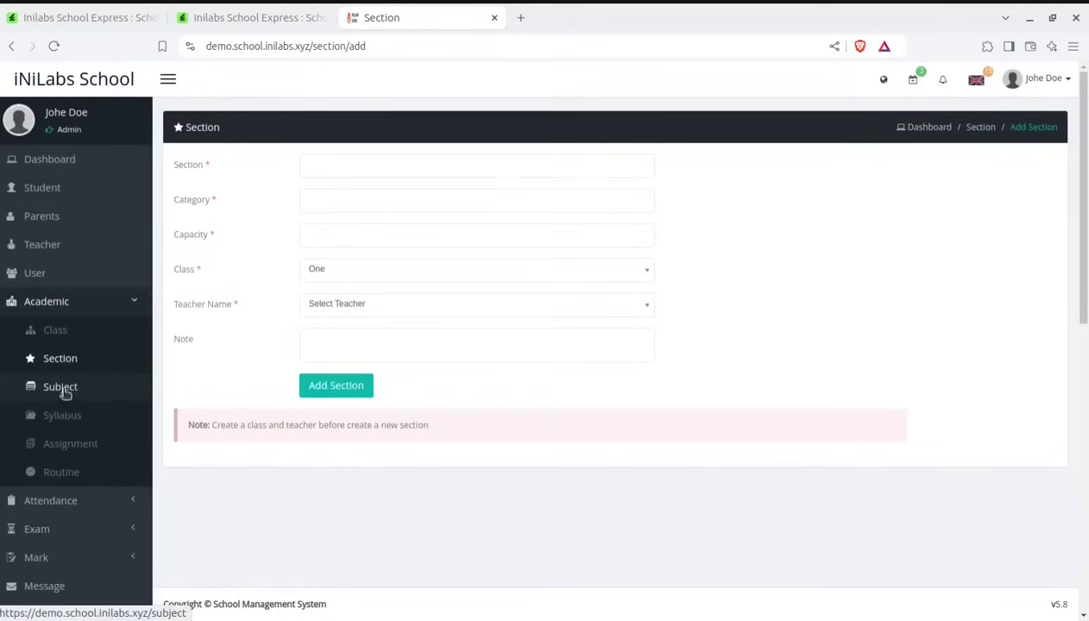
Open the form for adding a subject and view the choices offered for Type and Class Name.
left_click(65, 390)
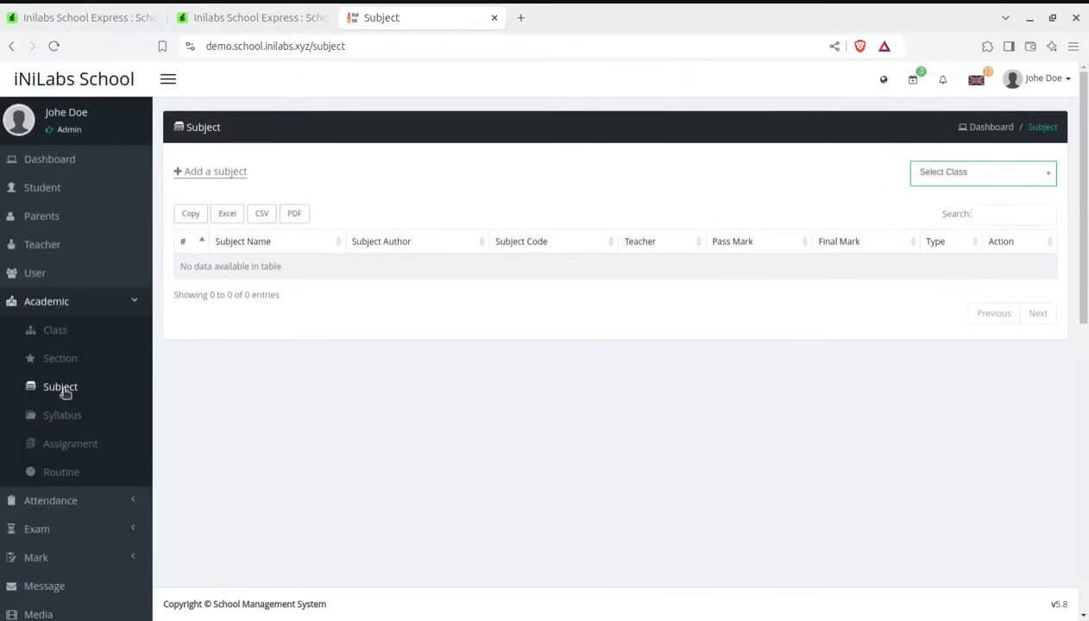
left_click(206, 174)
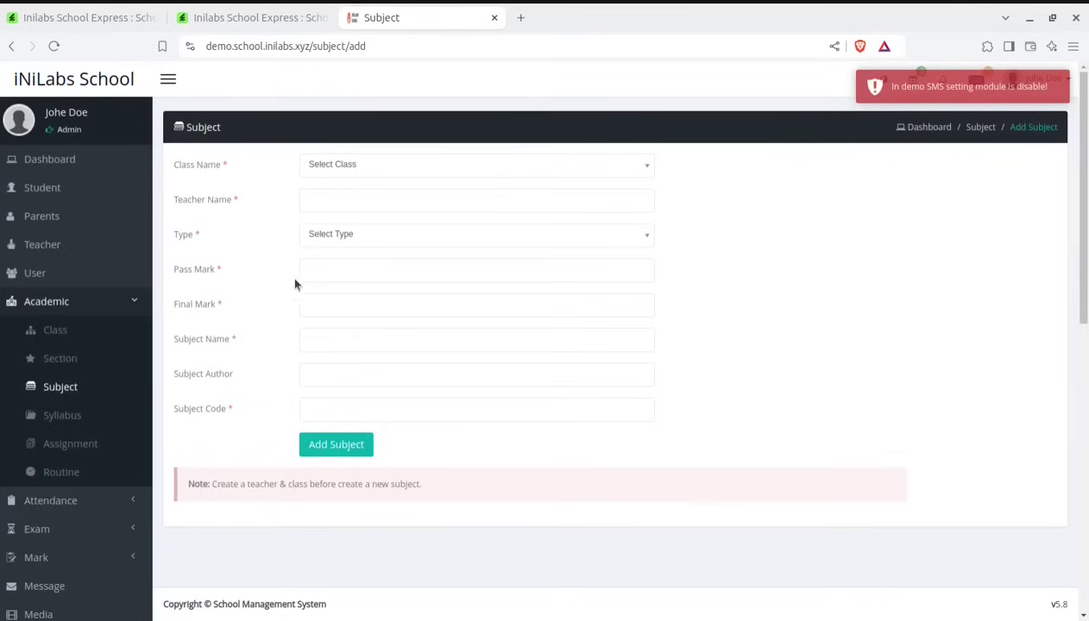
left_click(338, 235)
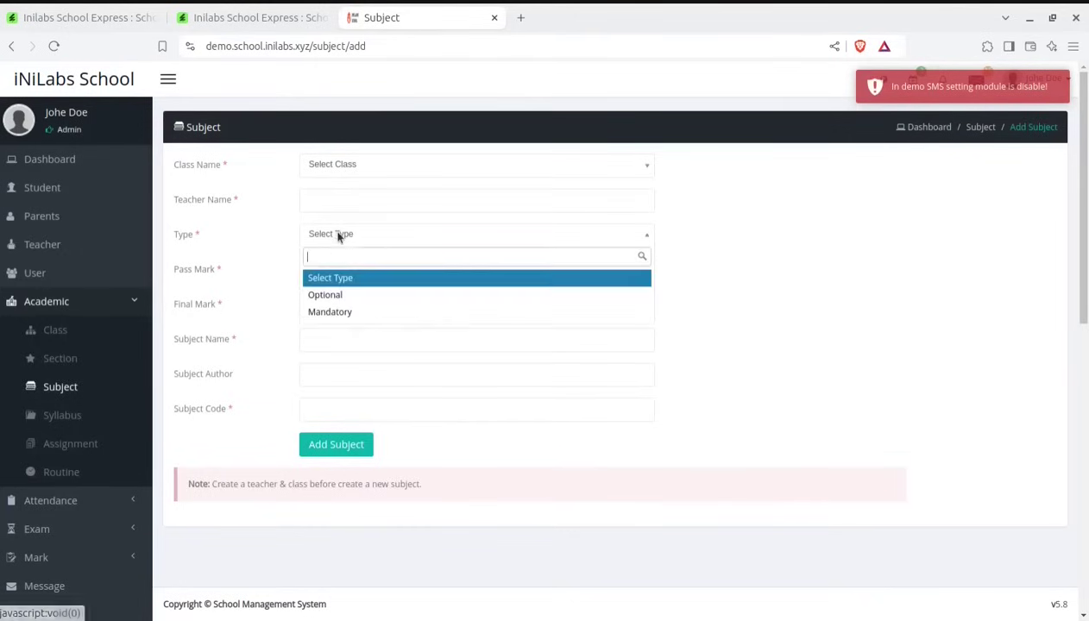
left_click(370, 169)
left_click(368, 163)
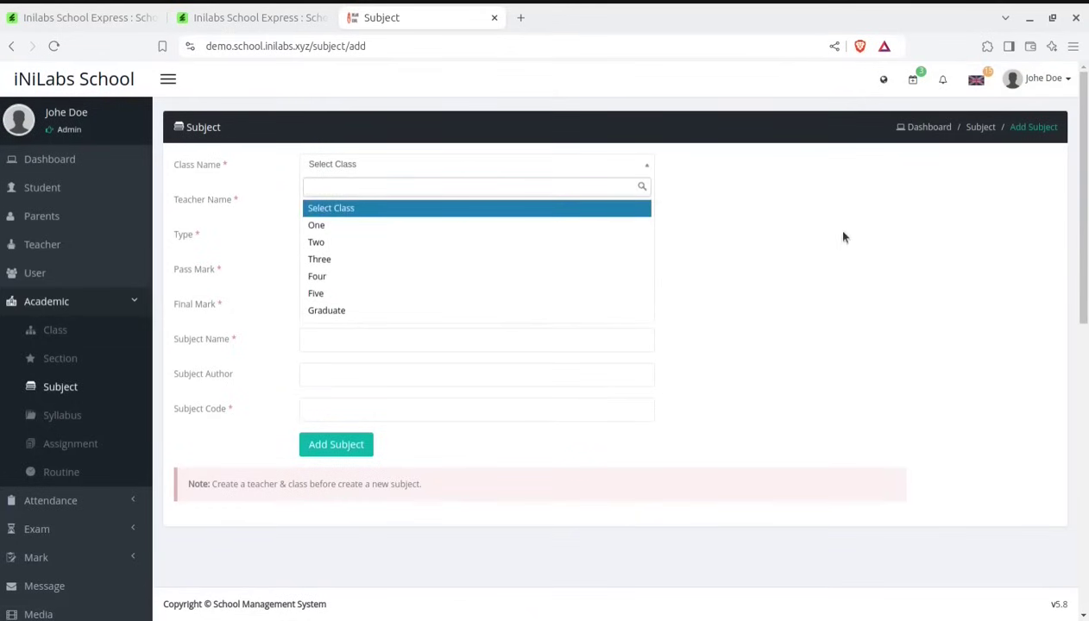
left_click(693, 249)
Open the form for adding an assignment from the Academic section's Assignment page and view its fields.
scroll(61, 317, "down", 2)
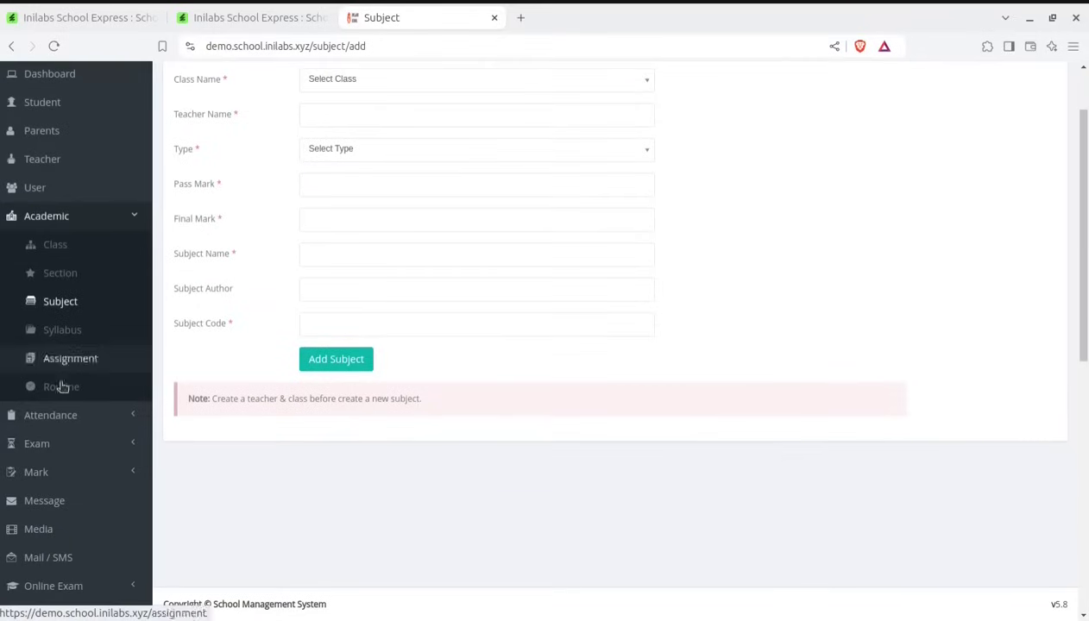
left_click(86, 366)
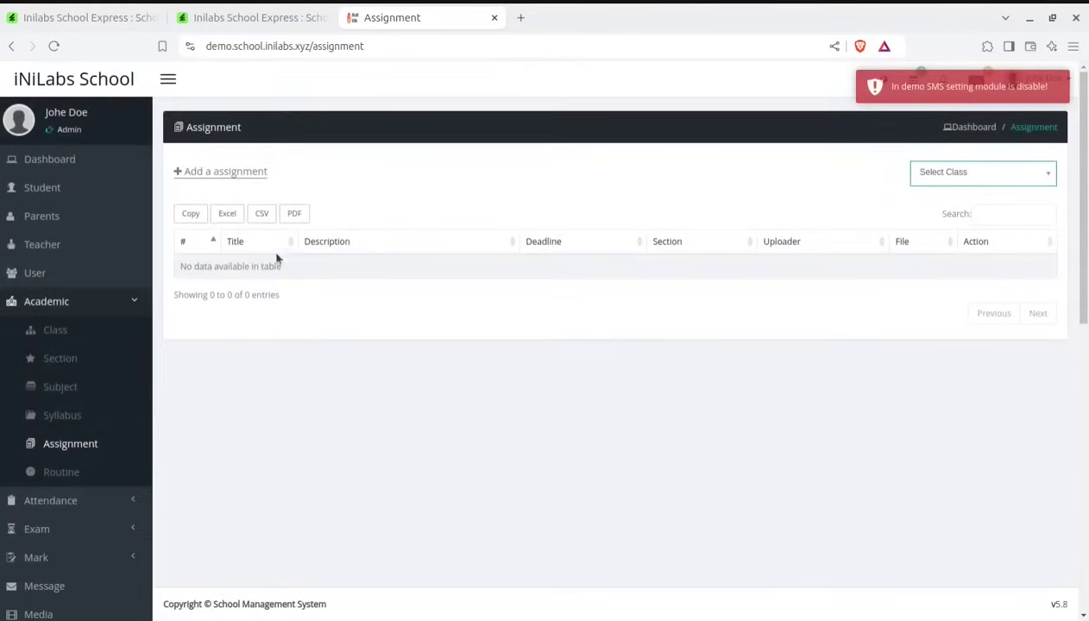
left_click(224, 175)
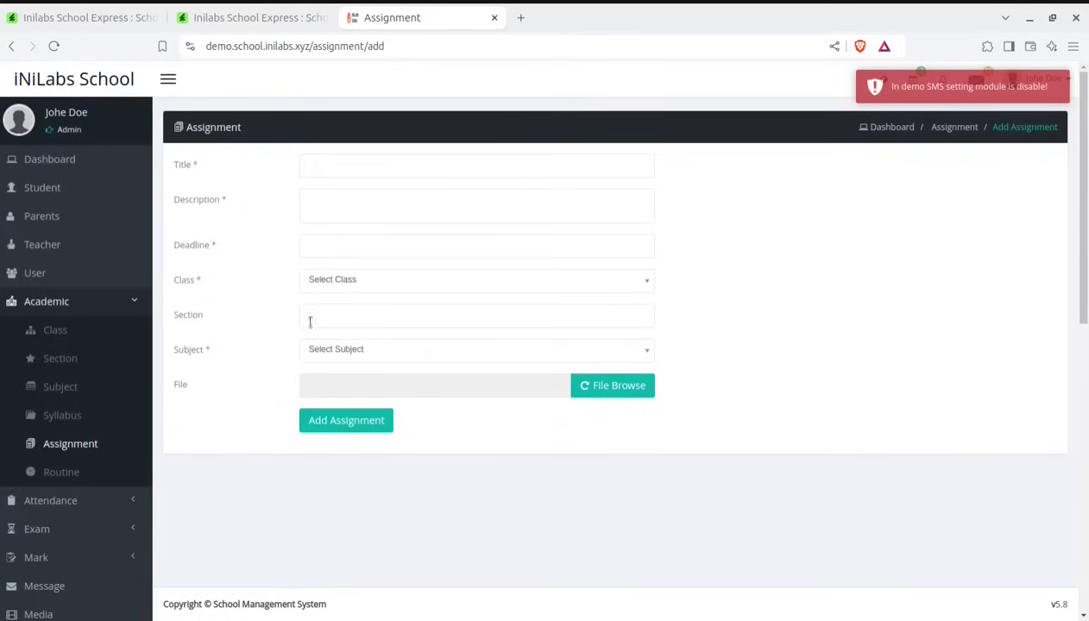
Open the form for adding a routine from the Routine page and review its fields from School Year through Room.
left_click(75, 476)
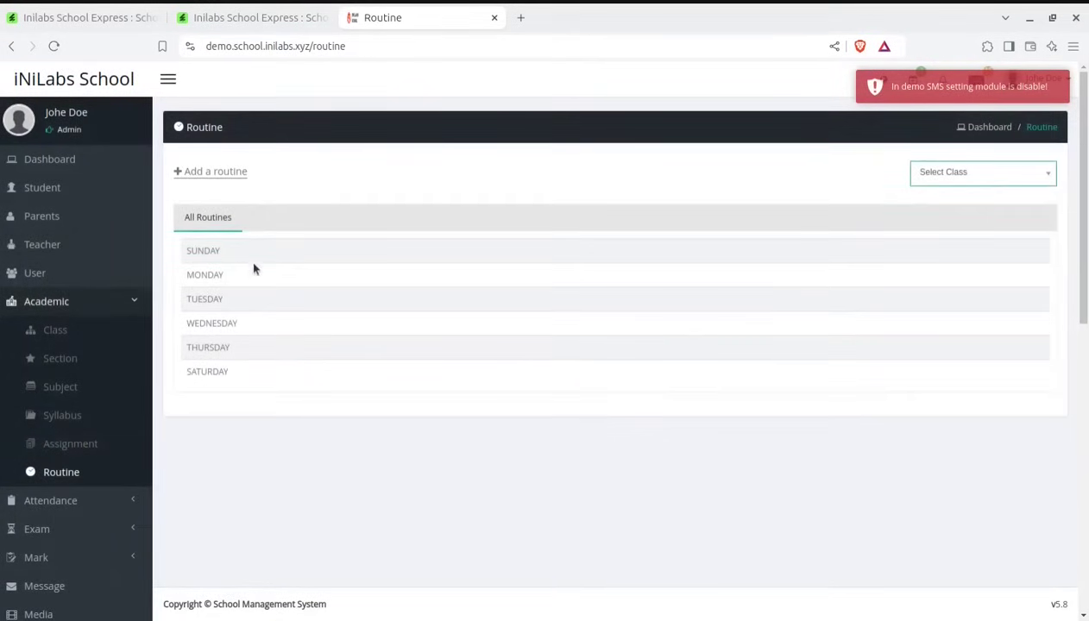
left_click(208, 171)
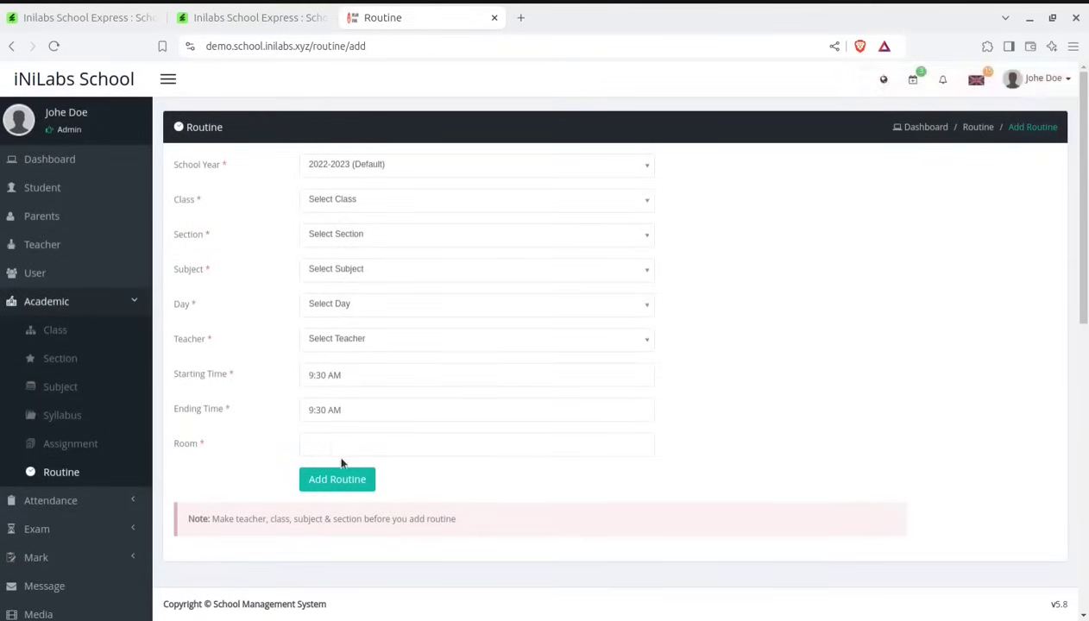
scroll(338, 459, "down", 2)
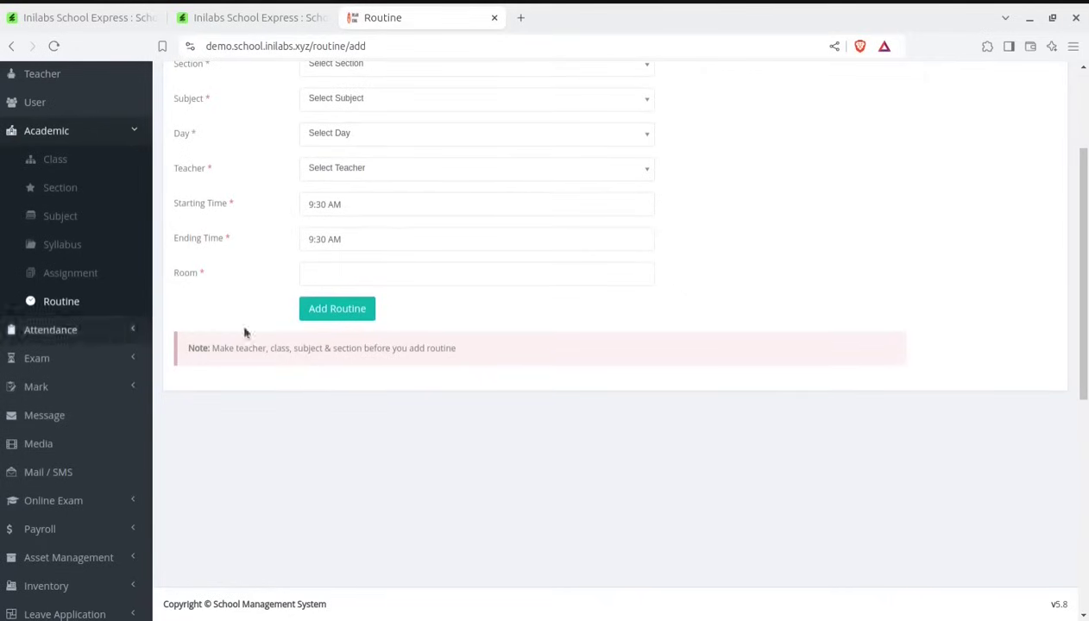
Open the form for adding student attendance from the Student Attendance page and view its Class, Section and Date fields.
left_click(97, 336)
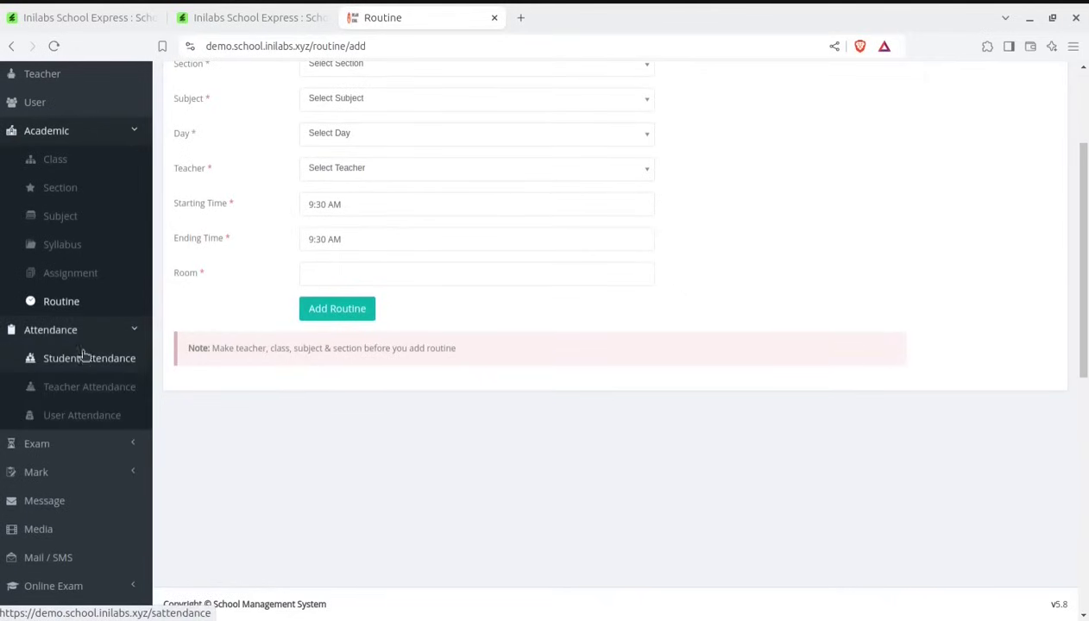
left_click(76, 366)
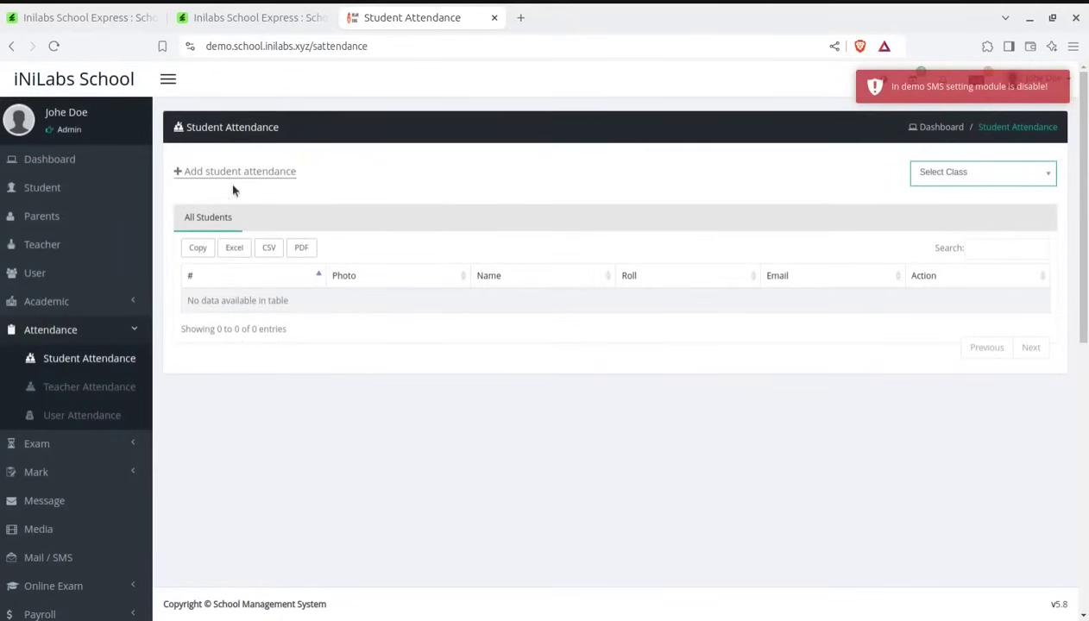
left_click(217, 172)
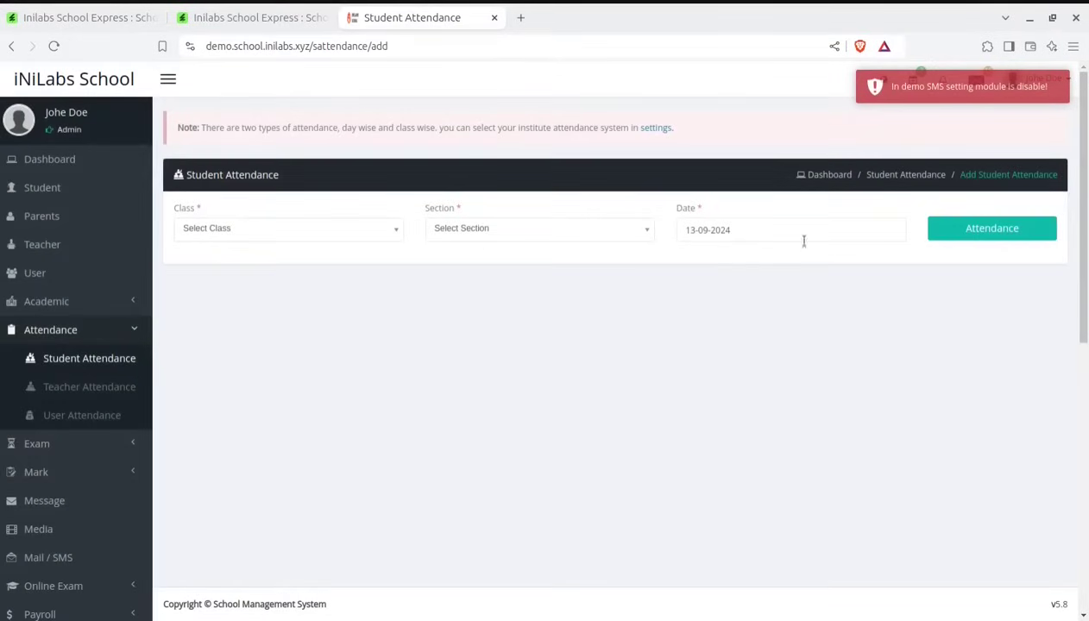
Load the student attendance sheet for class One, section A, dated 05-12-2022.
left_click(245, 231)
left_click(244, 285)
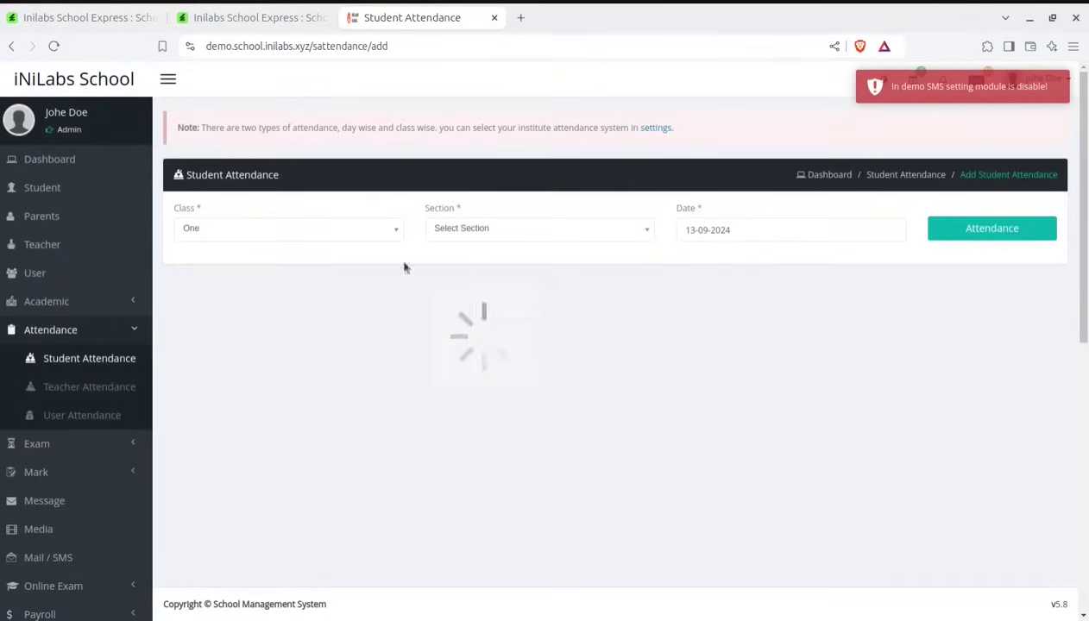
left_click(471, 230)
left_click(456, 287)
left_click(747, 232)
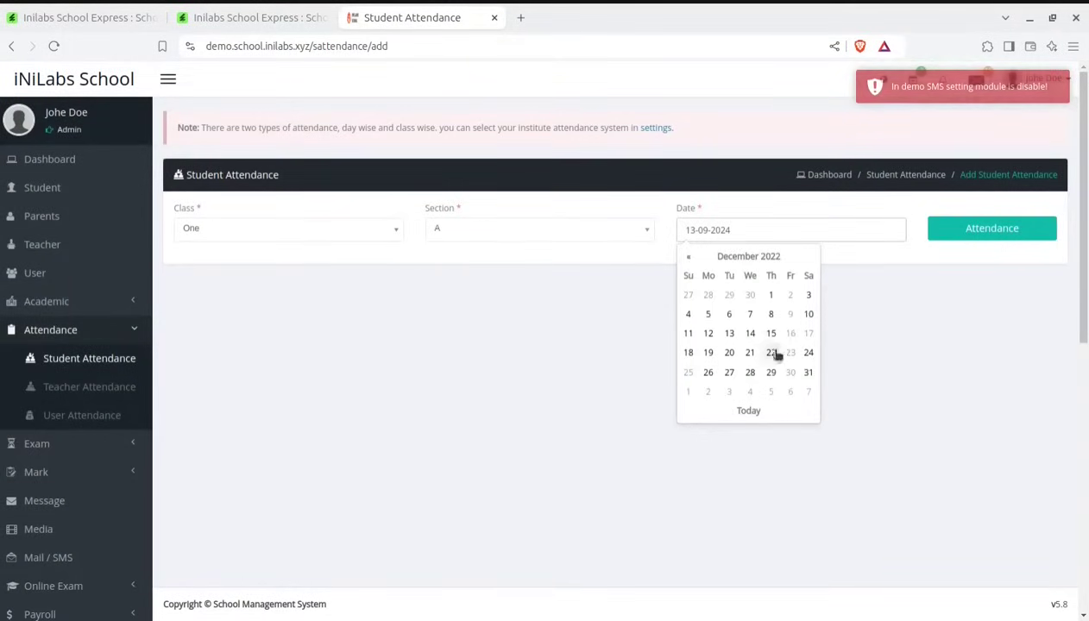
type("13-09-2024")
left_click(960, 233)
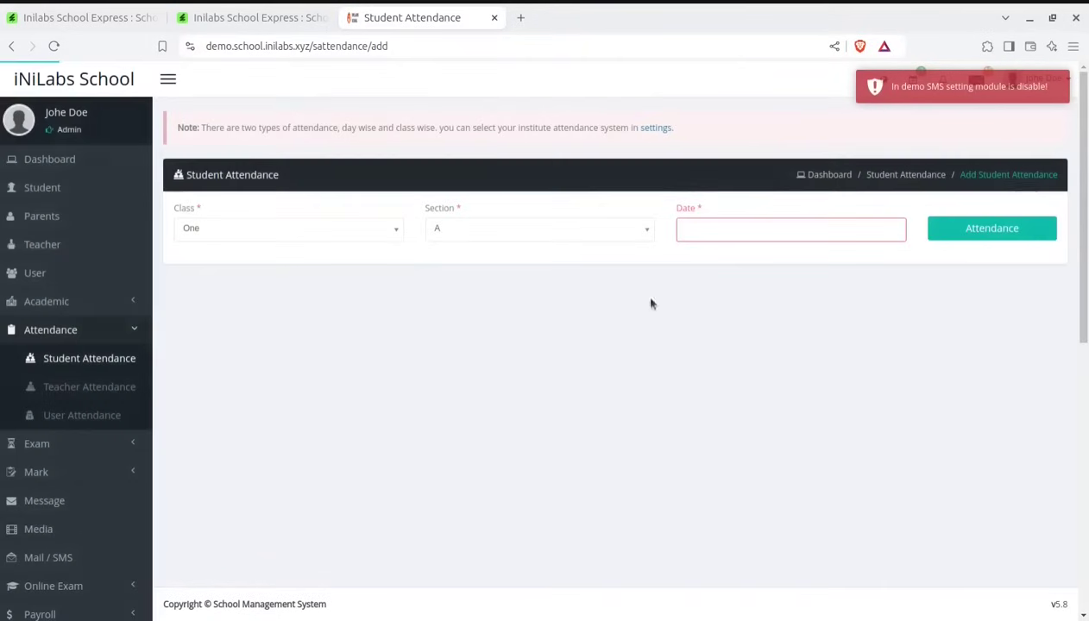
left_click(748, 222)
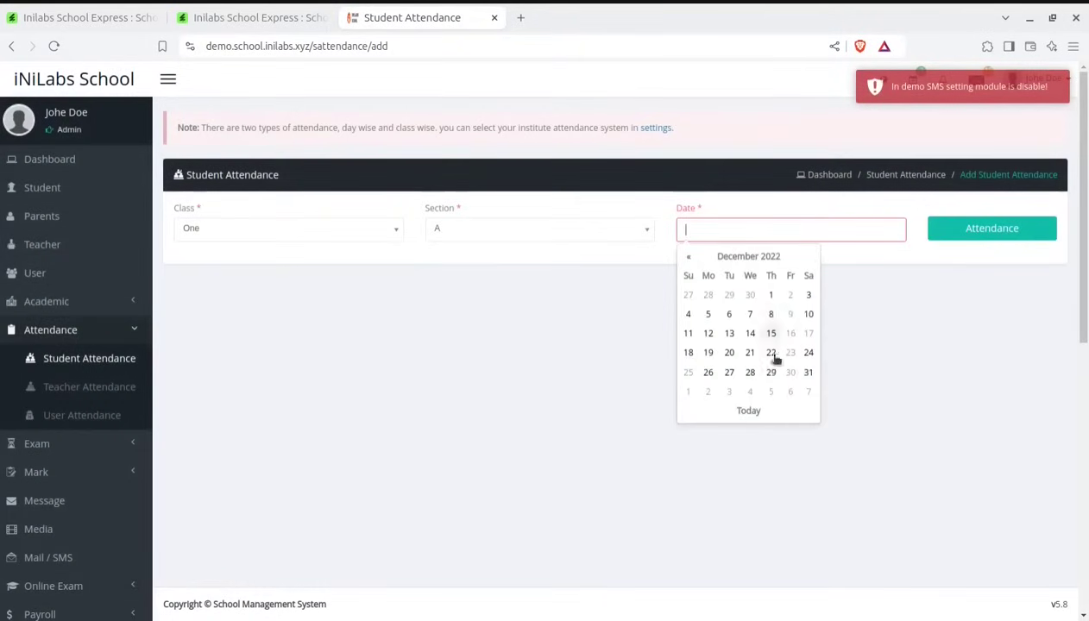
left_click(708, 314)
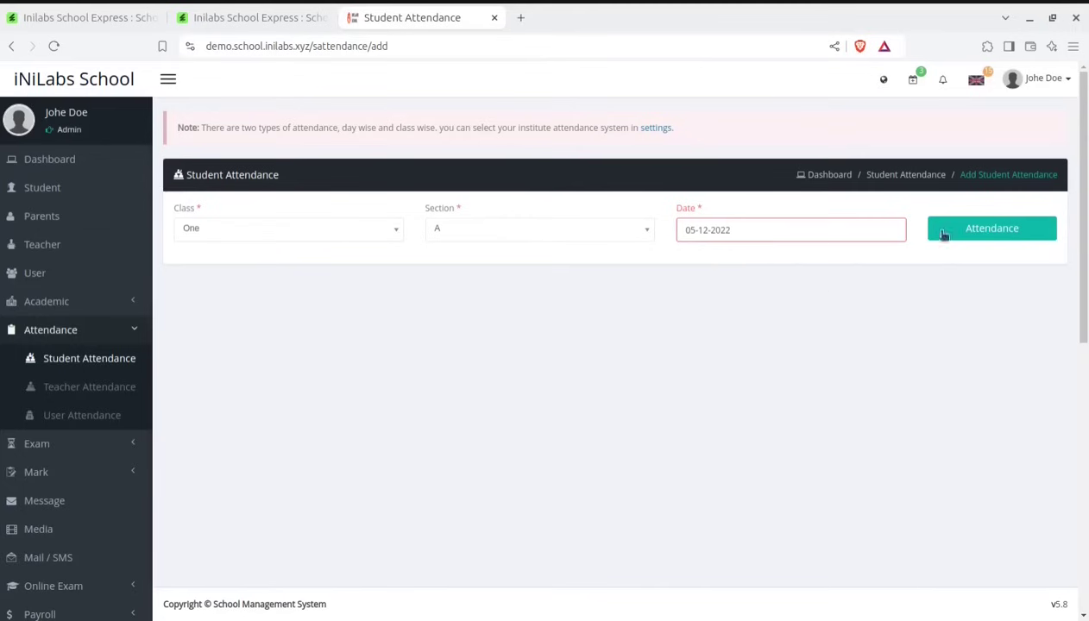
left_click(982, 230)
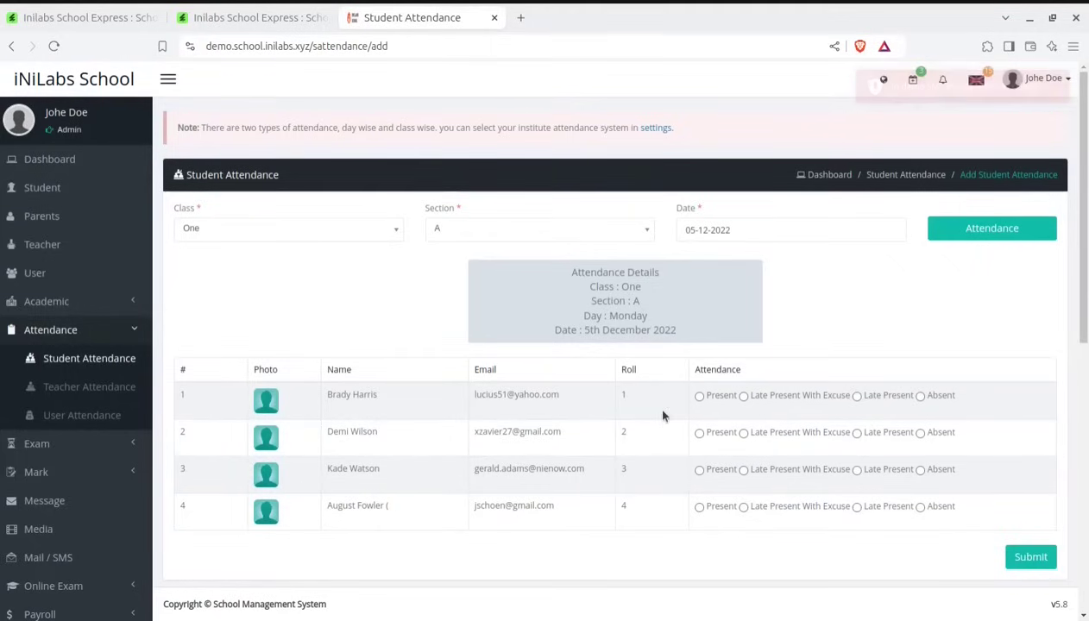
Mark the students with roll numbers 1, 2 and 3 as Present in the attendance sheet.
left_click(699, 397)
left_click(699, 433)
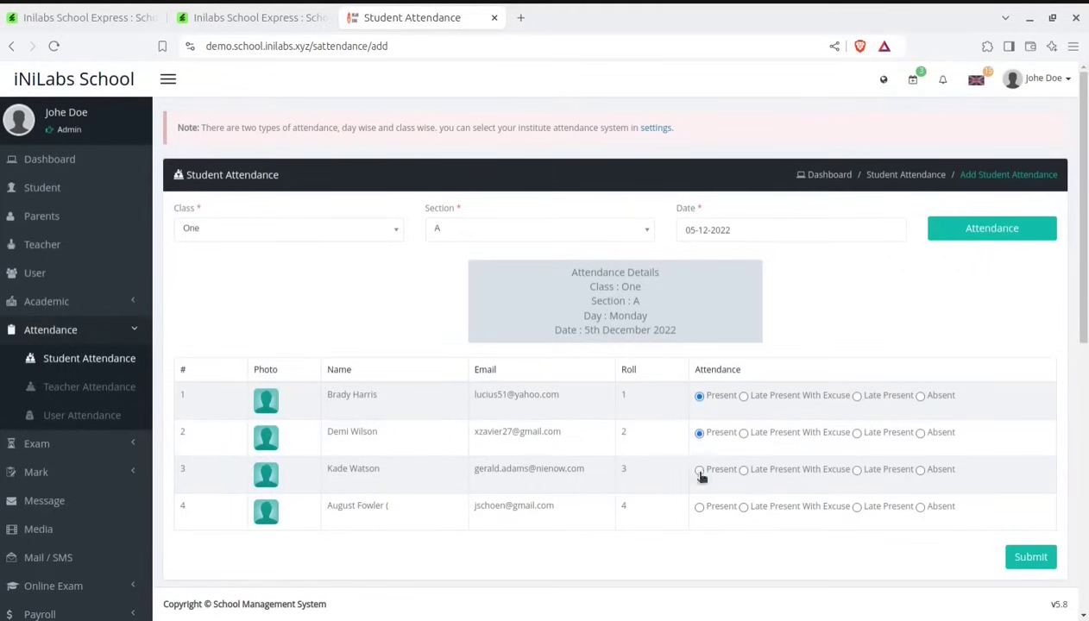
left_click(699, 471)
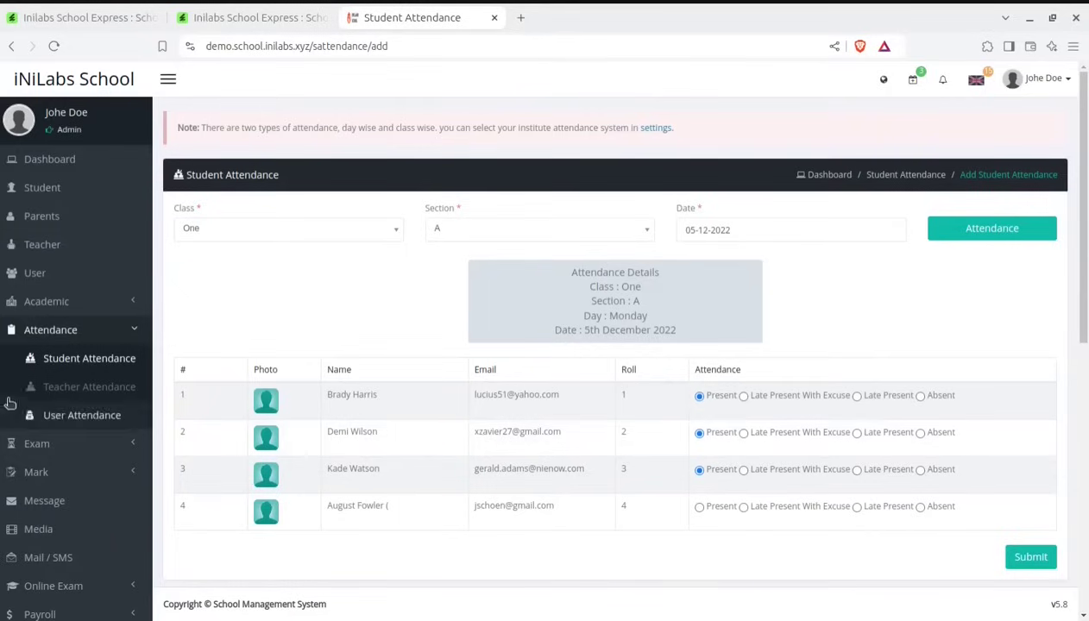
Open the form for adding an exam from the Exam section's Exam page and view its fields.
left_click(65, 449)
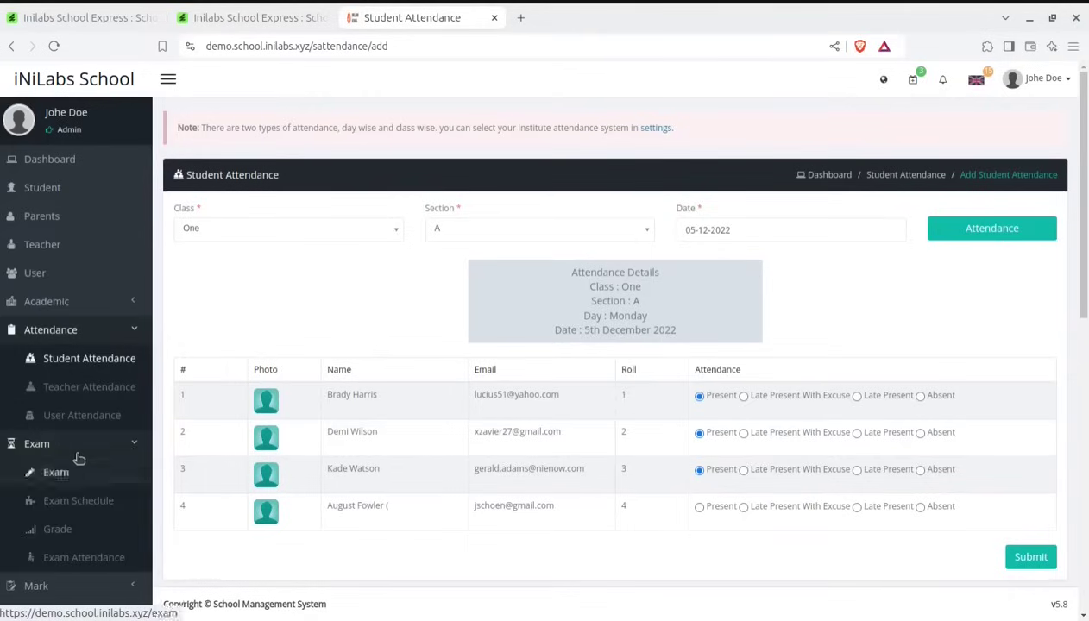
scroll(142, 392, "down", 3)
left_click(57, 303)
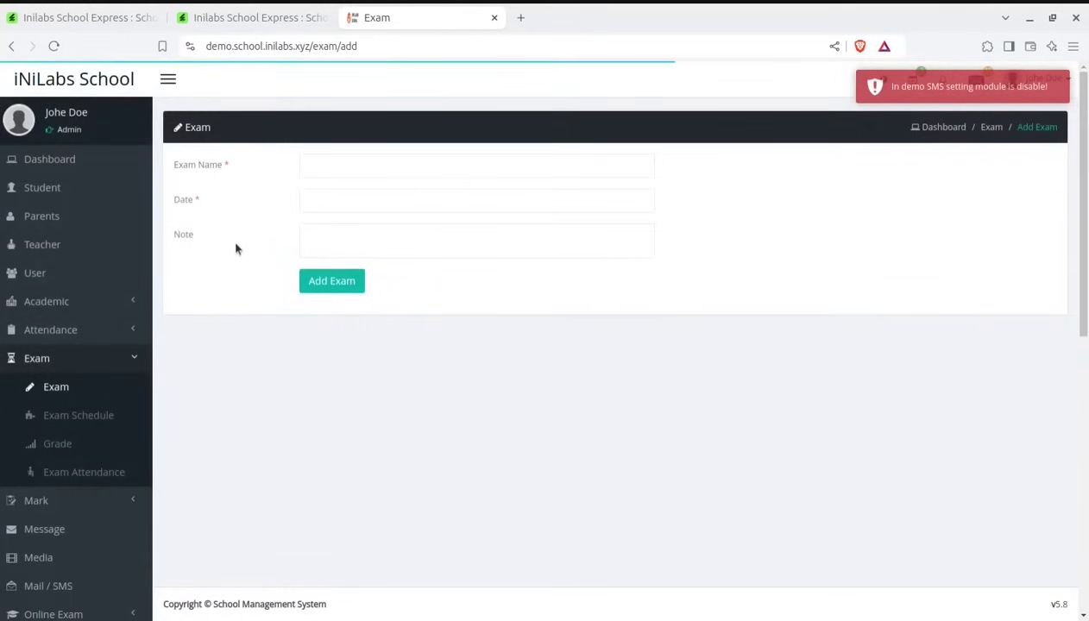
View the form for adding an exam schedule and the form for adding a grade in the Exam section.
left_click(76, 416)
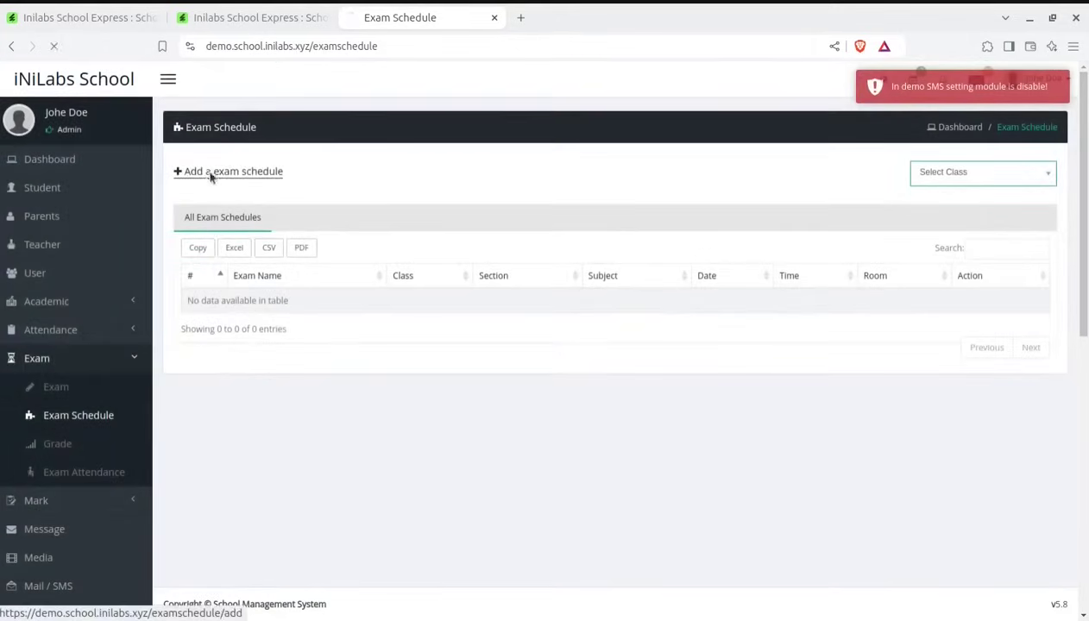
left_click(212, 172)
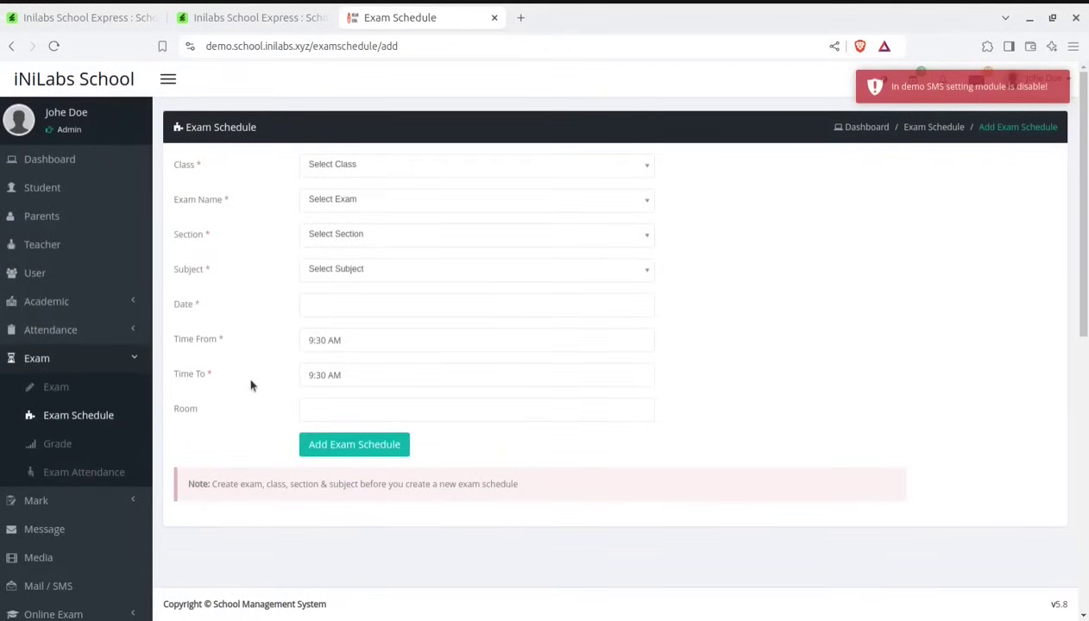
left_click(57, 445)
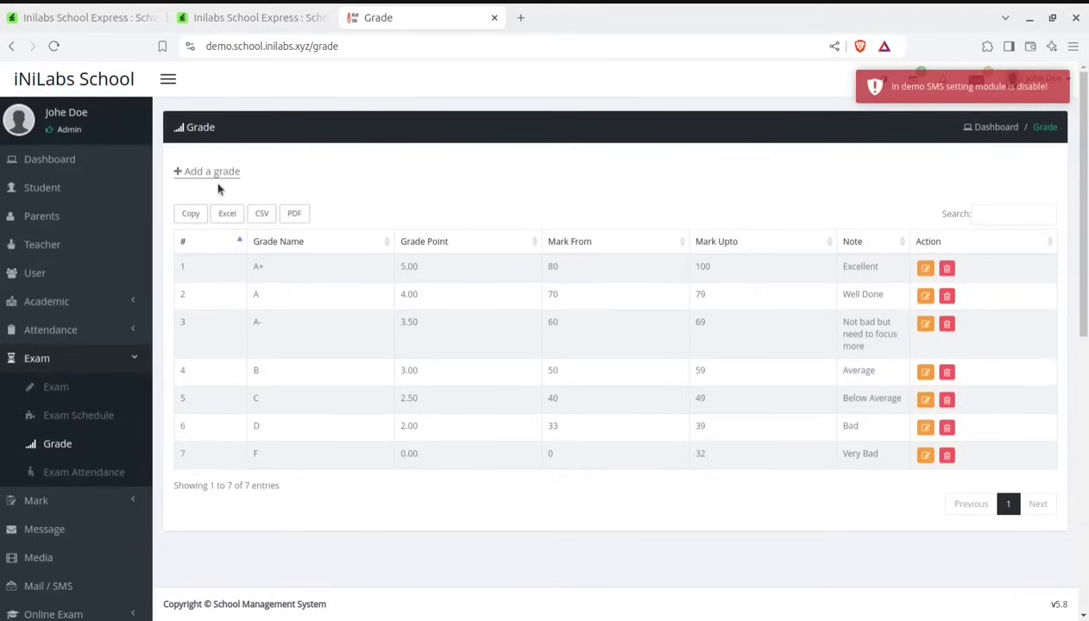
left_click(207, 174)
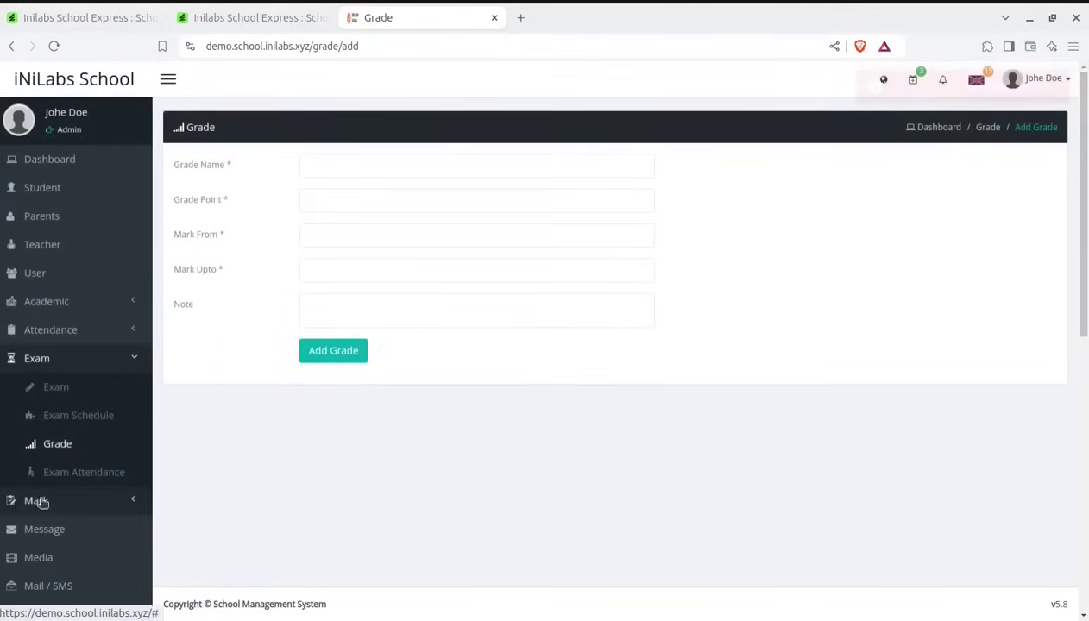
Open the Exam Attendance page and view its Exam, Class and Subject filters and student table.
left_click(87, 479)
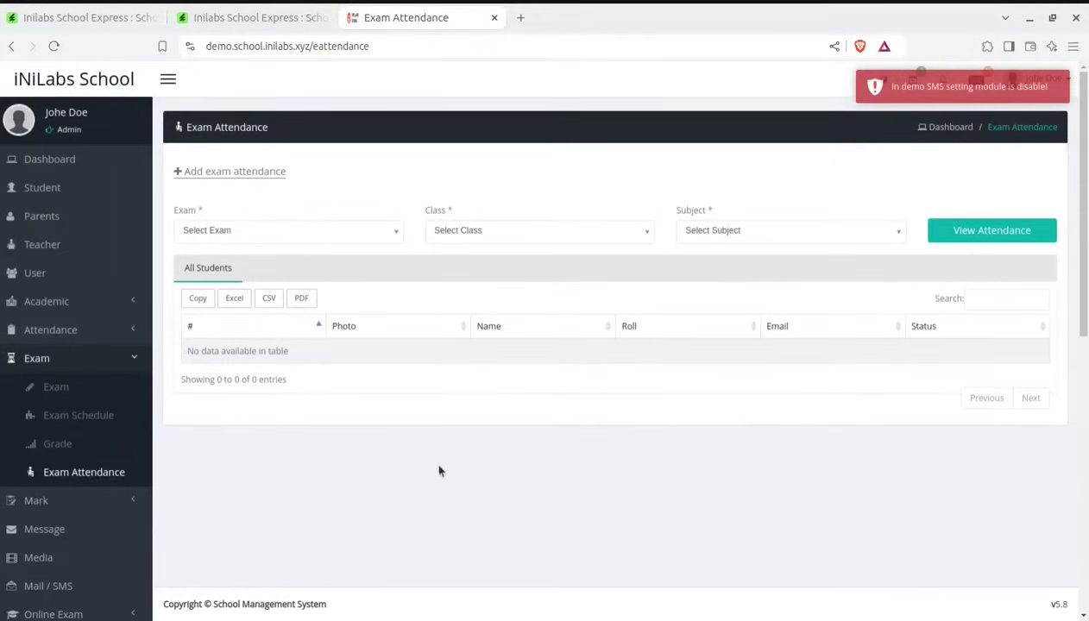
scroll(461, 465, "down", 2)
scroll(410, 336, "up", 2)
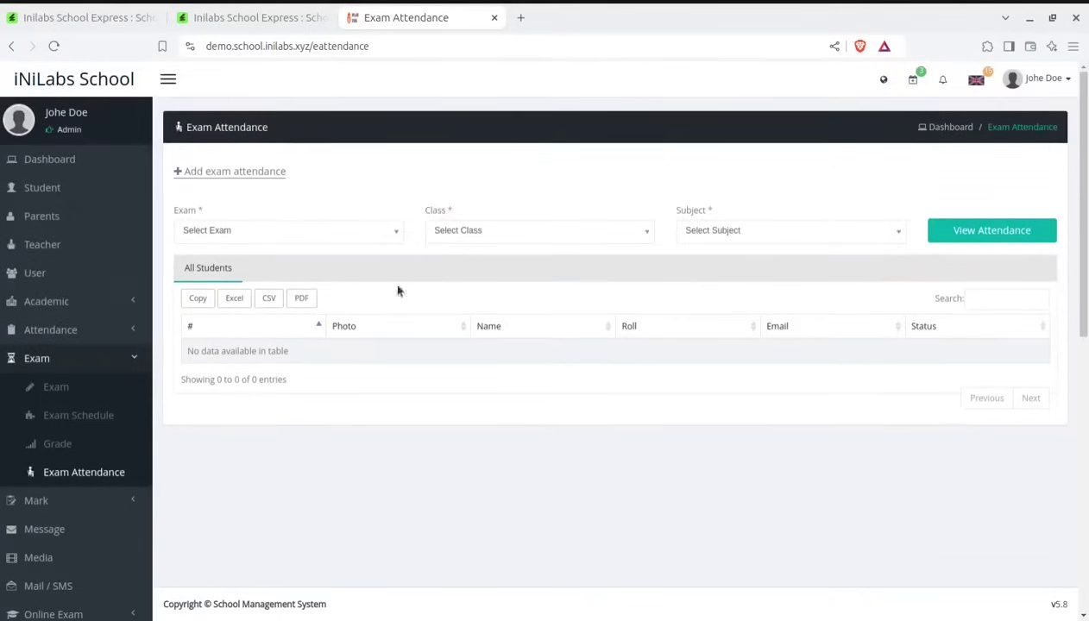
Open the form for adding a mark from the Mark section's Mark page.
left_click(95, 503)
scroll(109, 522, "down", 2)
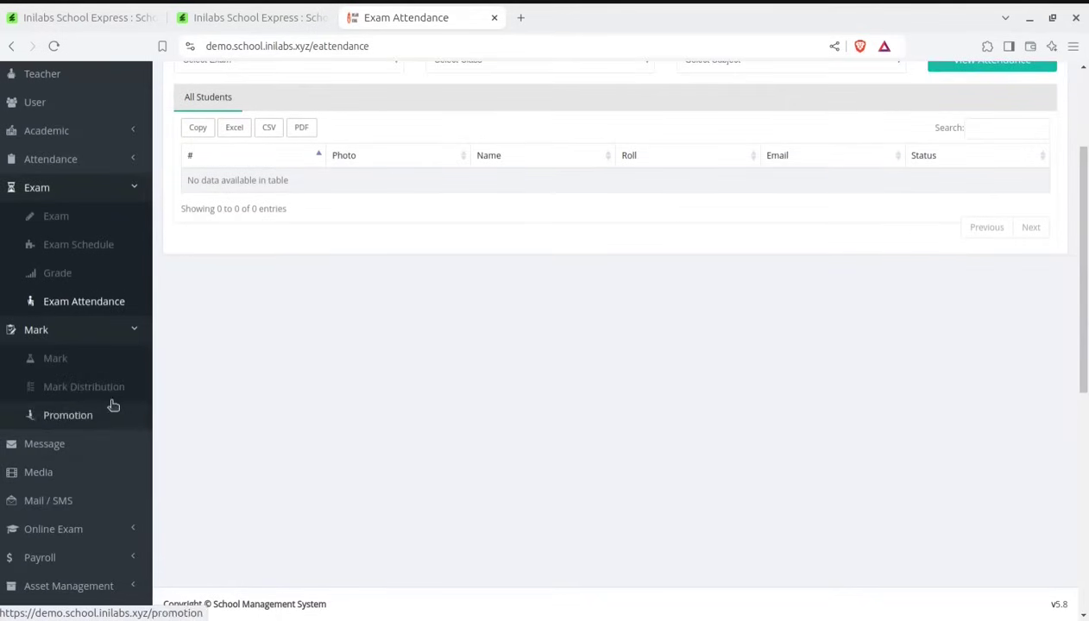
left_click(72, 364)
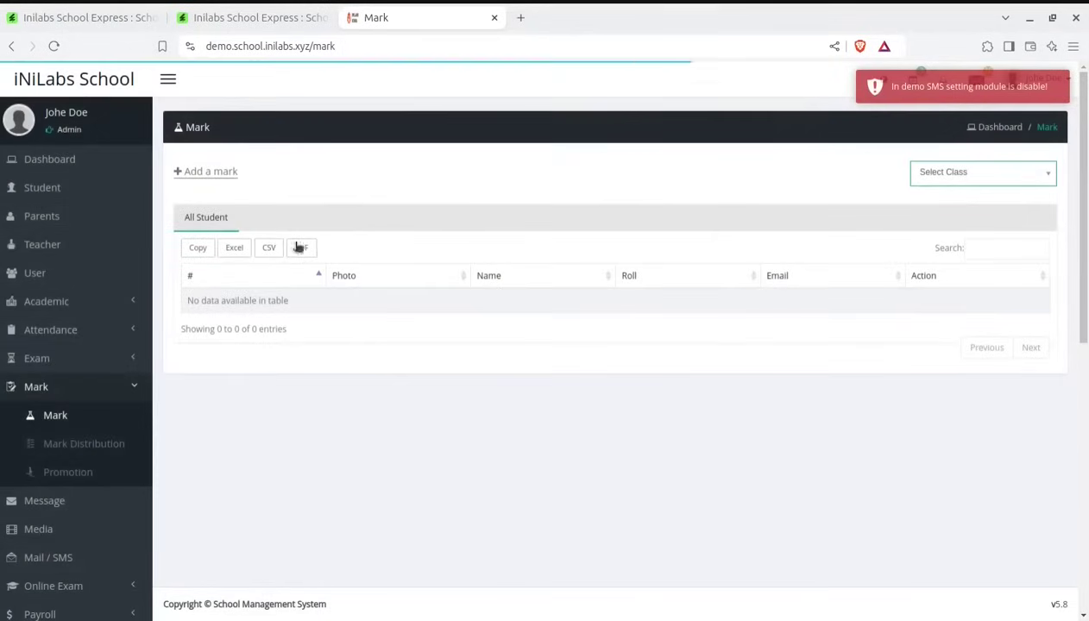
left_click(211, 172)
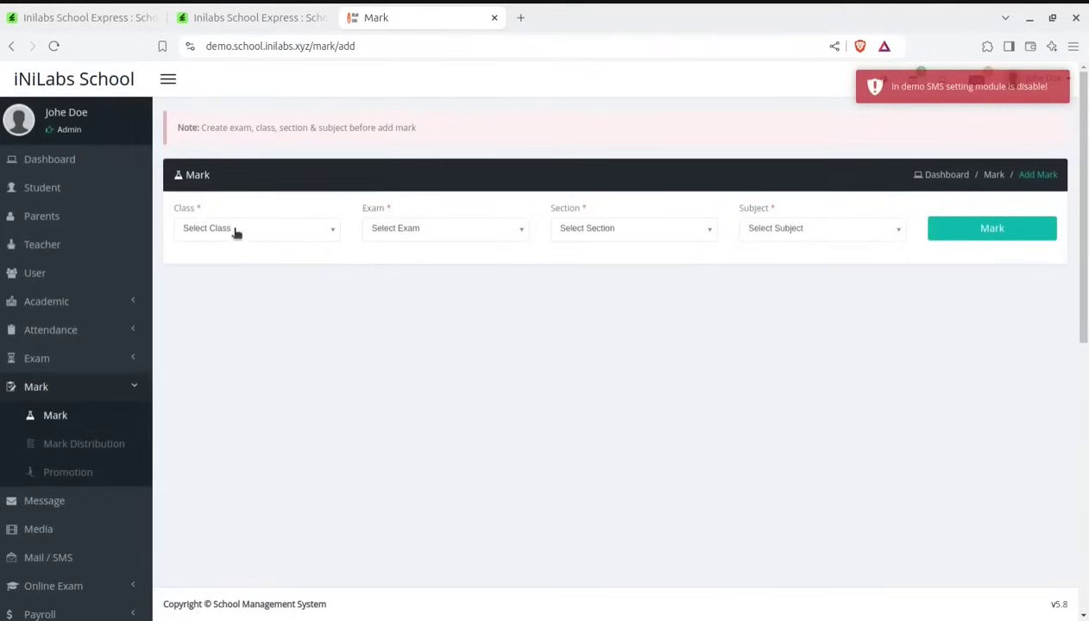
Load the mark sheet for class One, exam First Semester, section A and subject English.
left_click(236, 230)
left_click(231, 288)
left_click(453, 230)
left_click(399, 288)
left_click(604, 229)
left_click(613, 291)
left_click(796, 229)
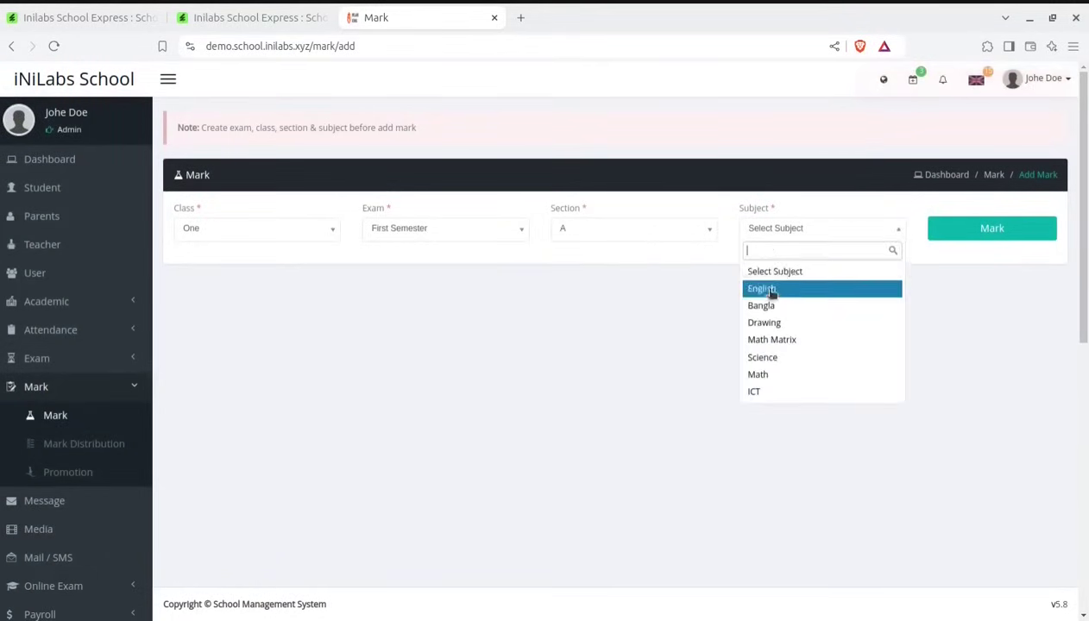
left_click(768, 286)
left_click(932, 236)
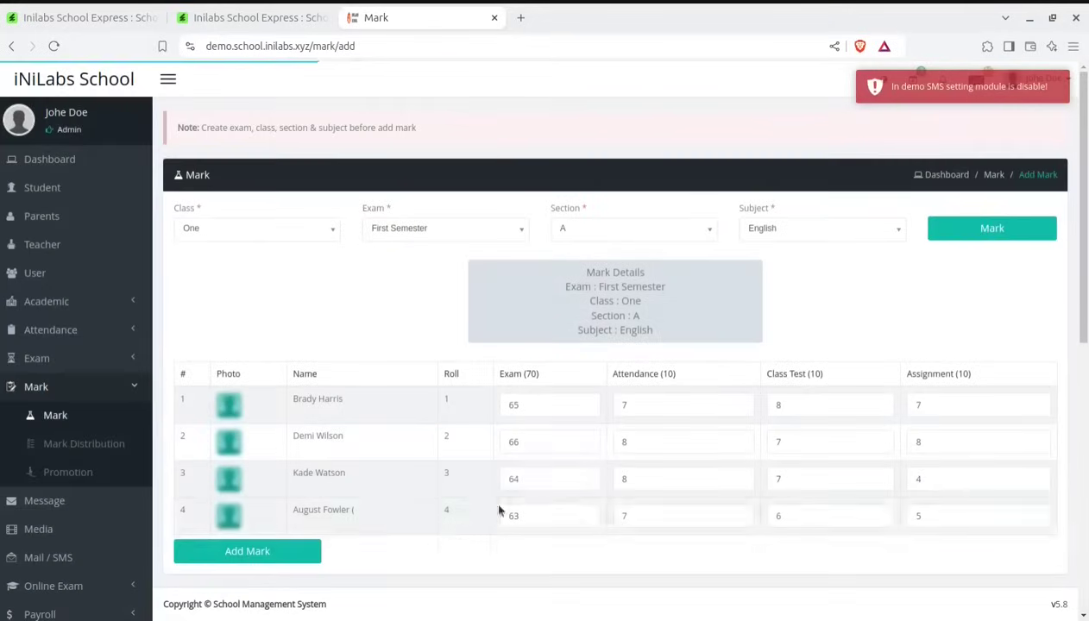
Check the students' Exam, Attendance, Class Test and Assignment mark fields and submit the English mark sheet.
scroll(498, 510, "down", 1)
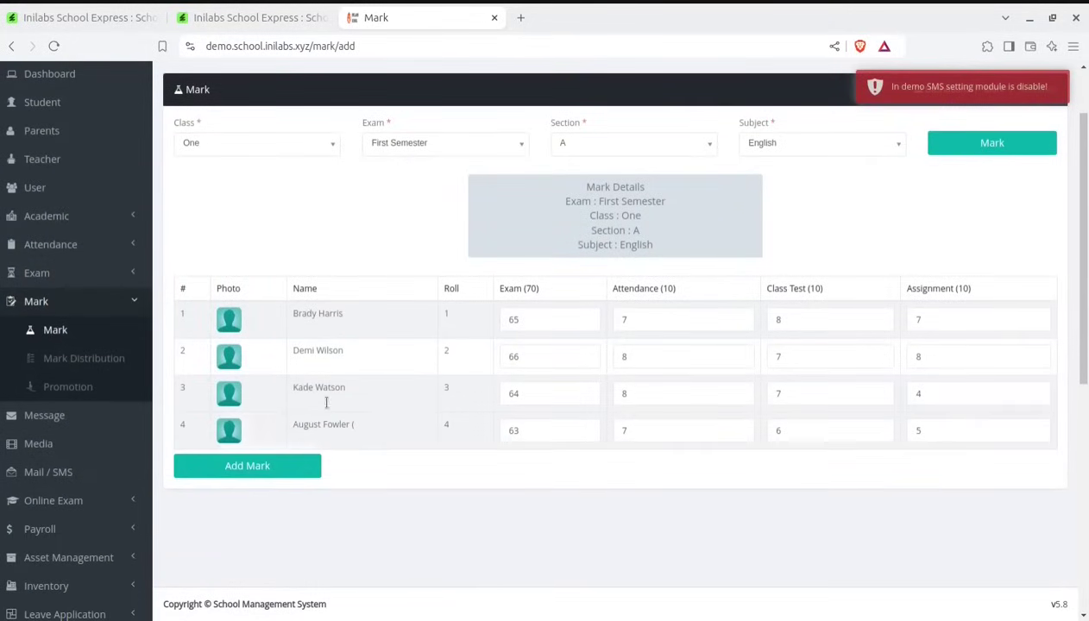
scroll(199, 264, "up", 1)
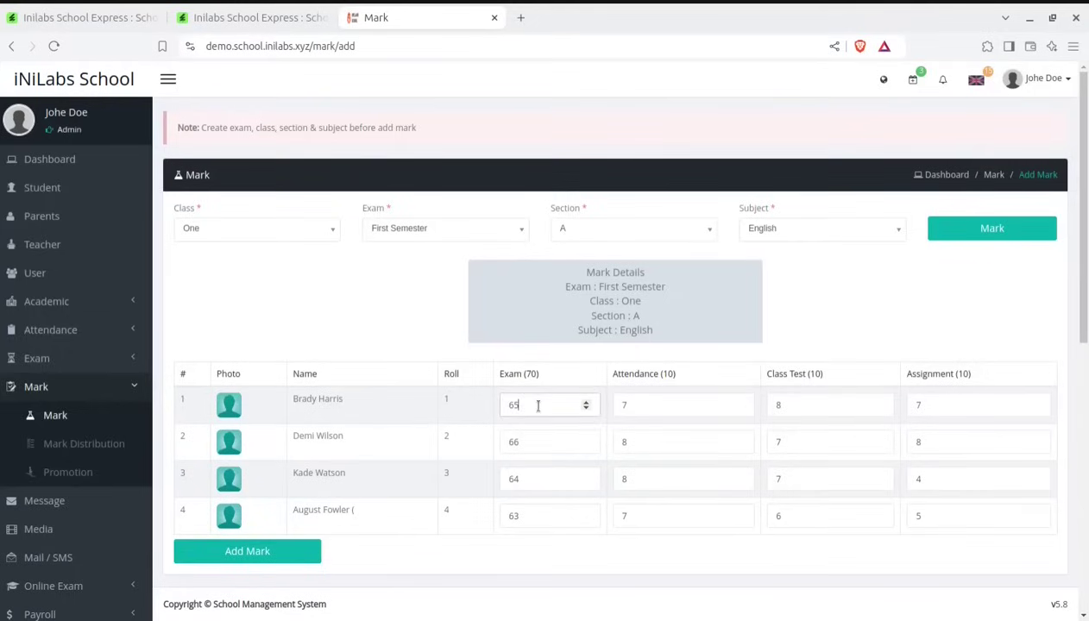
left_click(665, 407)
left_click(933, 408)
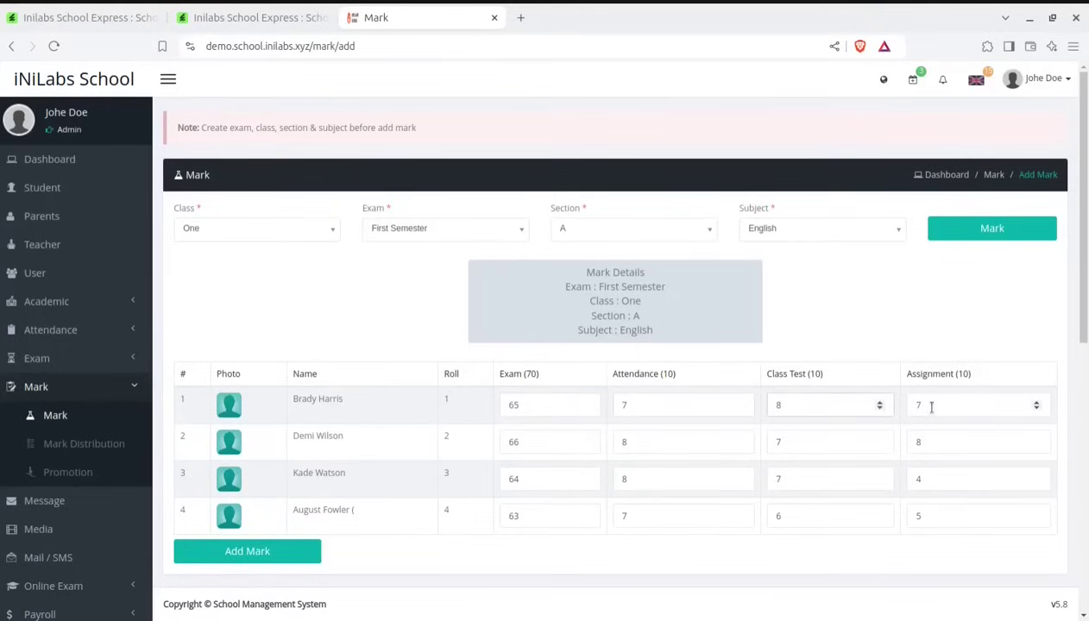
left_click(537, 477)
scroll(440, 467, "down", 2)
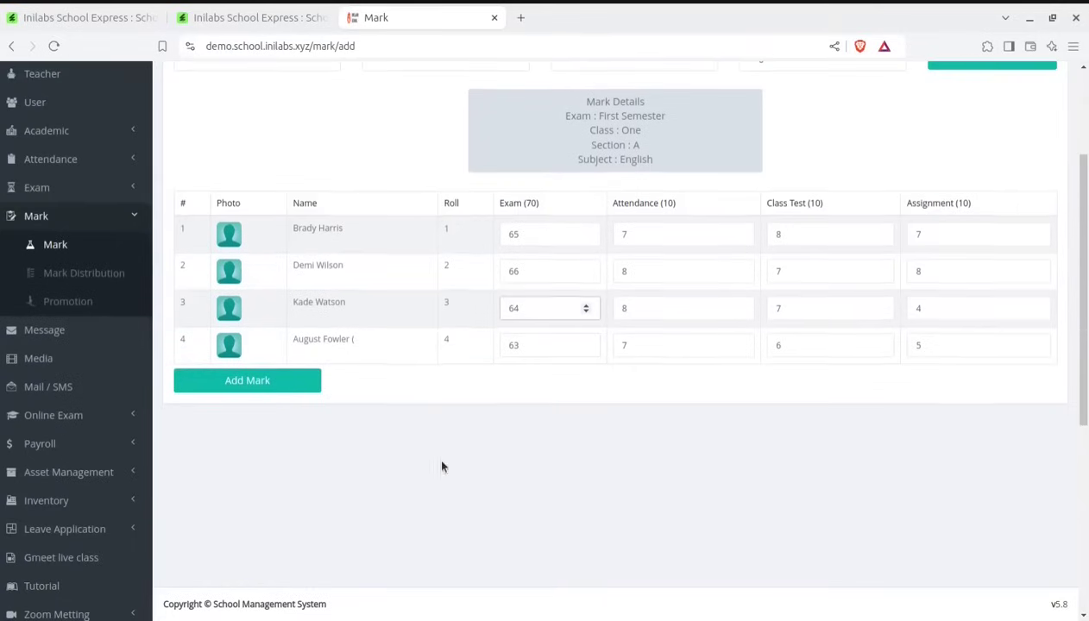
left_click(263, 392)
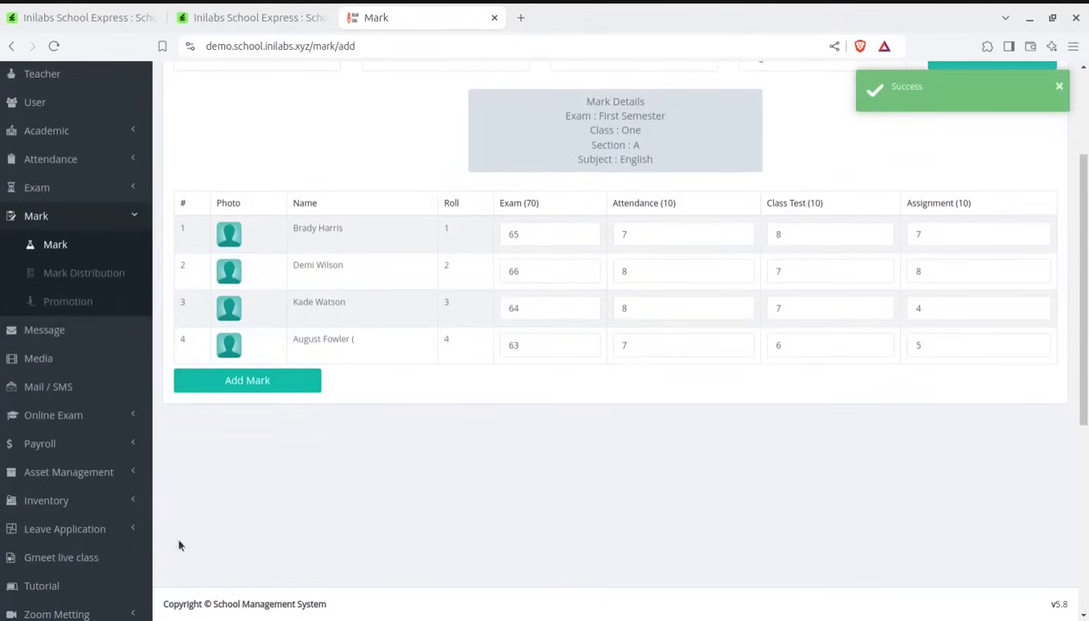
Open the Mark Distribution page and view the edit form of the first distribution, Exam.
left_click(76, 275)
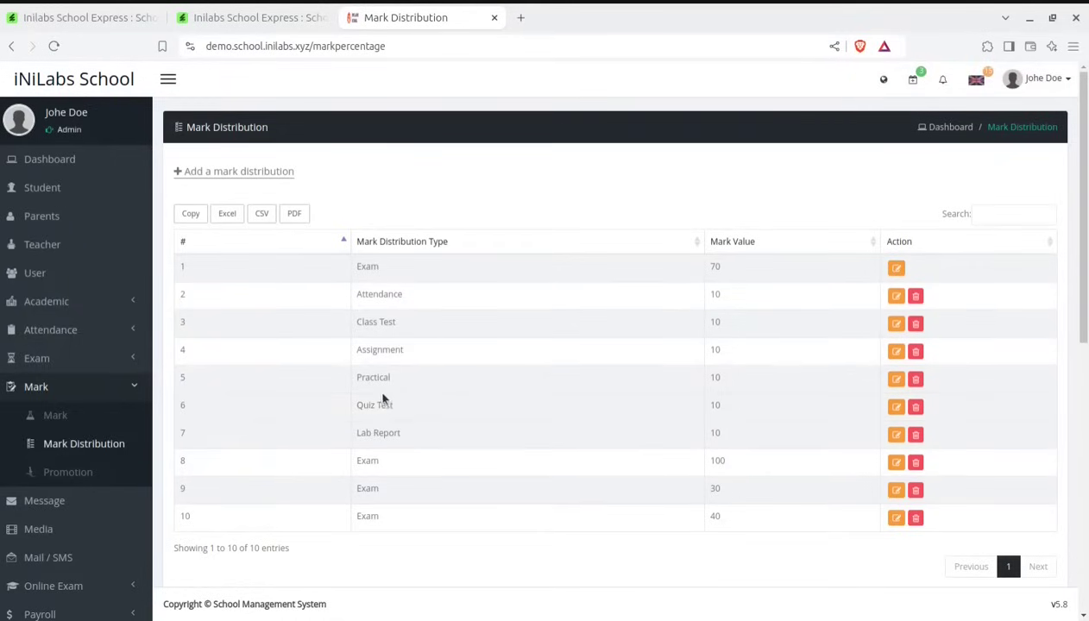
left_click(895, 267)
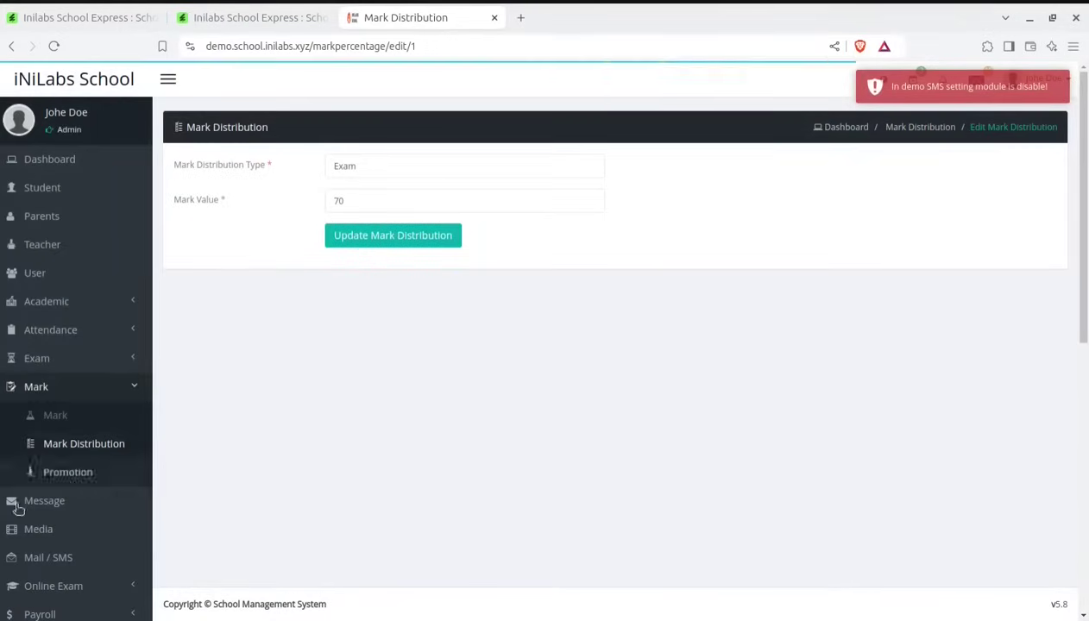
scroll(107, 390, "down", 2)
scroll(219, 314, "up", 2)
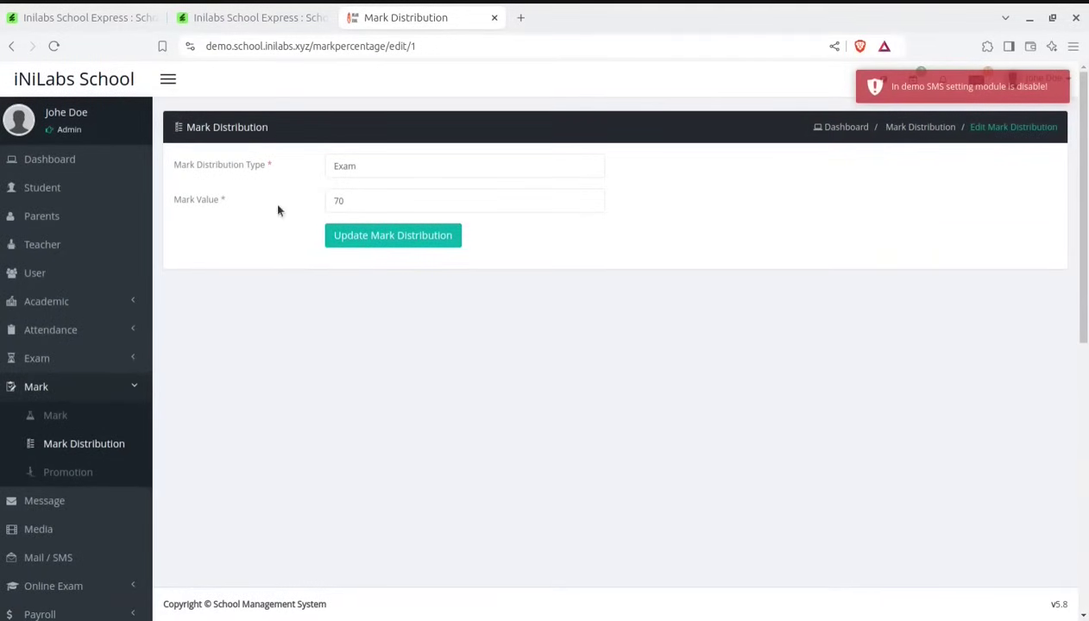
Open the Promotion settings for class One in academic year 2022-2023 and view the Advance option before returning to Normal.
left_click(78, 472)
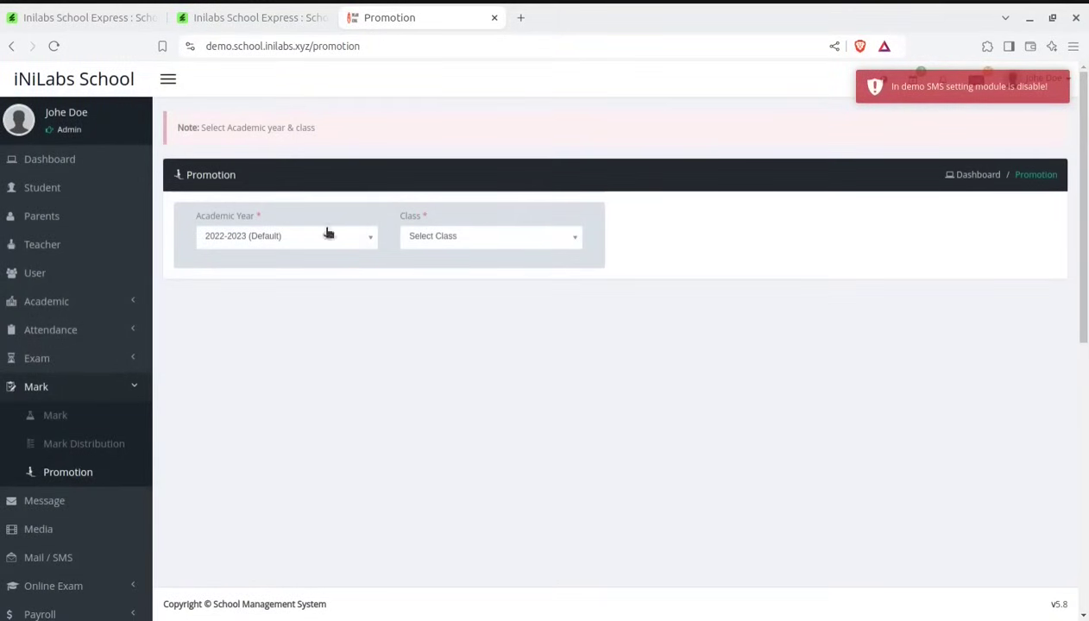
left_click(325, 246)
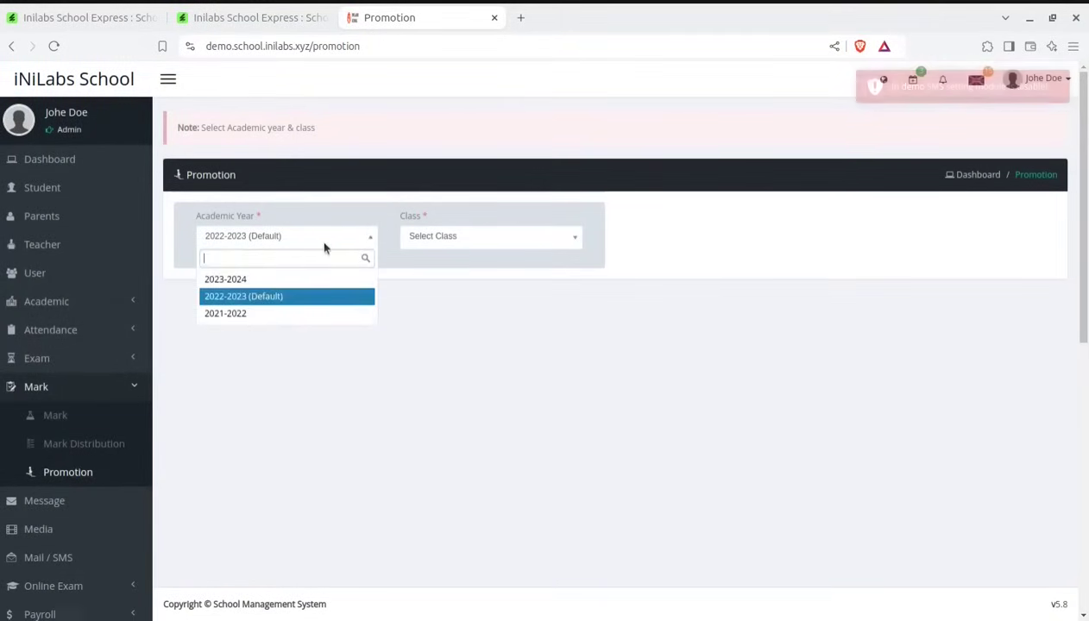
left_click(323, 245)
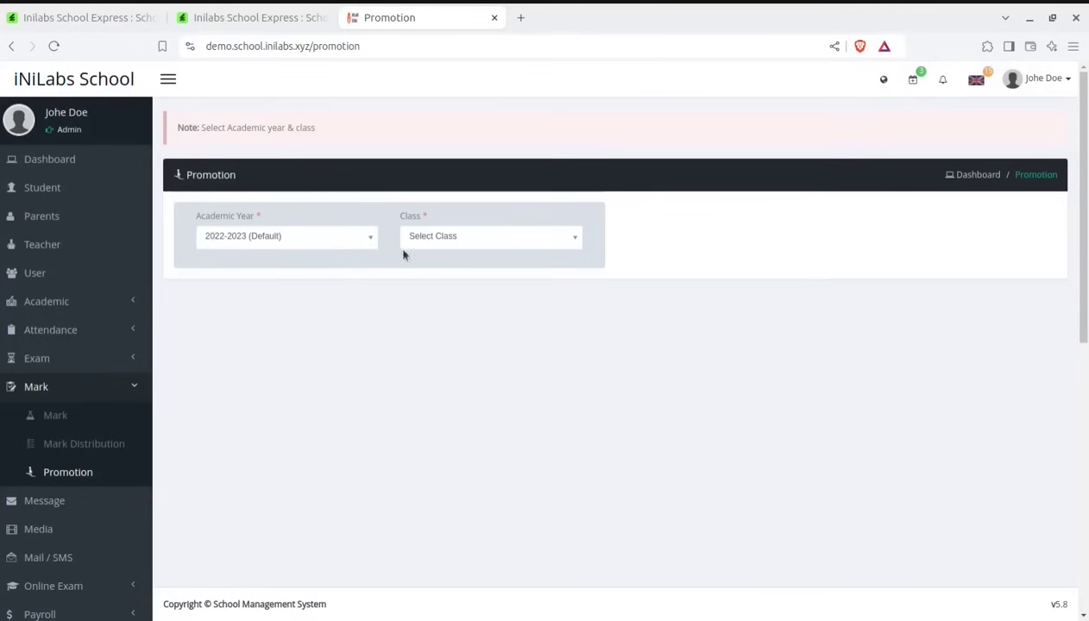
left_click(427, 239)
left_click(416, 295)
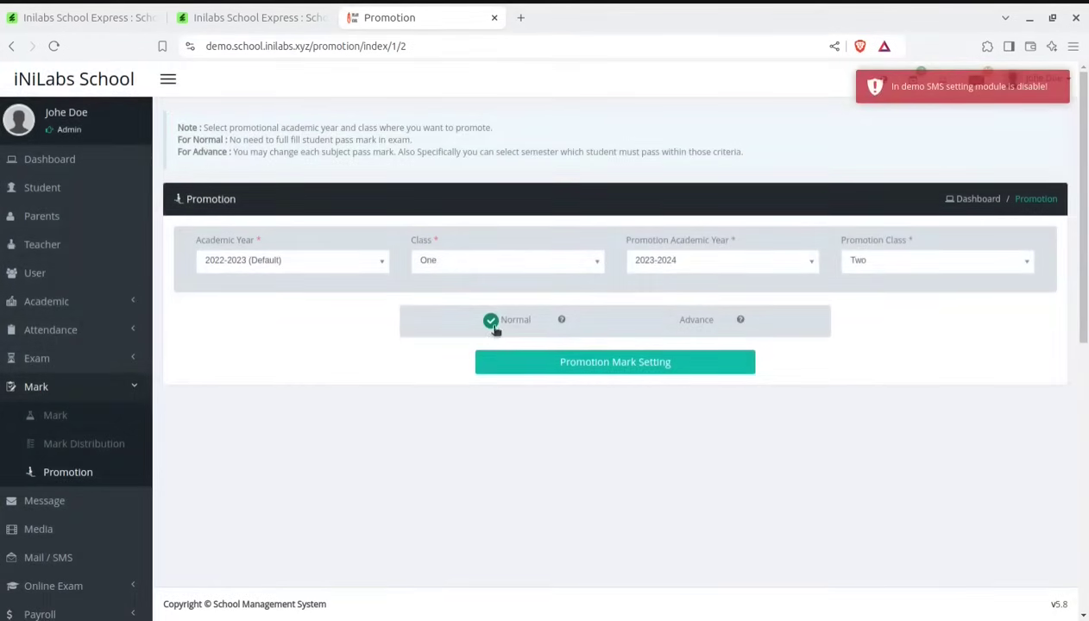
left_click(671, 323)
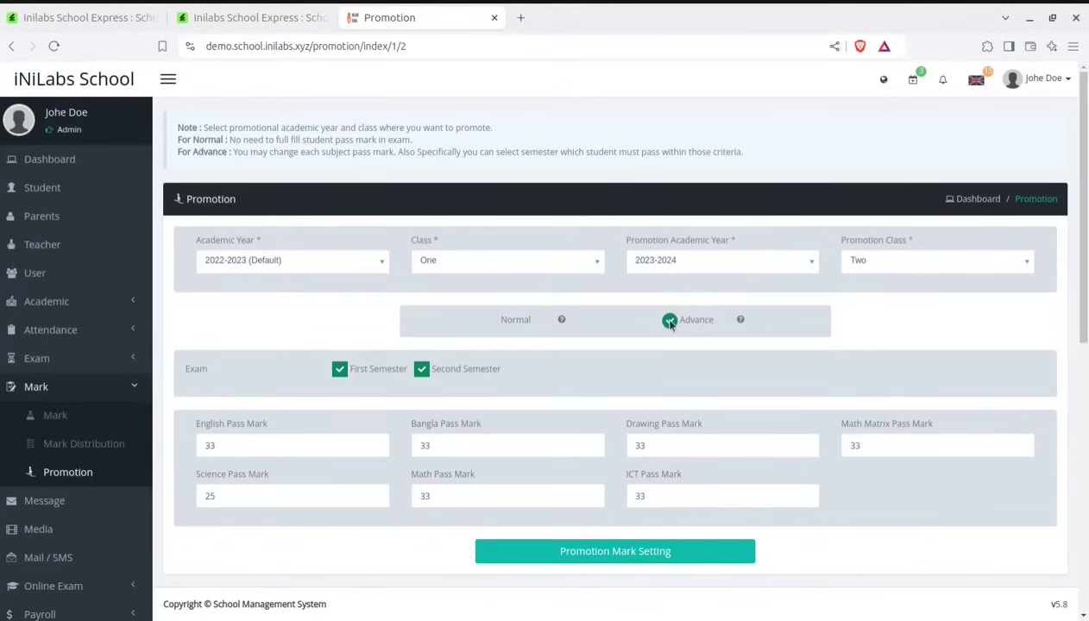
left_click(490, 320)
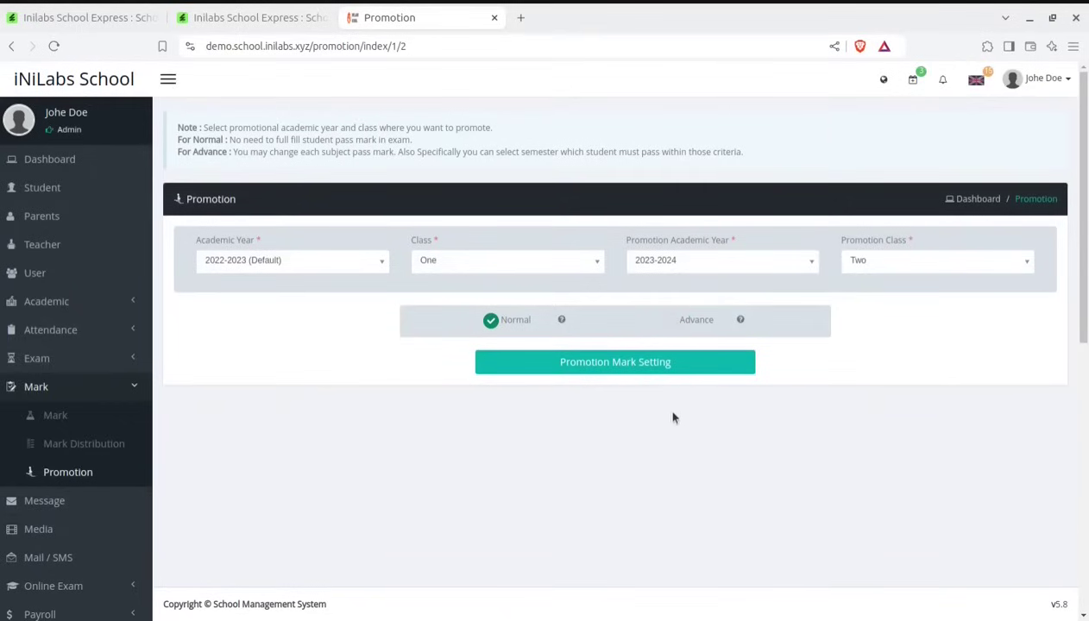
Open the promotion mark setting from class One to class Two and read the notes on enrolment and promotion.
left_click(623, 371)
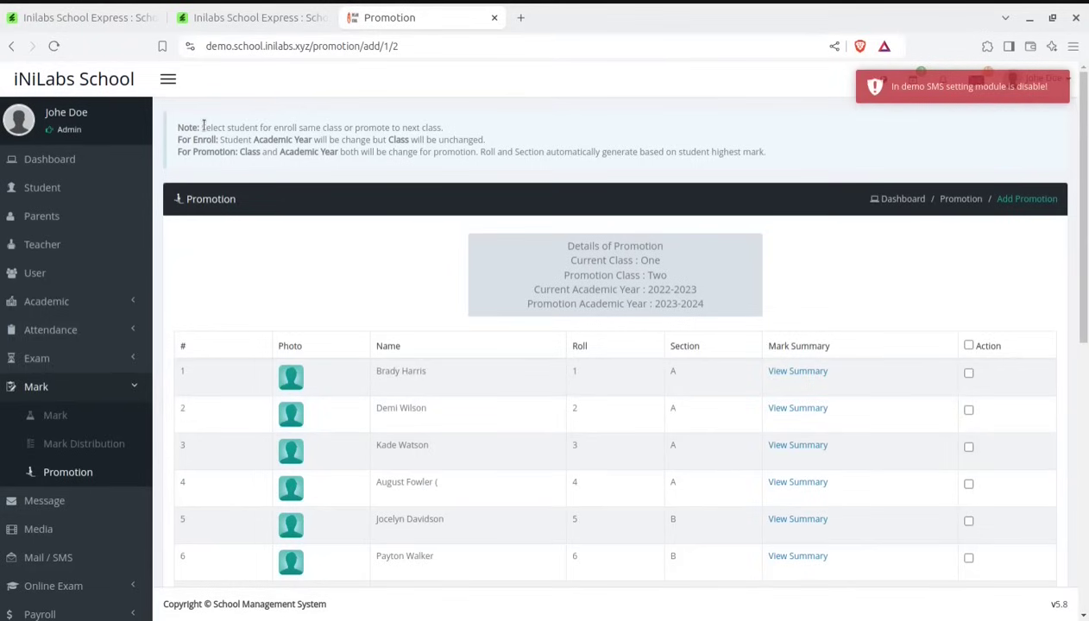
left_click_drag(203, 127, 458, 127)
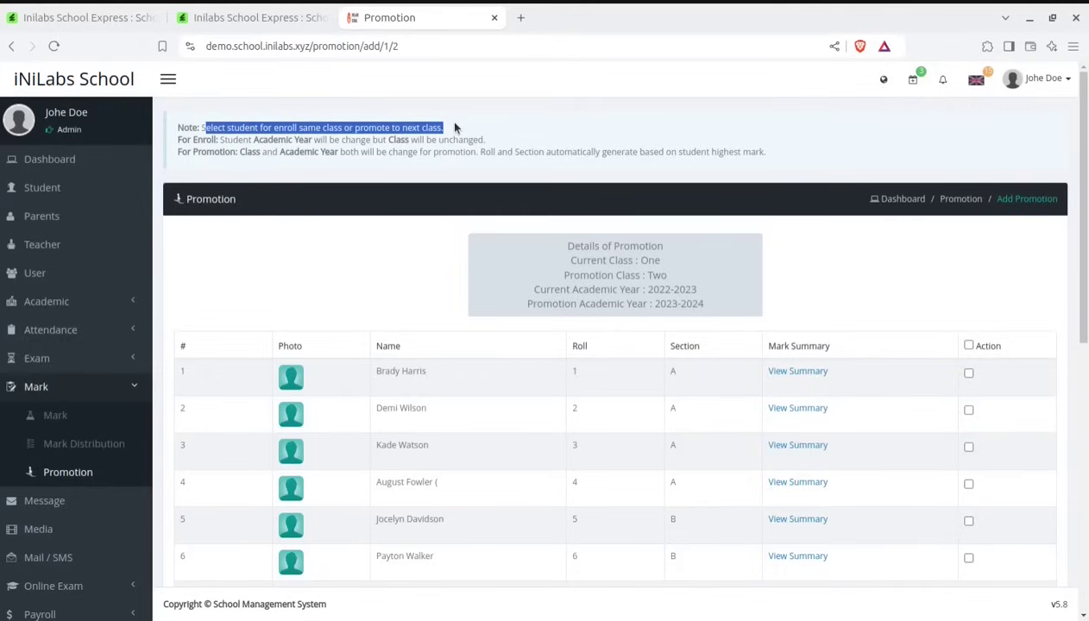
left_click(516, 128)
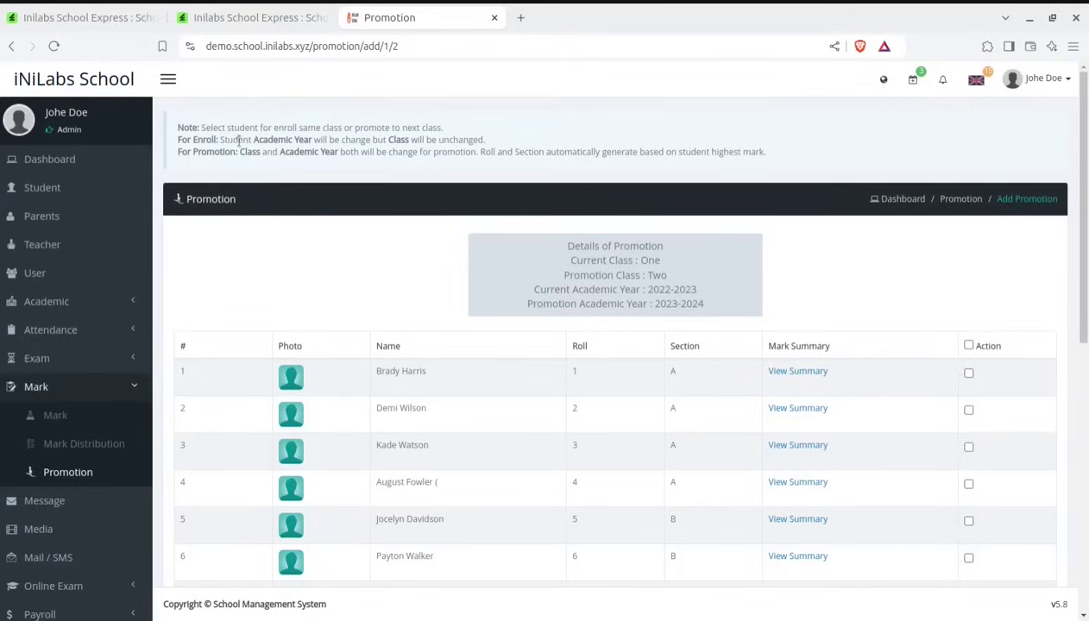
left_click_drag(223, 139, 429, 166)
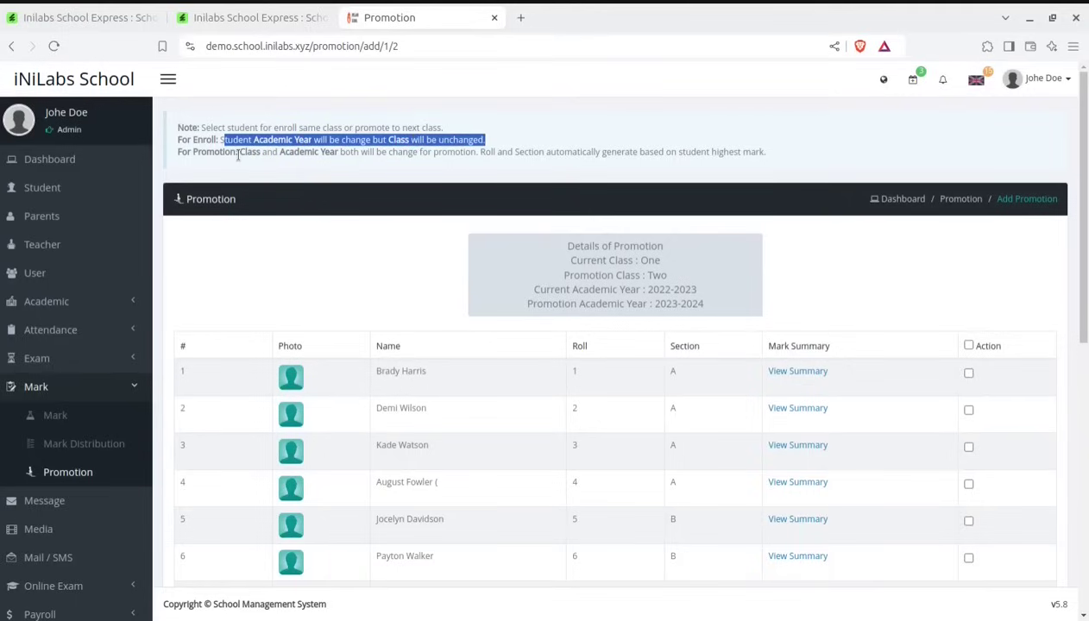
left_click_drag(246, 152, 456, 153)
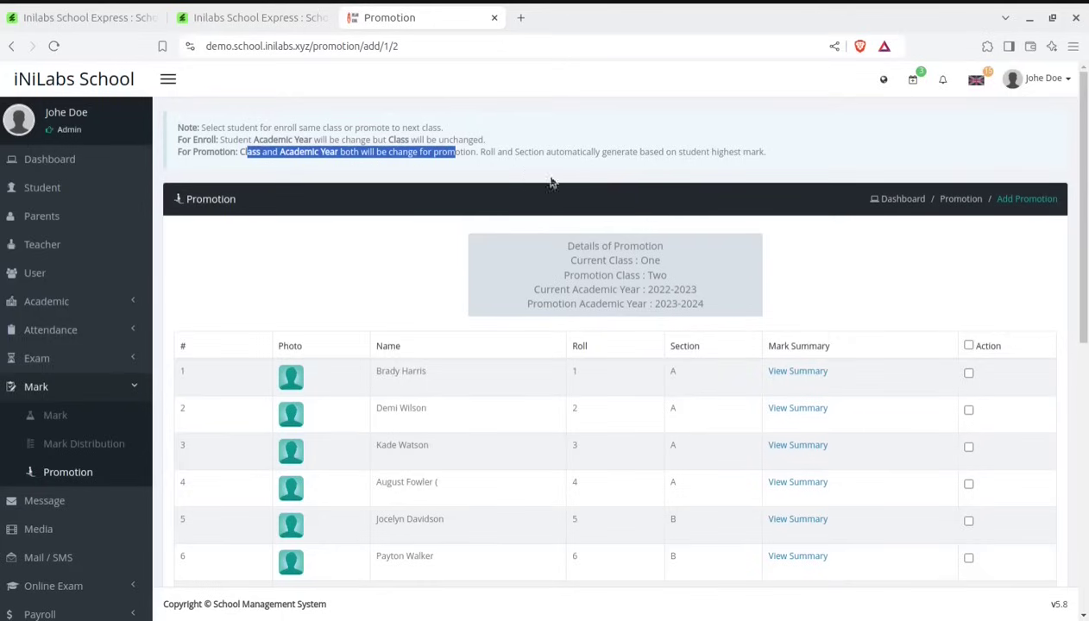
Look over the student promotion list and its promote and enroll options, and select the first student in the list.
scroll(577, 484, "down", 3)
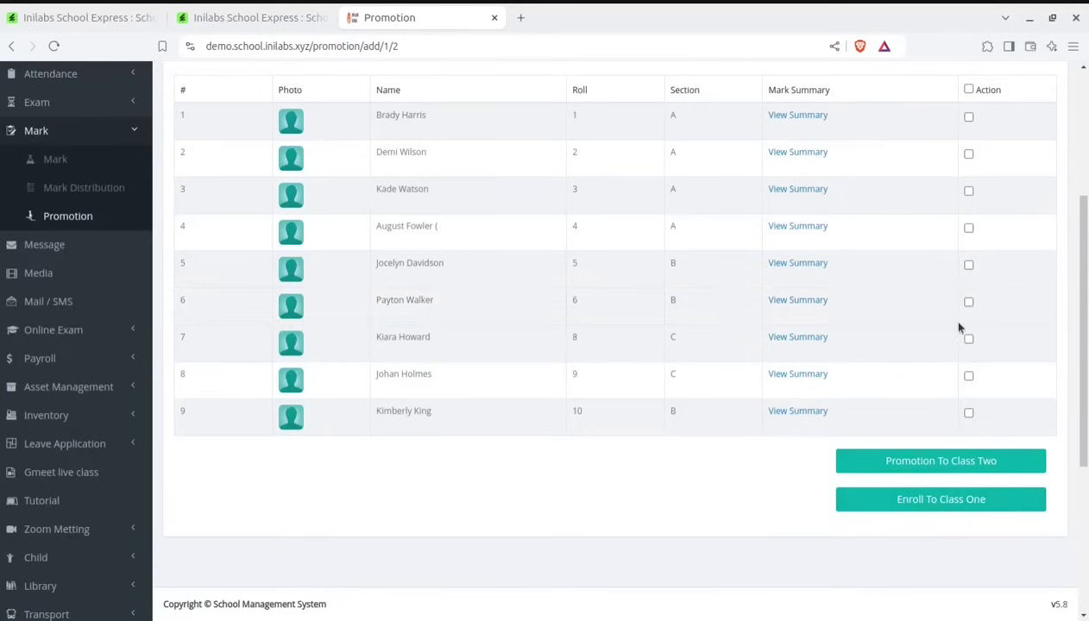
scroll(936, 397, "up", 3)
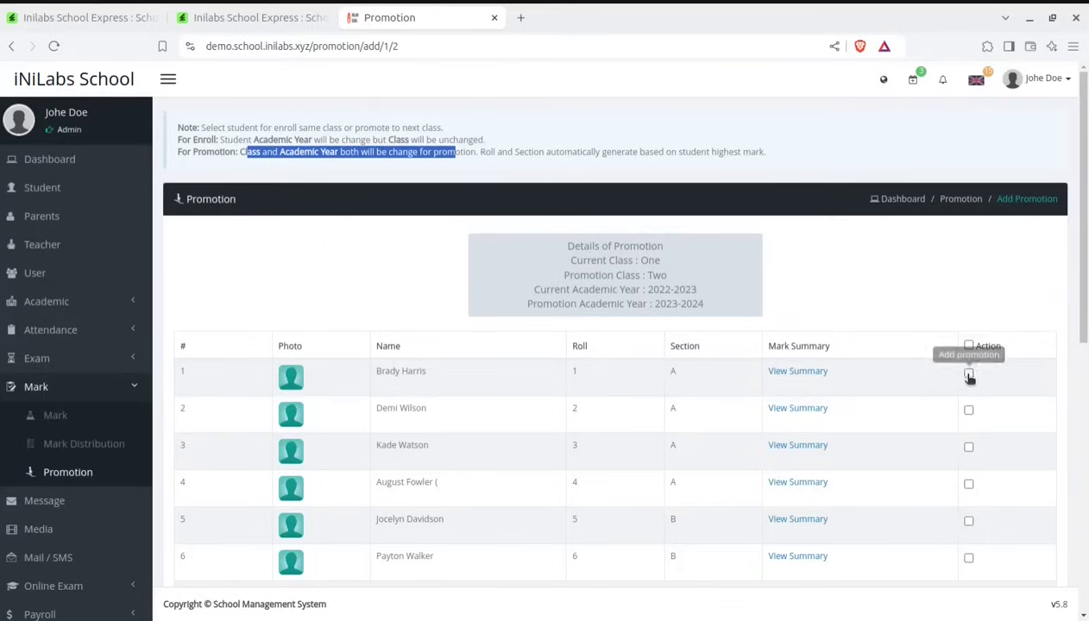
left_click(968, 373)
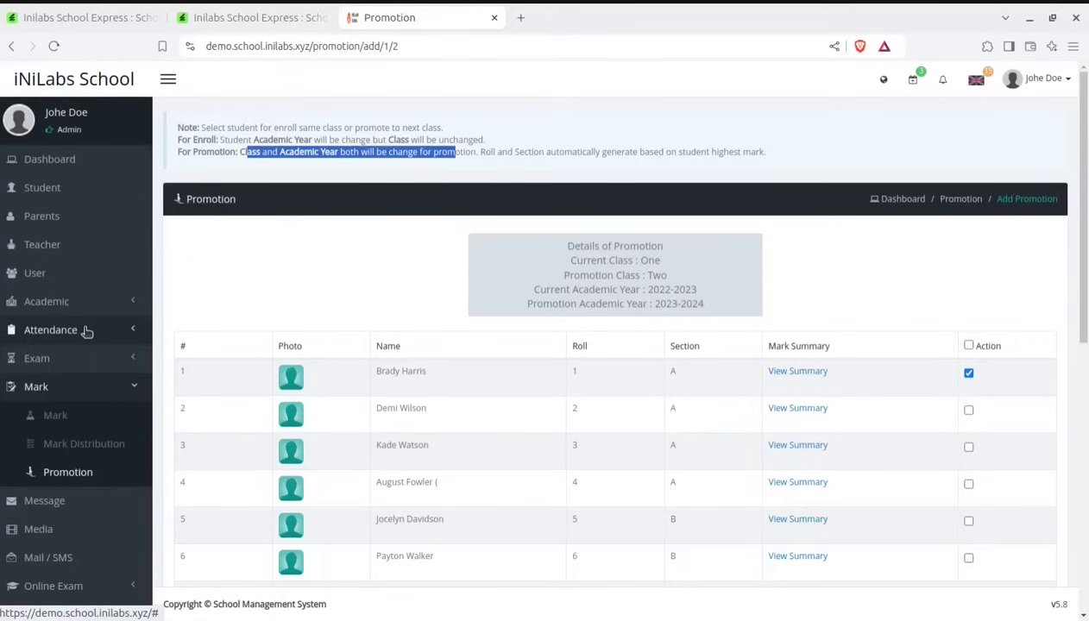
View the Message module's Conversation folder and the contents of the CLASS - 2 folder in Media.
left_click(54, 507)
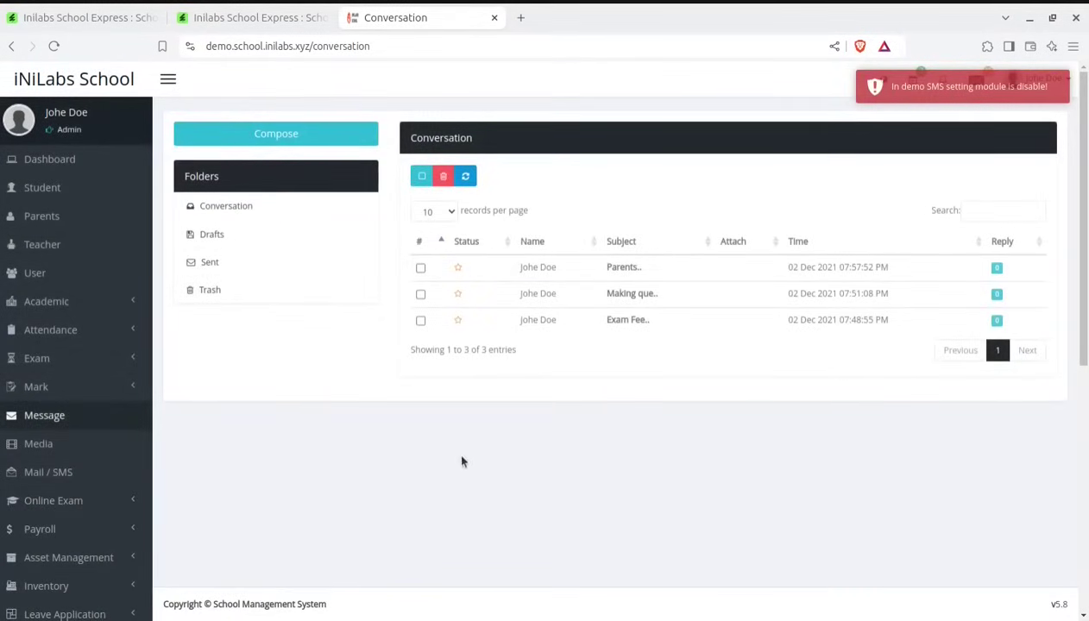
left_click(226, 206)
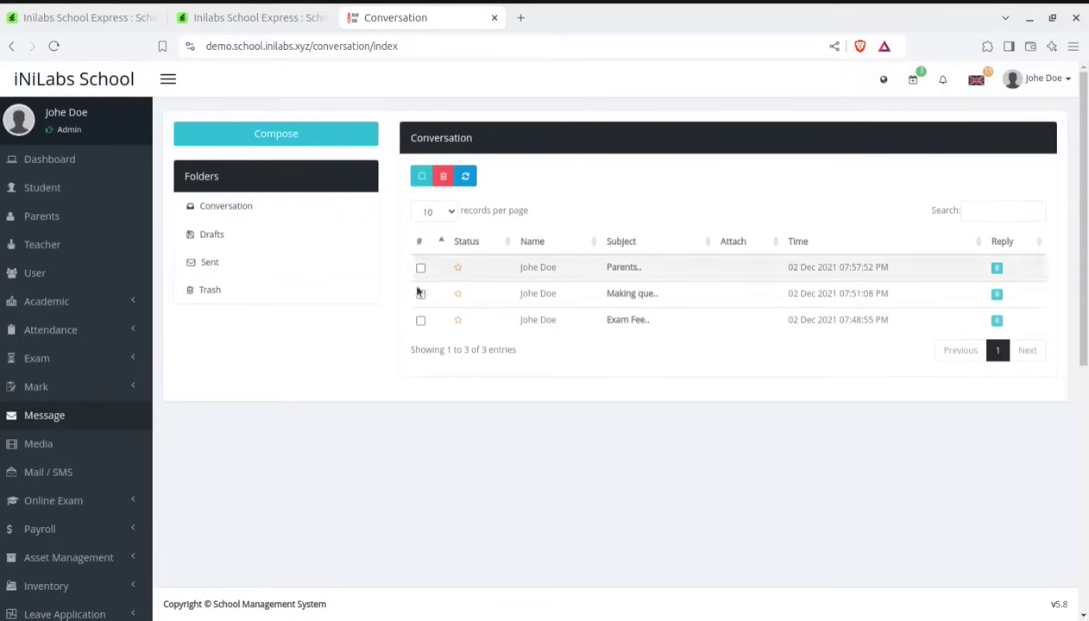
left_click(39, 445)
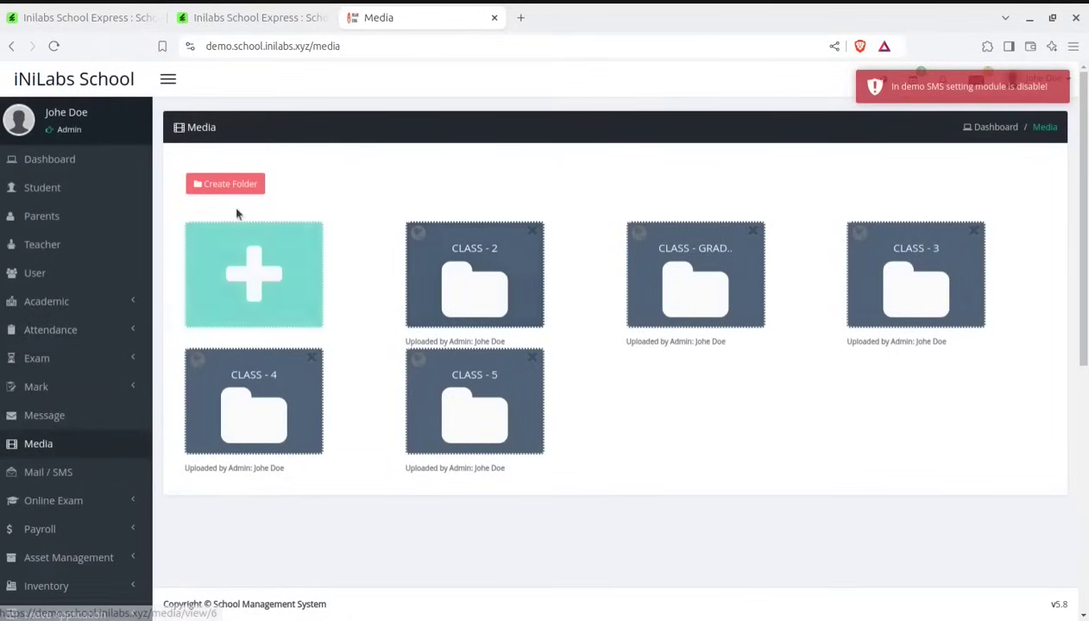
left_click(489, 303)
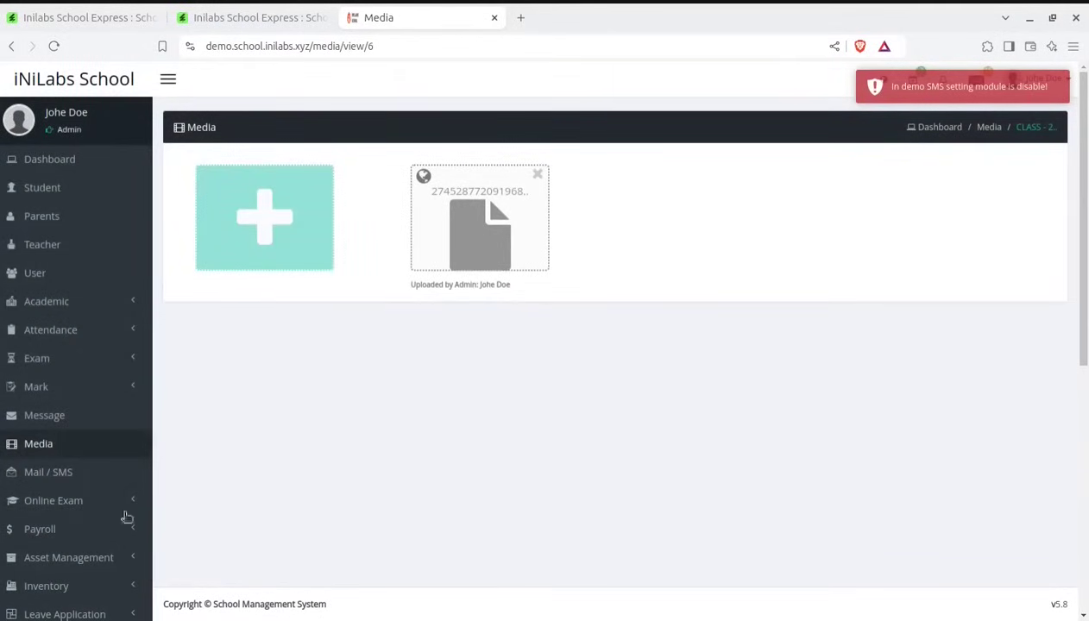
Open the Mail / SMS list and view the message and receiver list of the first entry, the Teacher SMS.
left_click(48, 477)
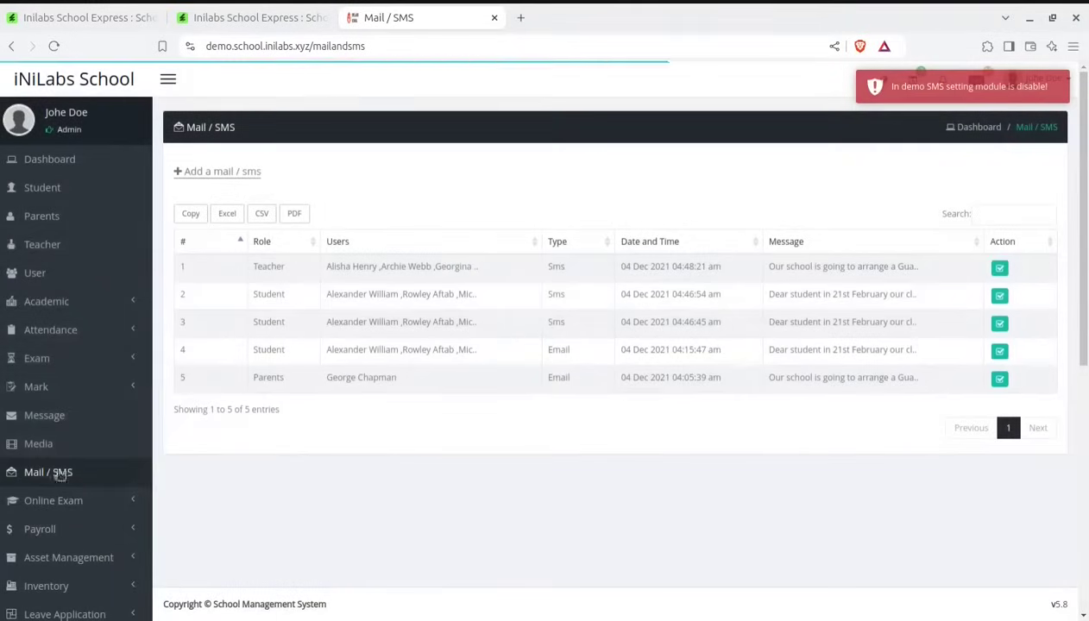
left_click(1000, 268)
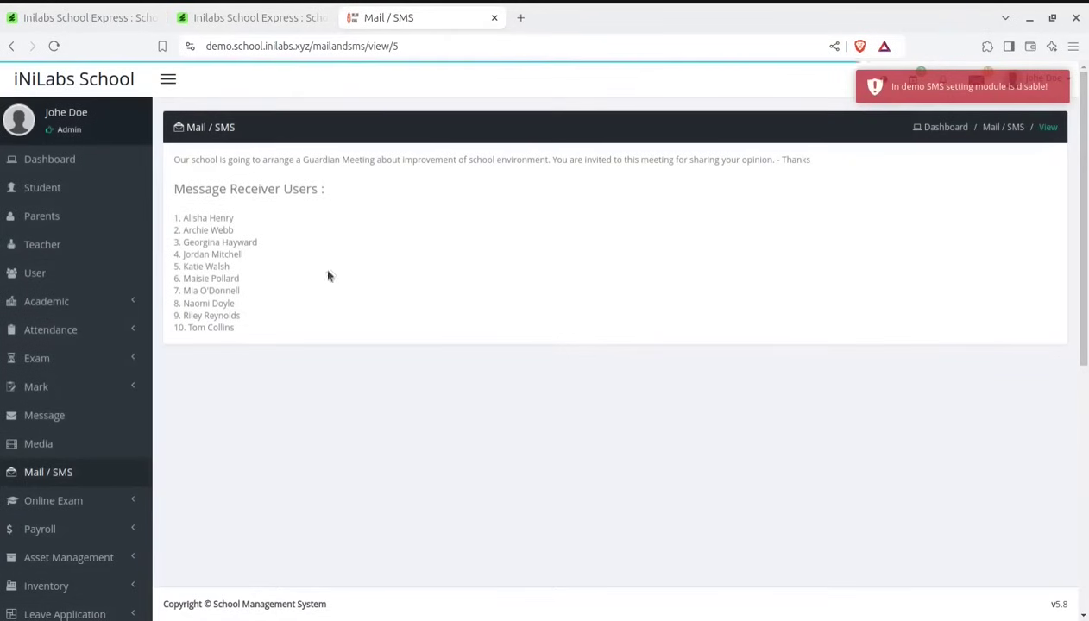
mouse_move(186, 189)
left_mouse_down()
mouse_move(206, 189)
mouse_move(174, 189)
left_mouse_up()
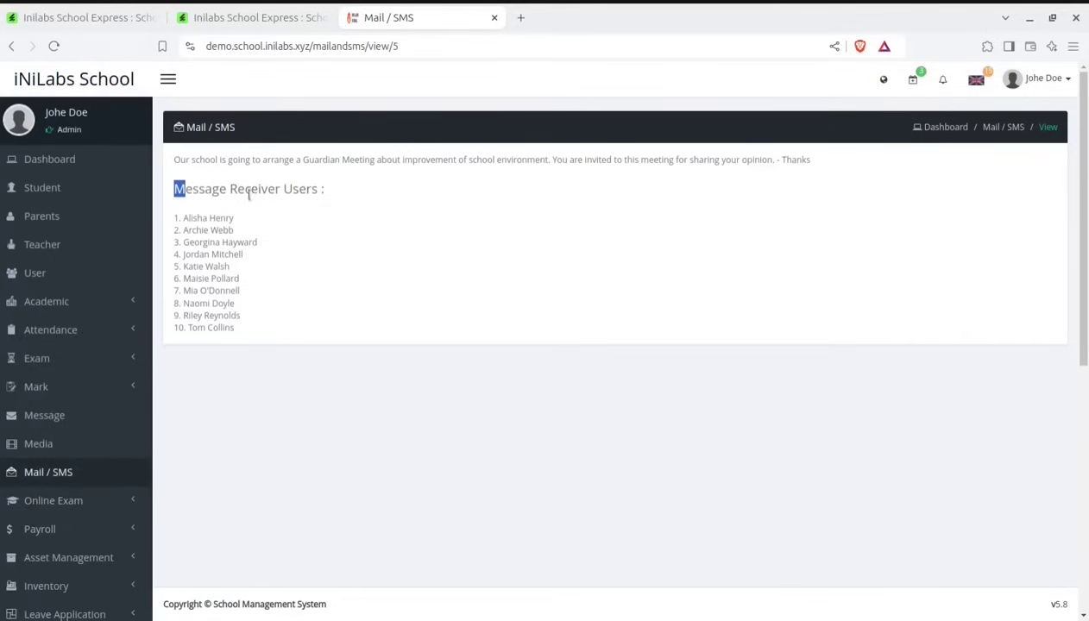
View the Online Exam question groups with the blank form for adding one, and the Question Level list.
left_click(85, 503)
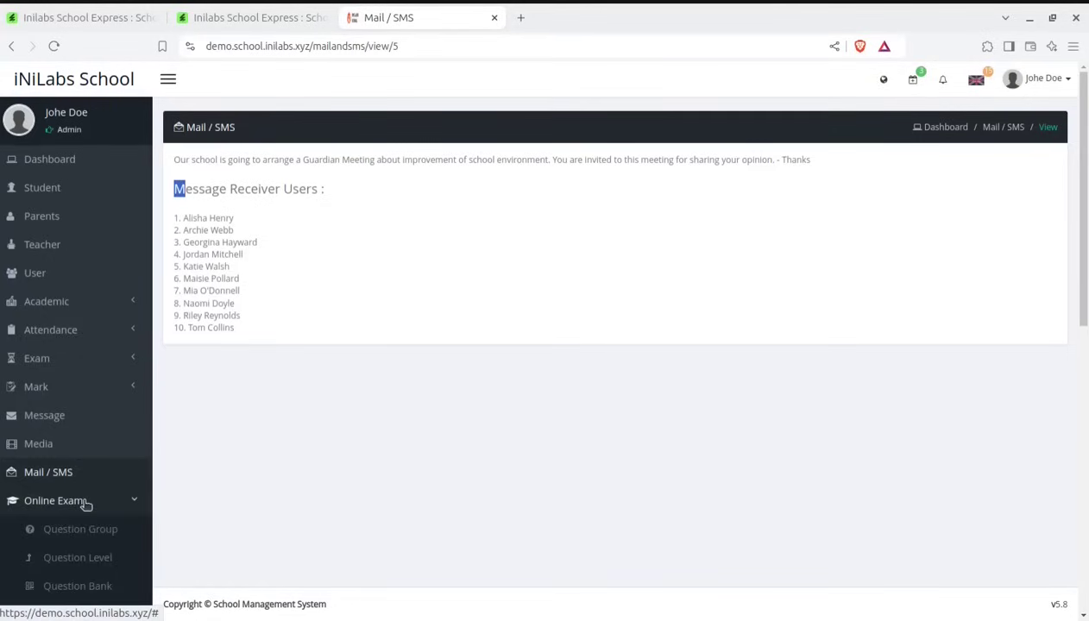
scroll(384, 443, "down", 3)
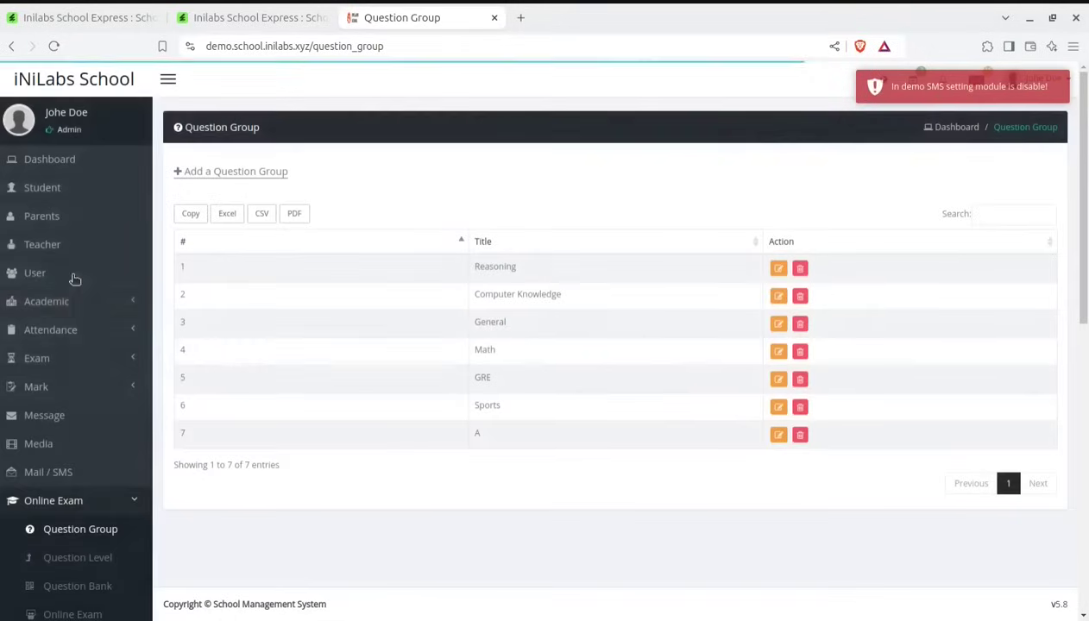
left_click(226, 172)
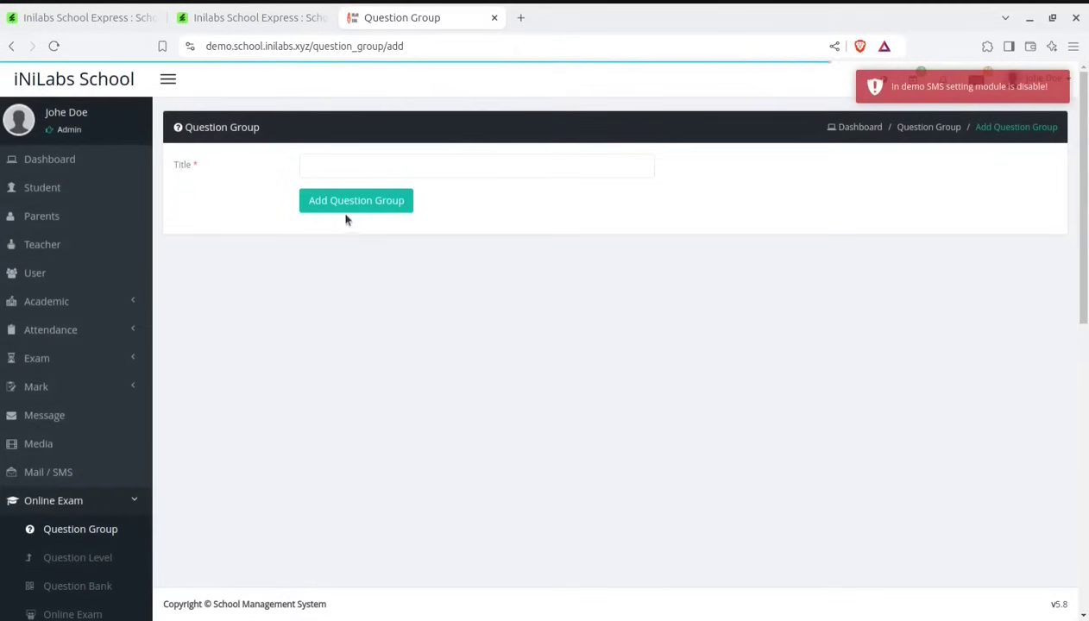
left_click(268, 167)
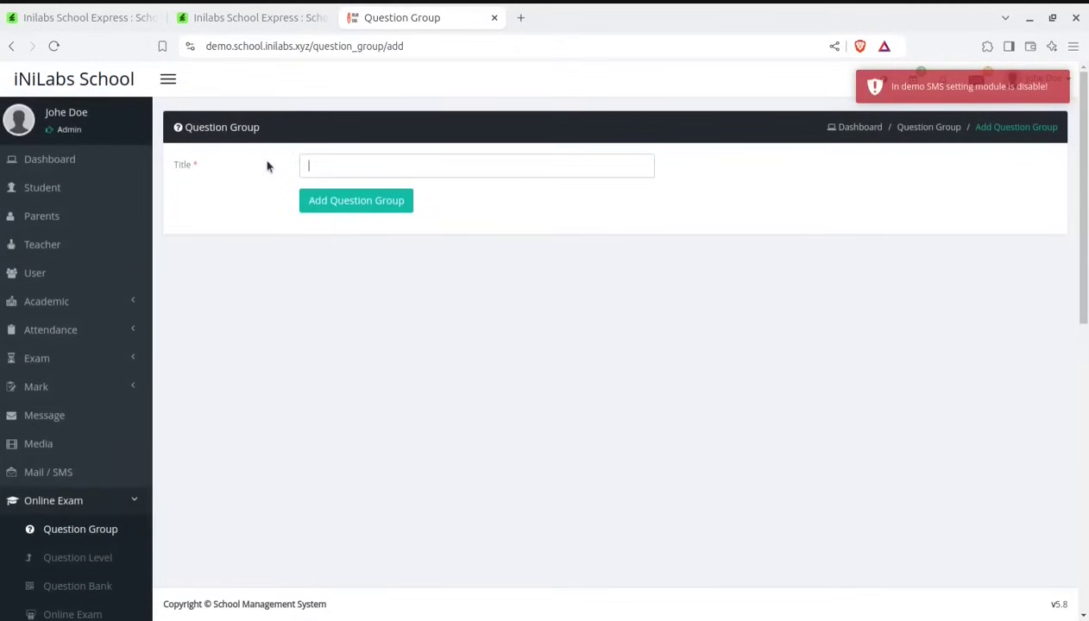
scroll(154, 544, "down", 2)
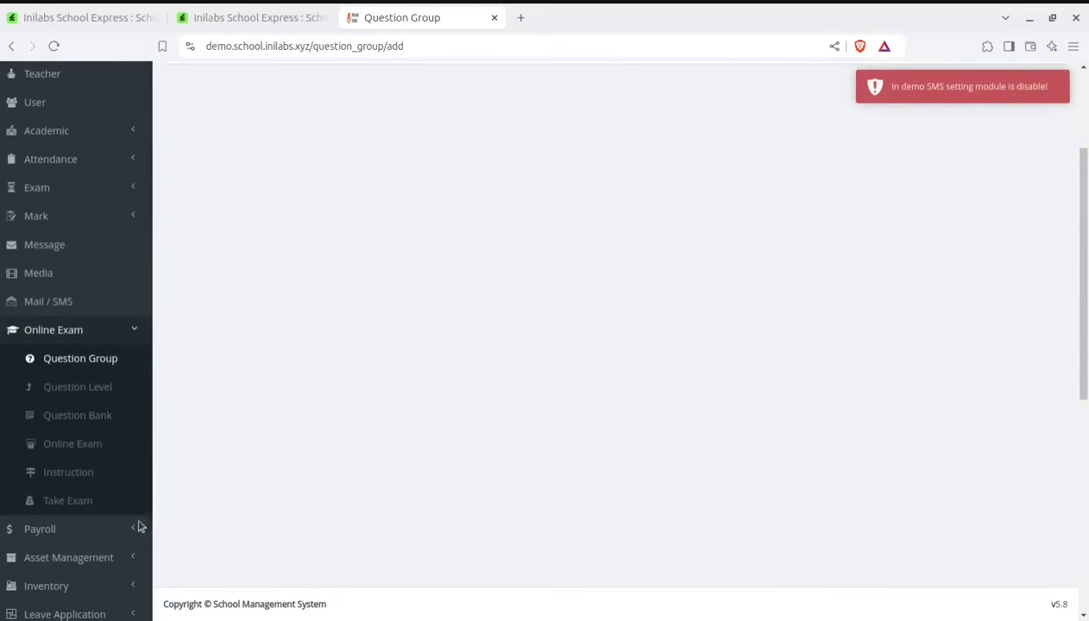
left_click(86, 391)
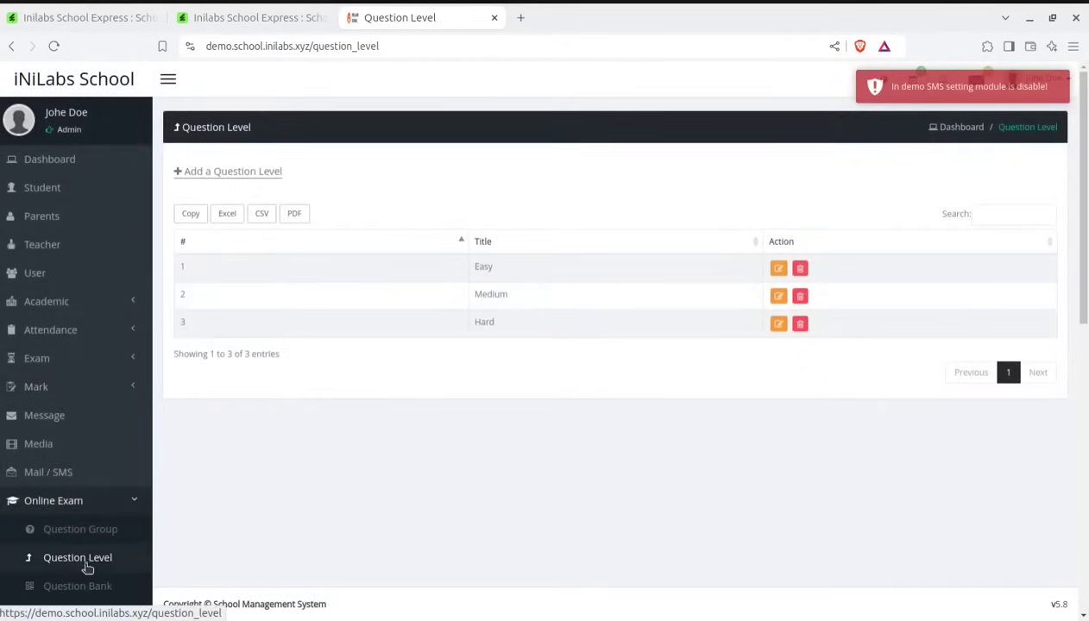
Open the first Question Bank entry, on the categories of digital computers, for editing and examine its question text.
scroll(64, 552, "down", 1)
left_click(87, 509)
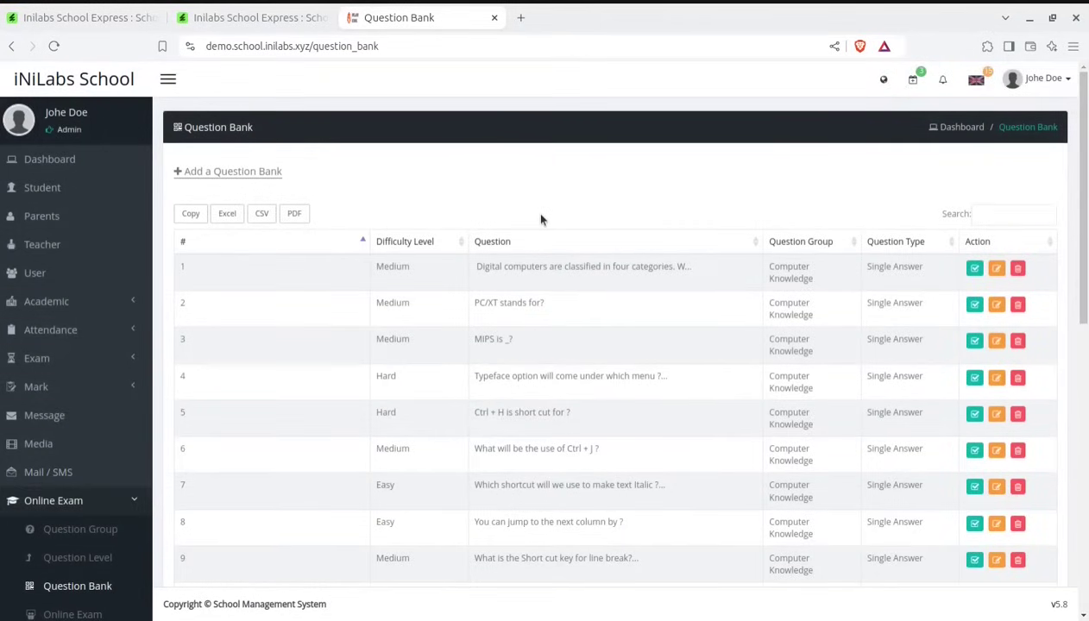
left_click(996, 268)
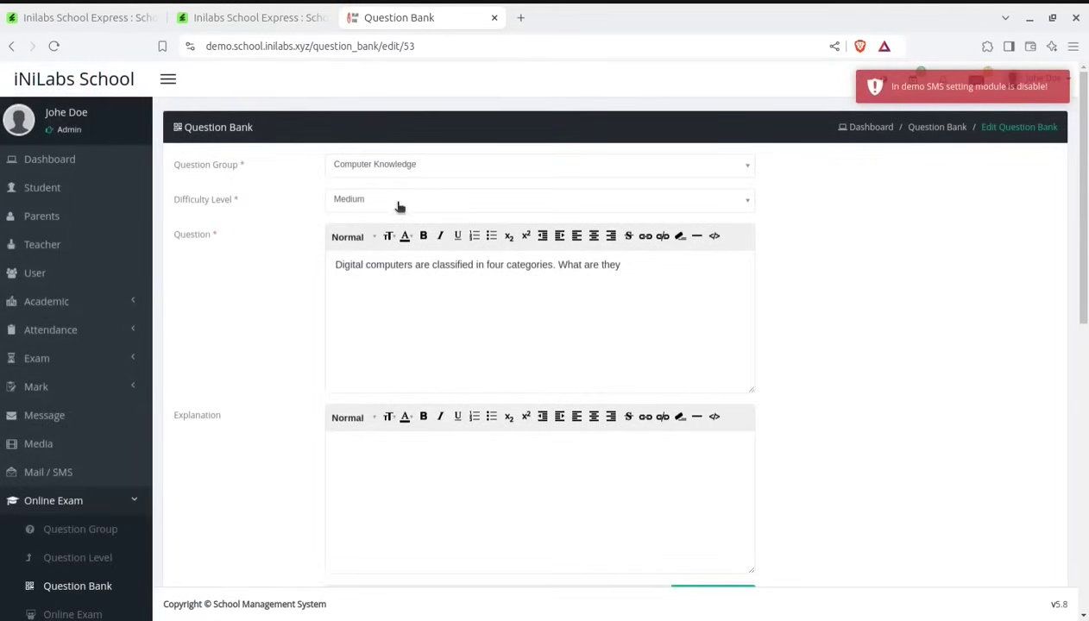
left_click_drag(343, 264, 628, 267)
left_click(647, 269)
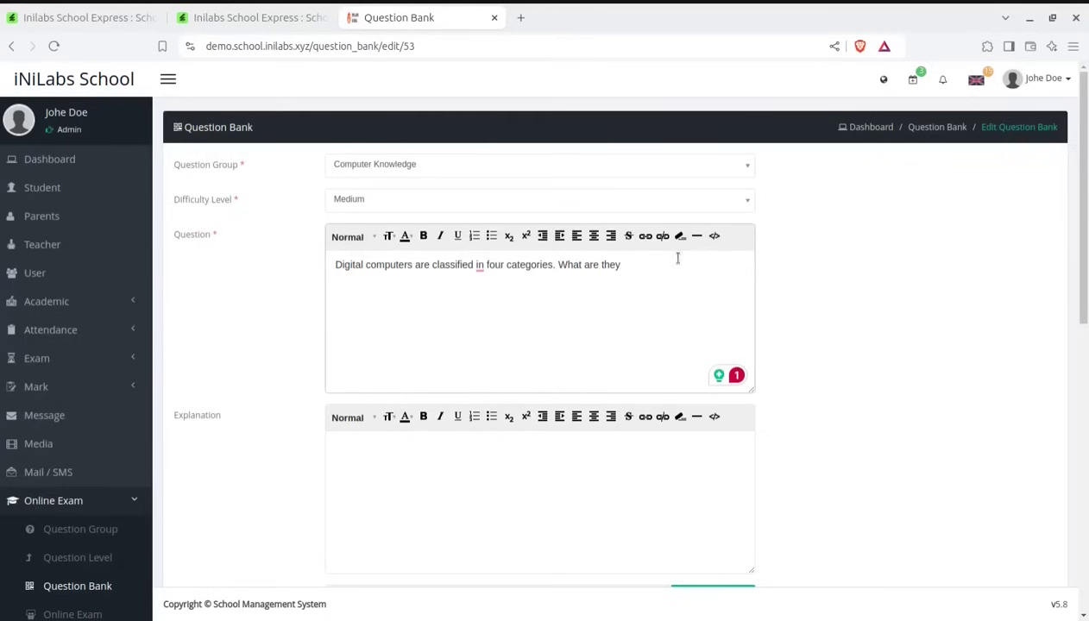
Examine the question's Explanation, Upload, Hints, Mark, Question Type and answer option fields.
left_click(389, 460)
scroll(391, 460, "down", 3)
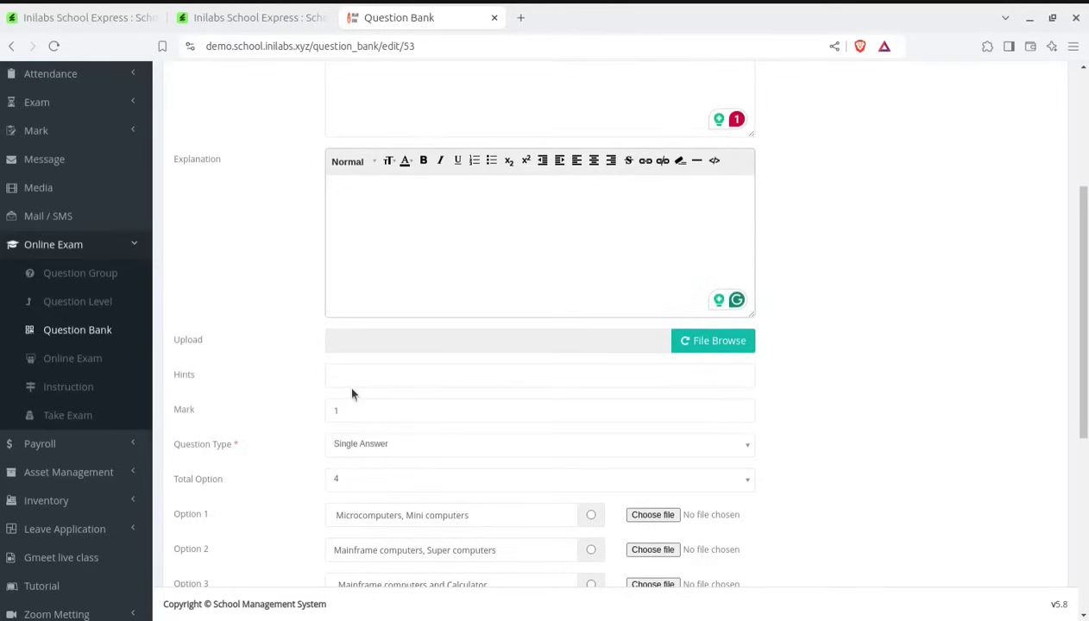
scroll(388, 462, "down", 2)
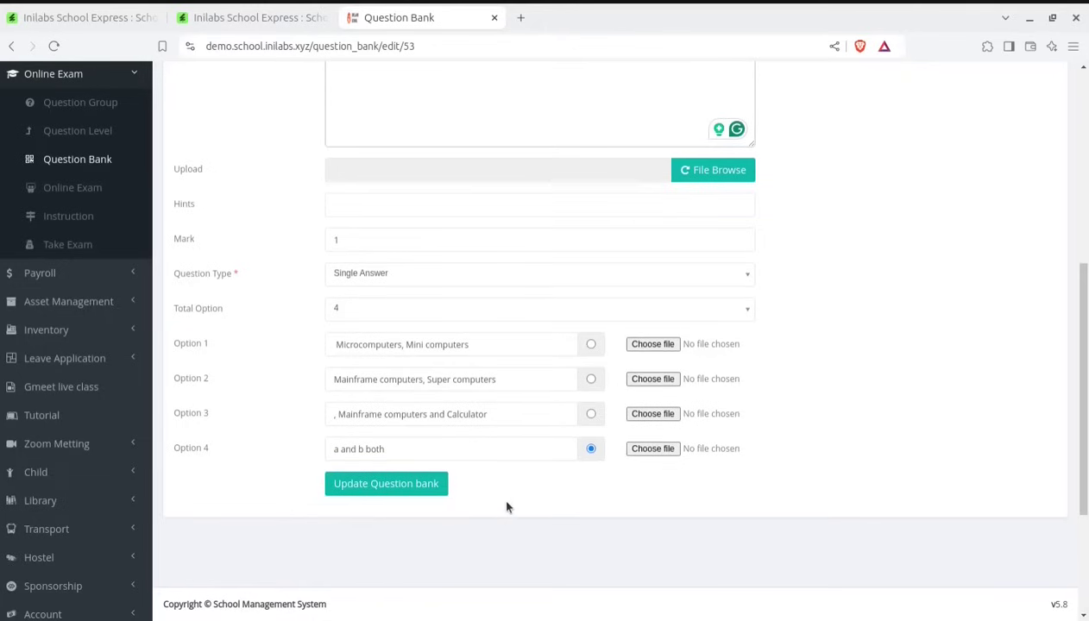
scroll(507, 508, "up", 2)
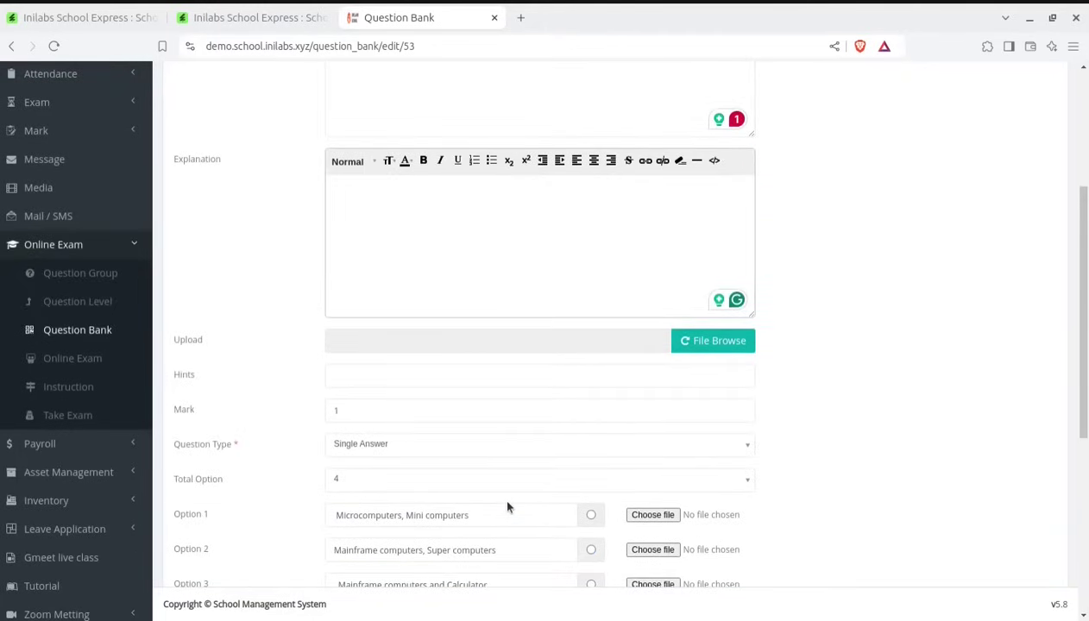
scroll(543, 474, "up", 3)
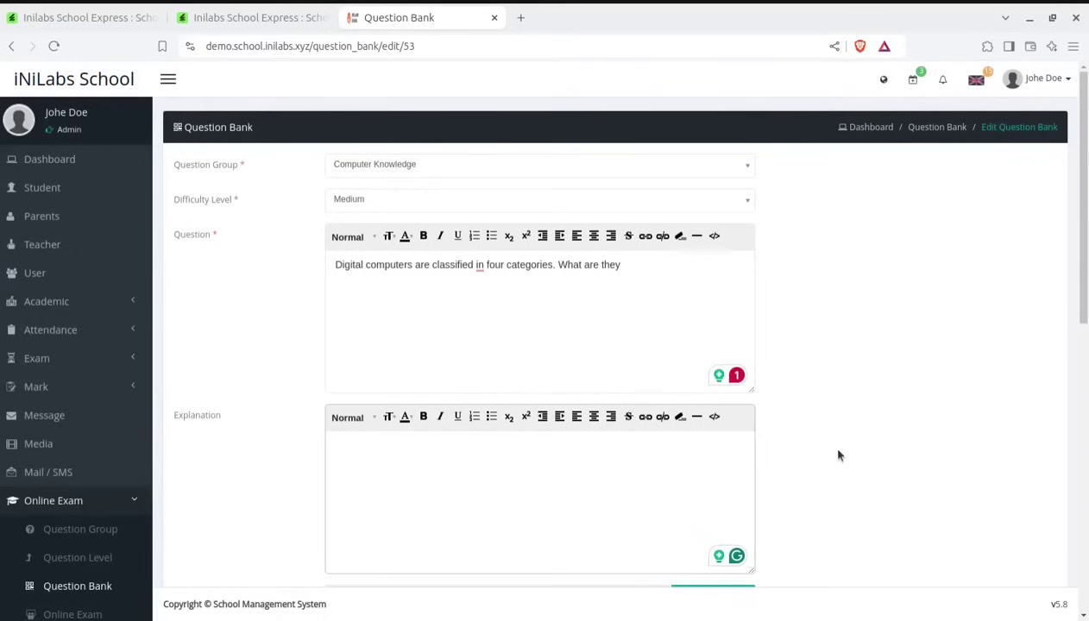
scroll(538, 463, "down", 2)
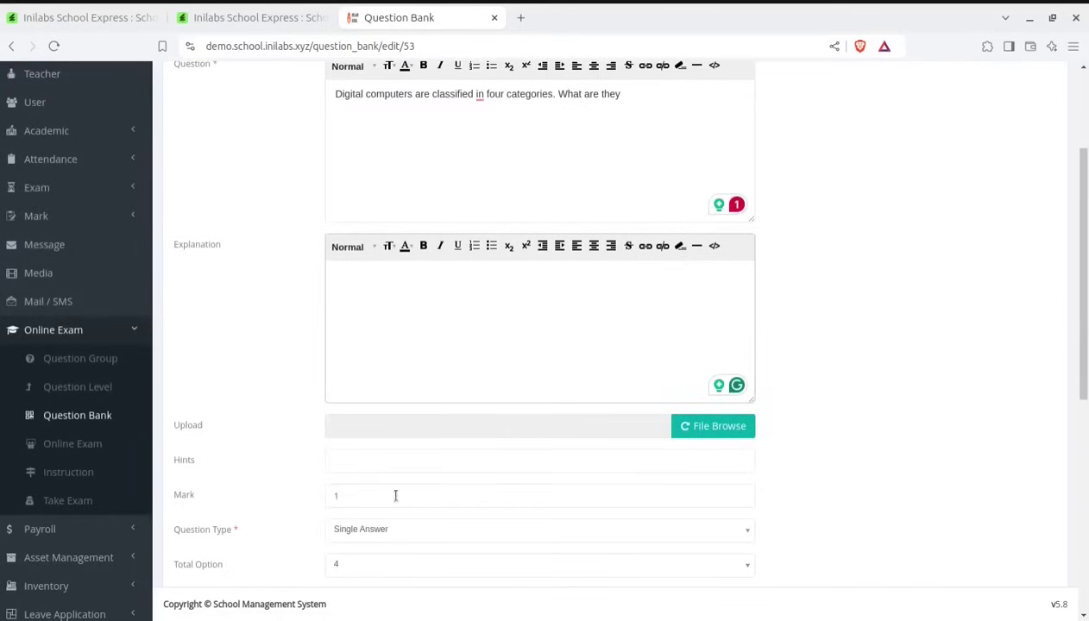
View the Online Exam list with its exam status, dates and published settings, and the Instruction list.
left_click(69, 444)
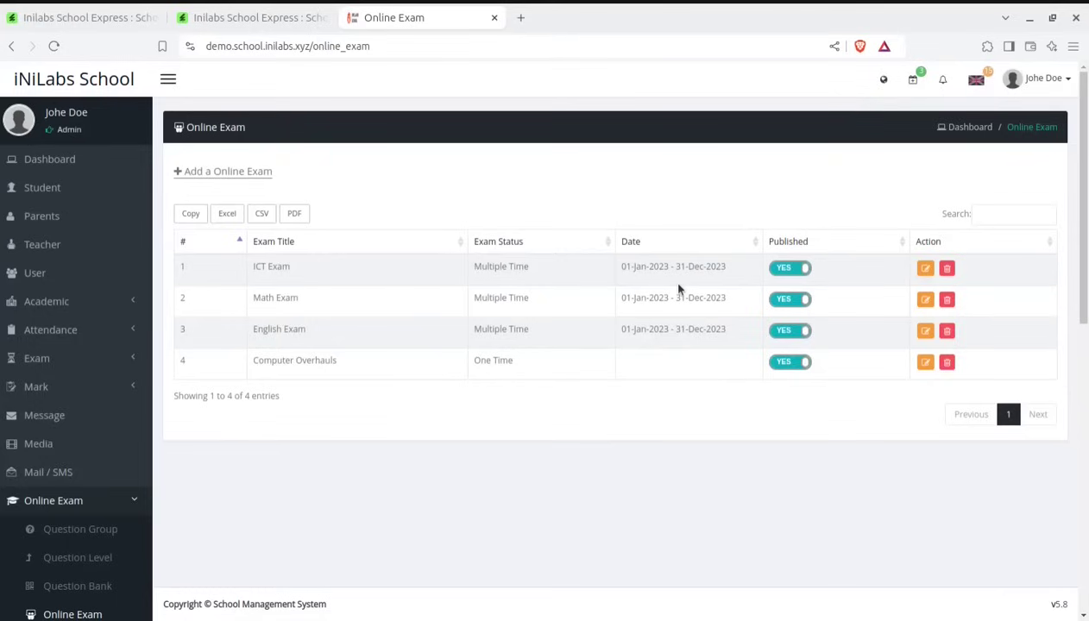
scroll(121, 497, "down", 2)
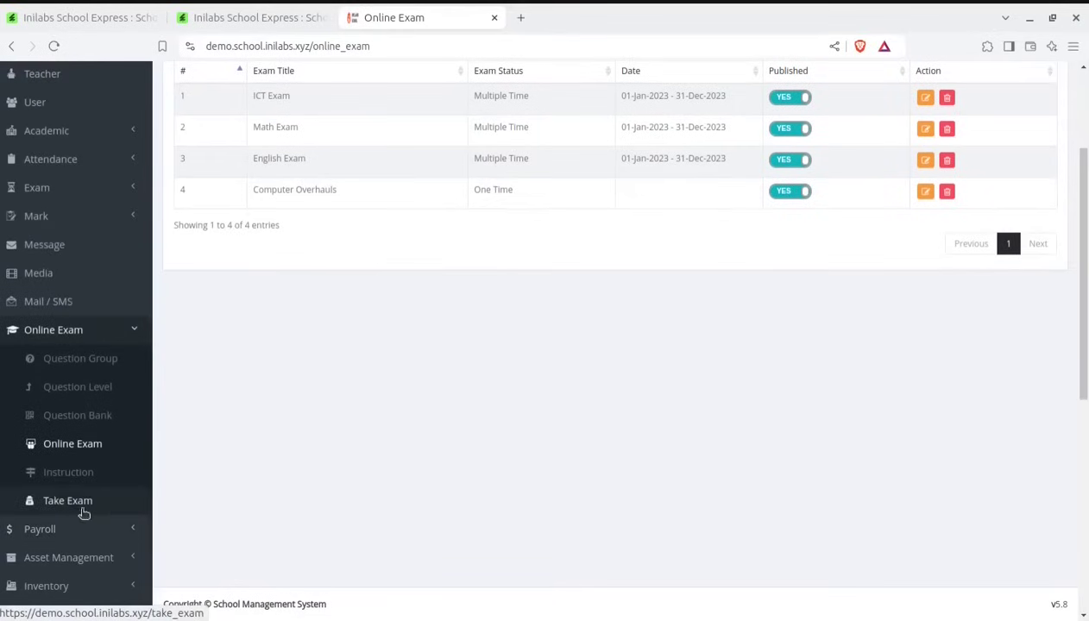
left_click(68, 473)
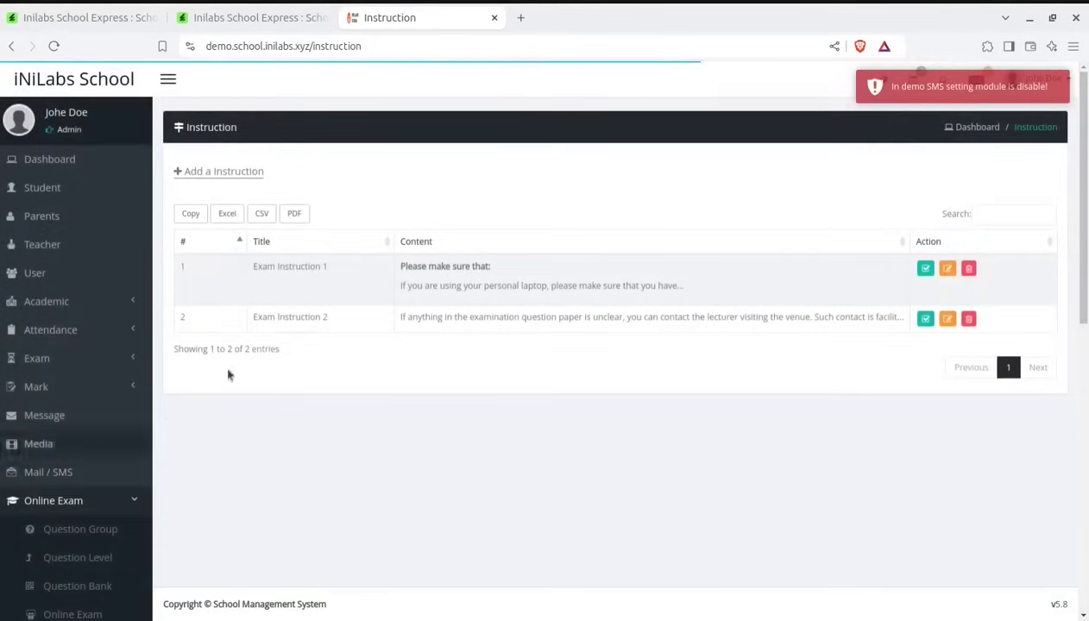
Open the Take Exam page of the Online Exam module and look over its exam table.
scroll(206, 496, "down", 3)
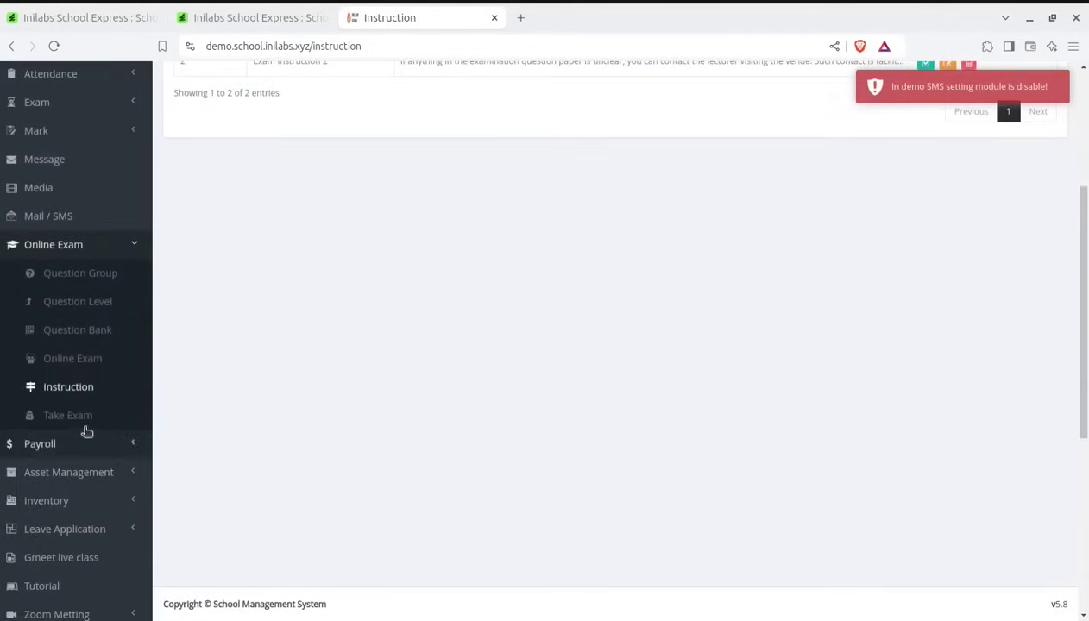
left_click(80, 420)
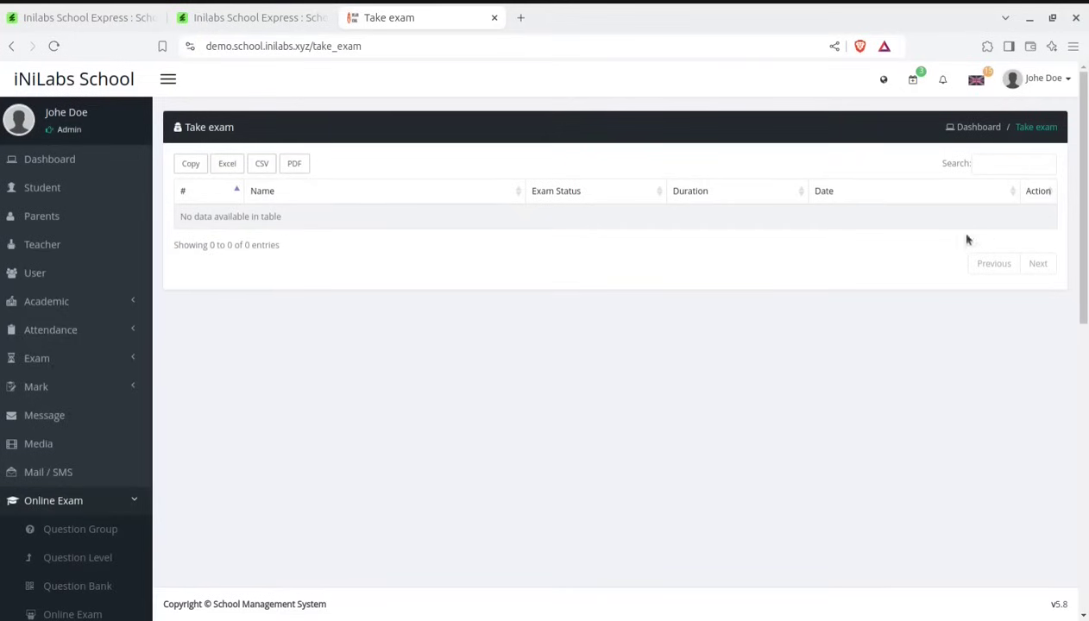
scroll(336, 353, "down", 4)
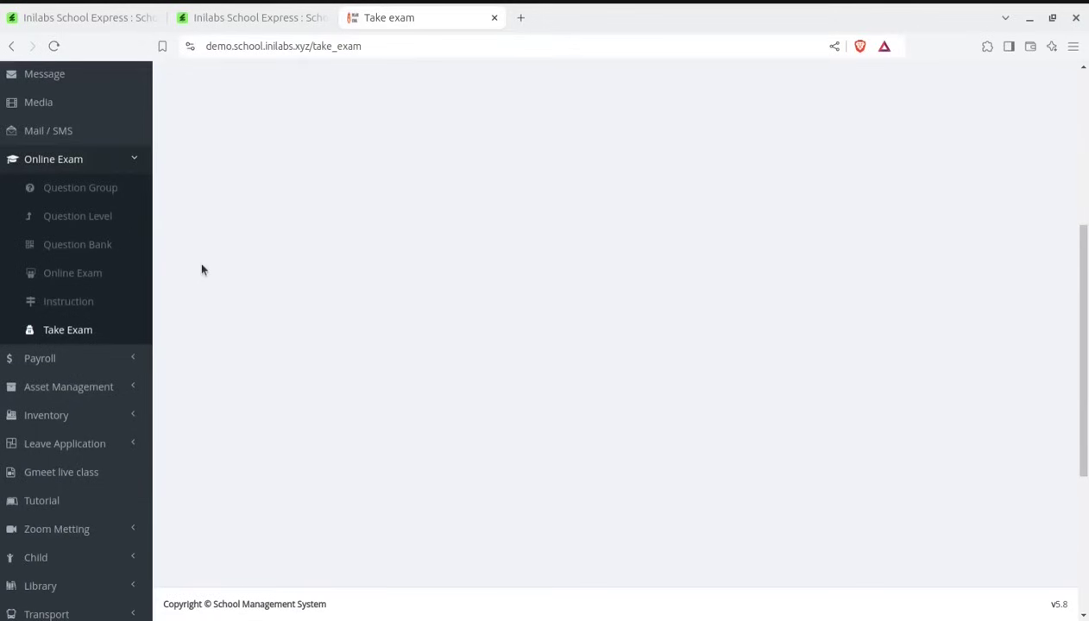
Open the grade A salary template in Payroll for editing and examine its allowances, deductions and total salary details.
left_click(76, 361)
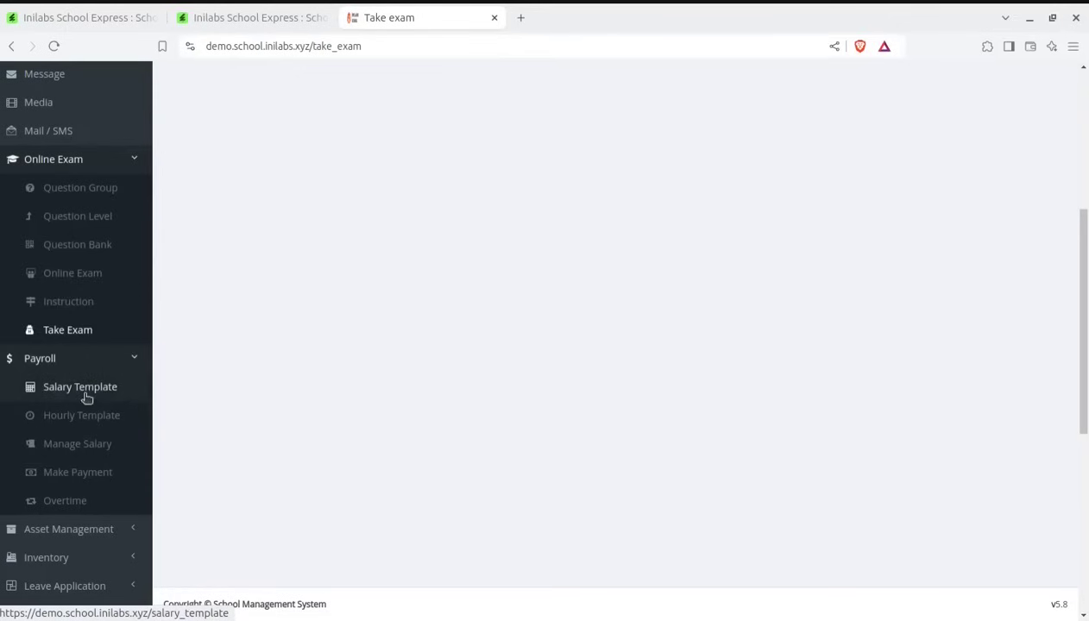
left_click(86, 395)
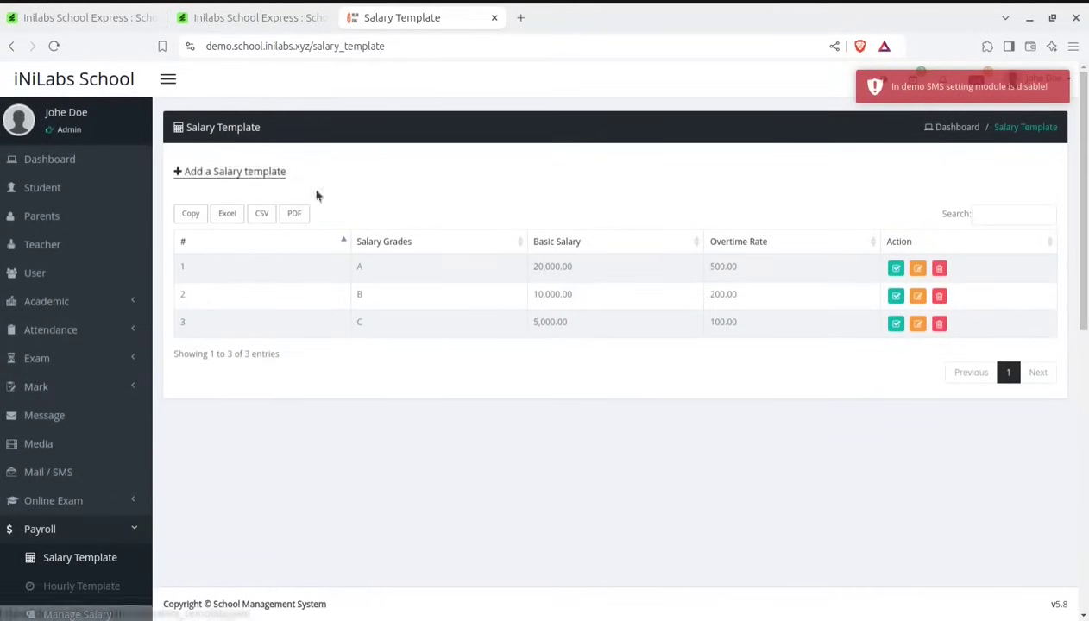
left_click(917, 268)
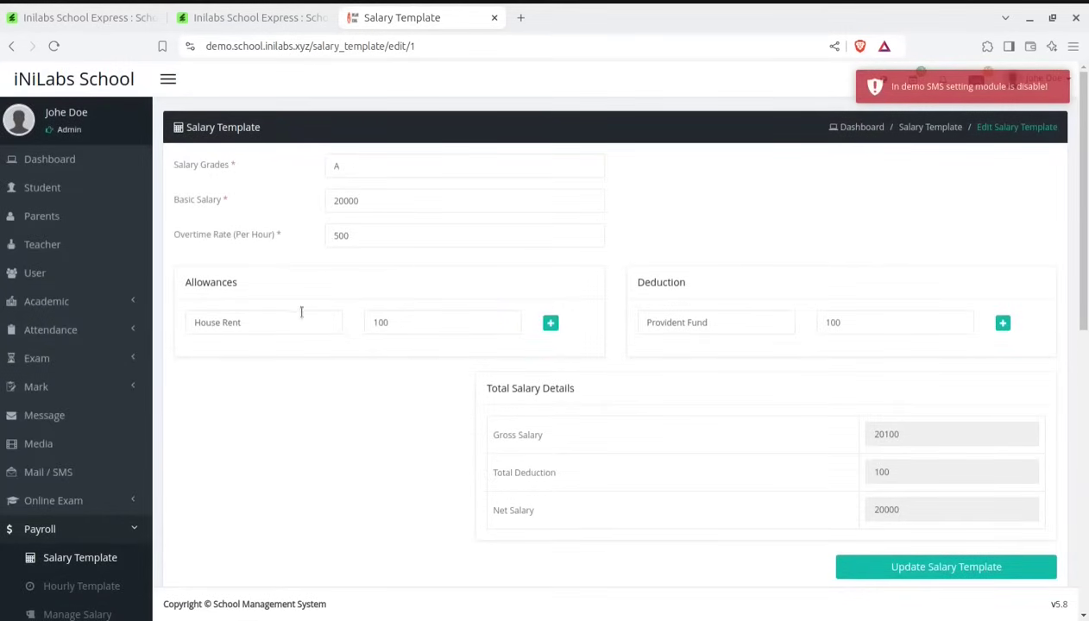
scroll(324, 350, "down", 2)
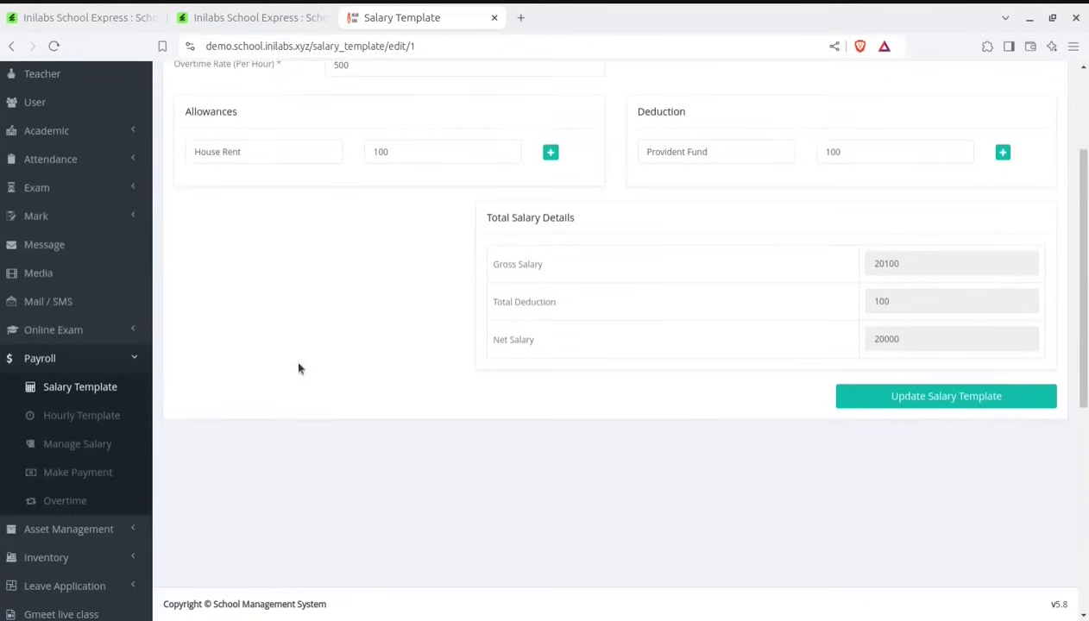
View the Hourly Template list, and open the Moderator user's salary assignment in Manage Salary for editing.
left_click(76, 418)
scroll(86, 490, "down", 3)
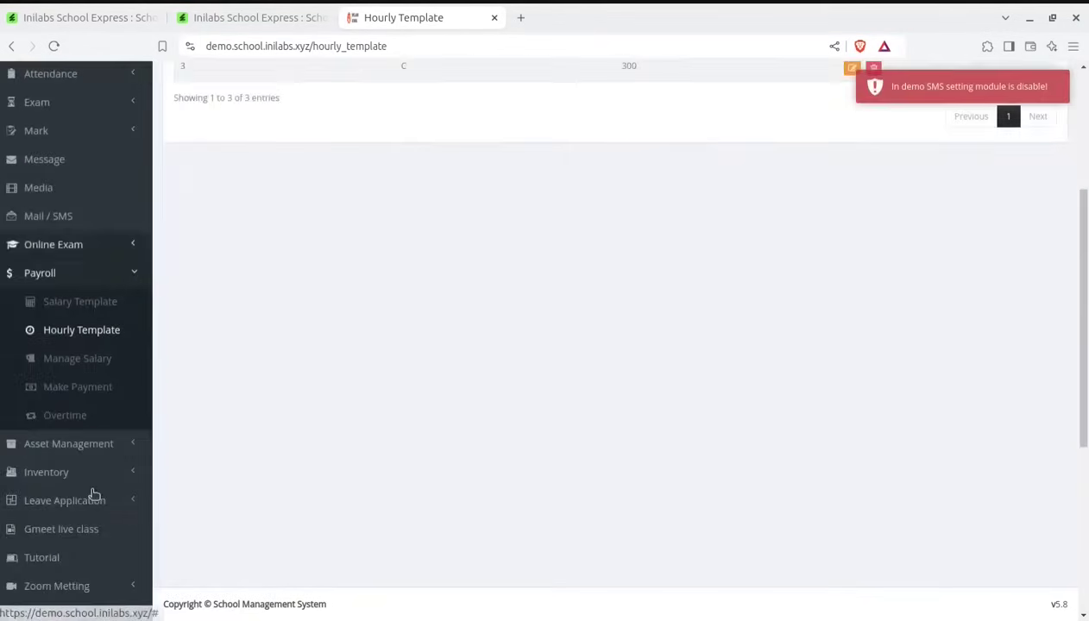
left_click(88, 368)
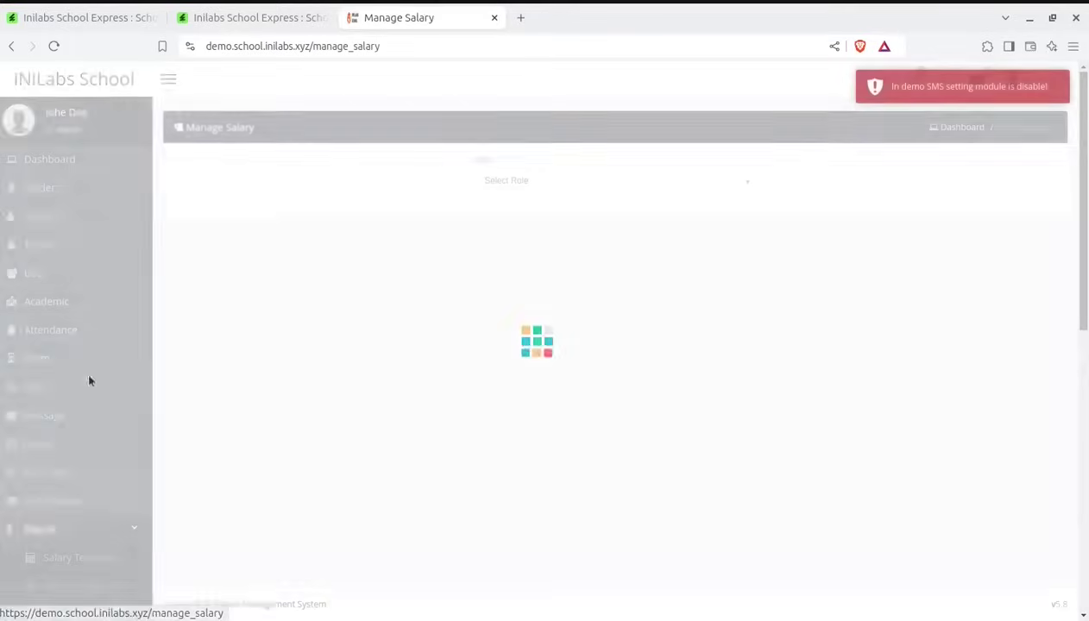
left_click(563, 182)
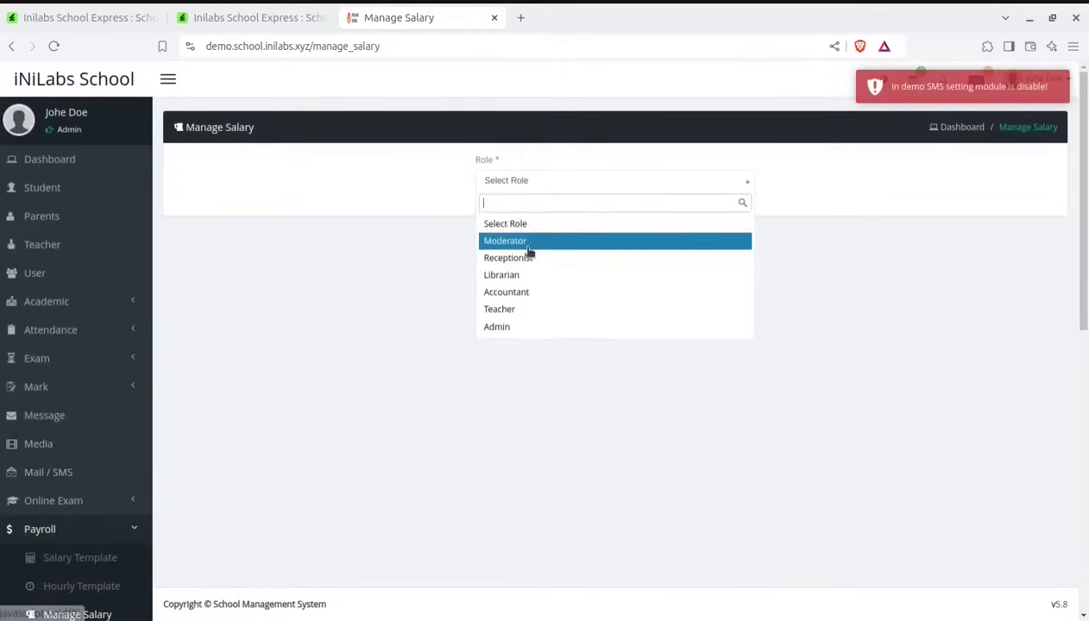
left_click(526, 246)
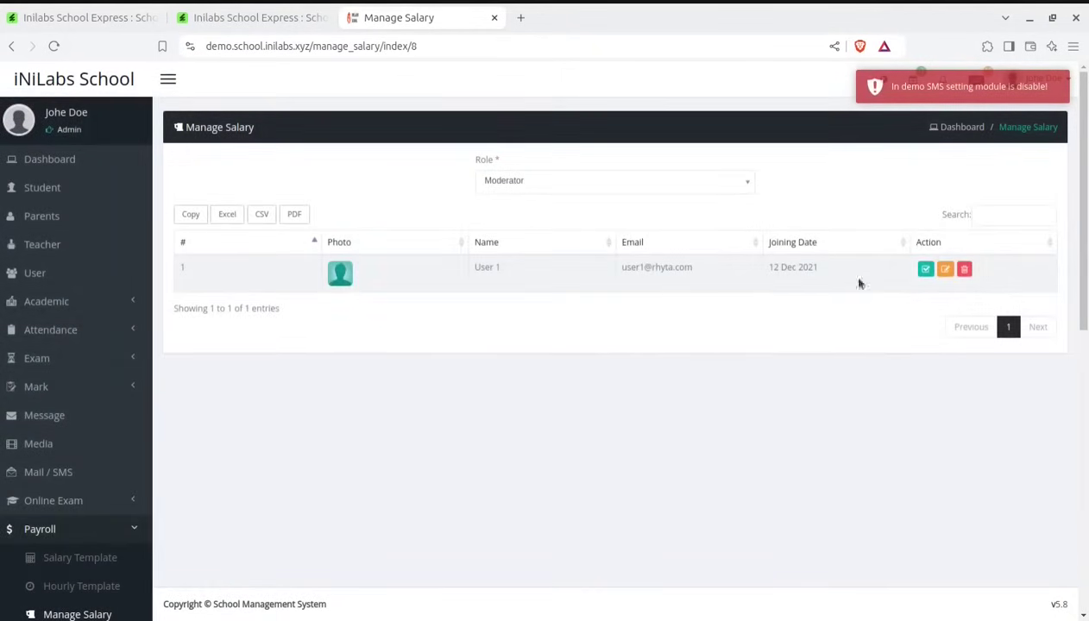
left_click(945, 269)
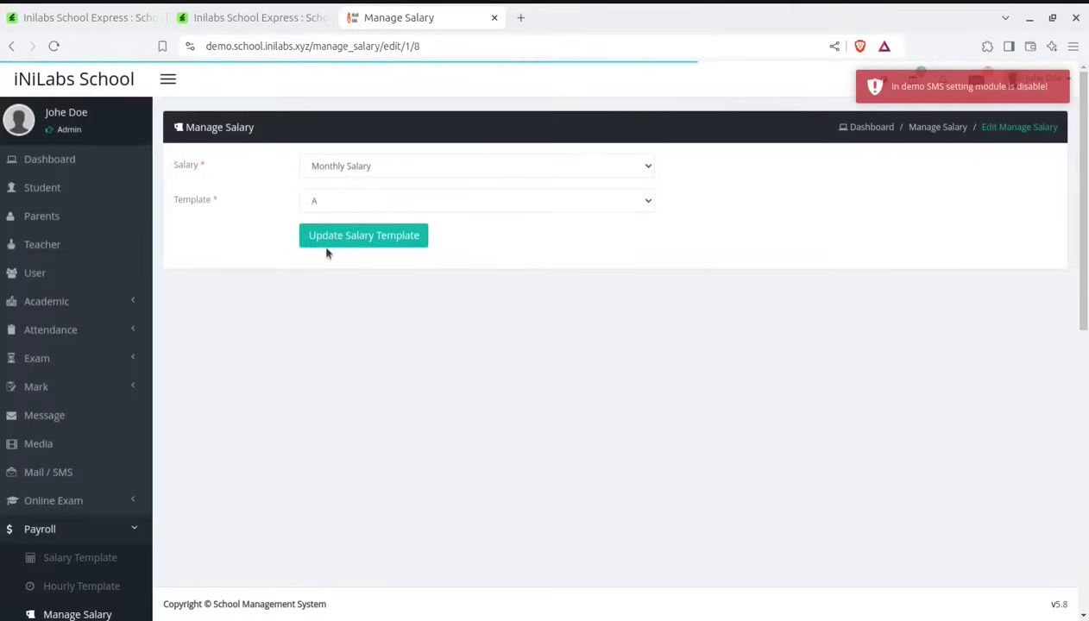
Open the Make Payment form for the user listed under the Moderator role.
scroll(98, 473, "down", 4)
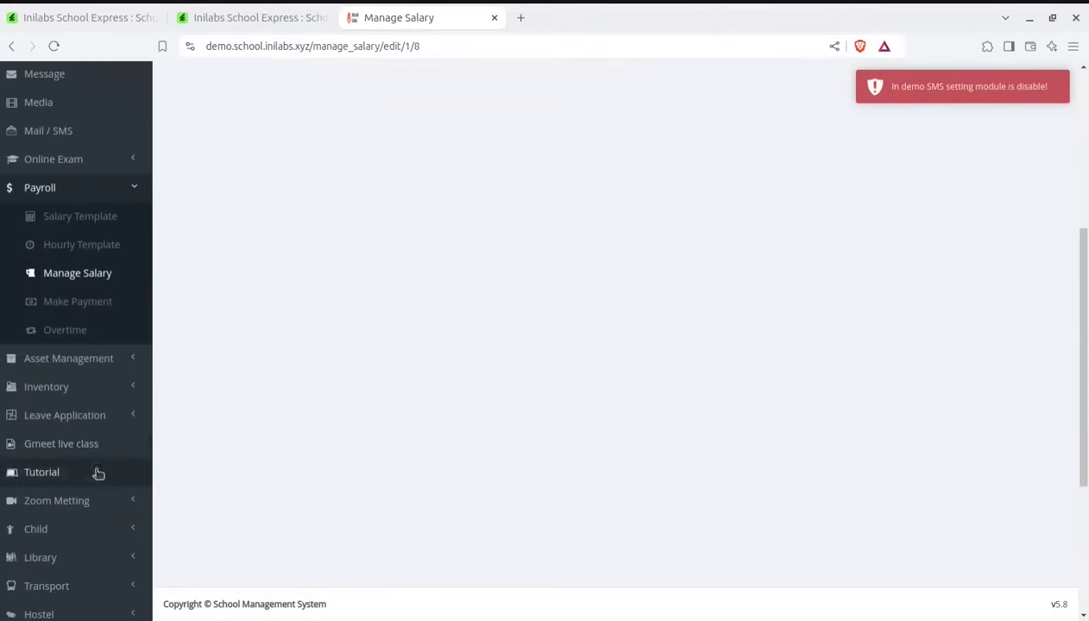
left_click(66, 304)
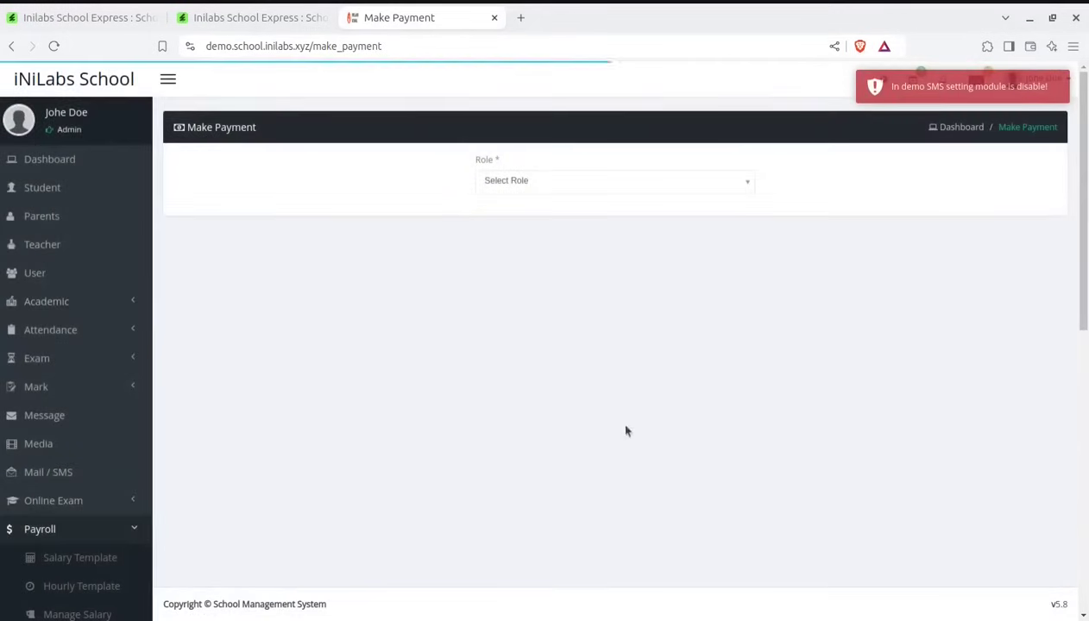
left_click(558, 183)
left_click(518, 242)
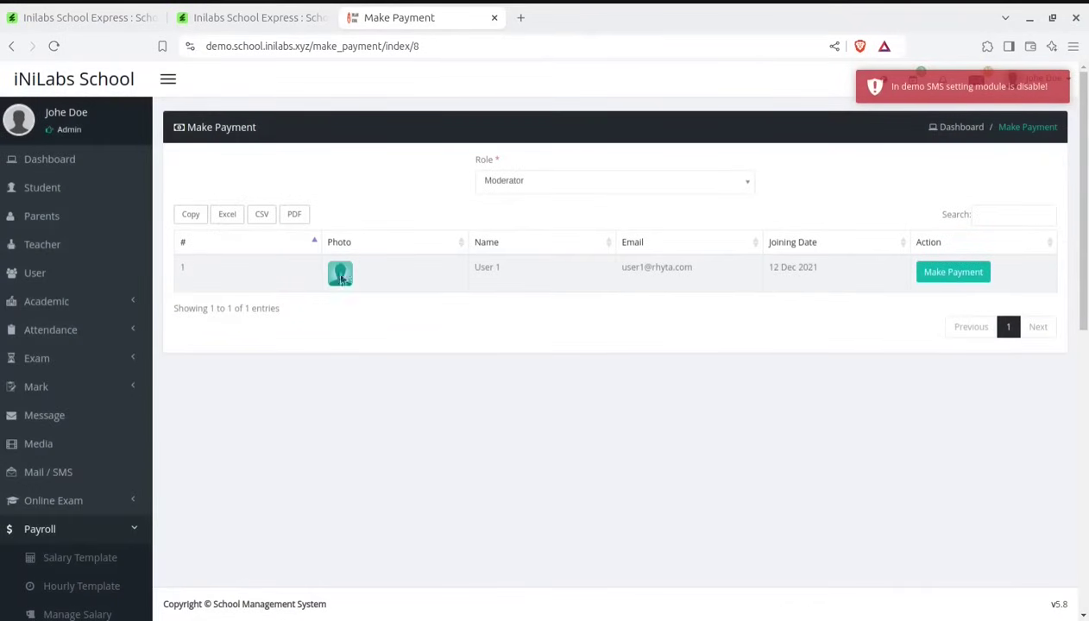
left_click(938, 271)
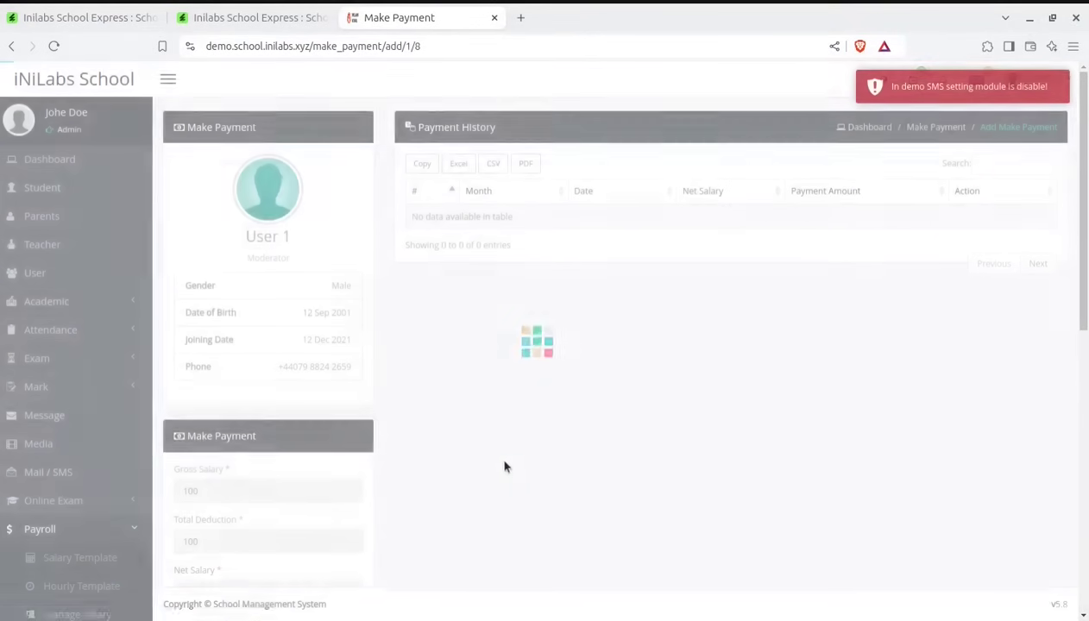
Examine the moderator's profile, payment history and the salary, month, amount, method and comments fields of the payment form.
scroll(370, 409, "down", 2)
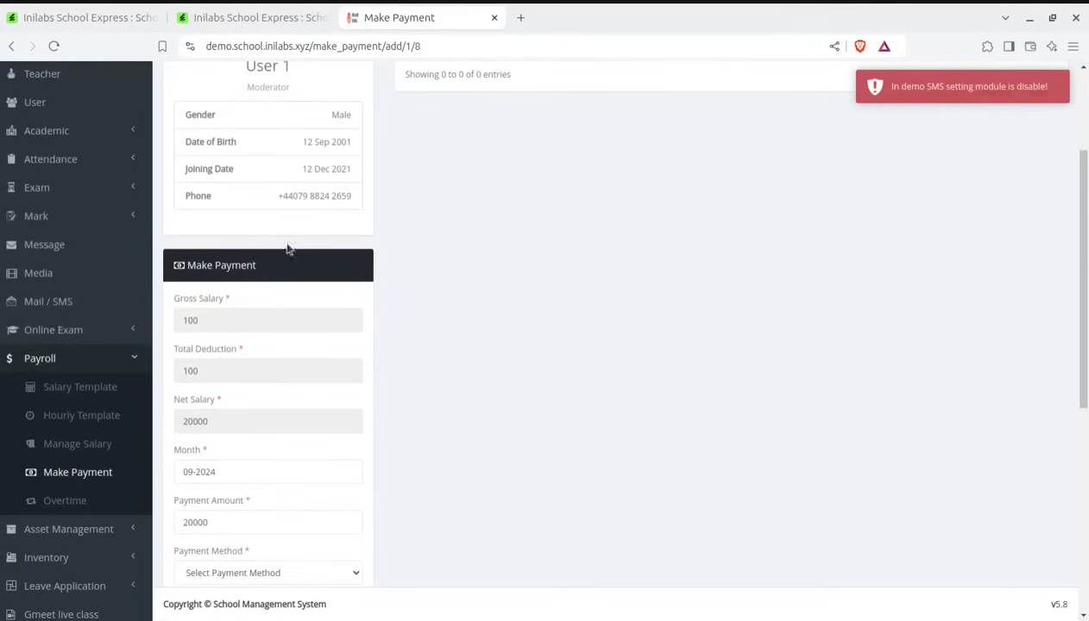
scroll(330, 375, "down", 3)
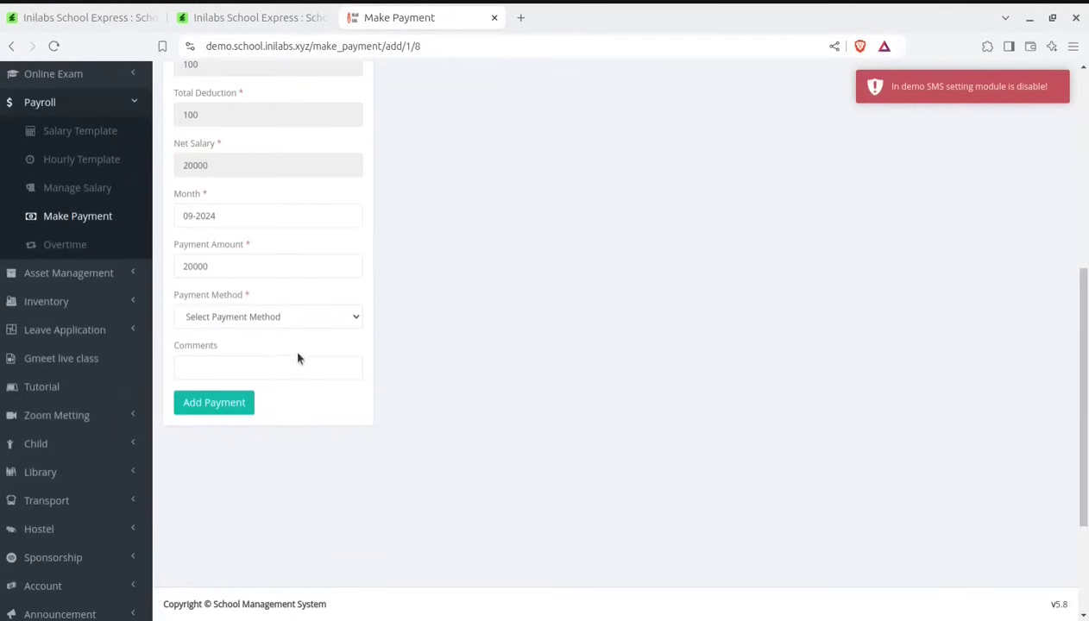
scroll(300, 327, "up", 2)
scroll(263, 224, "up", 2)
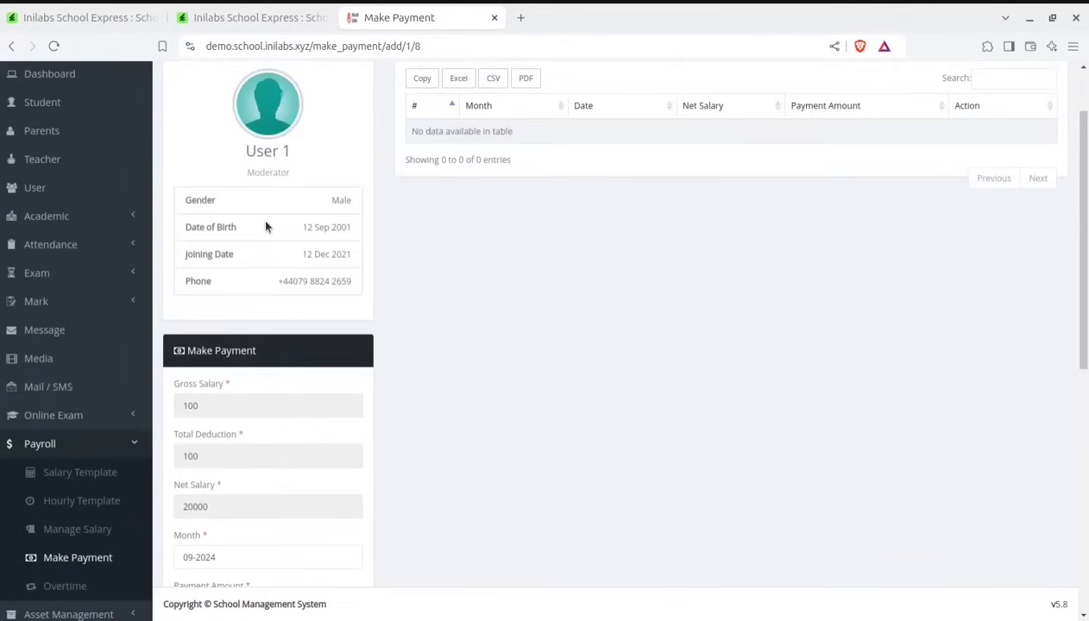
scroll(345, 259, "down", 2)
scroll(305, 322, "down", 1)
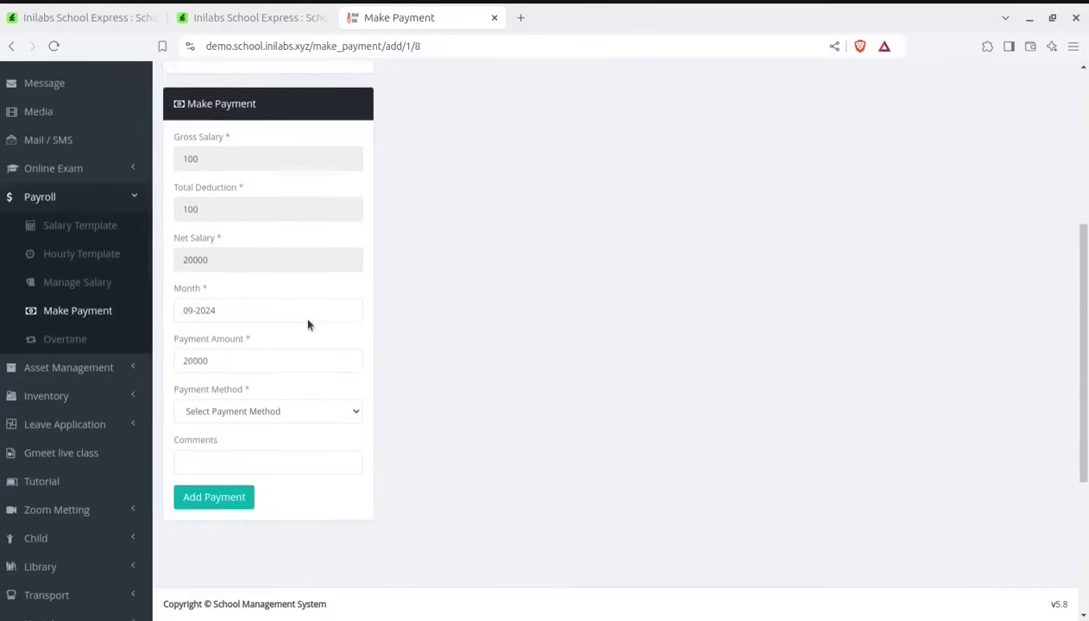
scroll(308, 324, "down", 2)
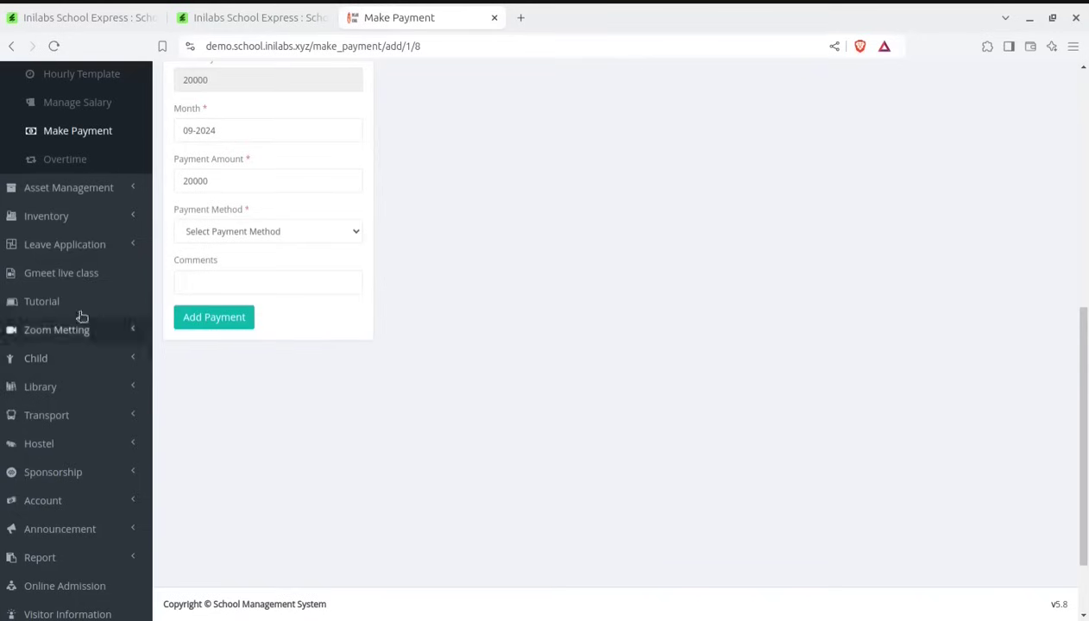
Look over the Payment Method choices of the payment form without selecting one.
left_click(294, 240)
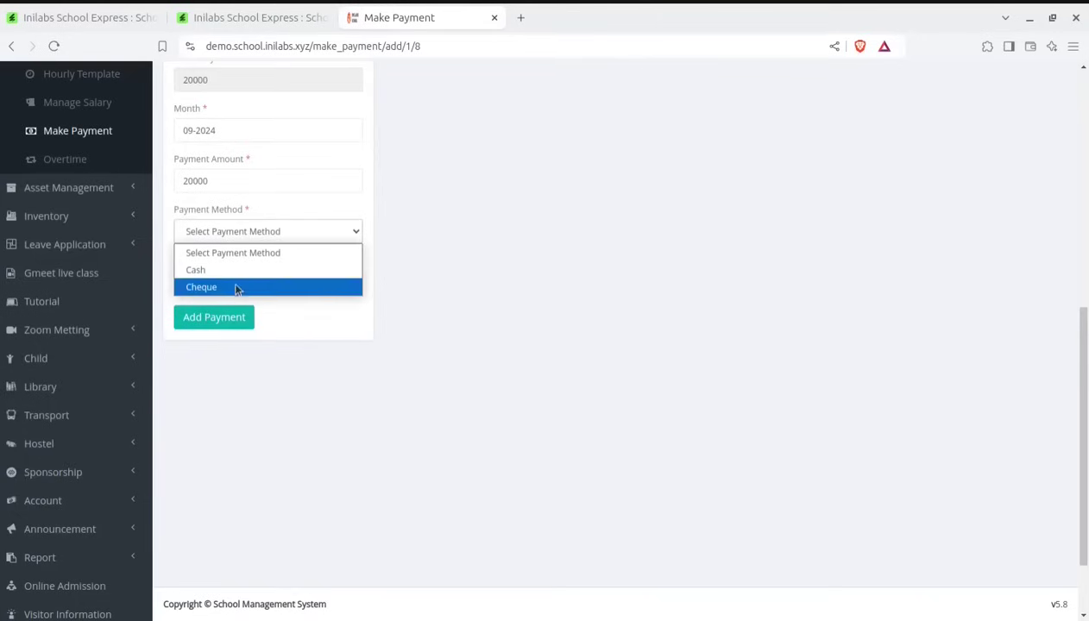
left_click(566, 300)
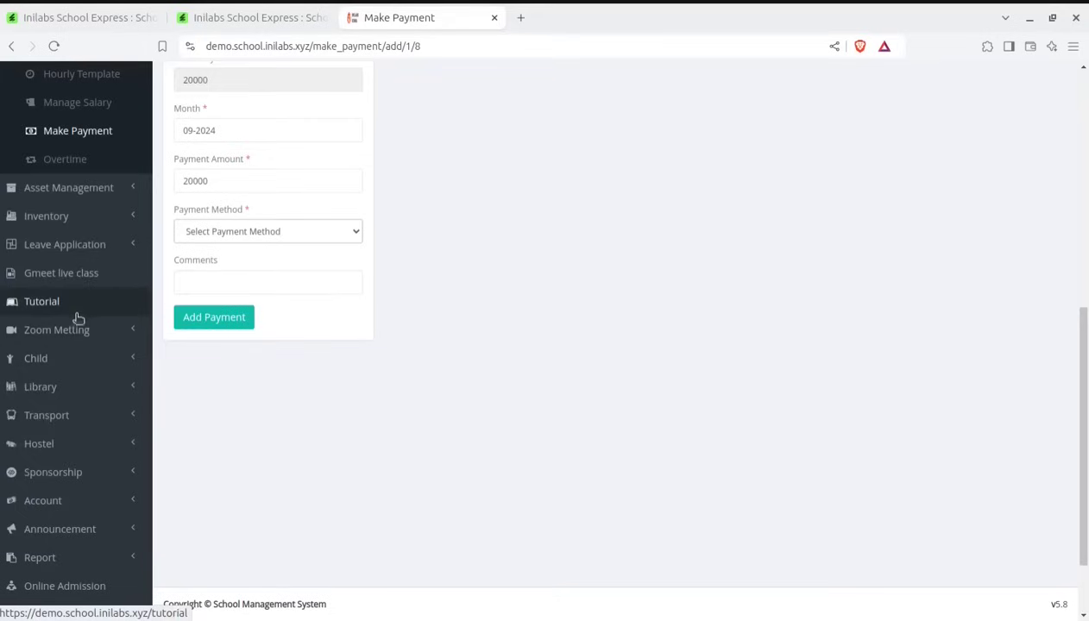
left_click(294, 233)
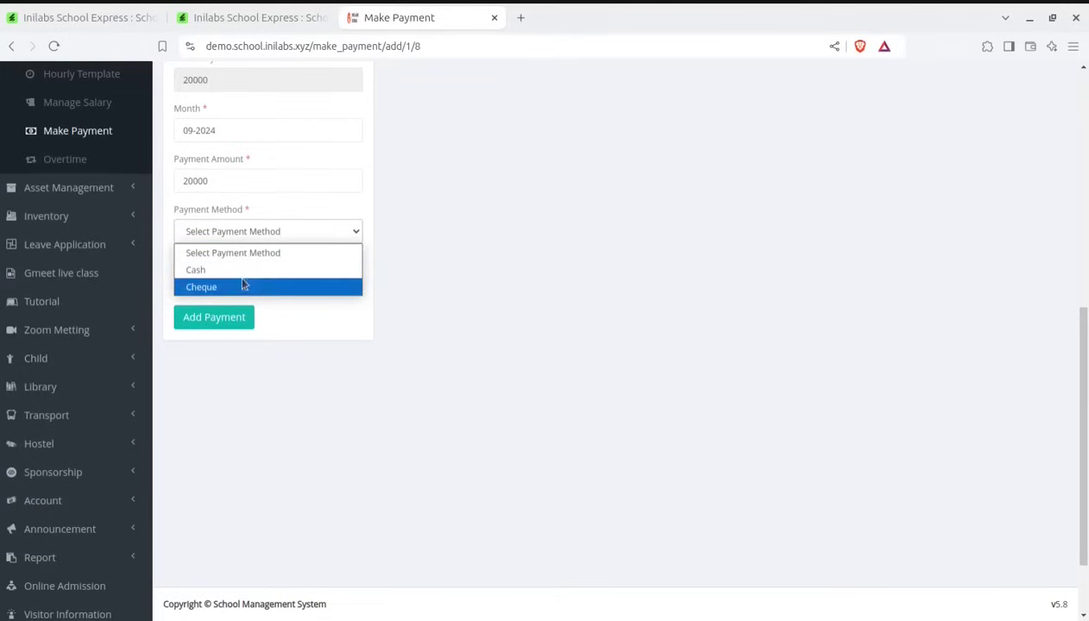
left_click(402, 305)
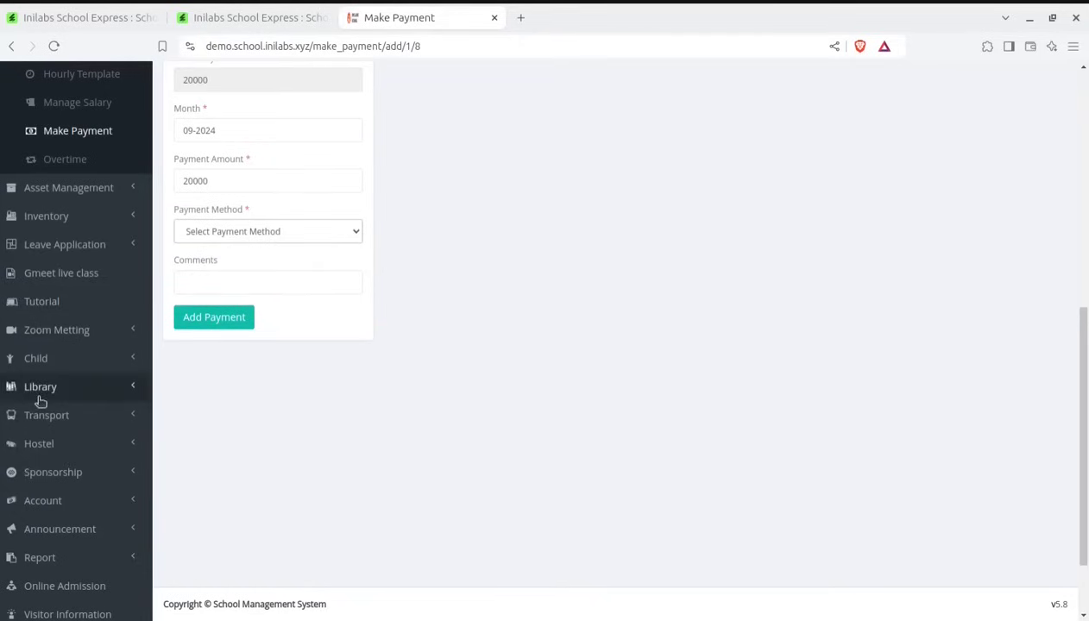
View the Payroll Overtime list with its roles, users, dates, hours and total amounts.
scroll(42, 403, "up", 1)
left_click(53, 246)
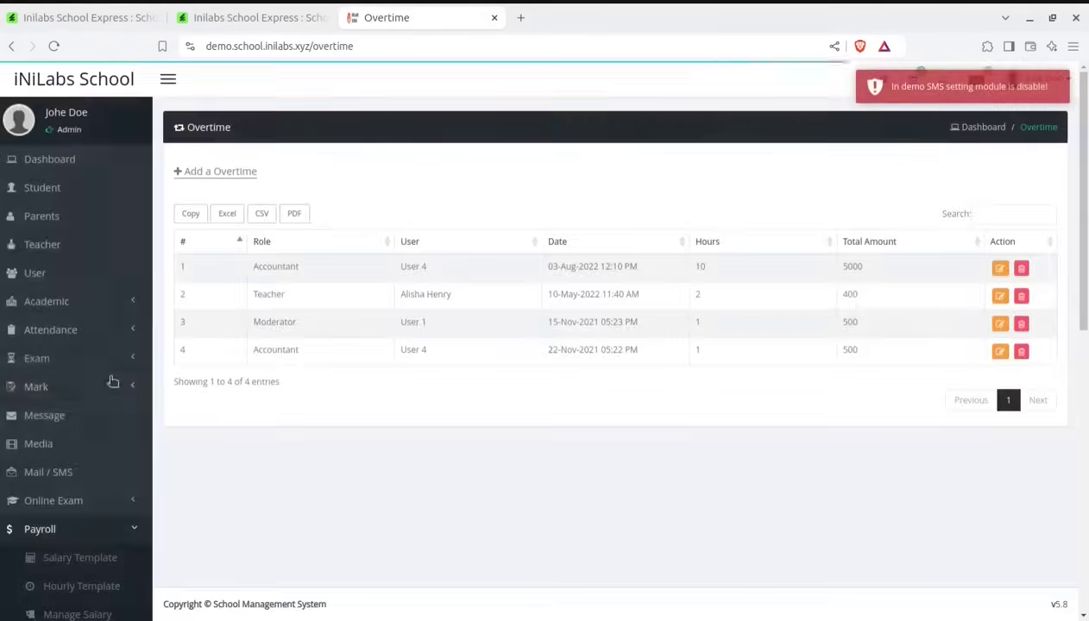
scroll(107, 491, "down", 2)
scroll(90, 438, "down", 3)
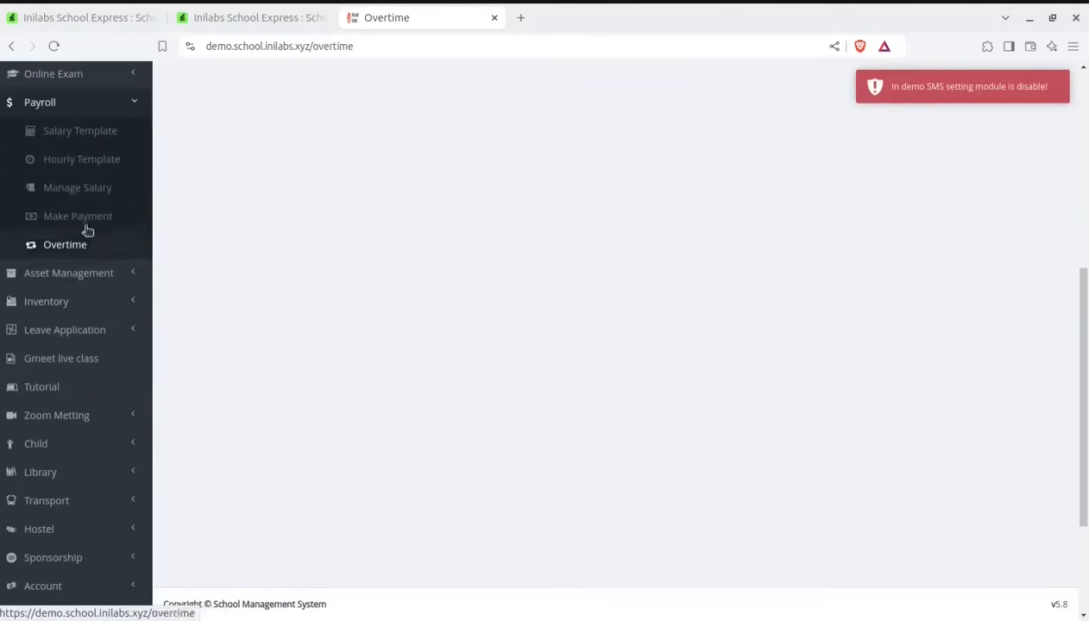
View the Asset Management vendor list and open the Apple vendor for editing to see its contact fields.
left_click(75, 278)
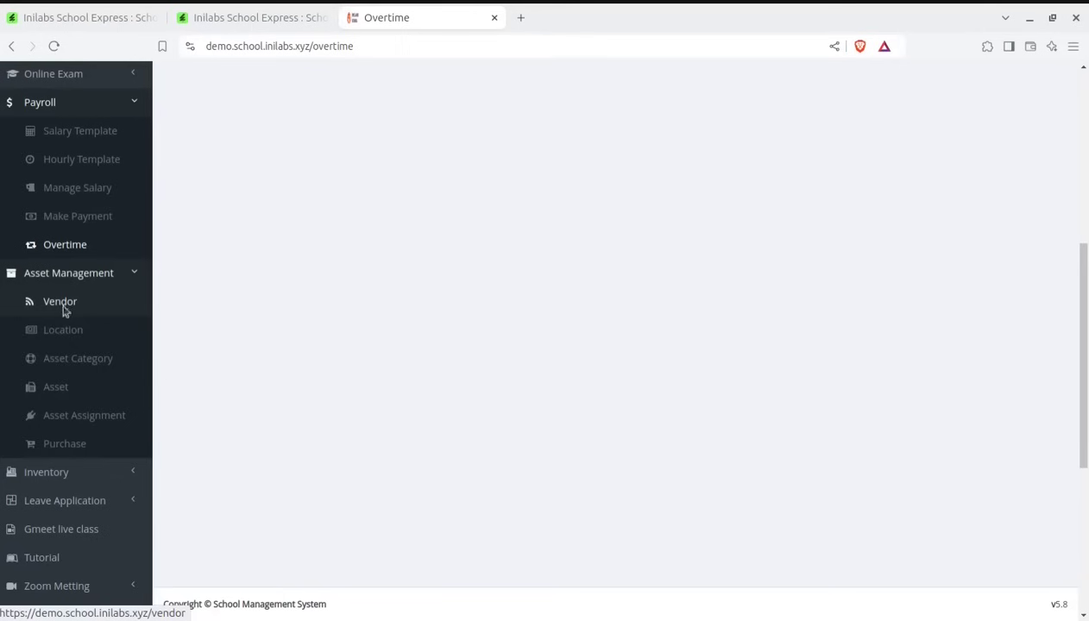
left_click(63, 308)
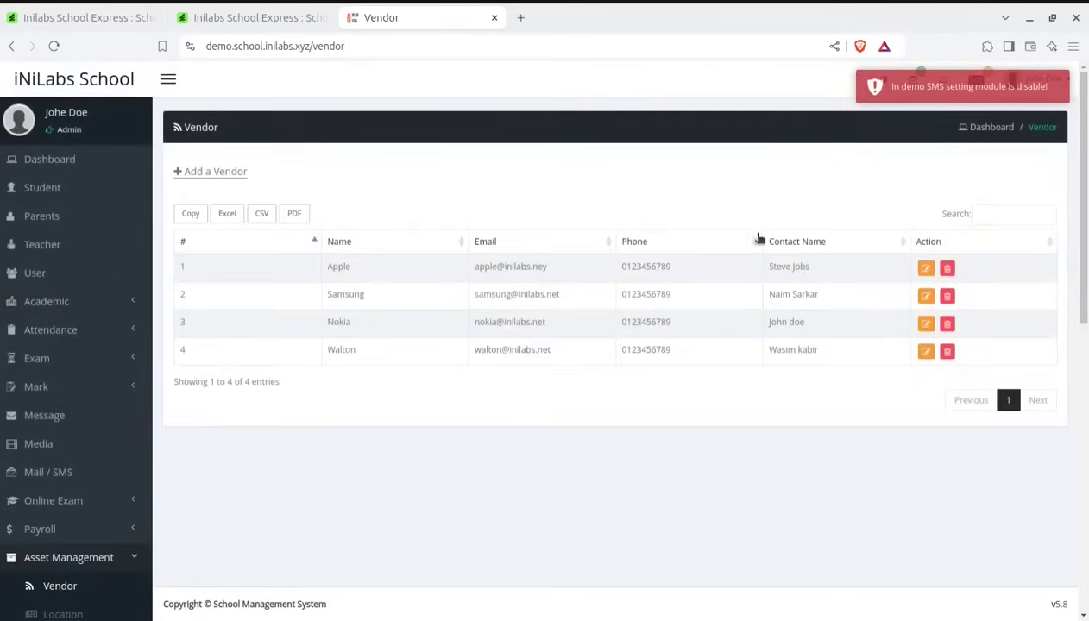
left_click(925, 269)
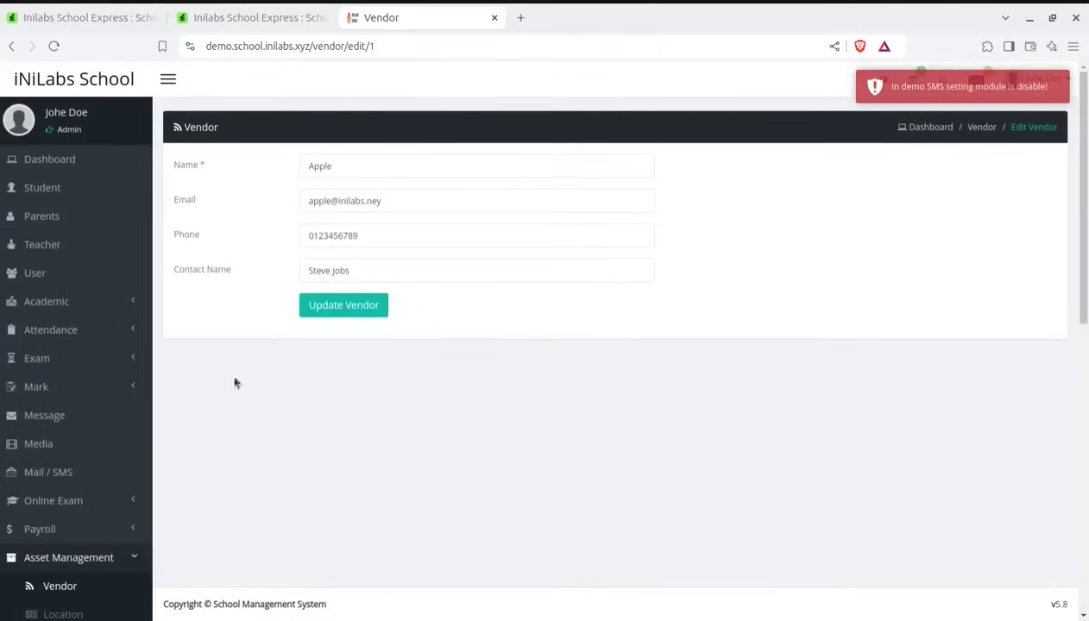
View the asset Location list with its location names and descriptions.
scroll(141, 444, "down", 3)
left_click(64, 367)
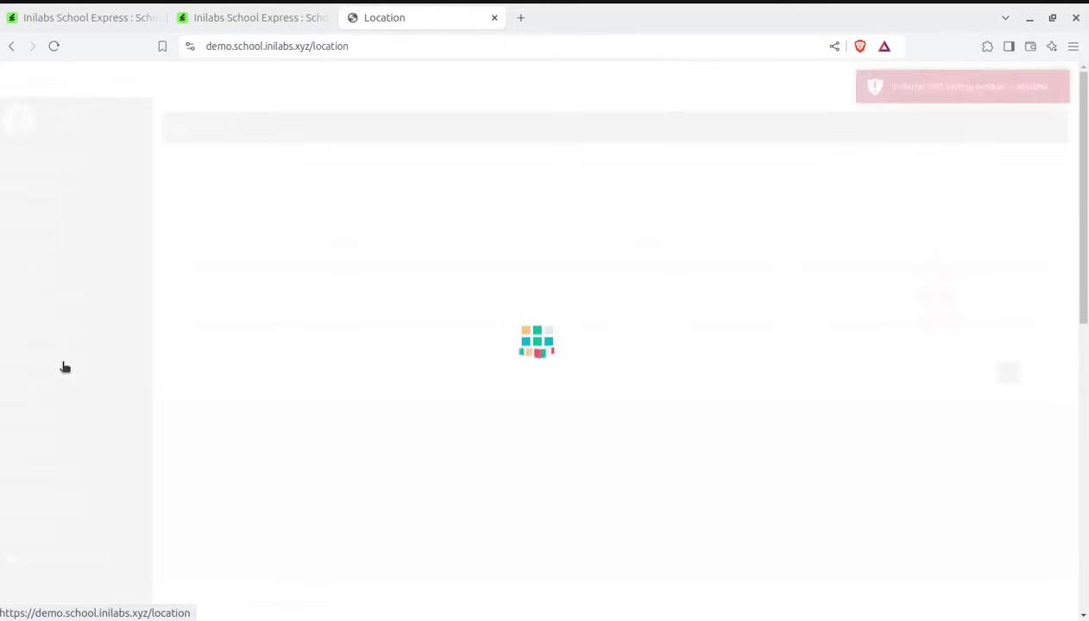
scroll(232, 429, "down", 3)
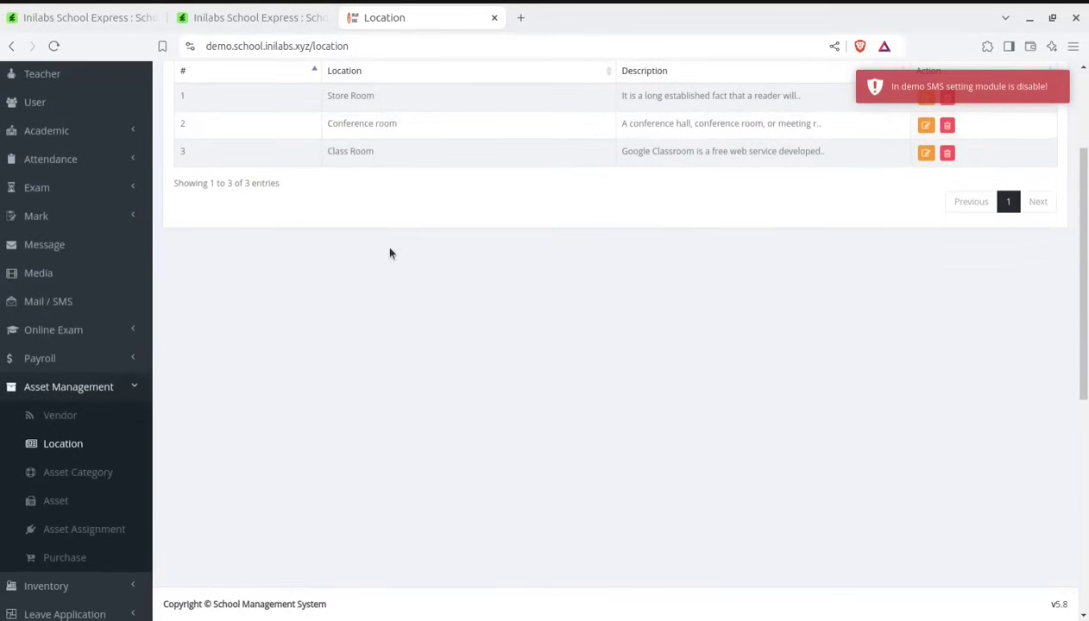
scroll(390, 254, "up", 3)
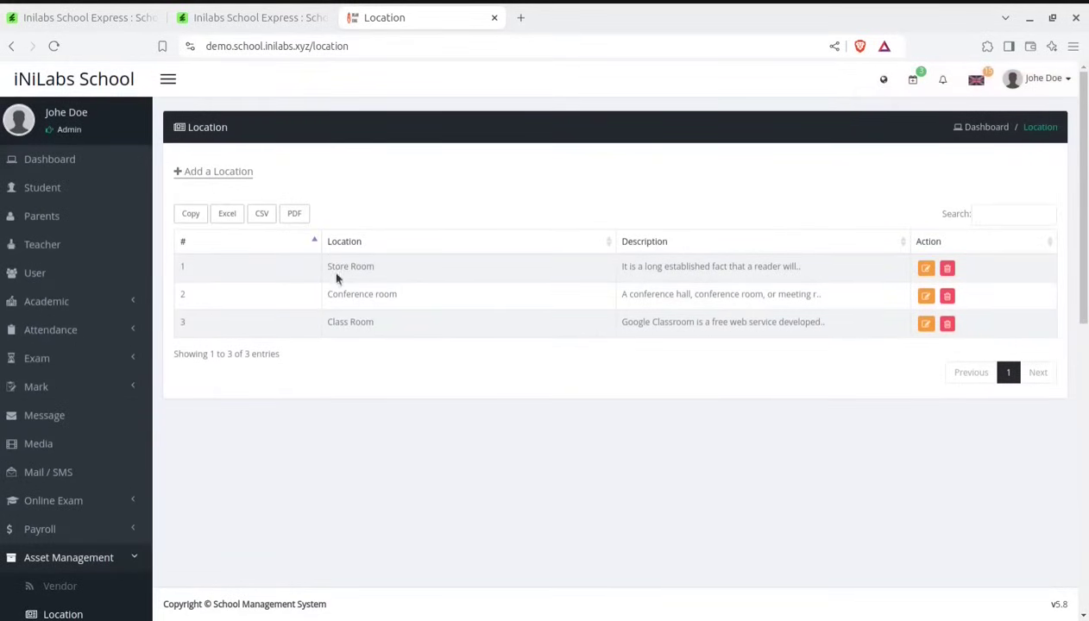
scroll(383, 390, "down", 8)
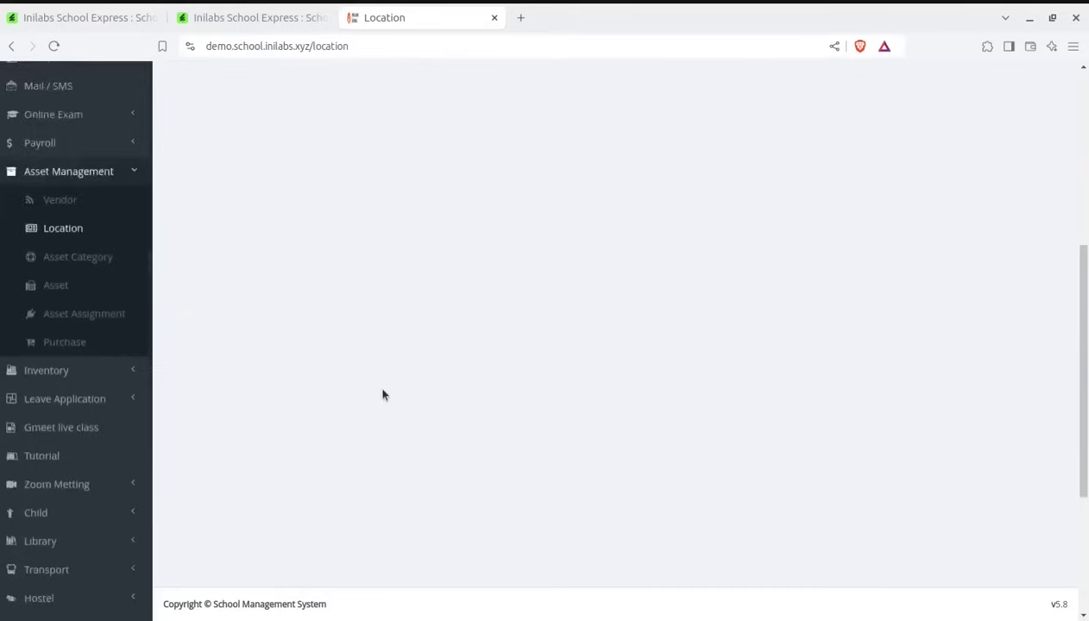
scroll(95, 389, "up", 3)
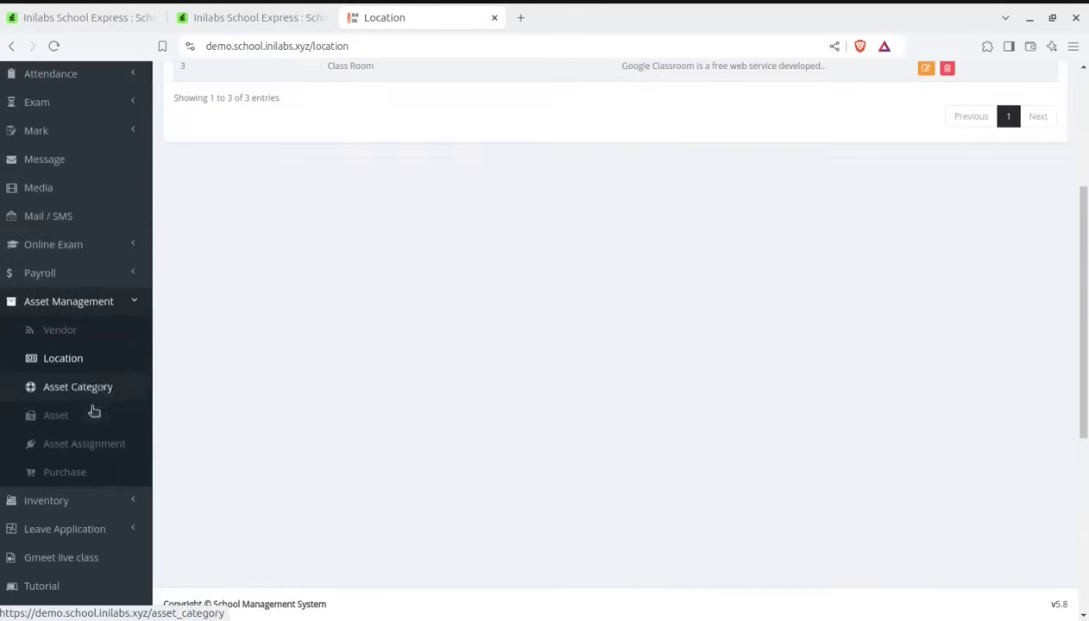
View the Asset Category and Asset lists, and open the Cricket Ball asset for editing.
left_click(79, 387)
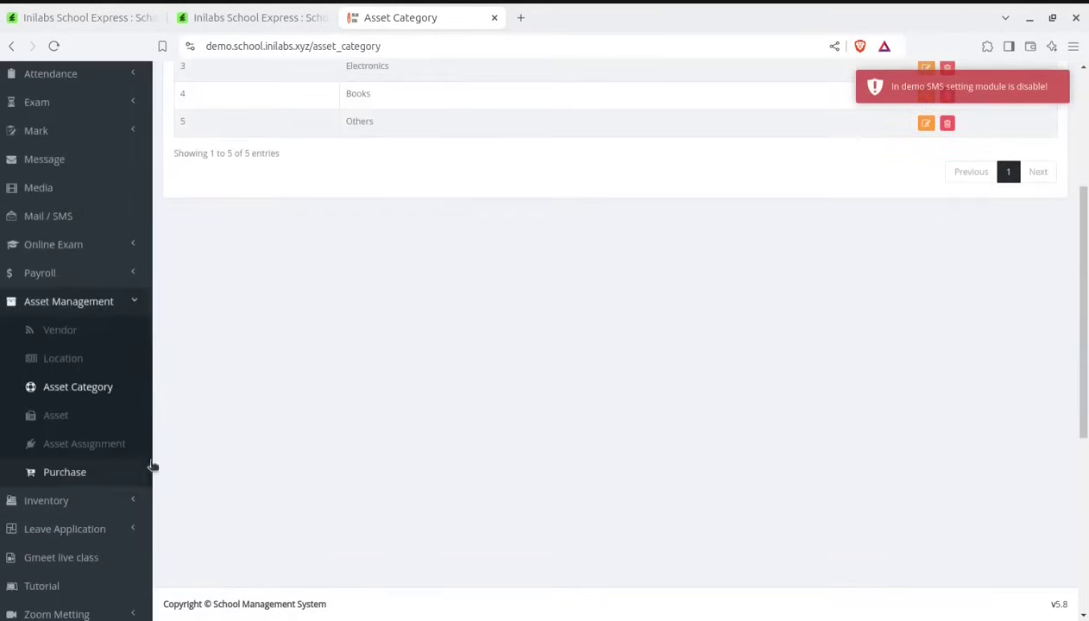
left_click(55, 416)
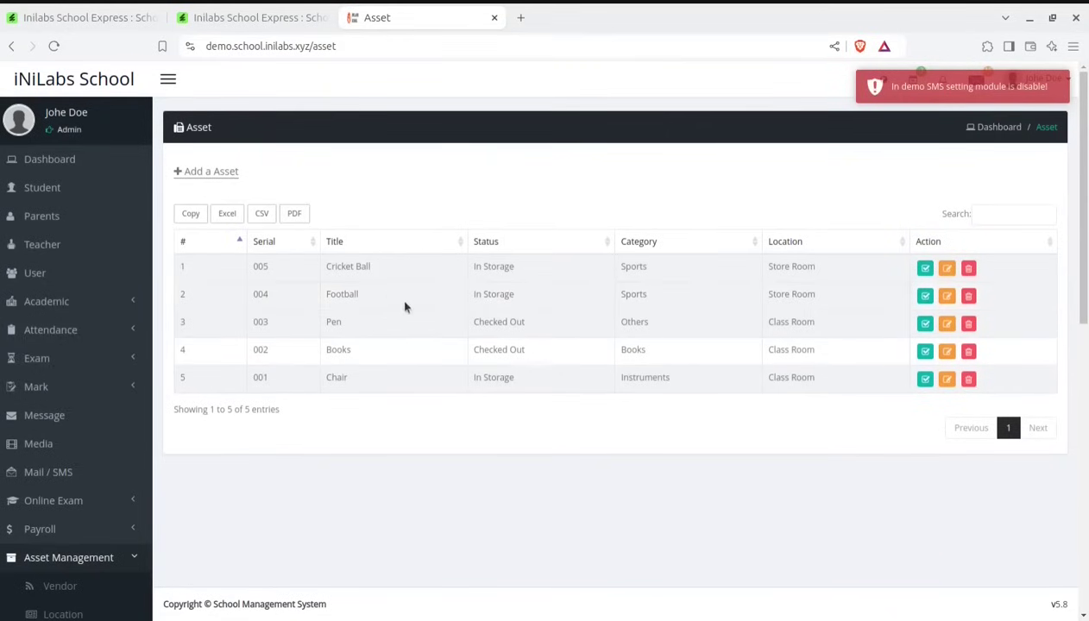
left_click(947, 268)
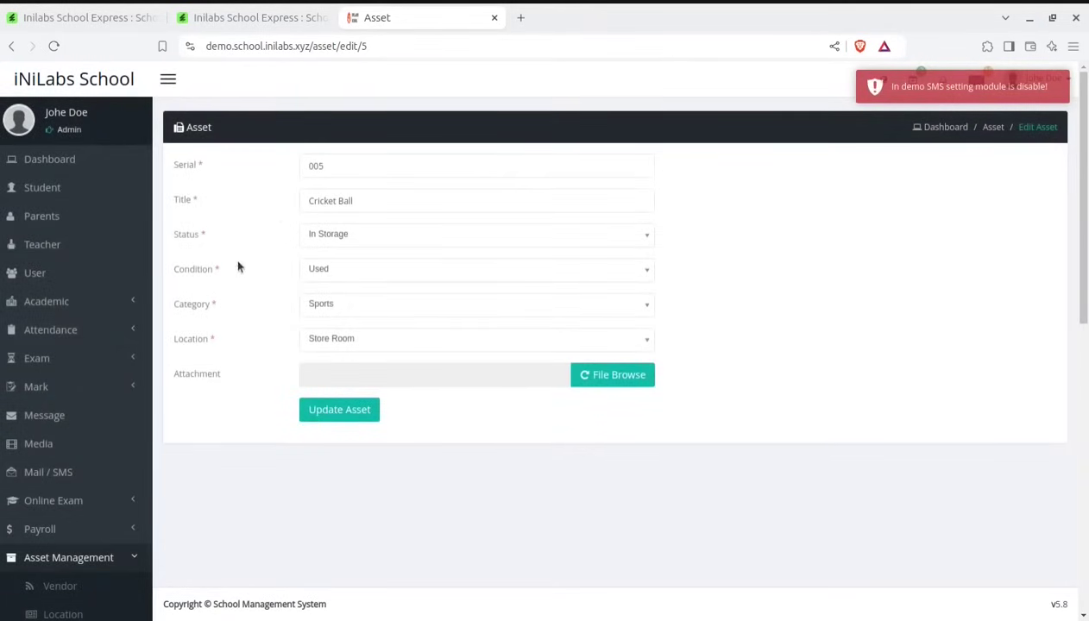
Check the status options of the Cricket Ball asset, and view the Asset Assignment list.
left_click(378, 238)
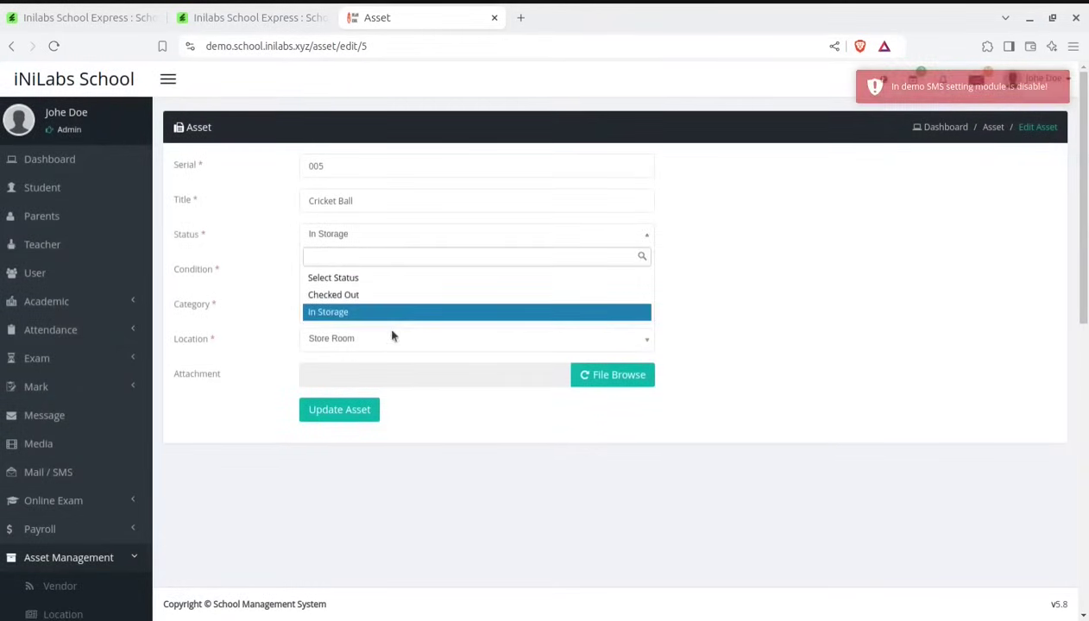
left_click(796, 271)
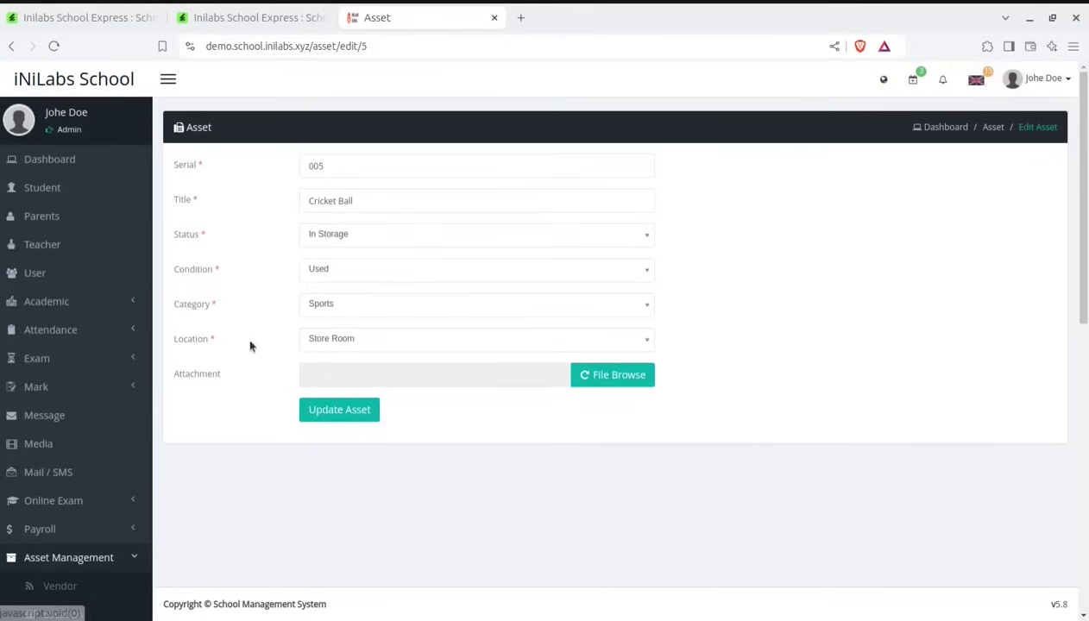
scroll(250, 373, "down", 2)
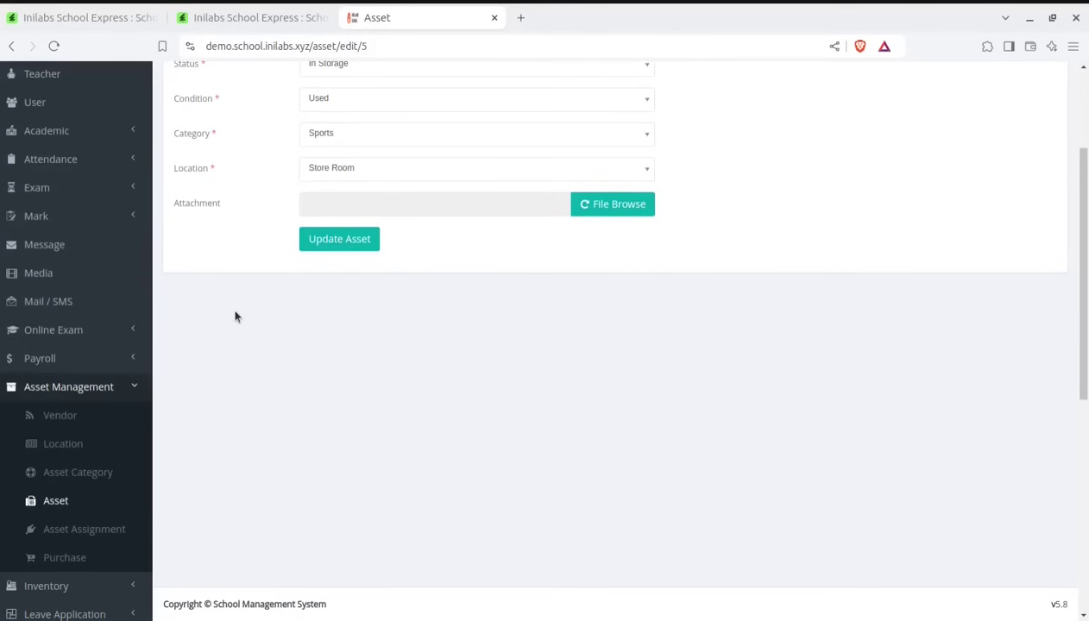
scroll(235, 317, "down", 1)
left_click(78, 445)
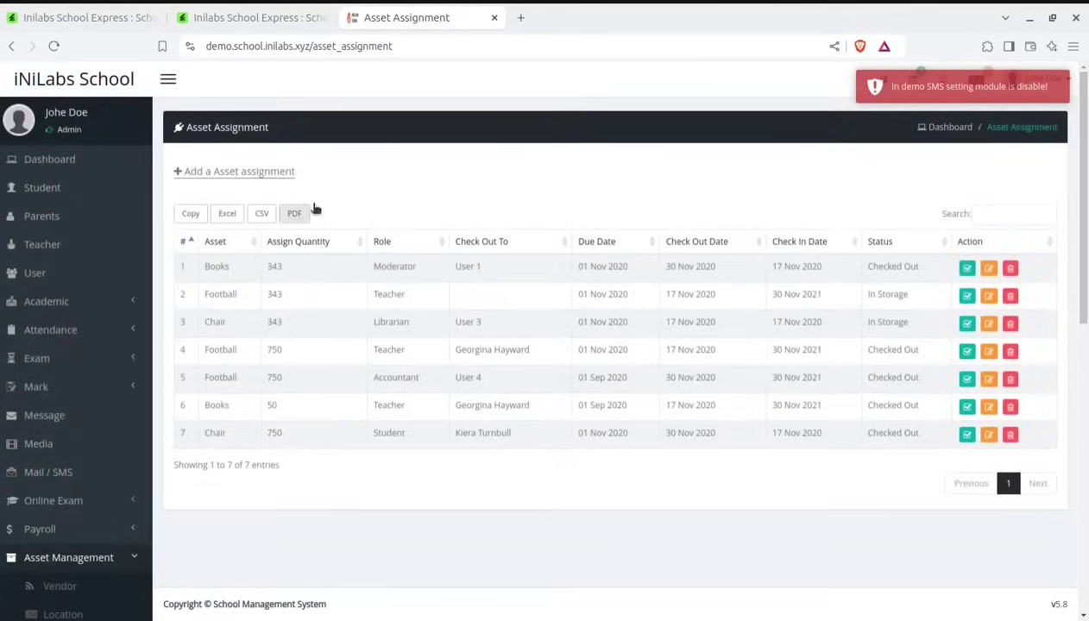
View the asset Purchase list and open a blank form for adding a purchase.
scroll(109, 515, "down", 2)
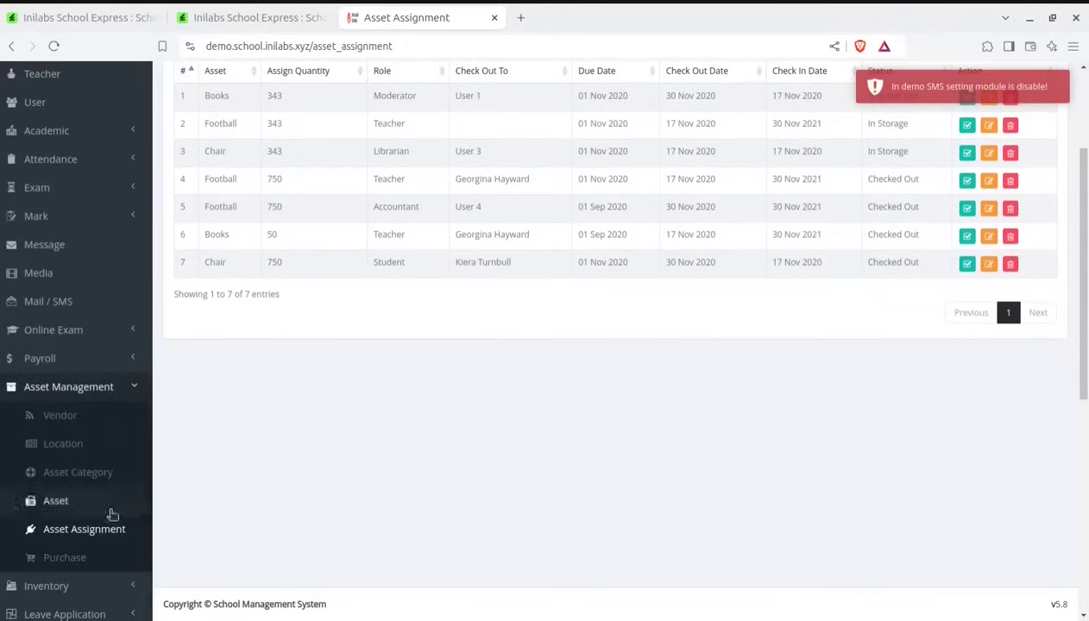
left_click(90, 559)
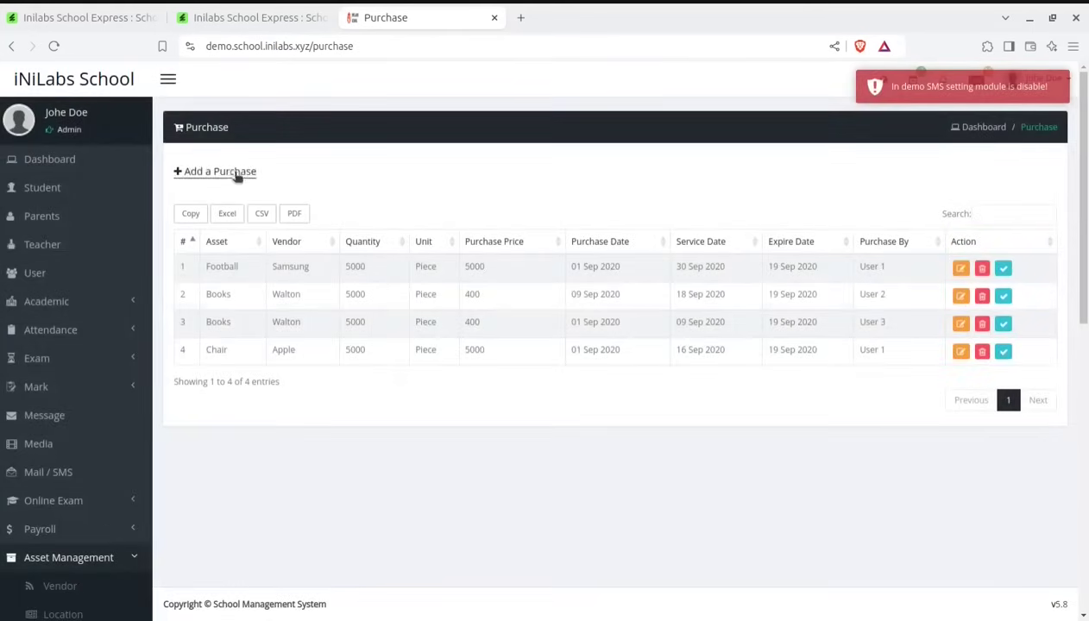
left_click(235, 175)
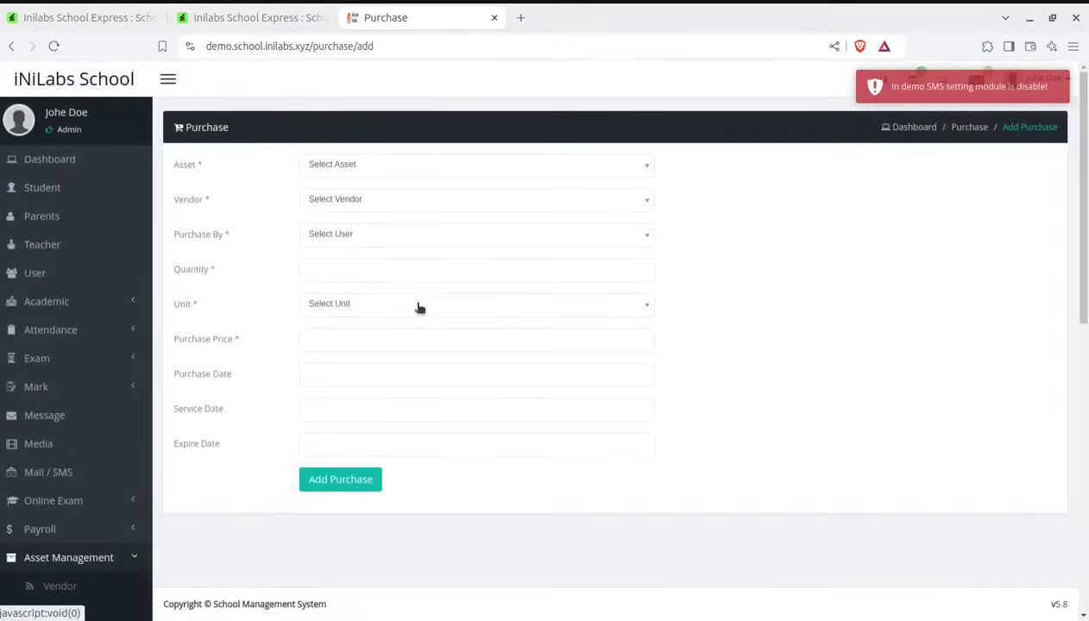
Look through the Inventory module's entries and view its Category list with names and descriptions.
scroll(170, 443, "down", 4)
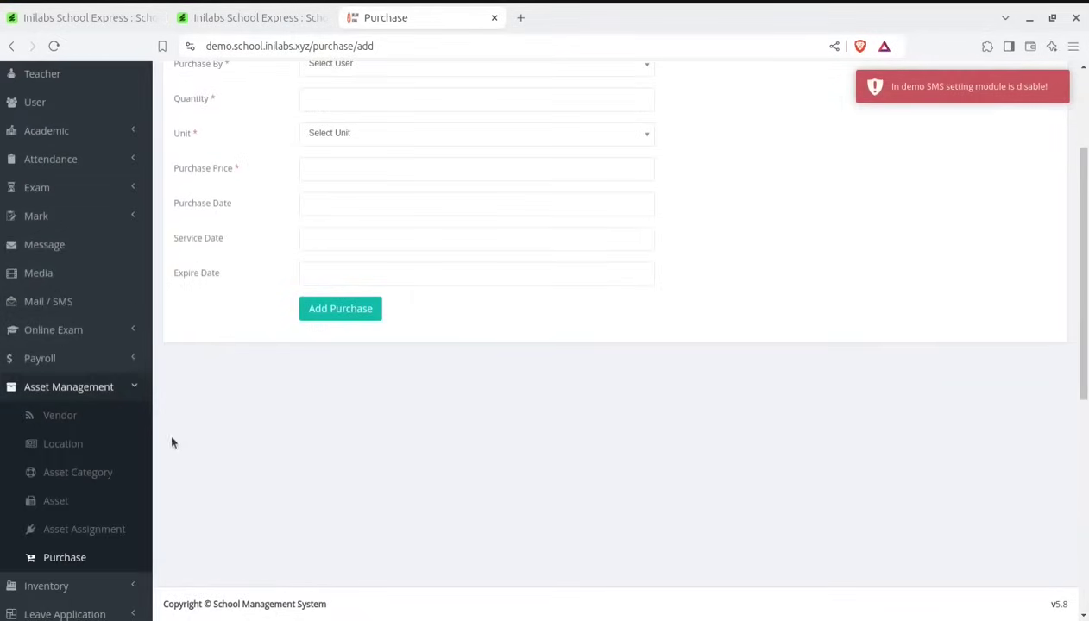
left_click(75, 417)
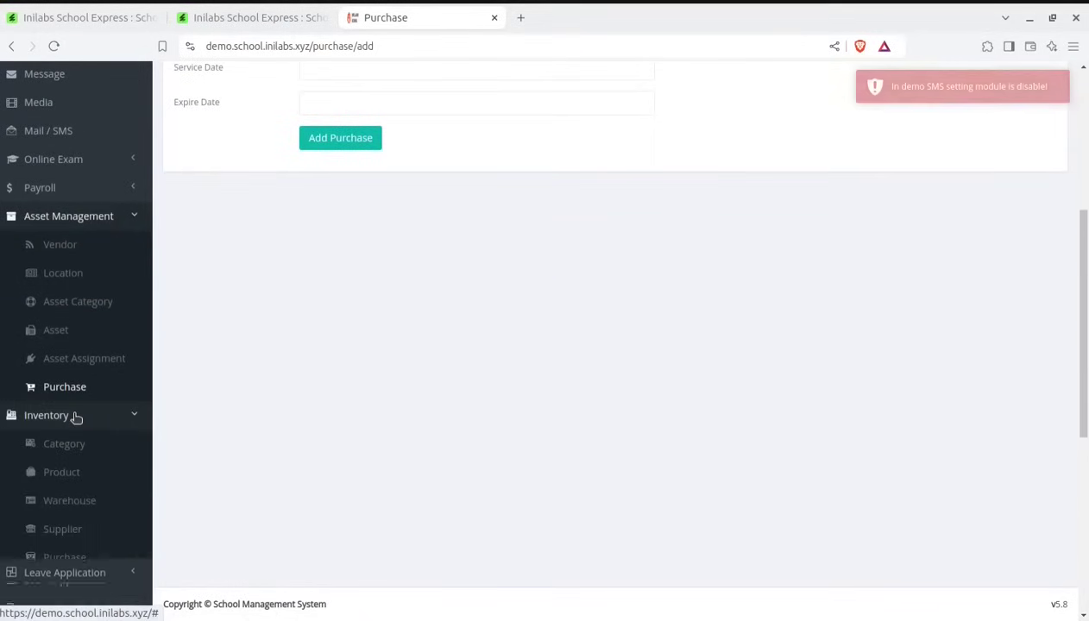
scroll(318, 372, "down", 3)
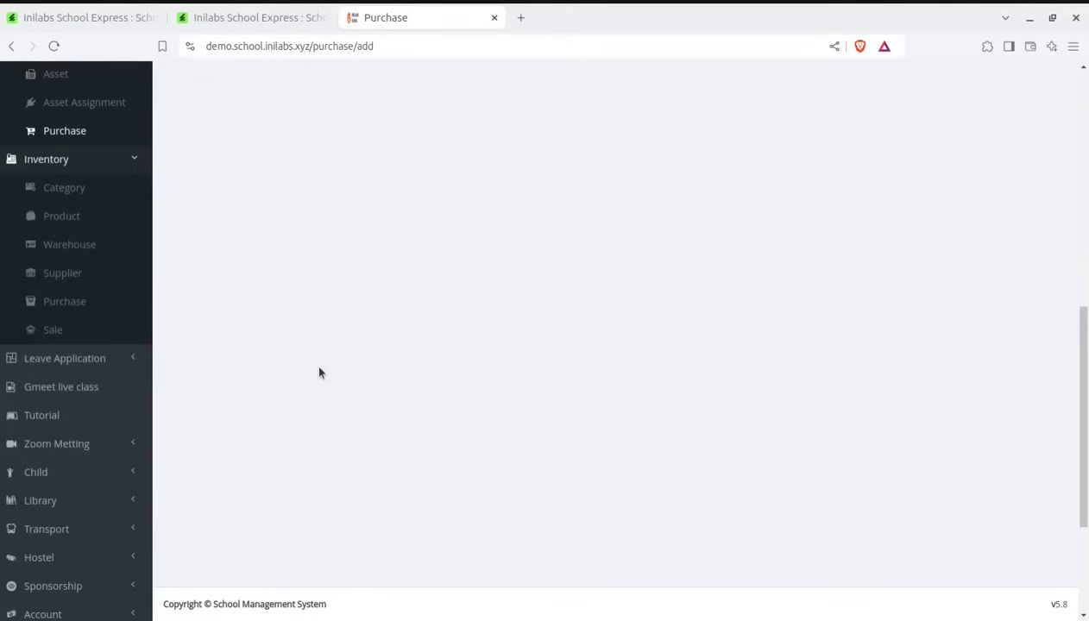
scroll(293, 374, "up", 3)
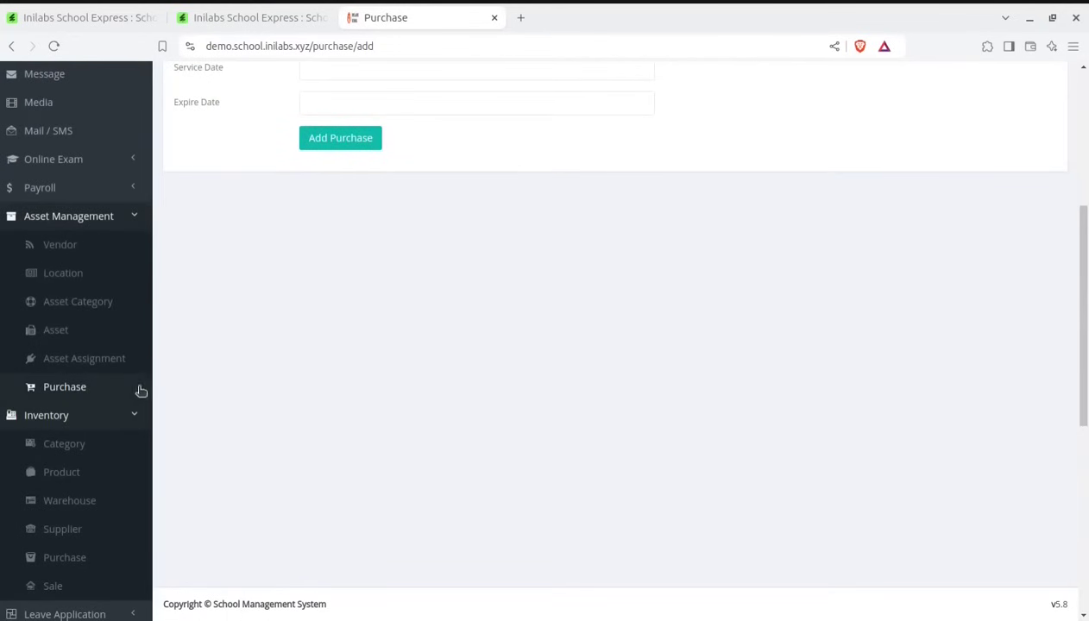
left_click(79, 450)
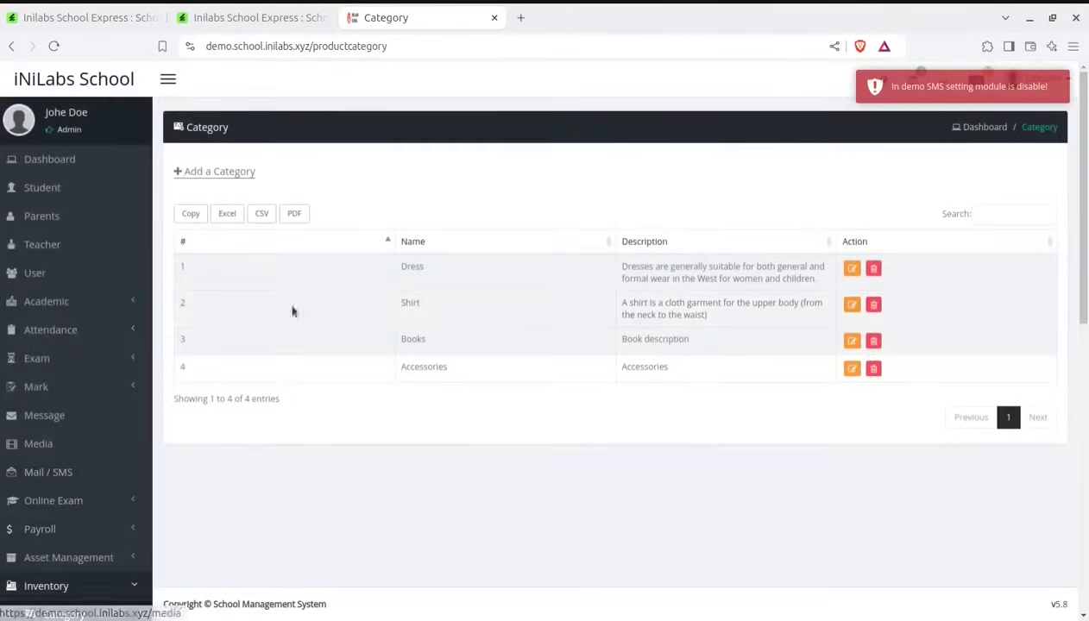
View the Inventory Product list with buying and selling prices, and the Warehouse list with codes and contact details.
scroll(292, 309, "down", 2)
left_click(76, 480)
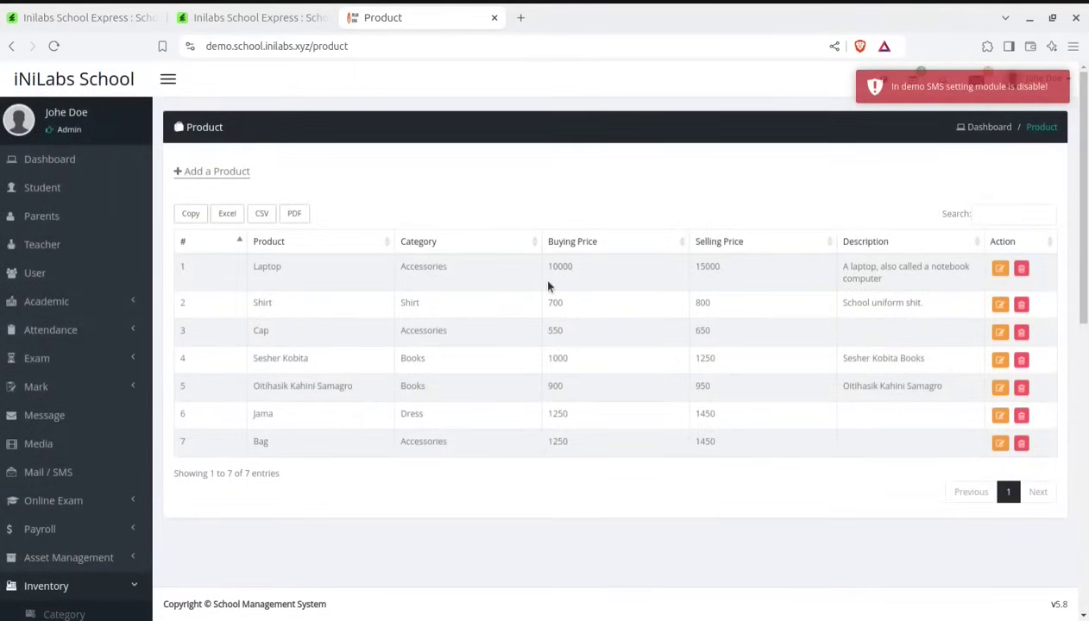
scroll(548, 285, "down", 3)
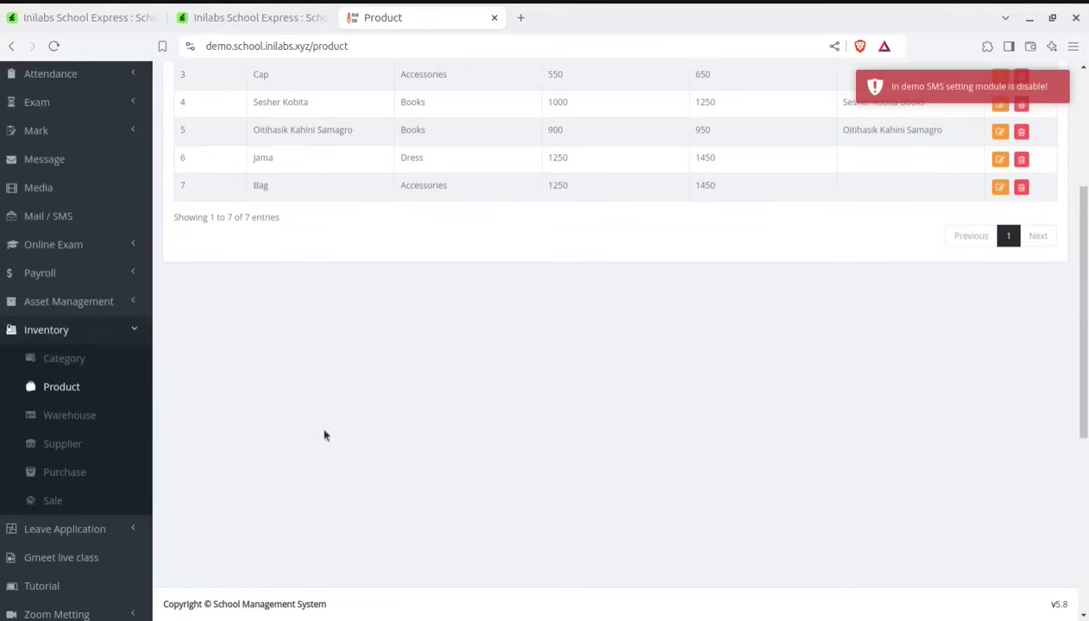
left_click(74, 427)
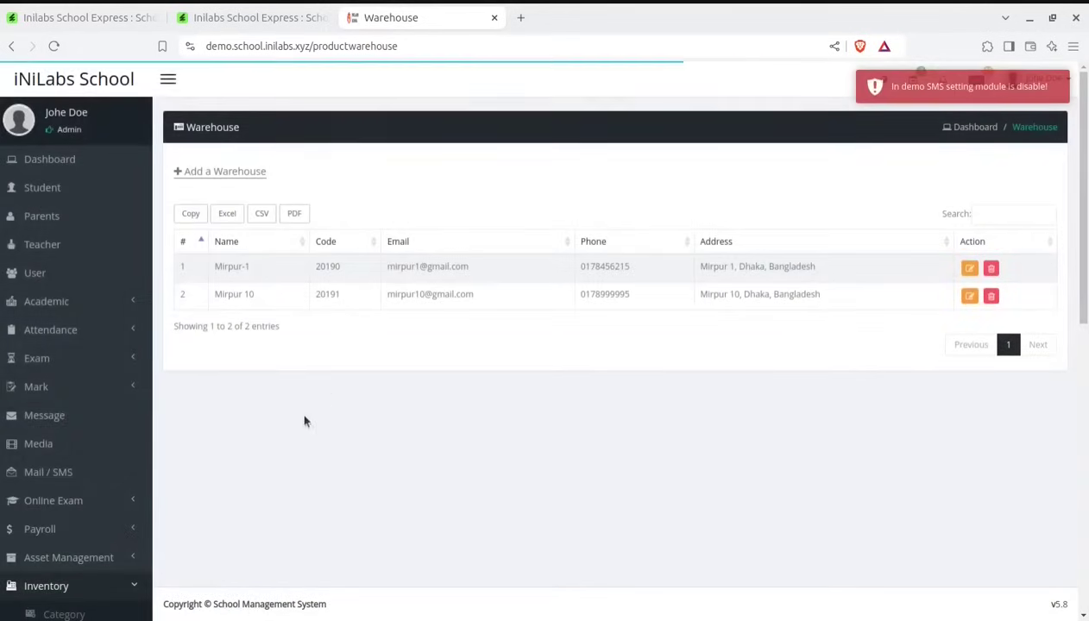
scroll(258, 449, "down", 4)
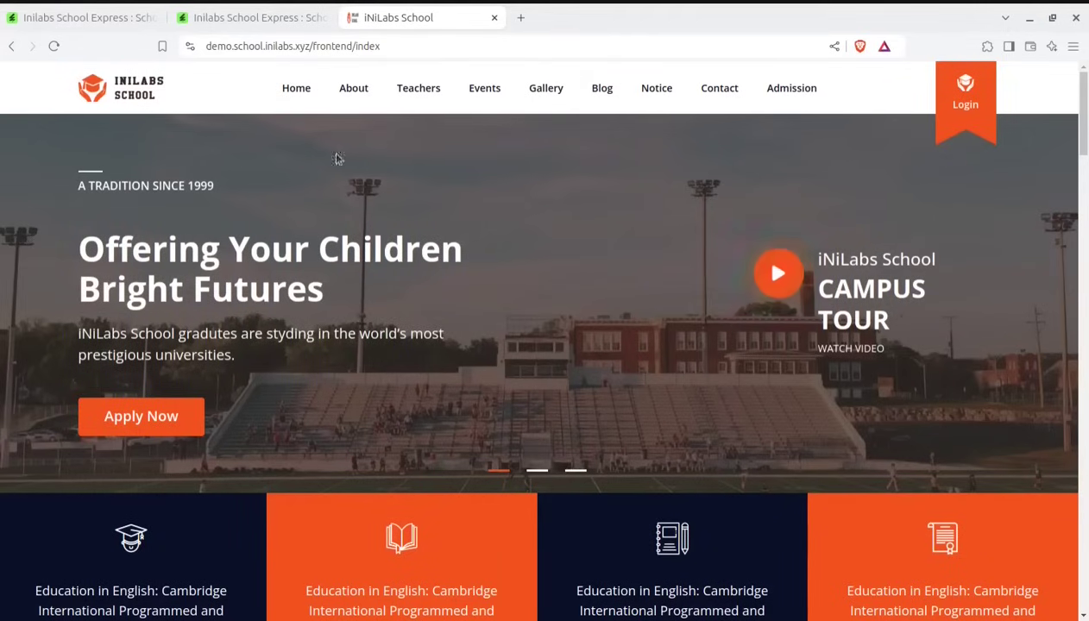
Examine the school's public website homepage, including the banner, About School, Fall 2025 application, principal's message and teachers sections.
scroll(376, 271, "down", 3)
scroll(377, 270, "up", 3)
scroll(233, 371, "down", 4)
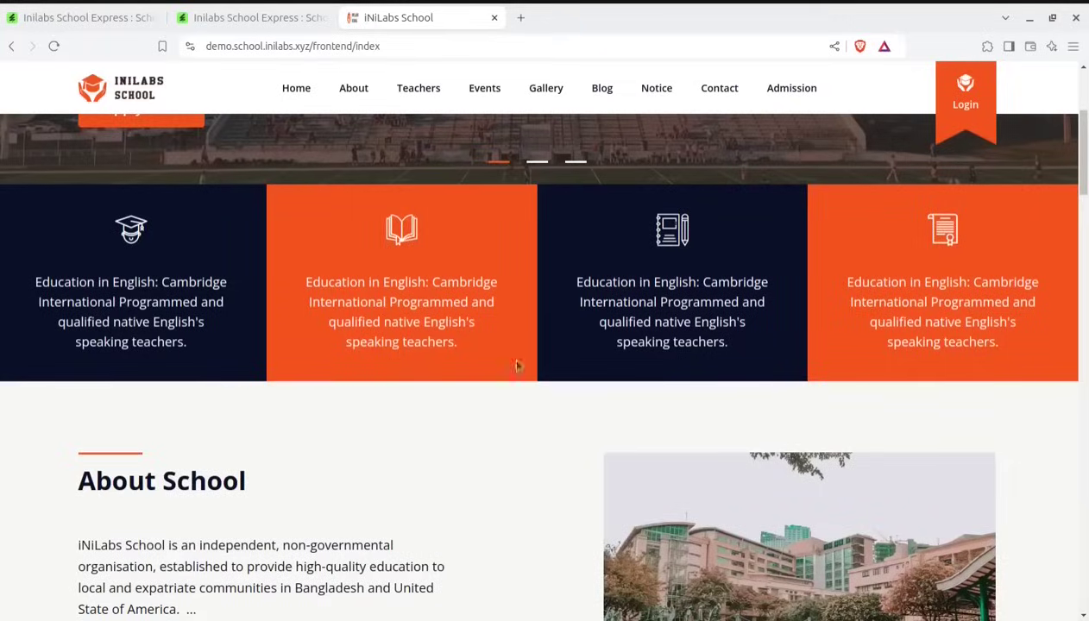
scroll(516, 366, "down", 2)
scroll(656, 376, "down", 2)
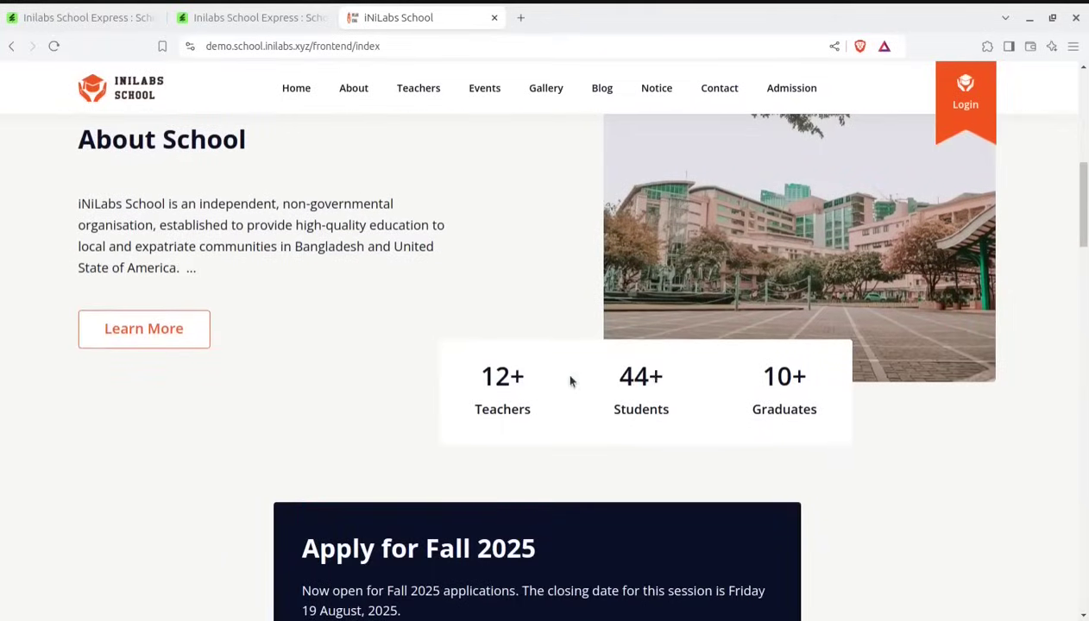
scroll(569, 380, "down", 4)
scroll(571, 382, "up", 8)
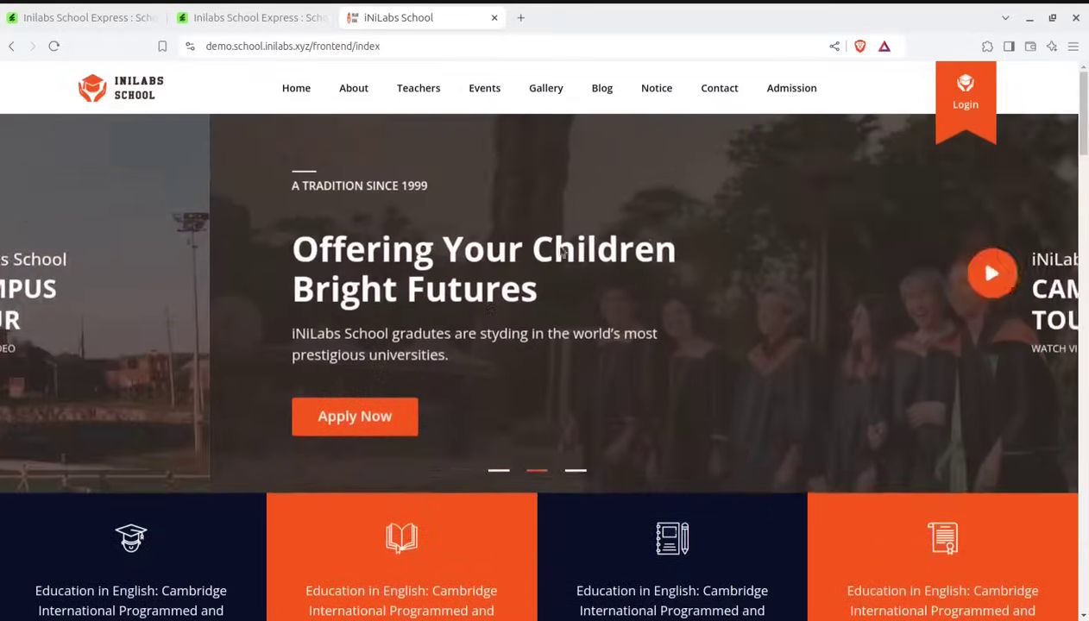
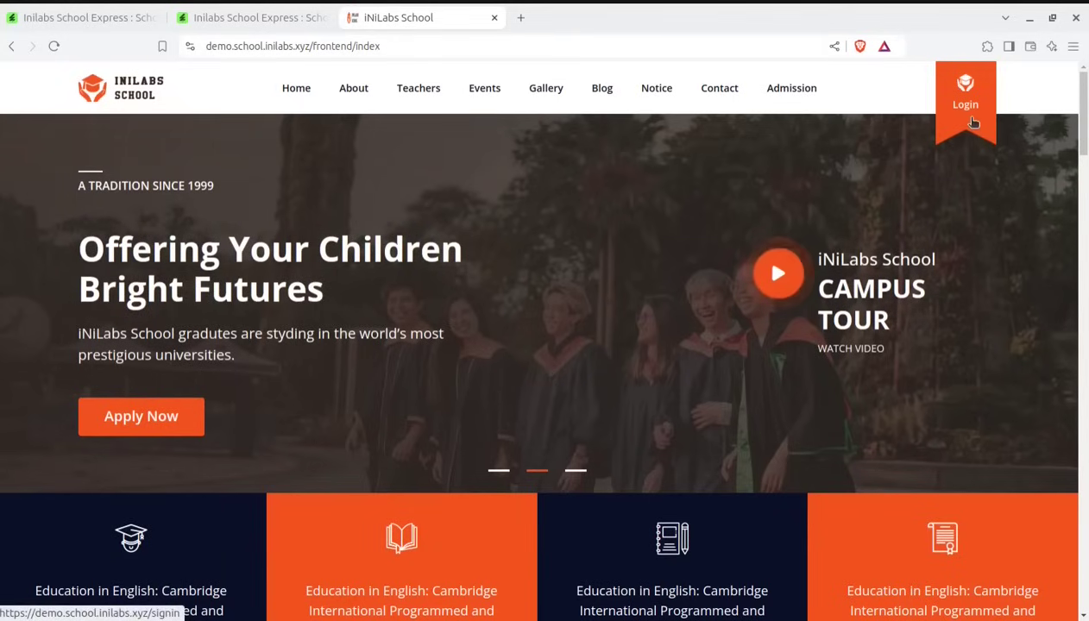
scroll(693, 309, "down", 12)
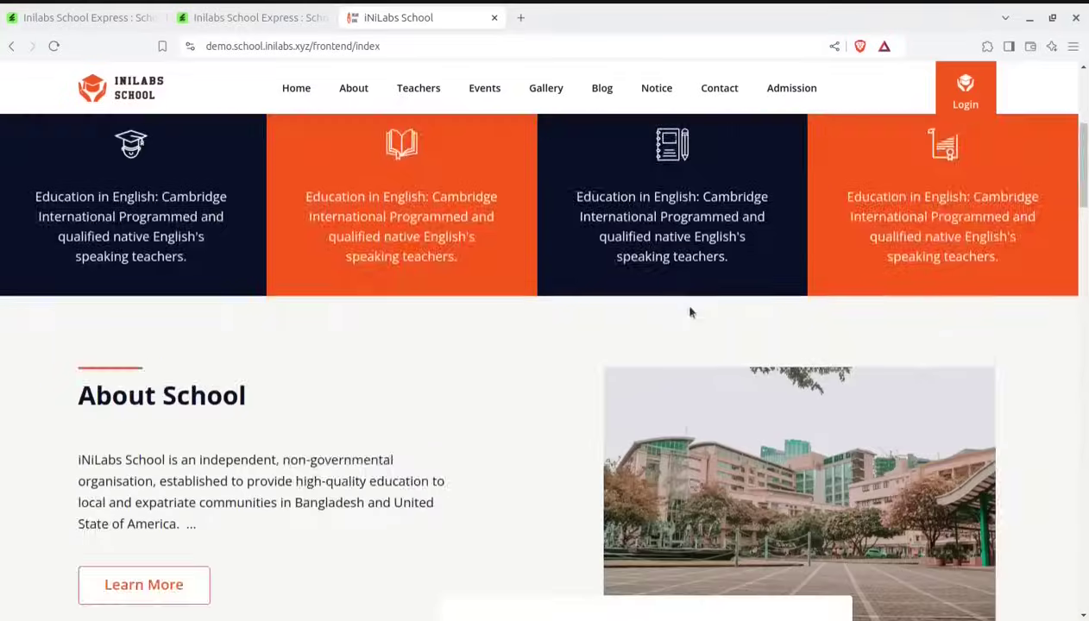
scroll(689, 313, "down", 3)
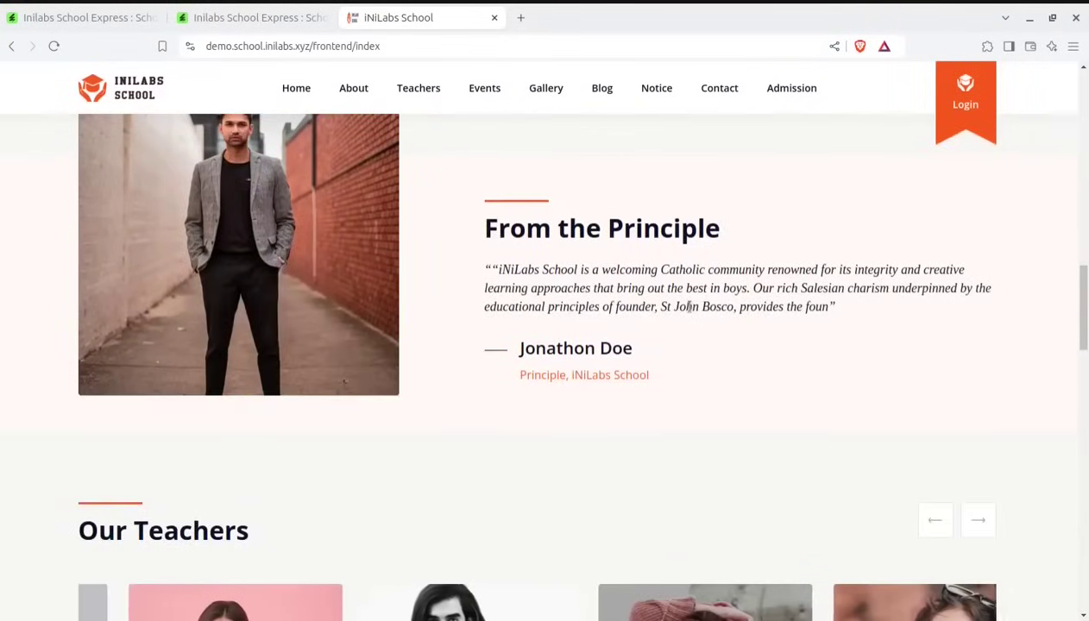
Return to the admin dashboard, look over the Inventory entries, and view the Leave Category list.
scroll(682, 302, "down", 2)
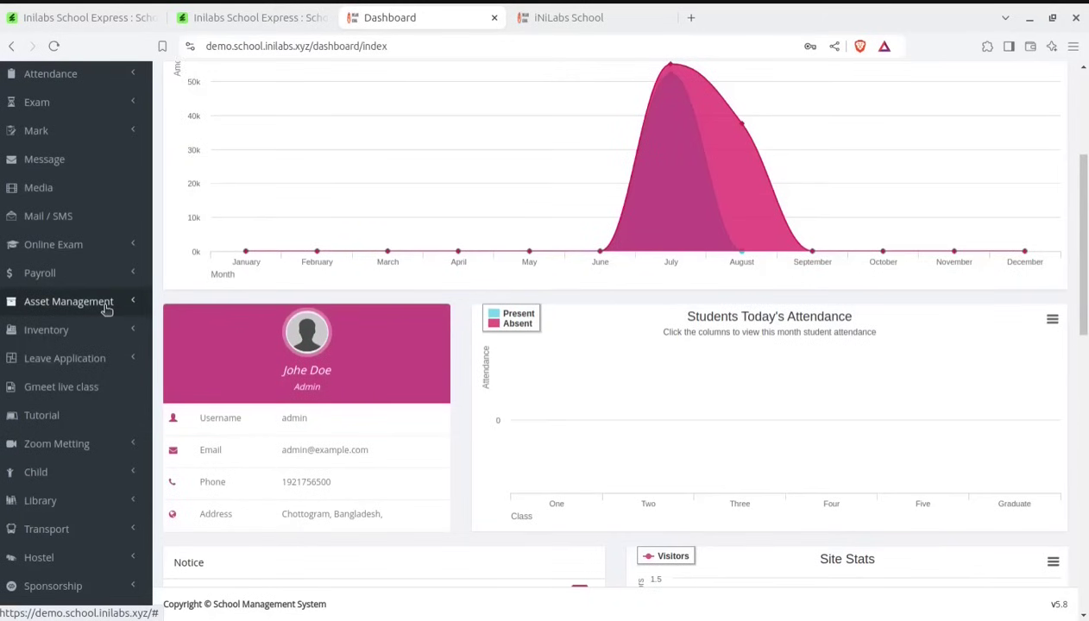
scroll(106, 309, "down", 1)
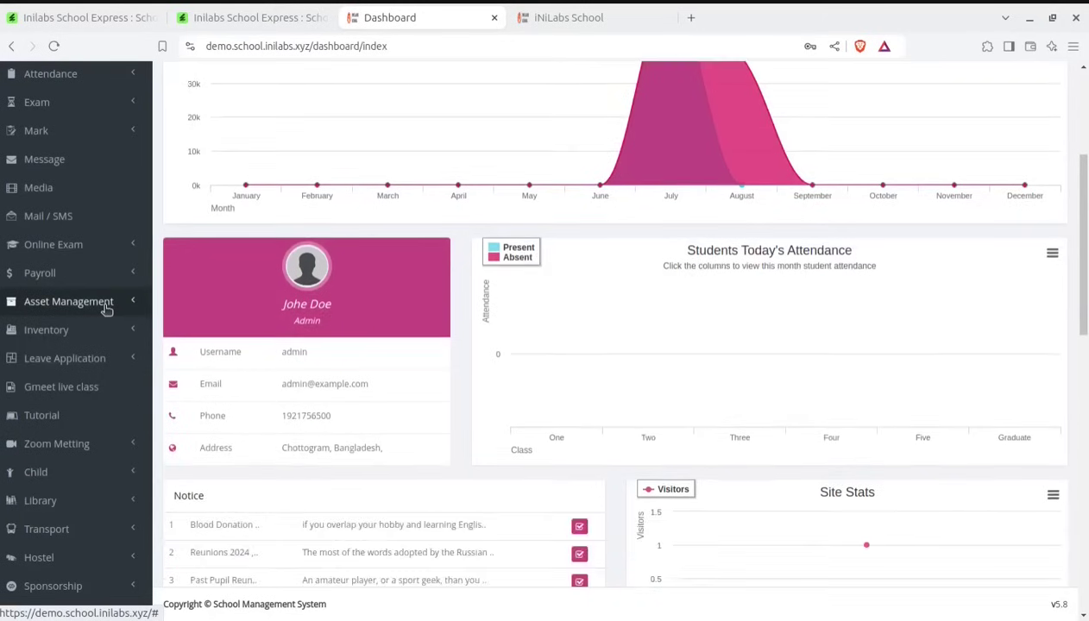
left_click(95, 329)
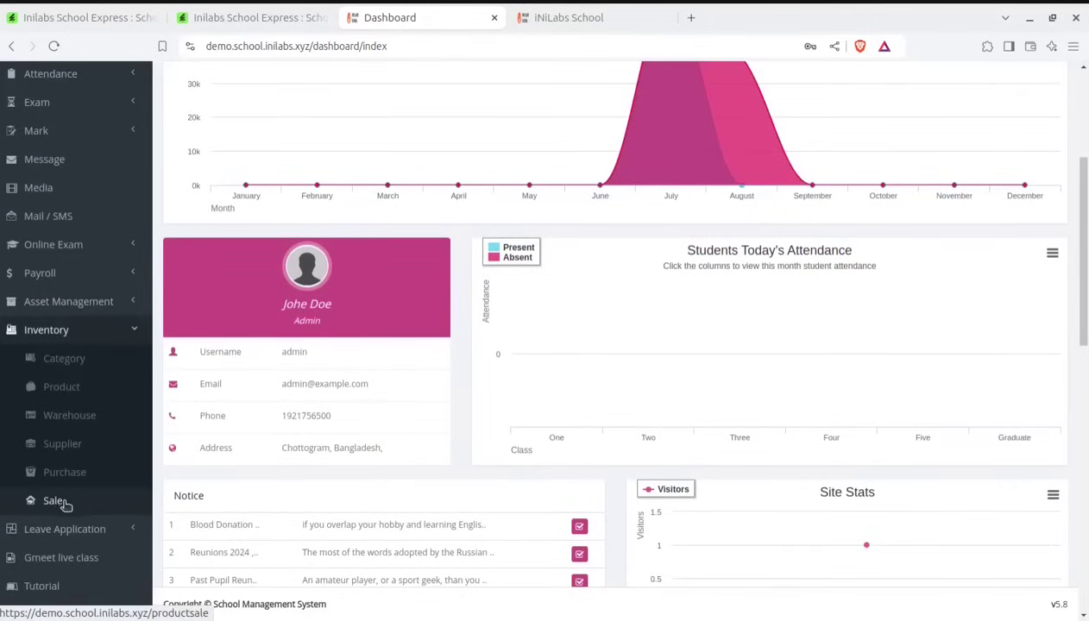
left_click(73, 529)
scroll(114, 476, "down", 2)
scroll(115, 475, "down", 1)
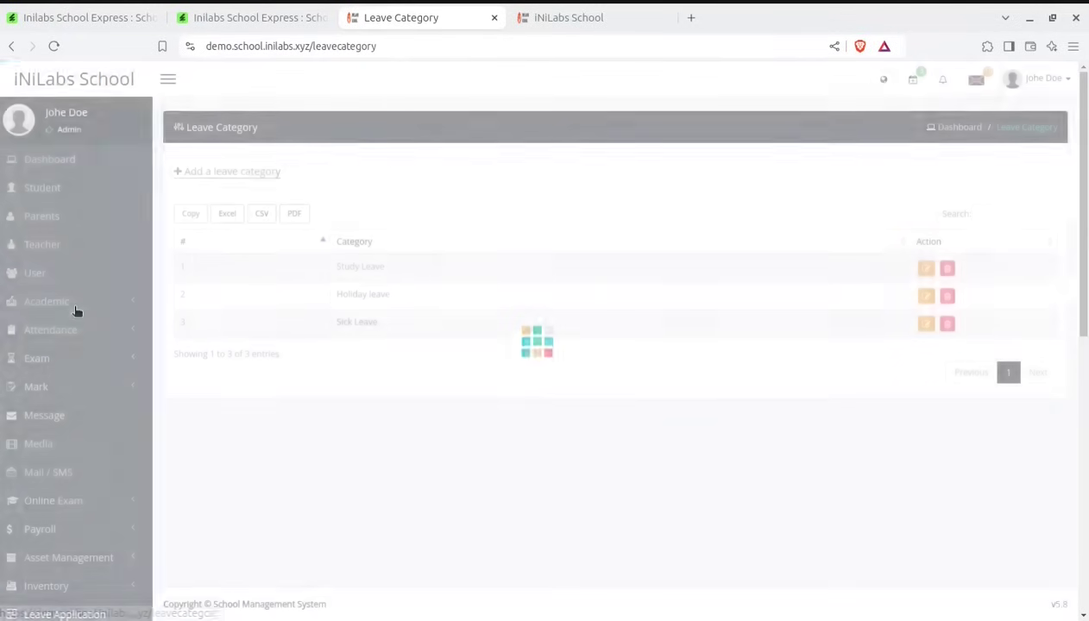
scroll(188, 354, "down", 2)
scroll(186, 354, "up", 2)
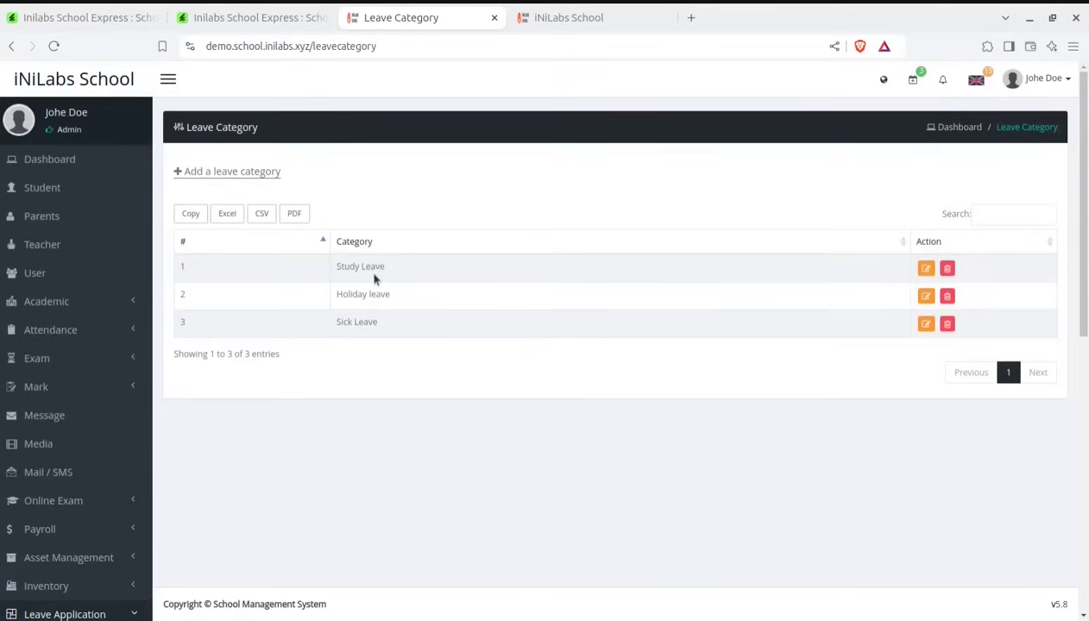
View the Leave Assign list with its roles, categories and number of days, and open the Leave Apply list.
scroll(382, 343, "down", 2)
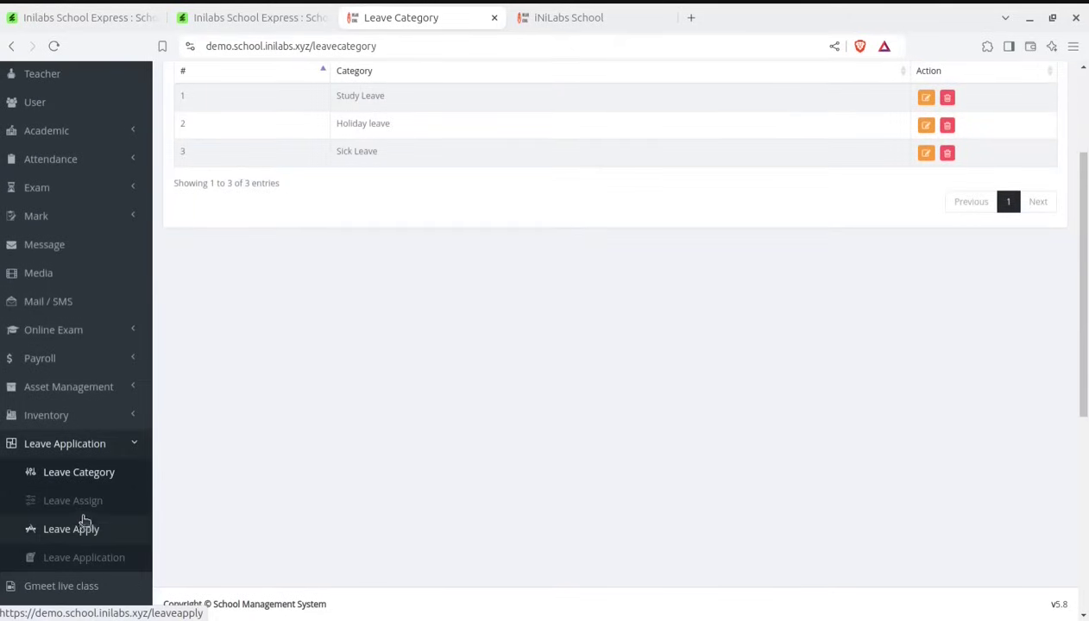
left_click(80, 507)
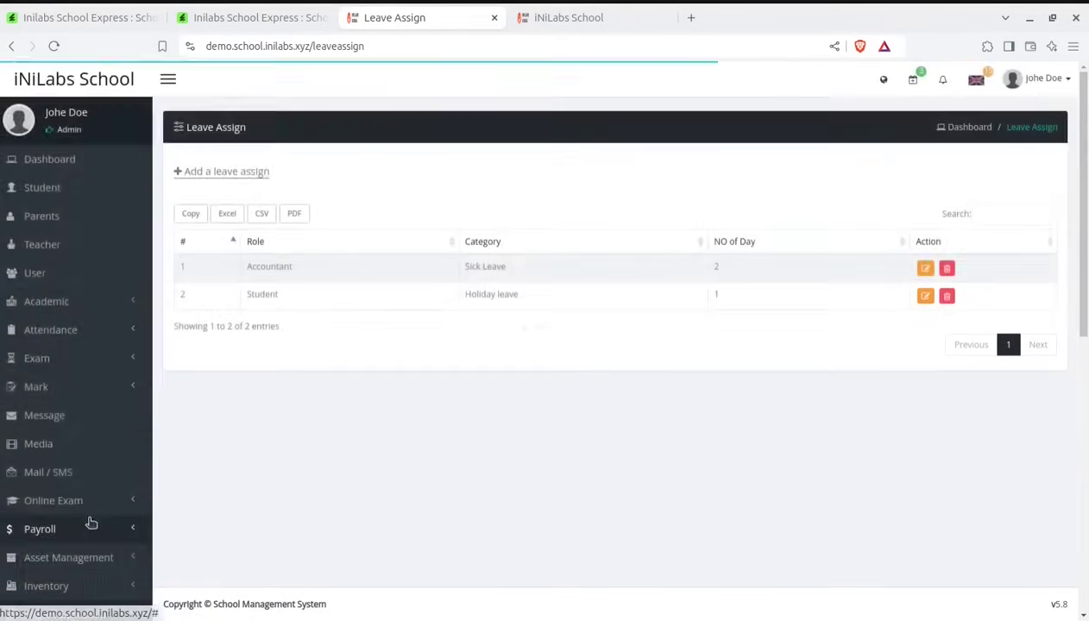
scroll(90, 518, "down", 3)
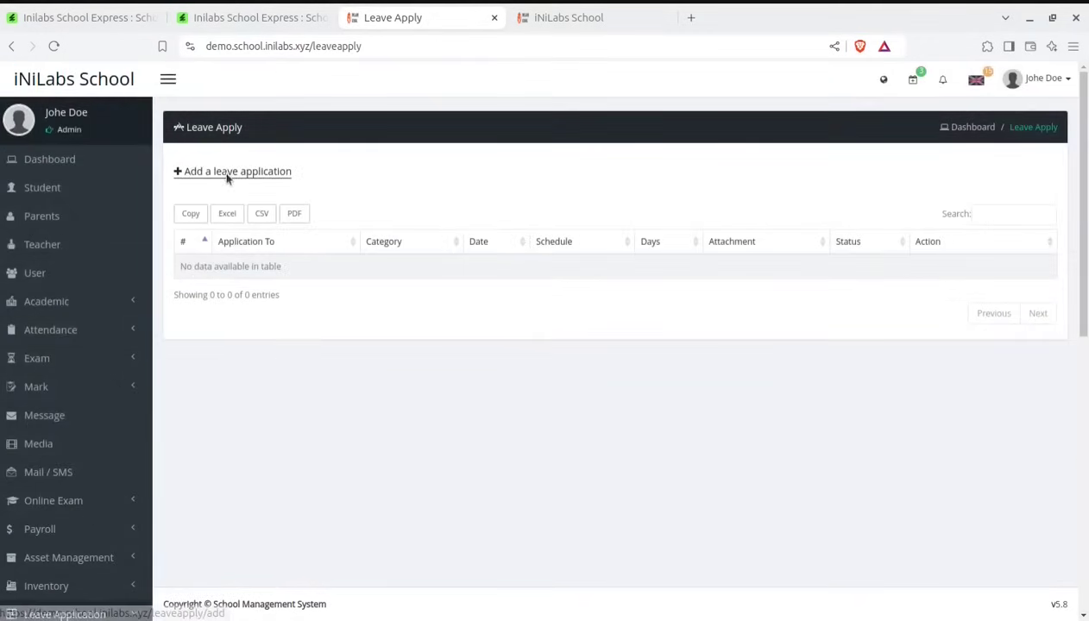
Open a blank leave application form and view its role, category, schedule, reason and attachment fields.
left_click(228, 174)
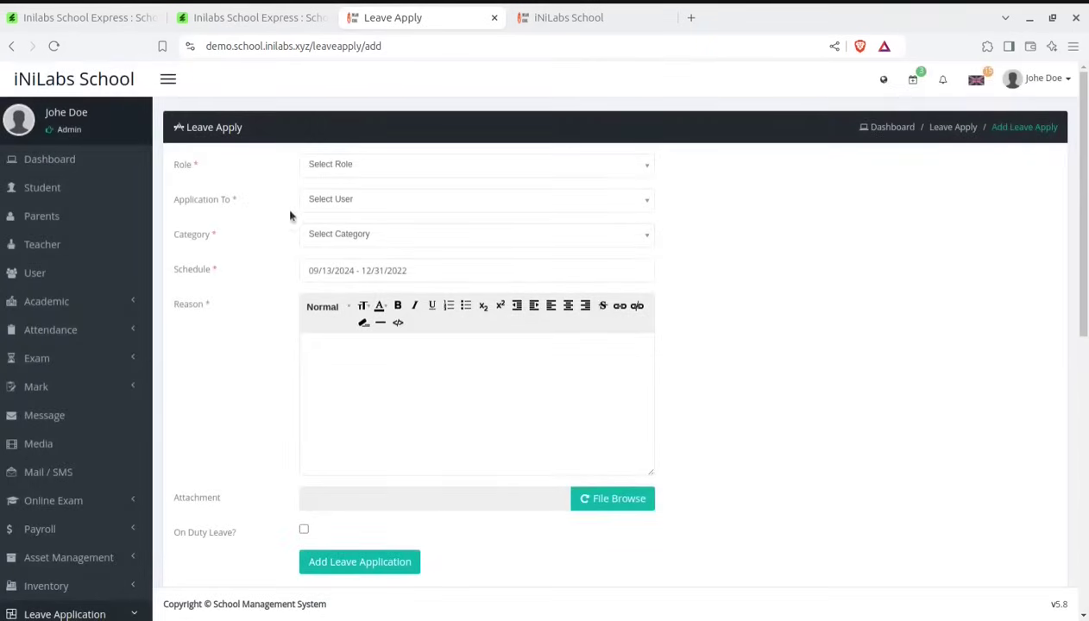
scroll(485, 400, "down", 4)
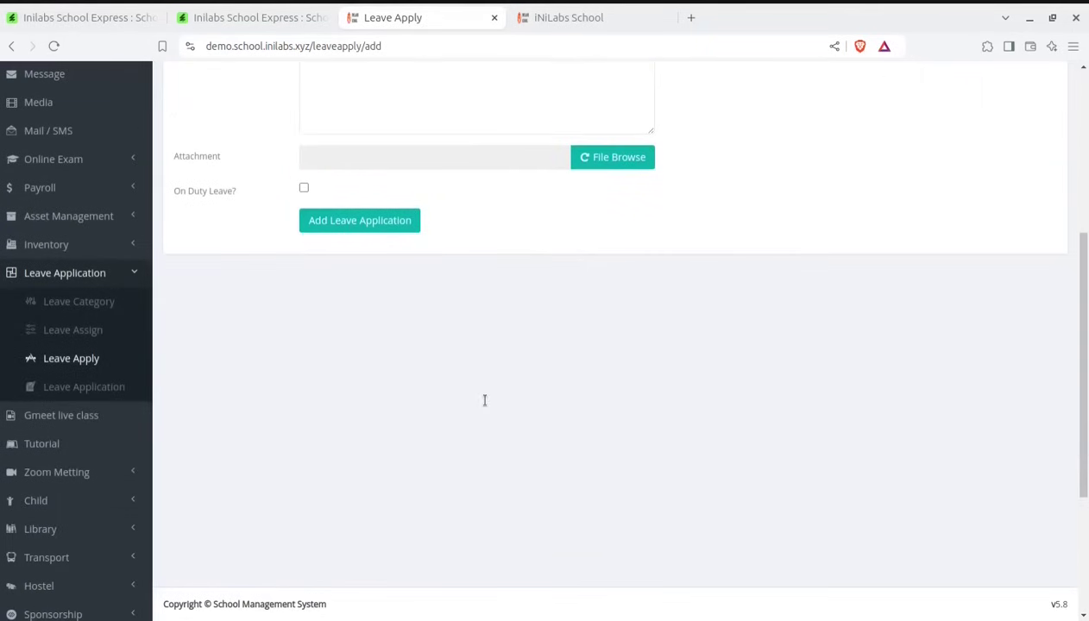
scroll(147, 412, "up", 2)
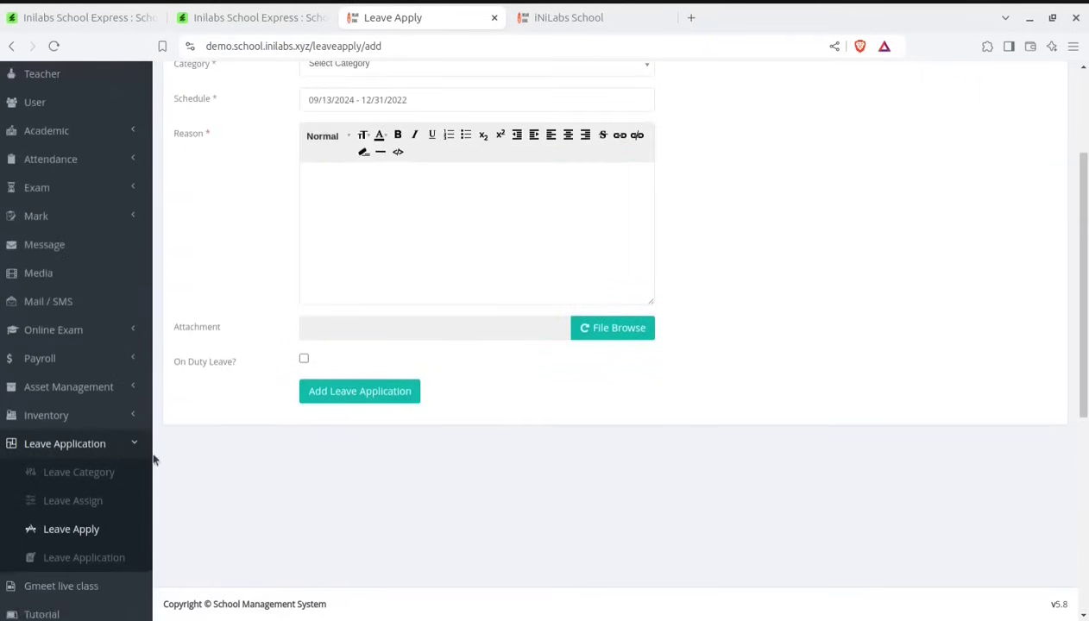
View the received Leave Application list and the Gmeet Live Class list.
scroll(138, 419, "down", 2)
left_click(95, 393)
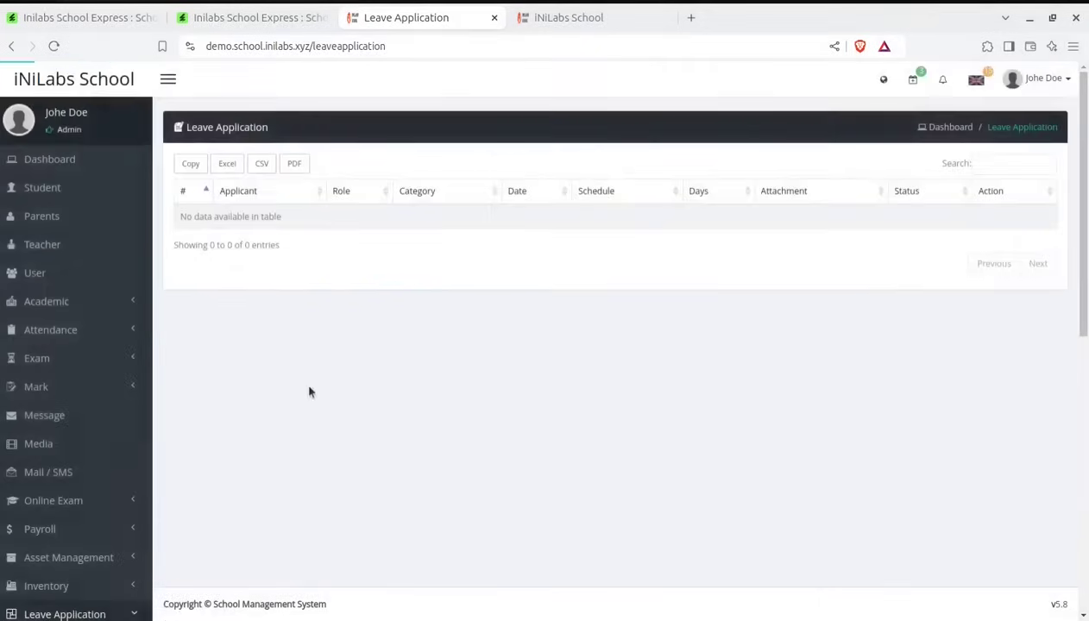
scroll(300, 380, "down", 3)
scroll(120, 445, "down", 3)
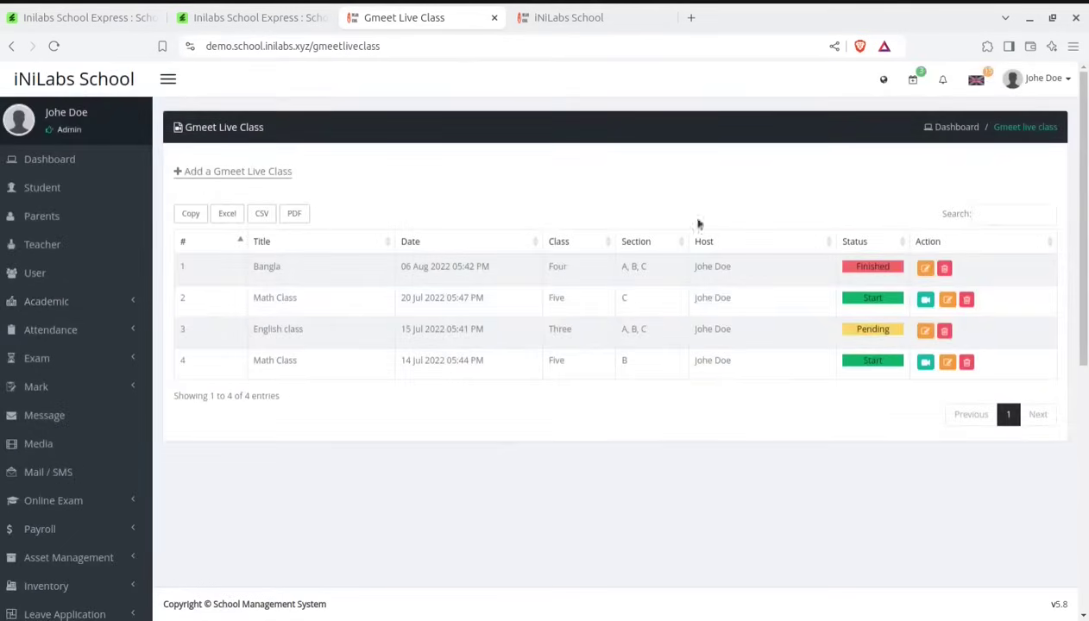
View the Tutorial list and open the Science class tutorial for editing to see its title, class, subject and cover photo fields.
scroll(226, 292, "down", 1)
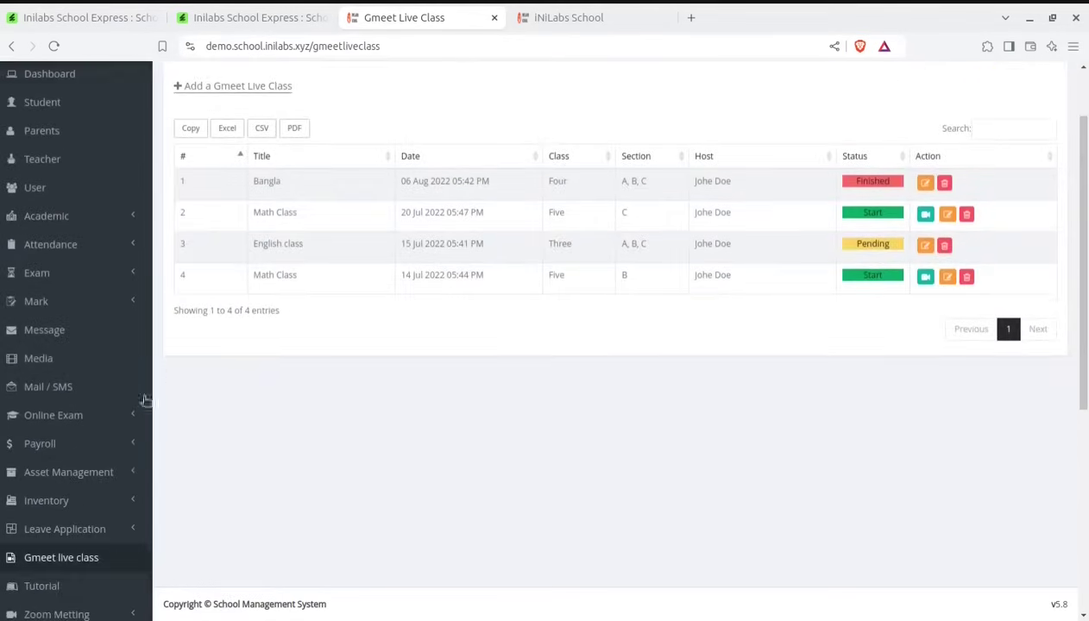
scroll(141, 445, "down", 3)
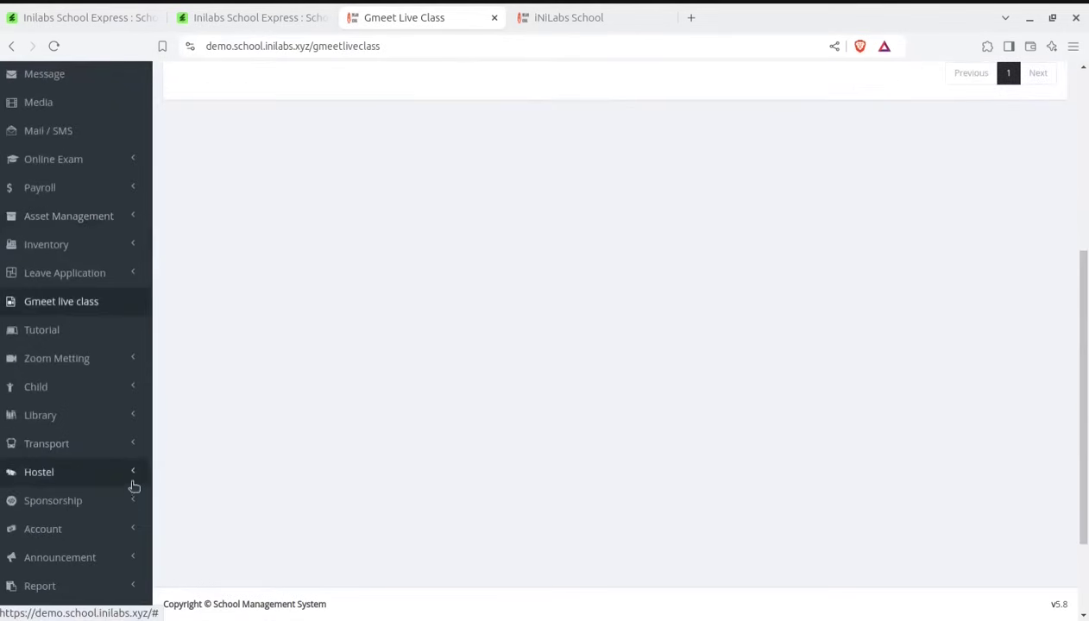
left_click(57, 336)
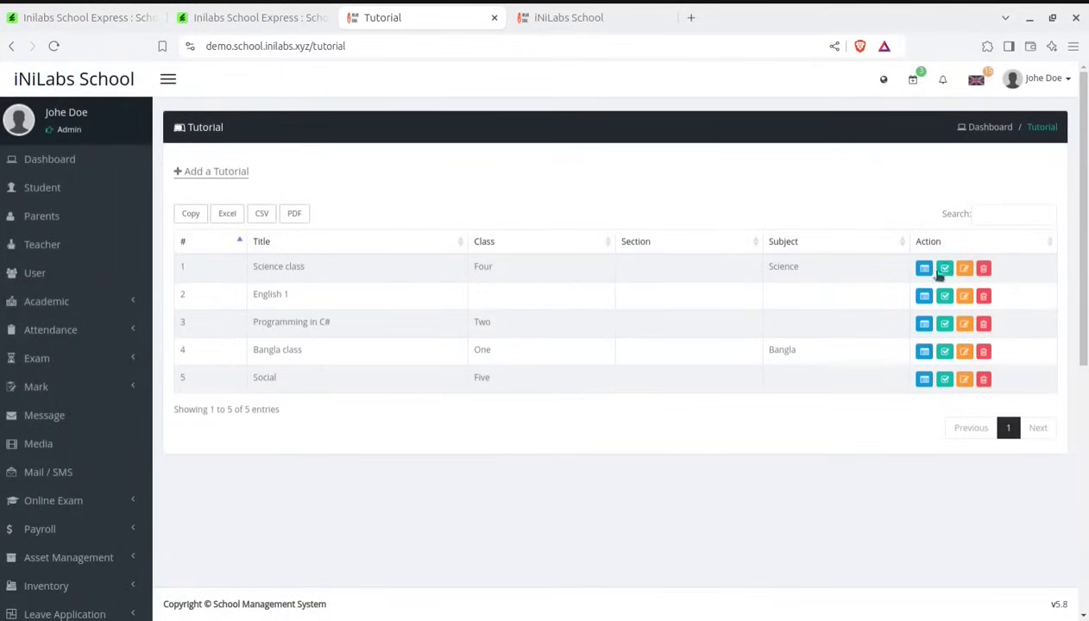
left_click(964, 268)
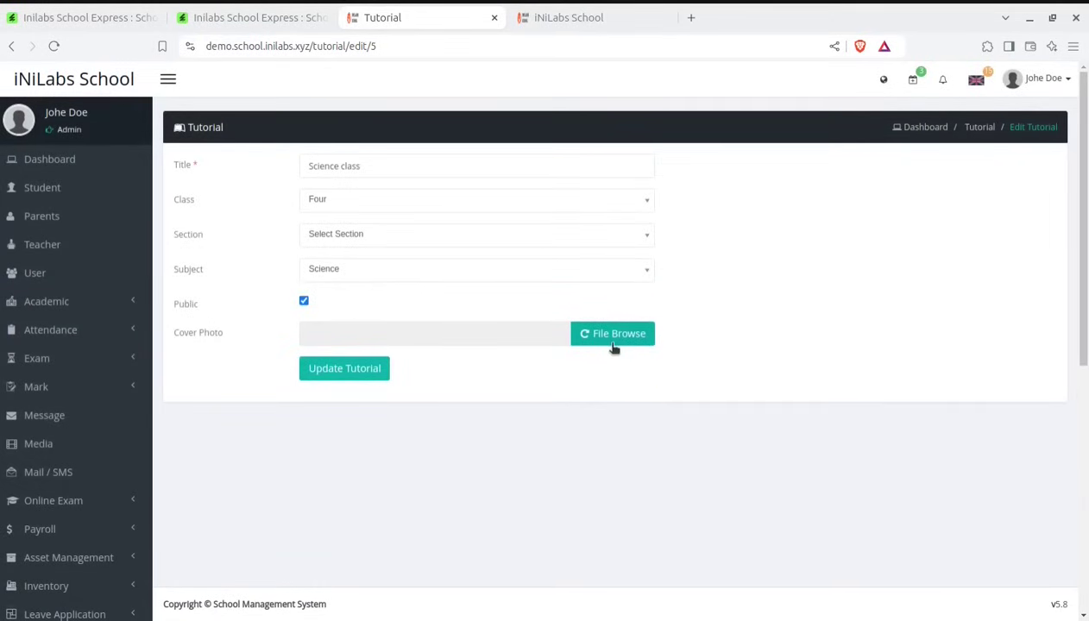
View the blank Zoom live class form under Zoom Metting and the Zoom Settings configuration fields.
scroll(138, 483, "down", 5)
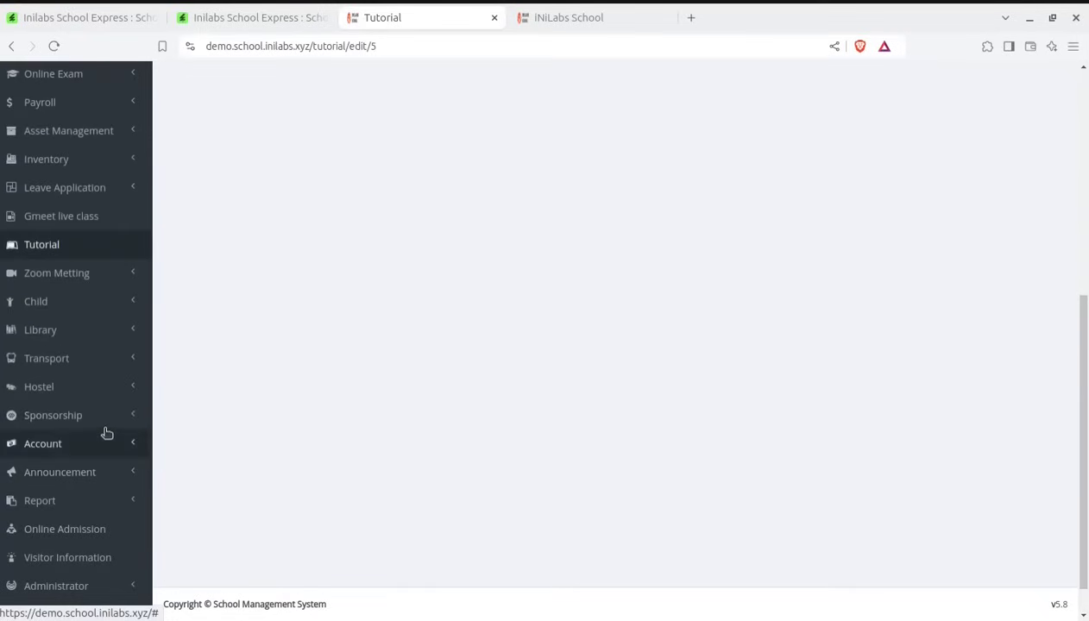
left_click(91, 280)
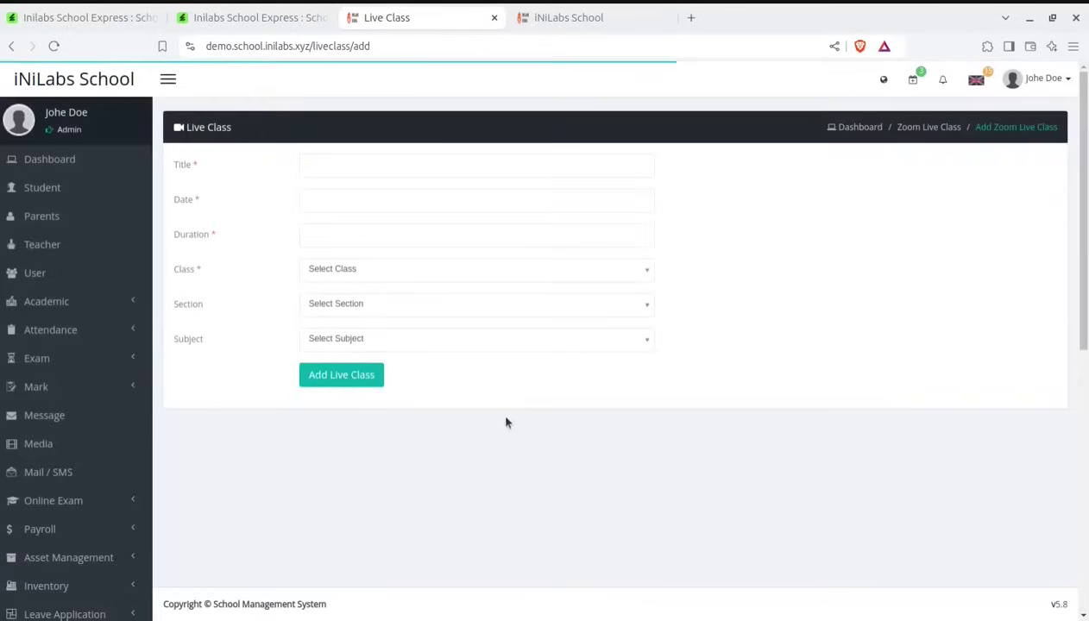
scroll(328, 480, "down", 5)
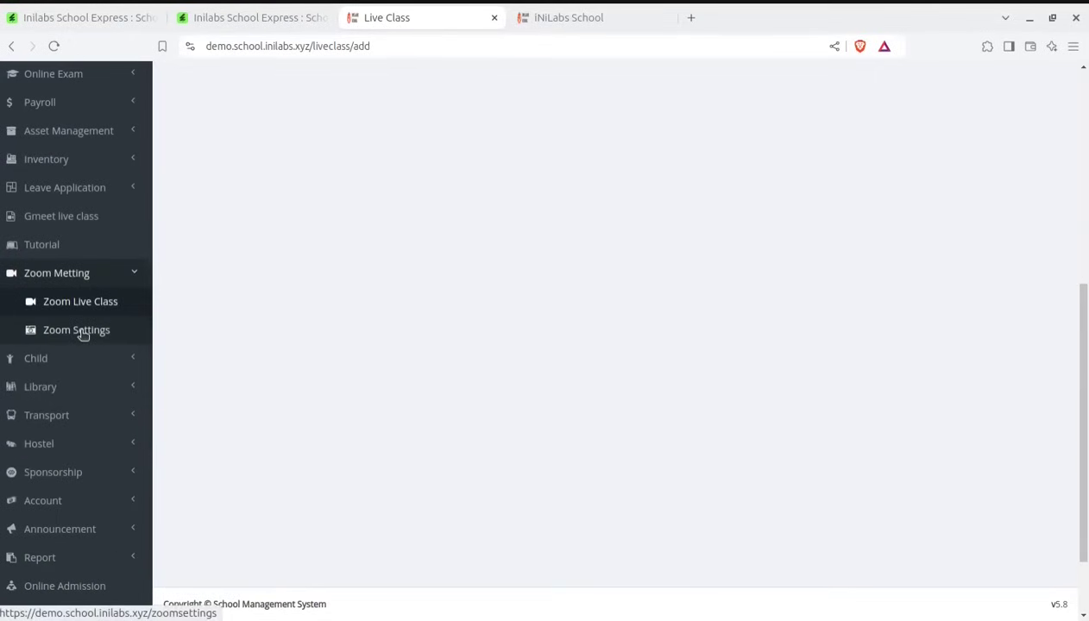
left_click(82, 333)
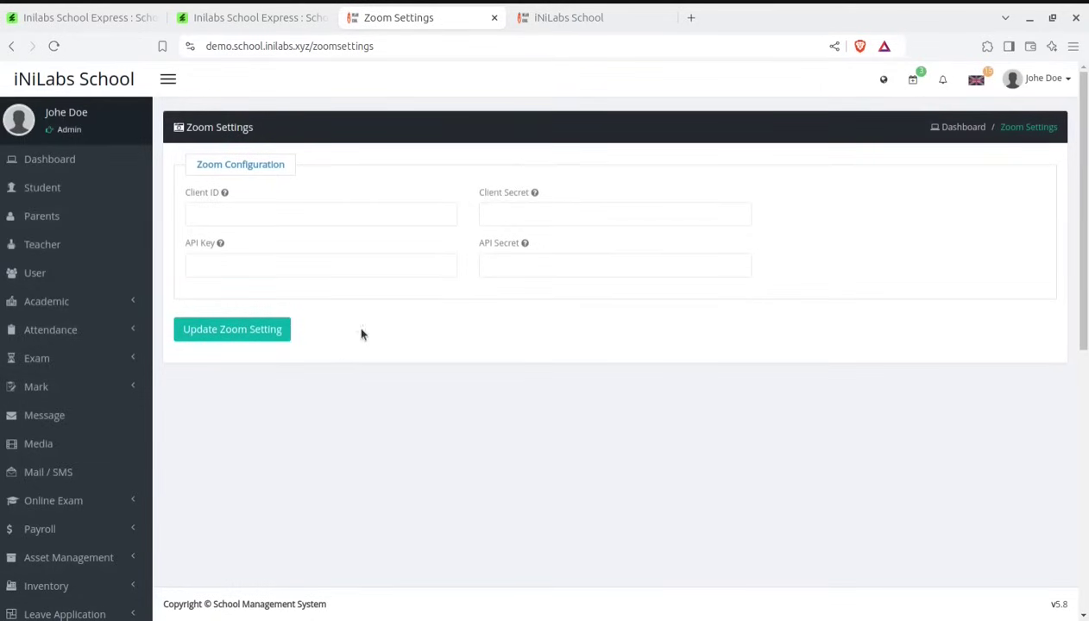
scroll(259, 388, "down", 2)
scroll(190, 384, "up", 2)
Open the Activities Category list of the Child module.
scroll(99, 509, "down", 2)
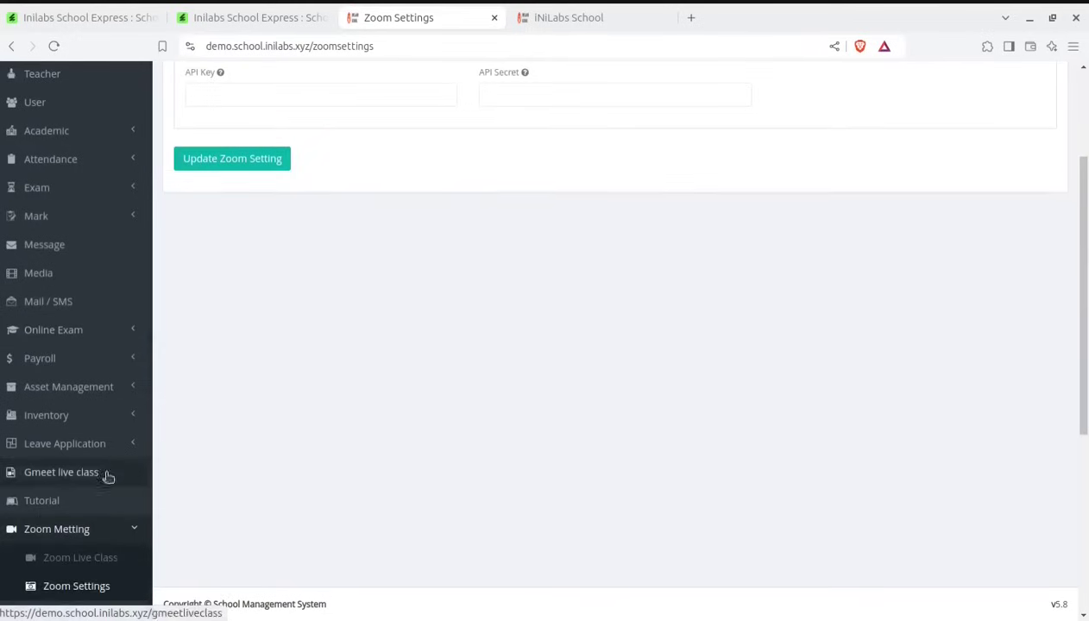
scroll(104, 579, "down", 2)
left_click(47, 446)
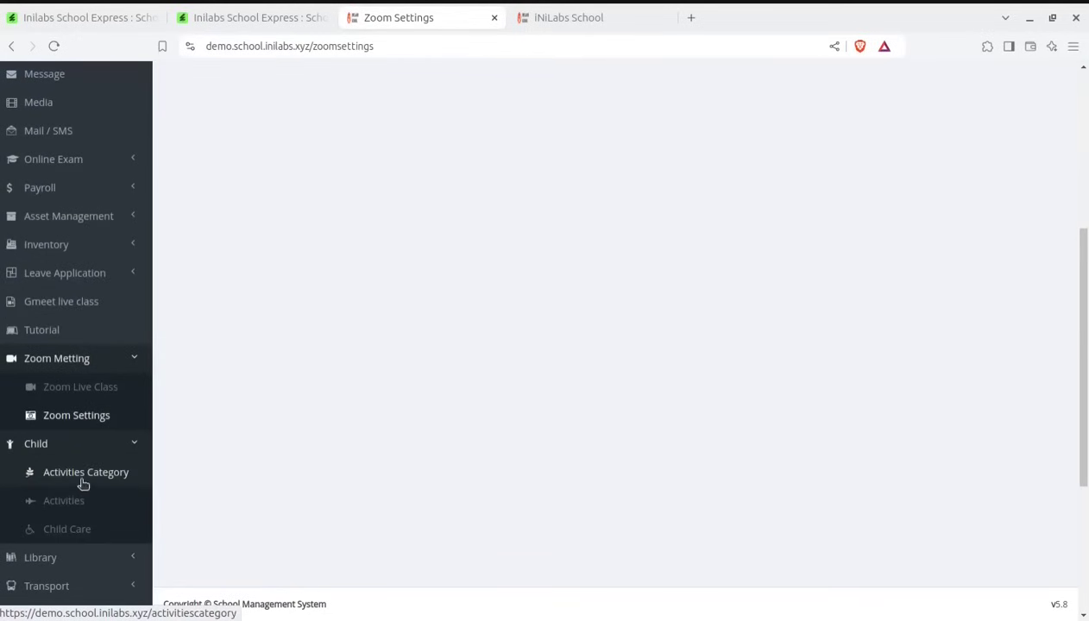
left_click(79, 480)
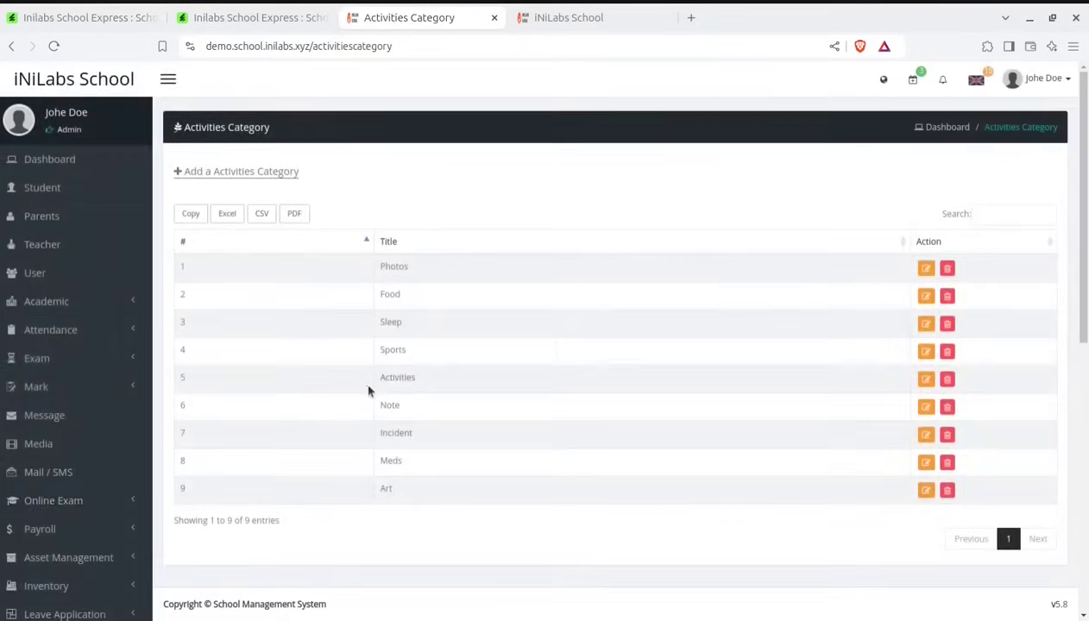
Open the Child module's Activities page and look through its category tiles and shared posts.
scroll(427, 371, "down", 3)
scroll(138, 510, "down", 1)
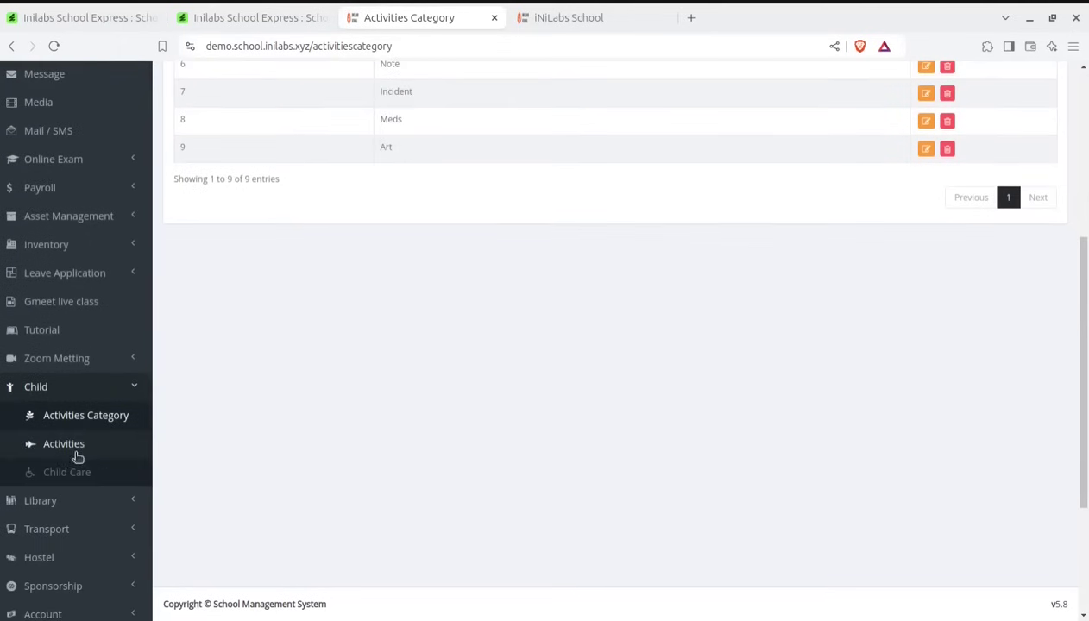
left_click(75, 453)
scroll(111, 498, "down", 5)
scroll(386, 462, "up", 5)
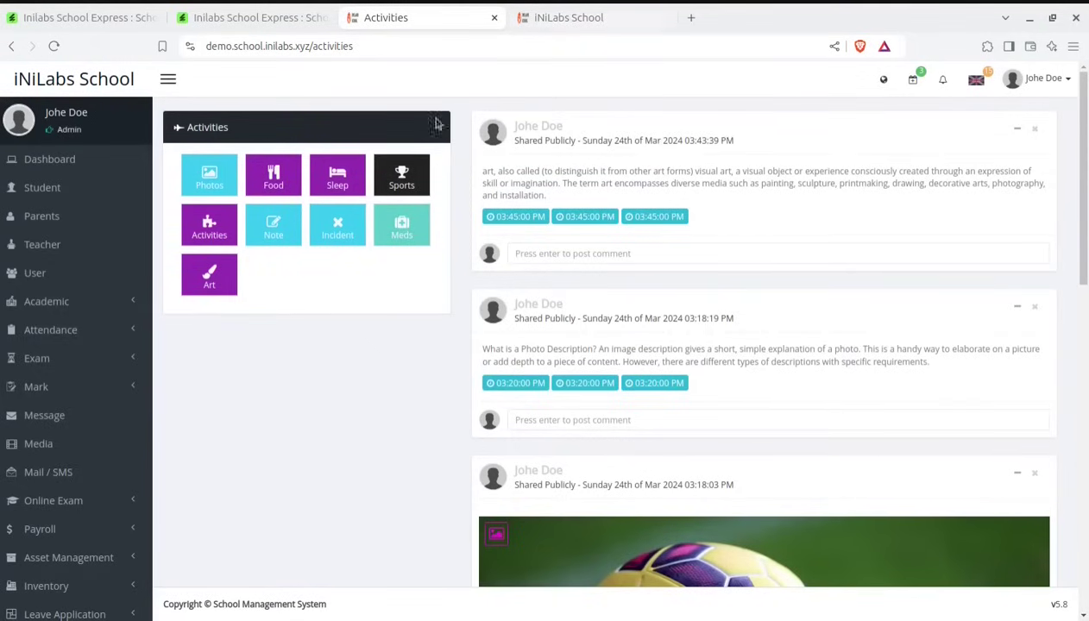
Look through the admin activities feed and the home page of the public school website.
scroll(345, 441, "down", 5)
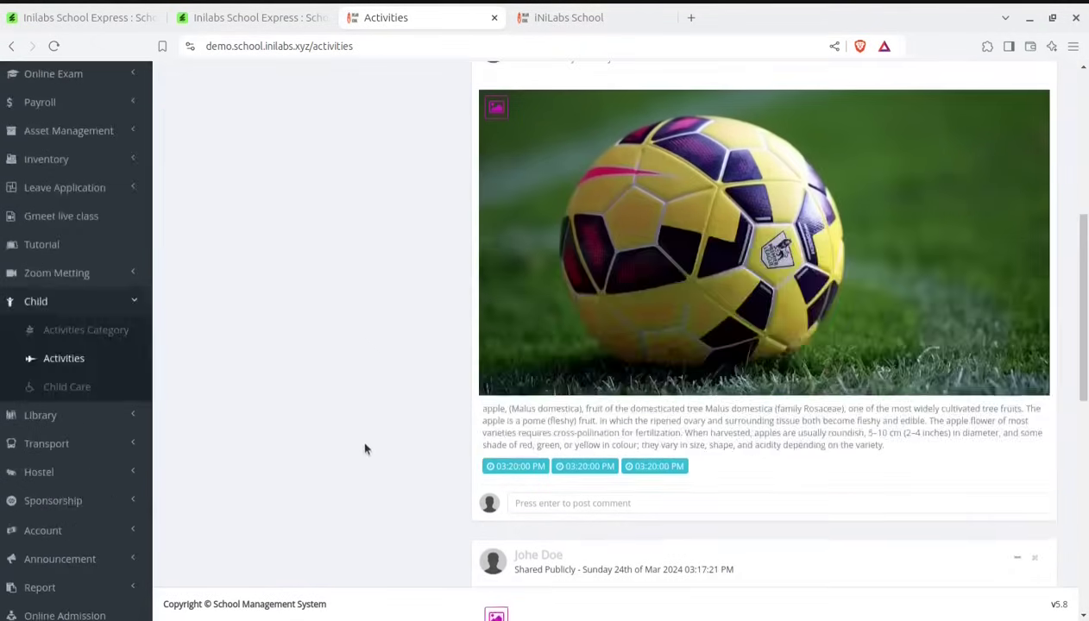
scroll(359, 436, "up", 4)
key("ctrl+Tab")
scroll(474, 367, "up", 3)
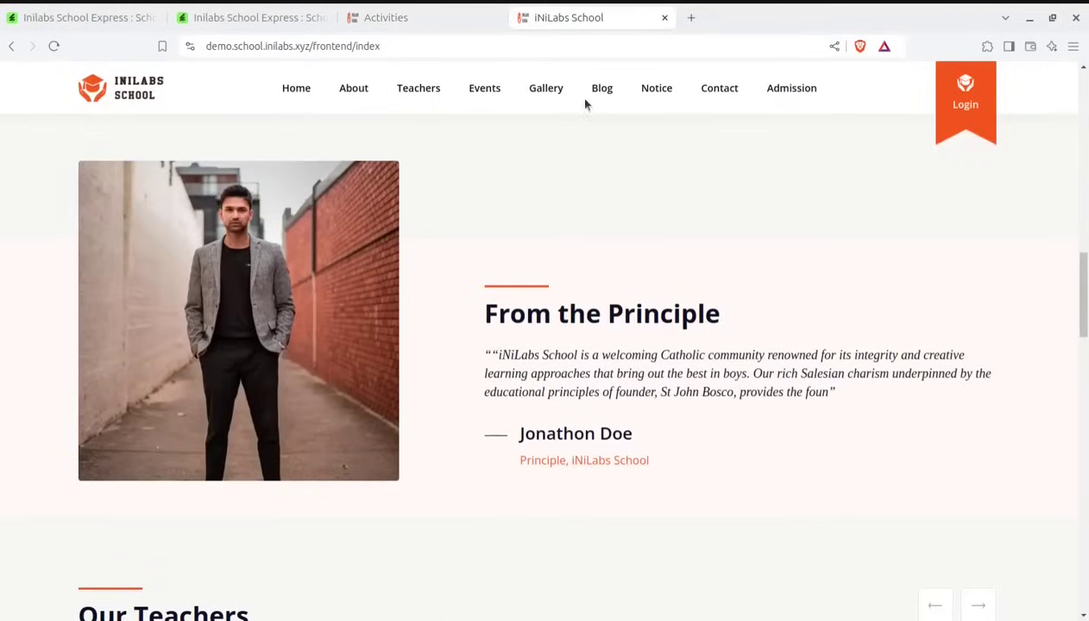
scroll(622, 197, "up", 4)
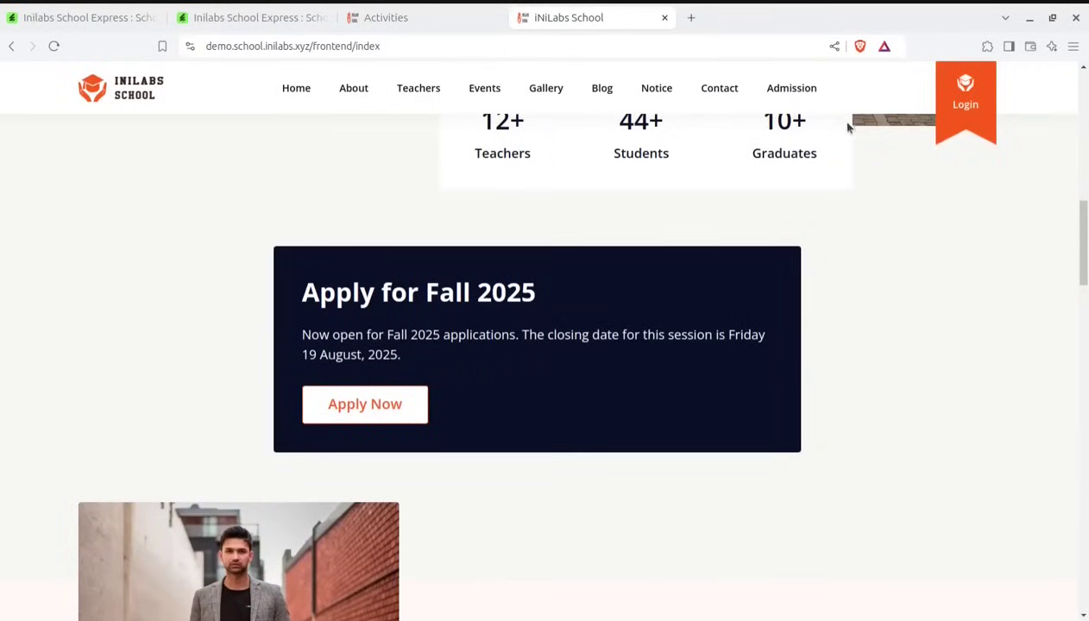
Return to the school admin demo and open the Child Care information list.
left_click(307, 21)
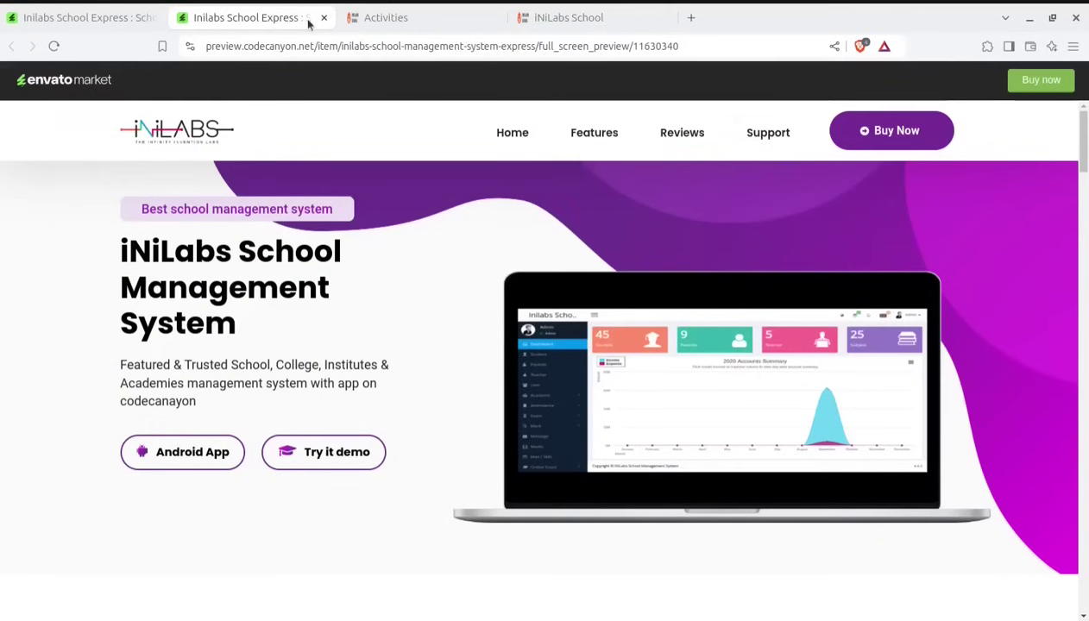
left_click(374, 27)
scroll(229, 390, "down", 6)
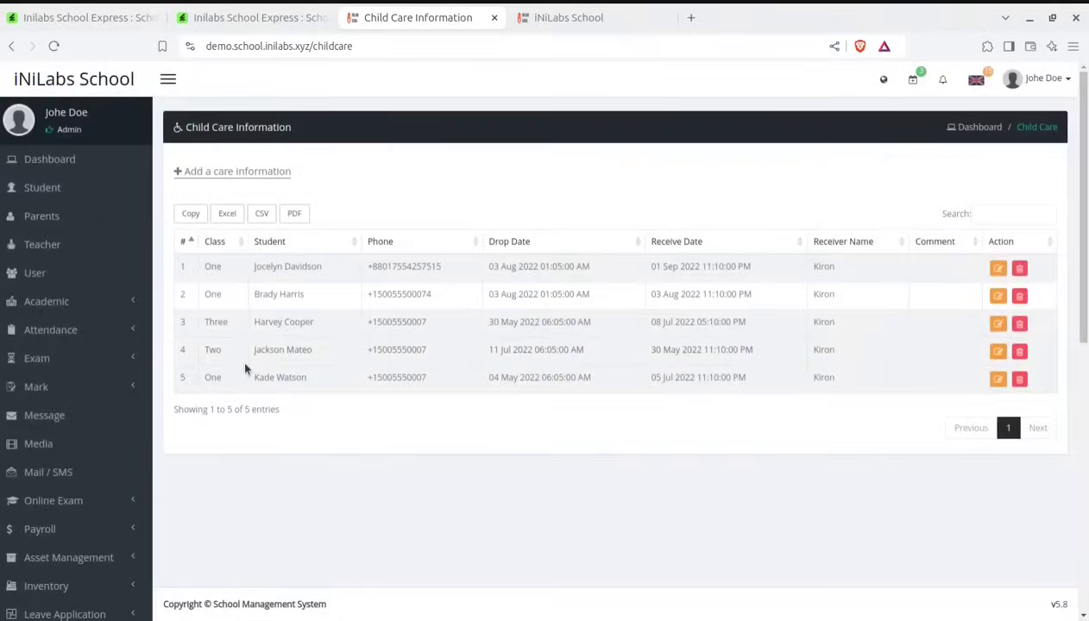
Open the Library section's member page.
scroll(244, 370, "down", 4)
scroll(87, 421, "down", 1)
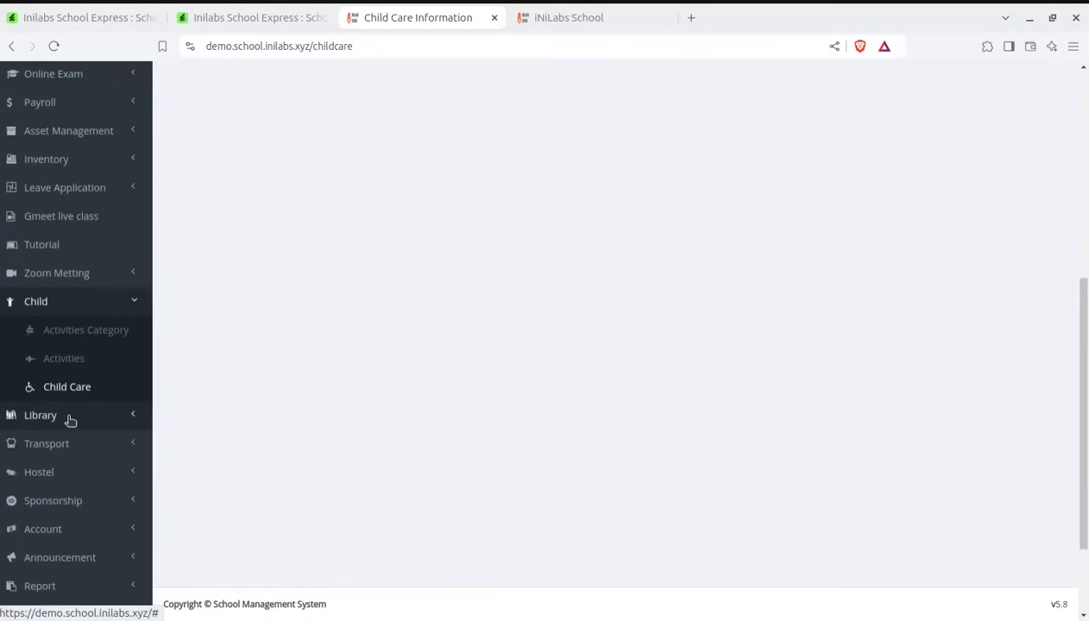
left_click(71, 418)
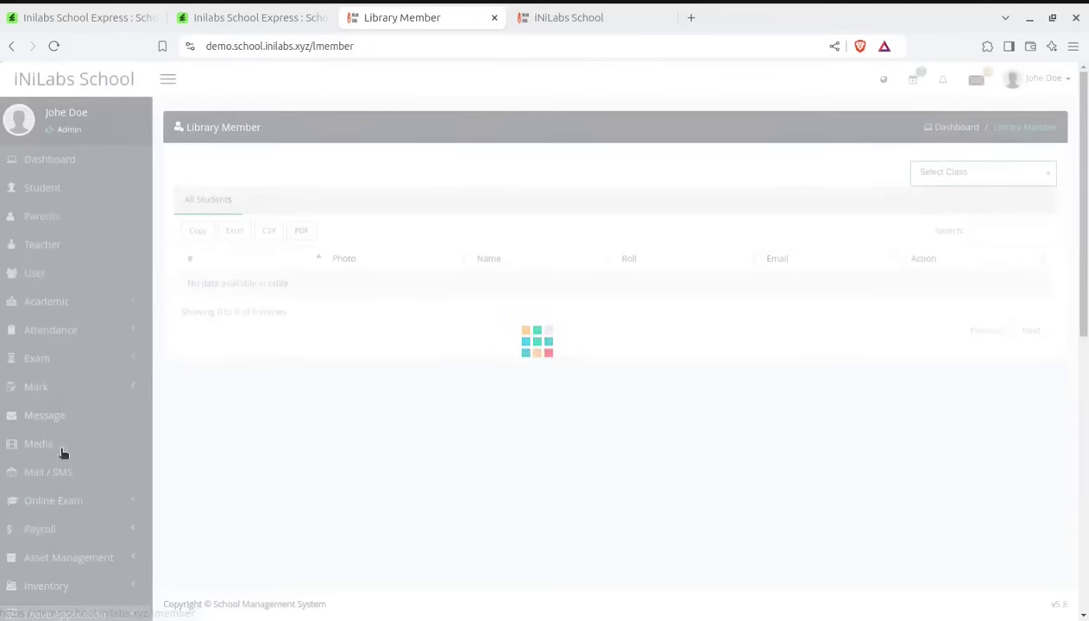
Open the library's book list and bring up its blank form for adding a book.
scroll(131, 414, "down", 3)
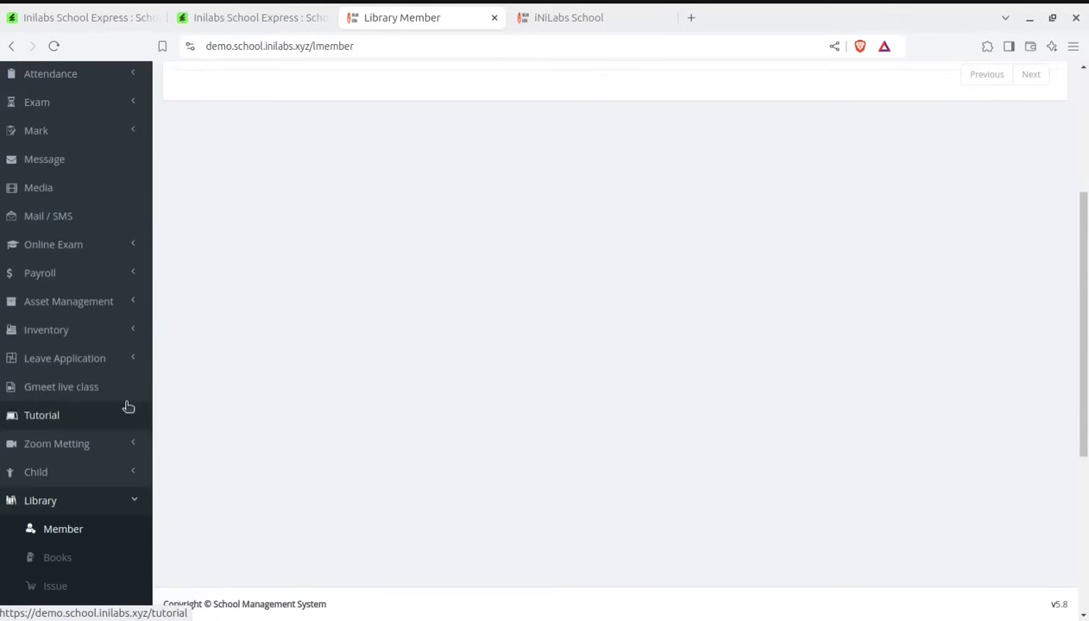
left_click(61, 559)
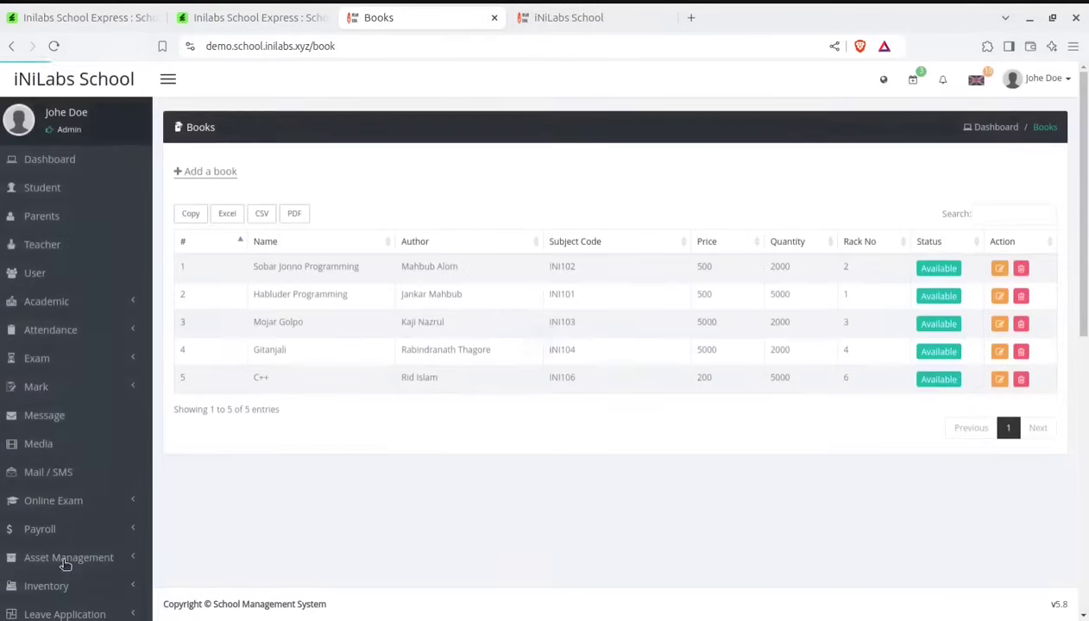
left_click(195, 174)
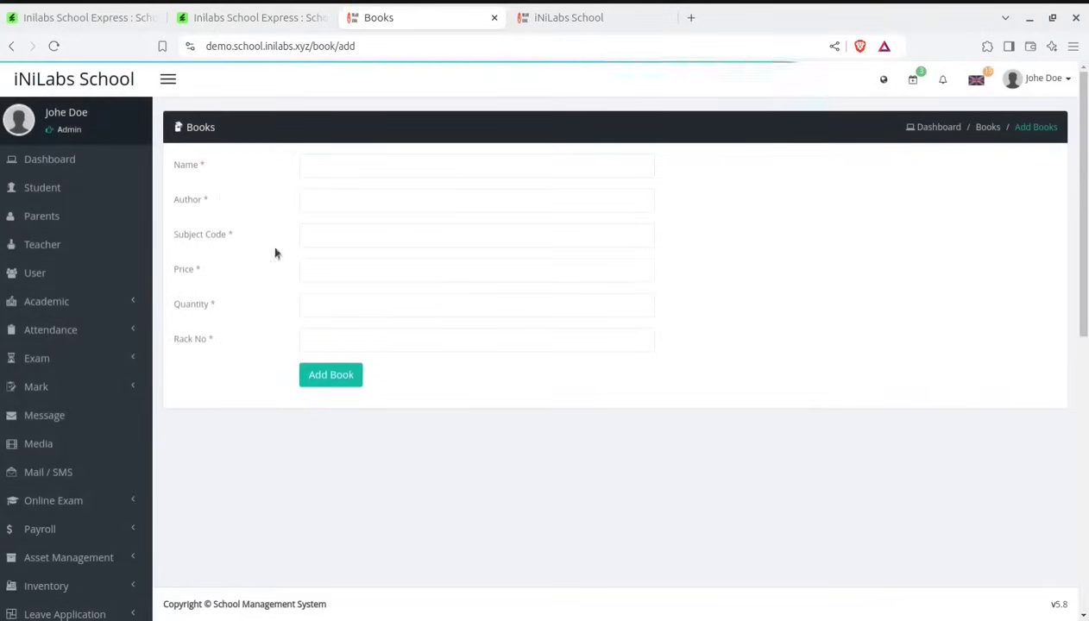
Open the library's Issue page and bring up the blank form for issuing a book.
scroll(301, 374, "down", 5)
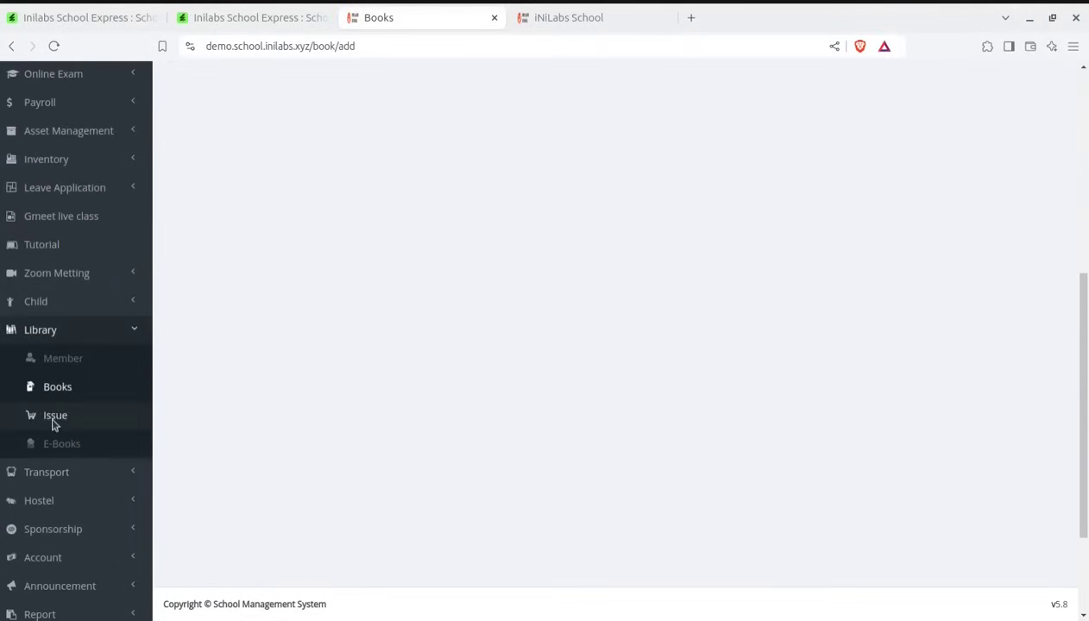
left_click(54, 417)
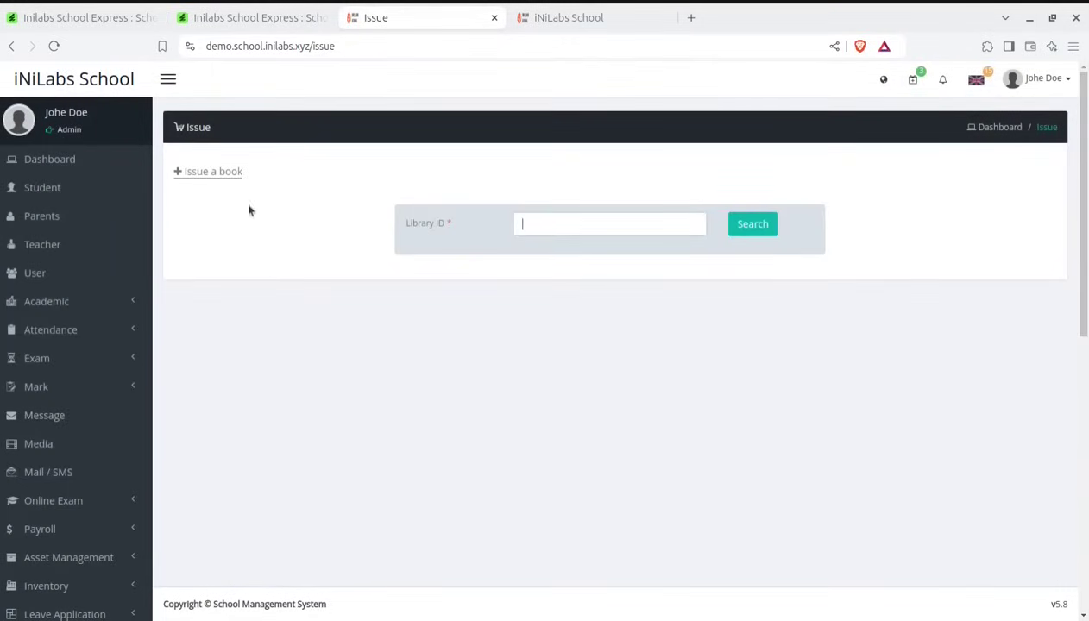
left_click(216, 172)
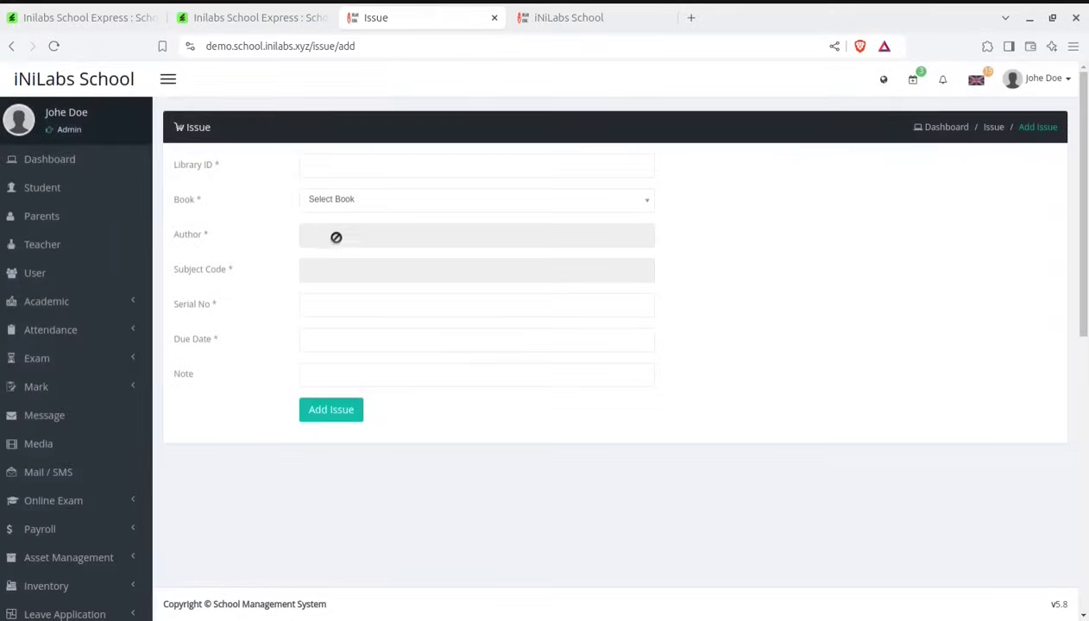
Open the library's E-Books page and browse the book covers.
scroll(154, 549, "down", 6)
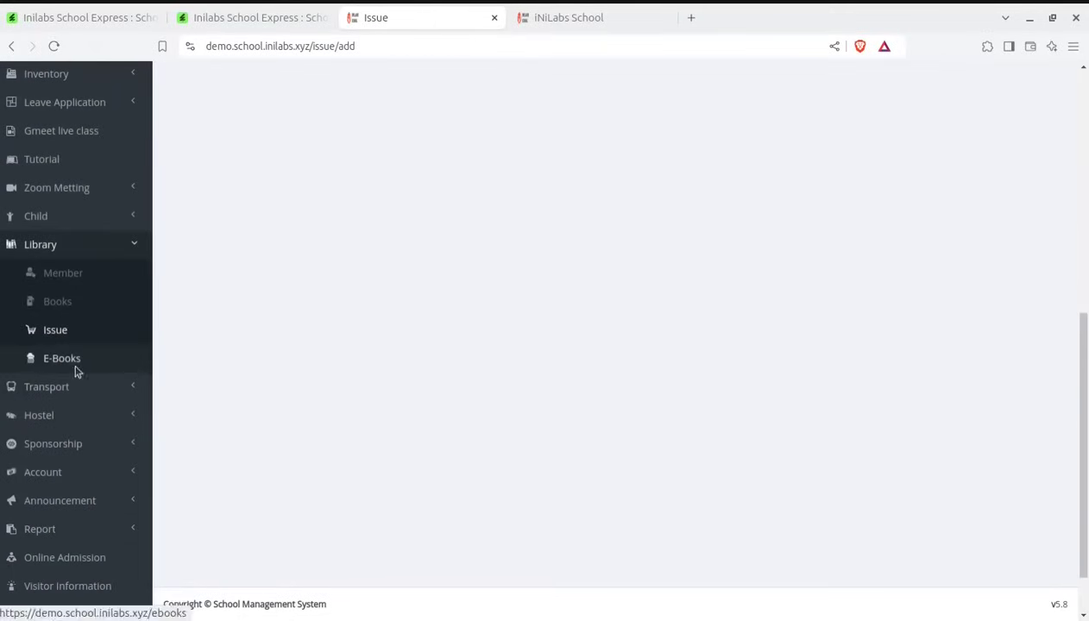
left_click(76, 371)
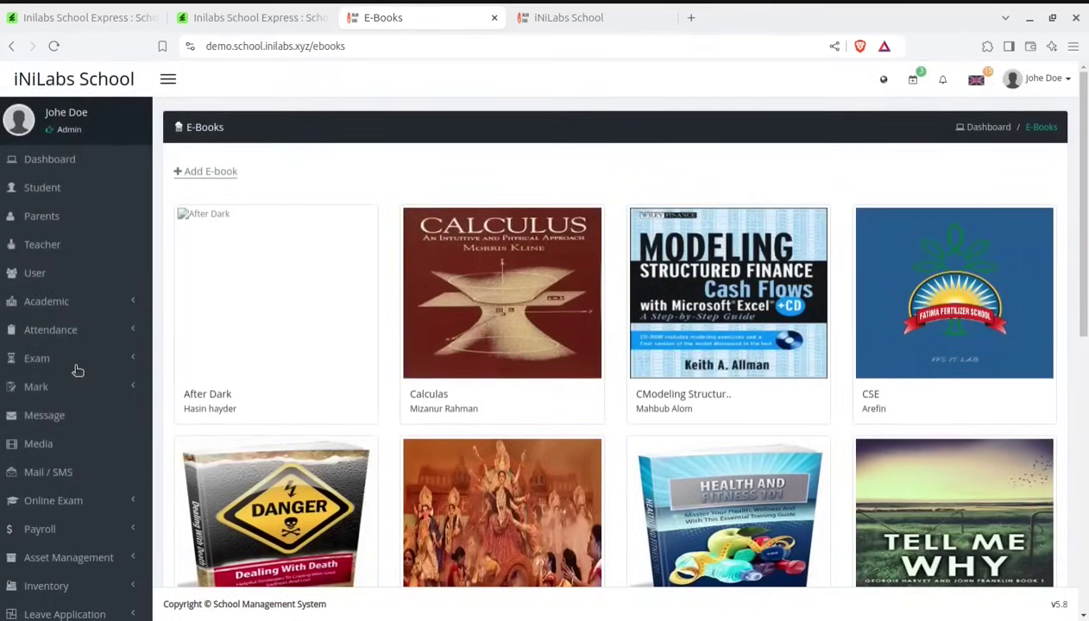
mouse_move(474, 347)
scroll(462, 355, "down", 5)
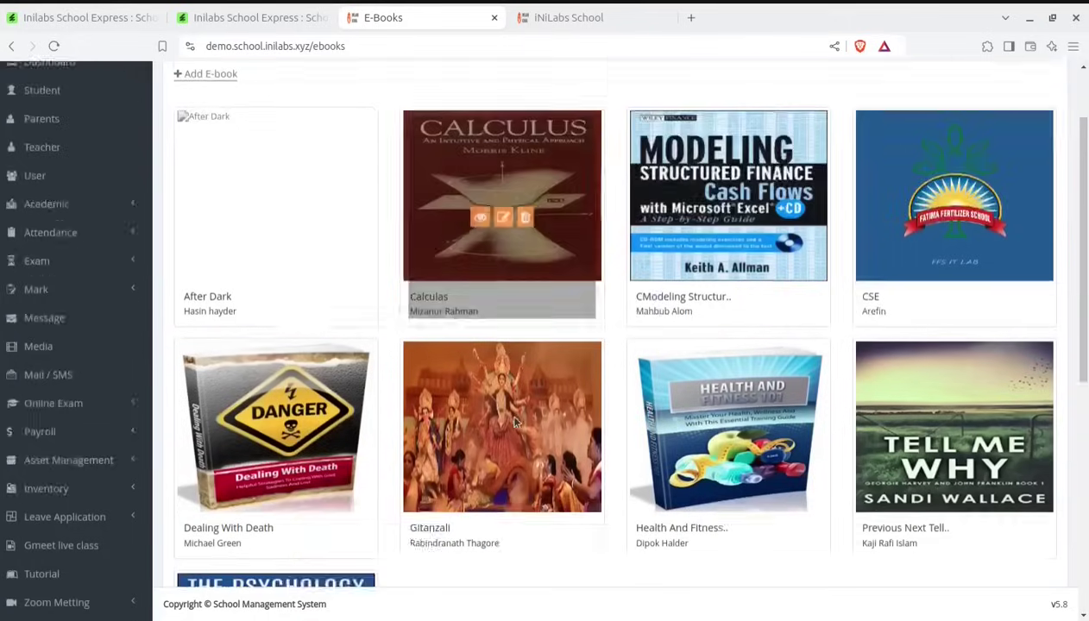
scroll(498, 339, "up", 5)
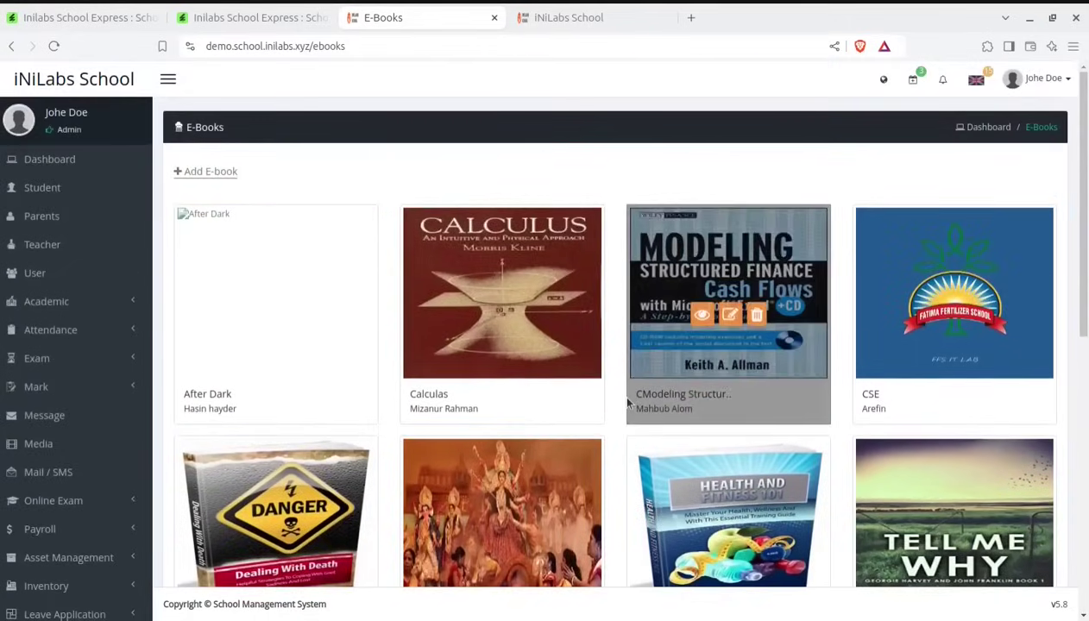
Open the transport route list and bring up its blank form for adding a transport.
scroll(396, 450, "down", 6)
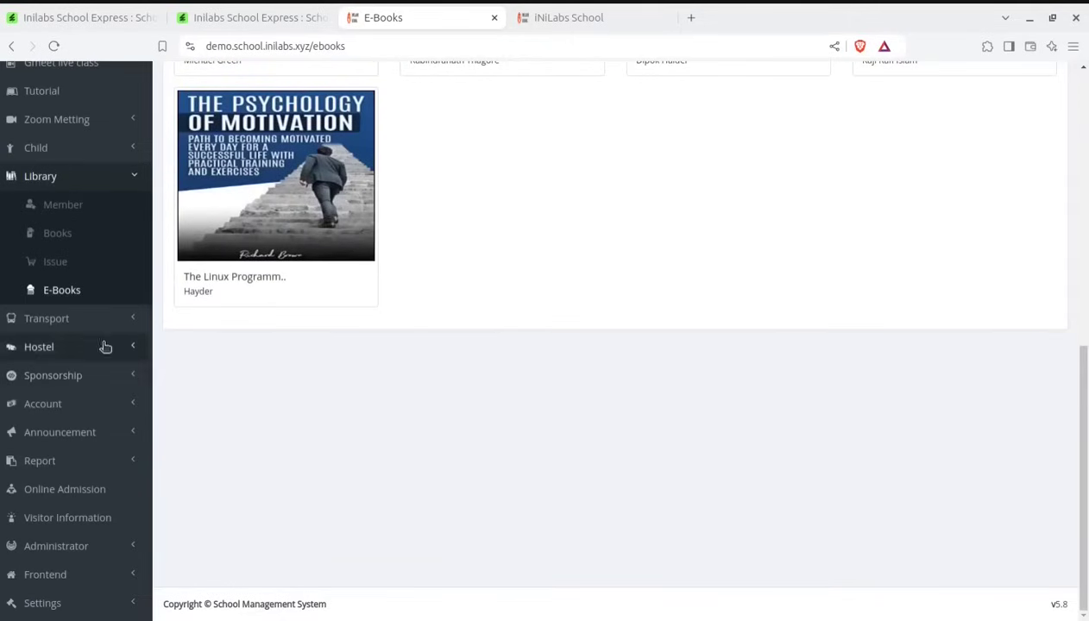
left_click(85, 321)
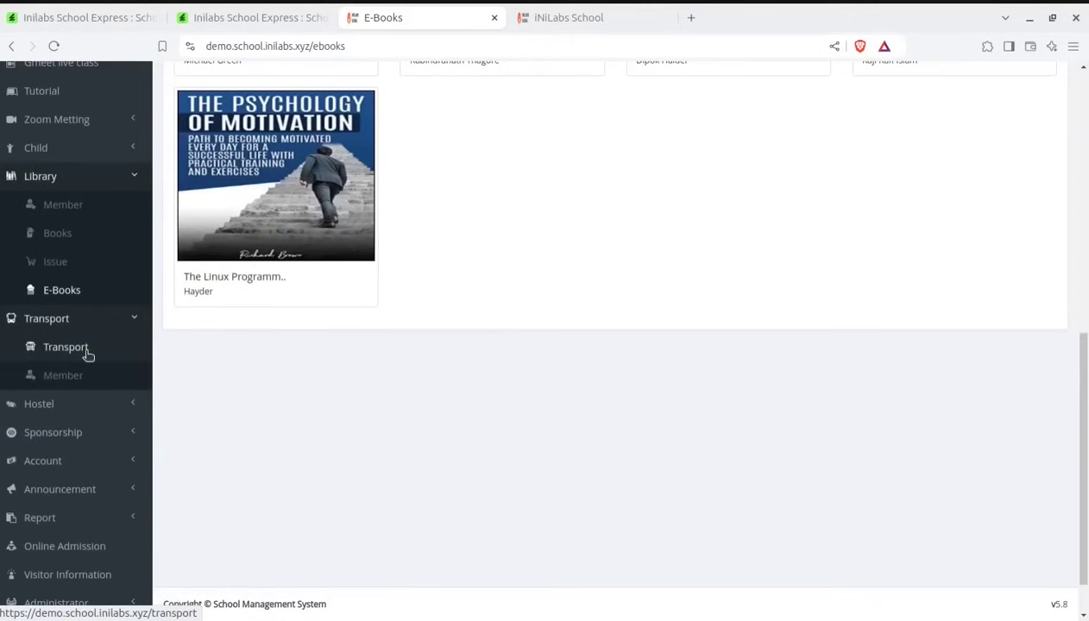
left_click(87, 350)
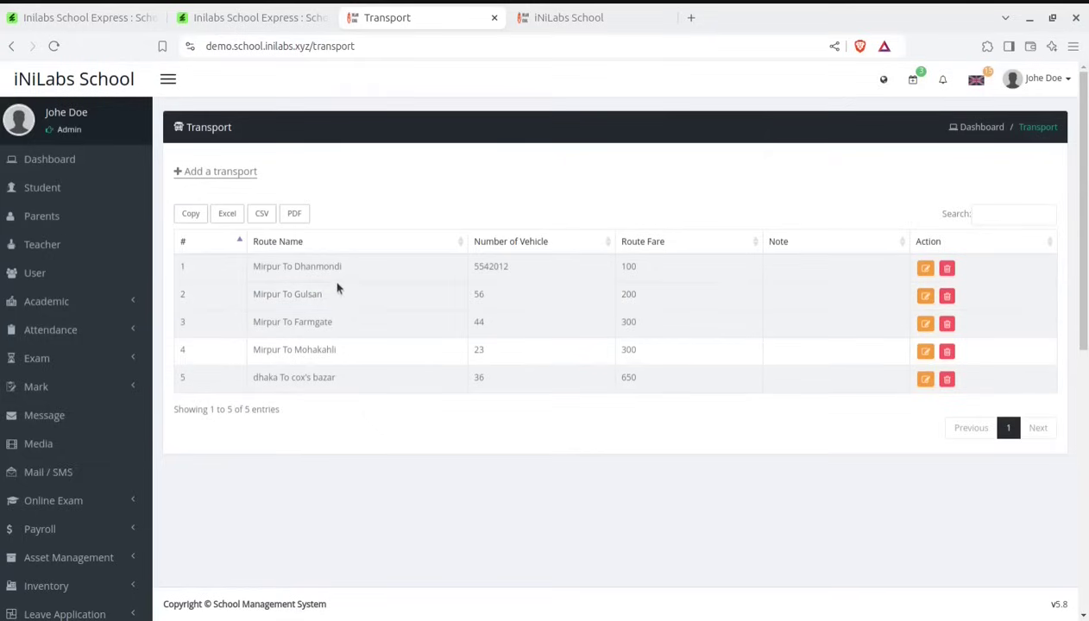
left_click(222, 172)
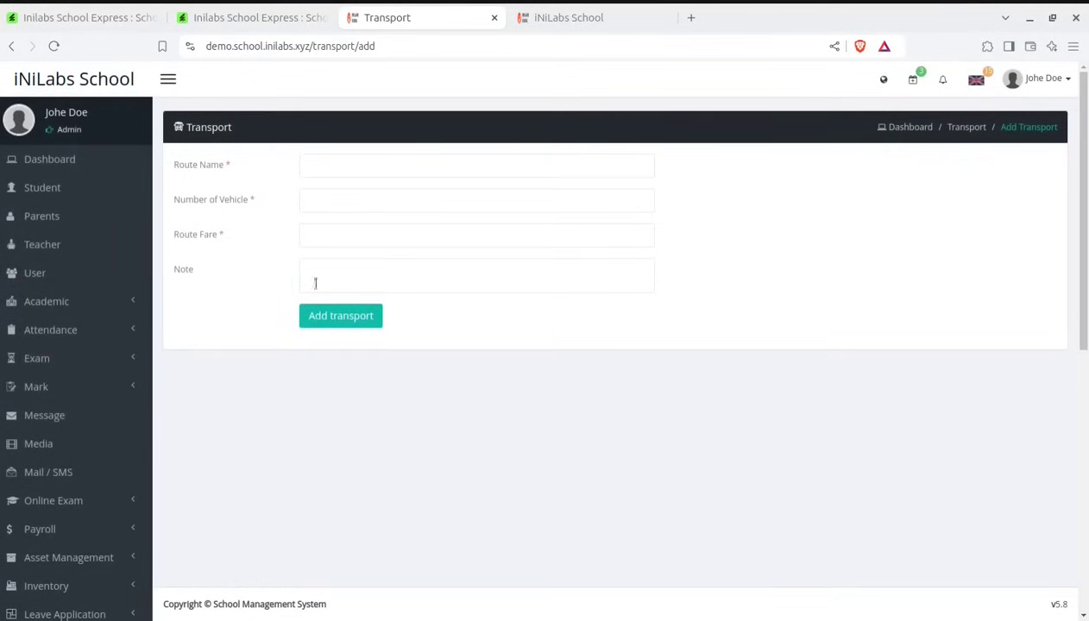
Open the Transport section's member page.
scroll(226, 452, "down", 3)
scroll(143, 469, "down", 3)
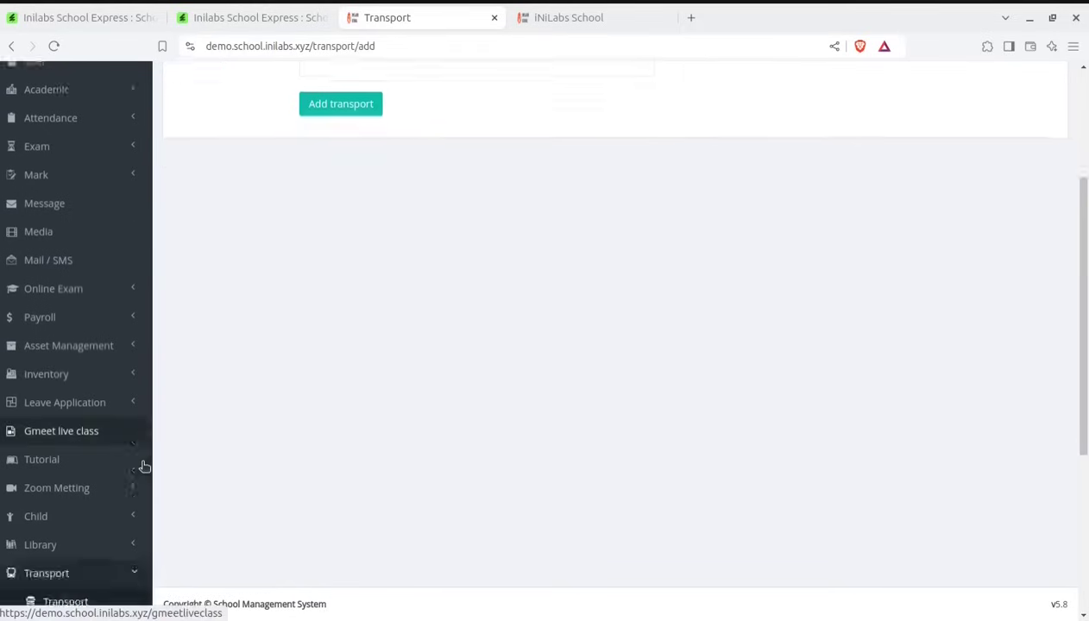
scroll(156, 353, "up", 10)
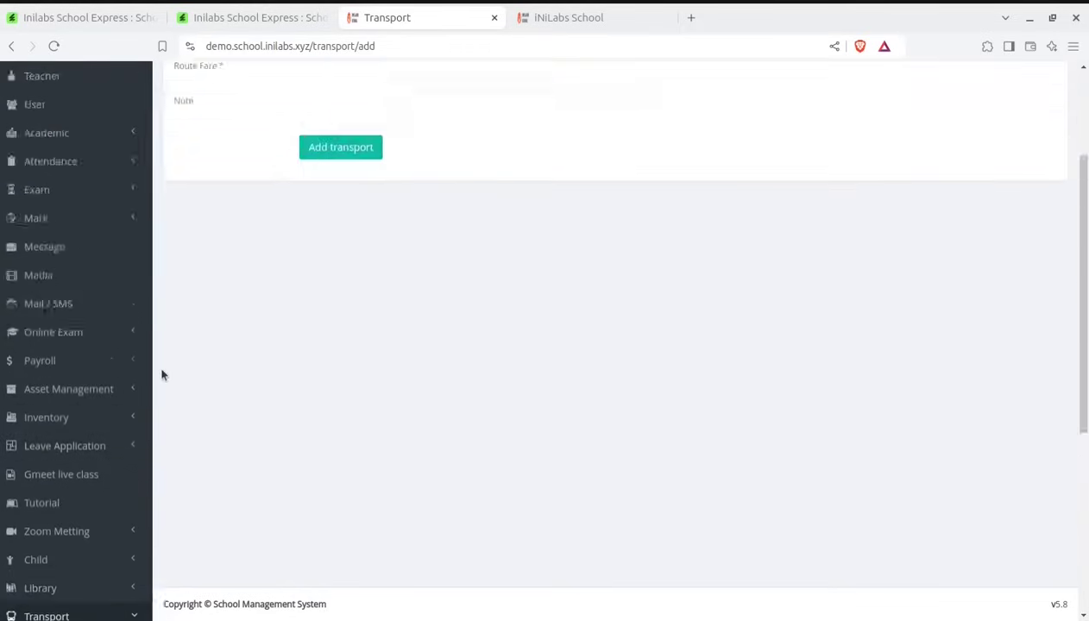
scroll(151, 372, "up", 2)
scroll(52, 449, "down", 5)
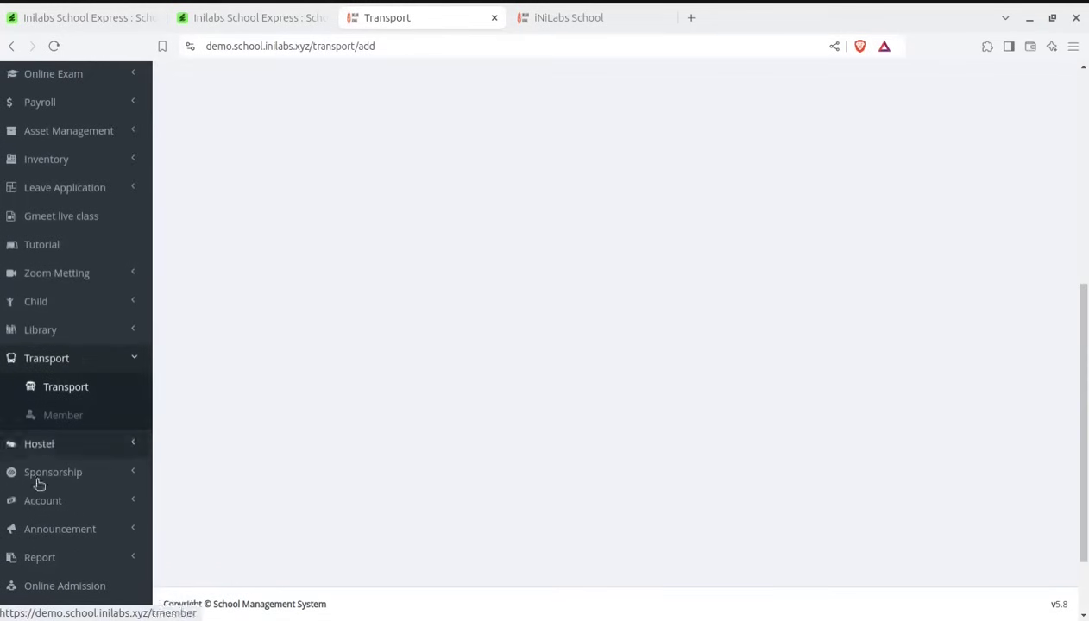
left_click(69, 417)
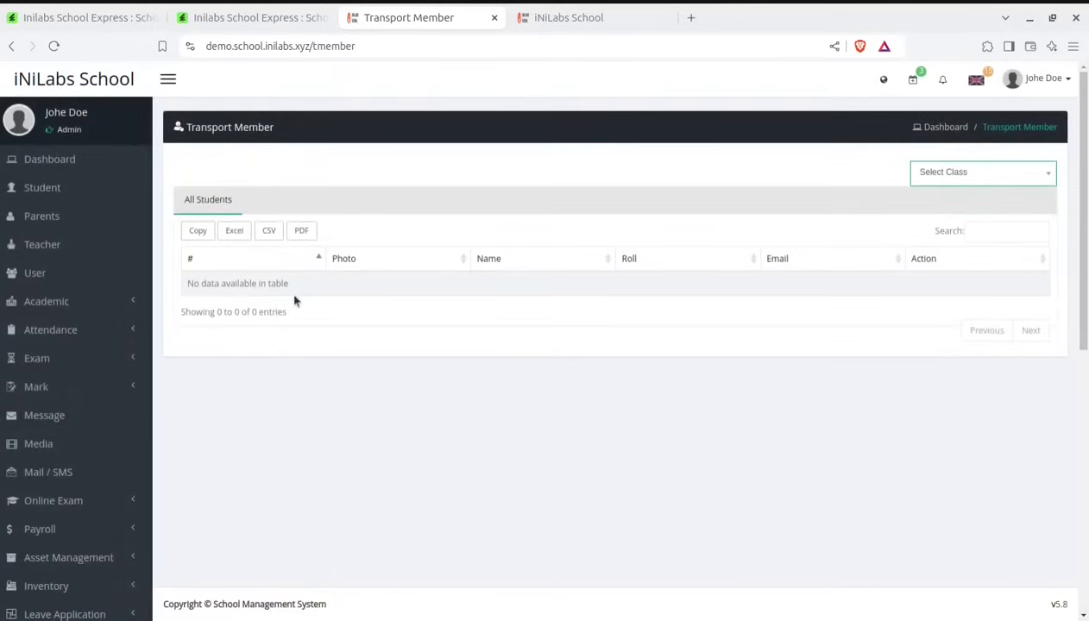
Open the hostel list, followed by the hostel category list with its class types and fees.
scroll(136, 461, "down", 5)
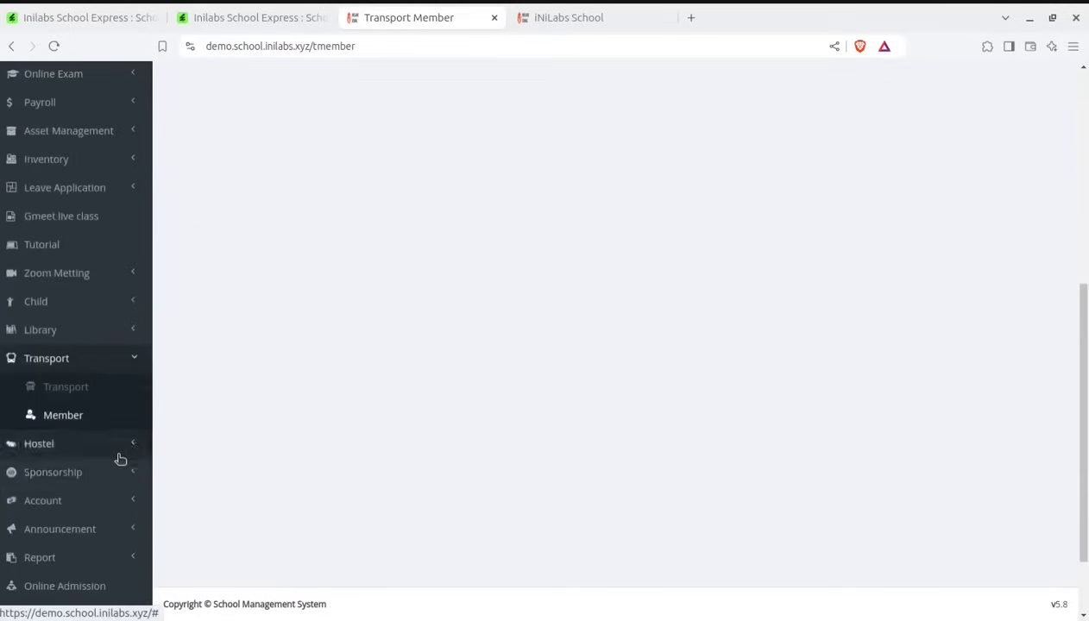
left_click(71, 445)
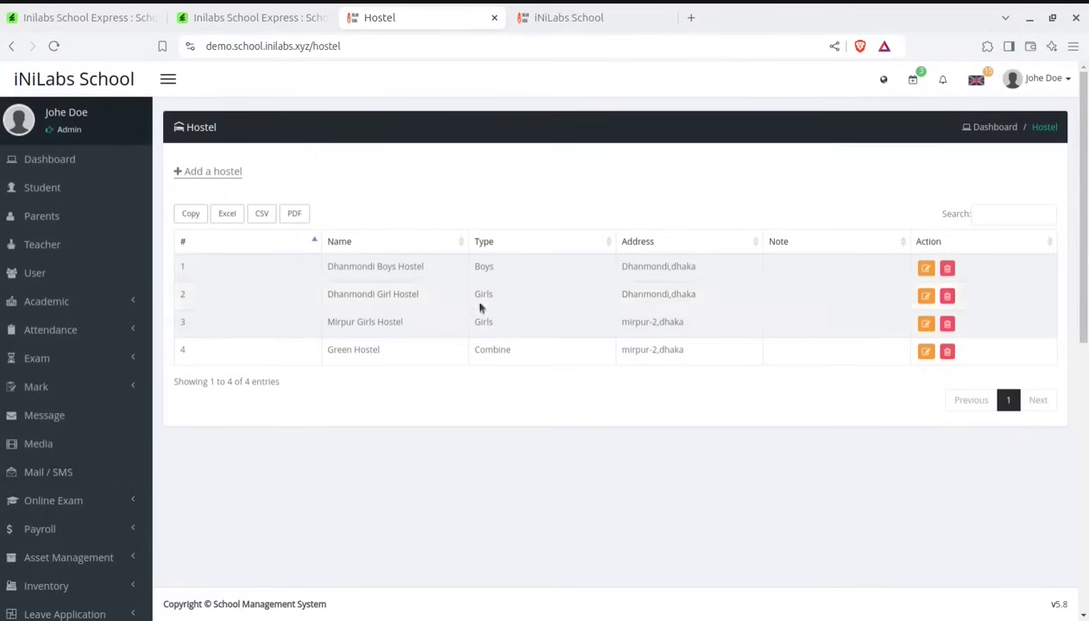
scroll(139, 484, "down", 2)
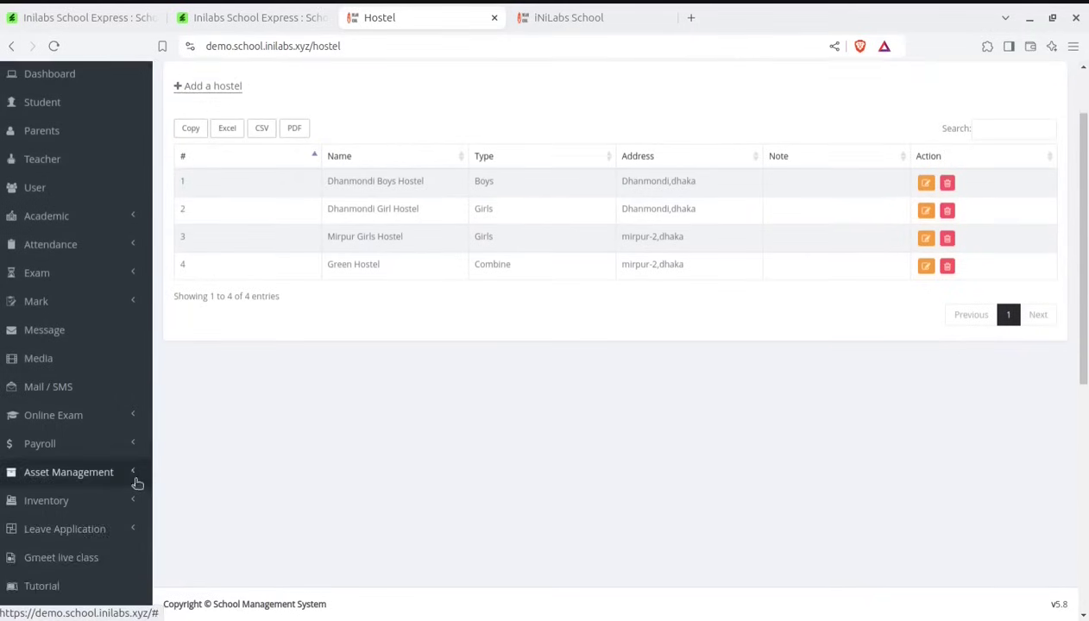
scroll(104, 476, "down", 3)
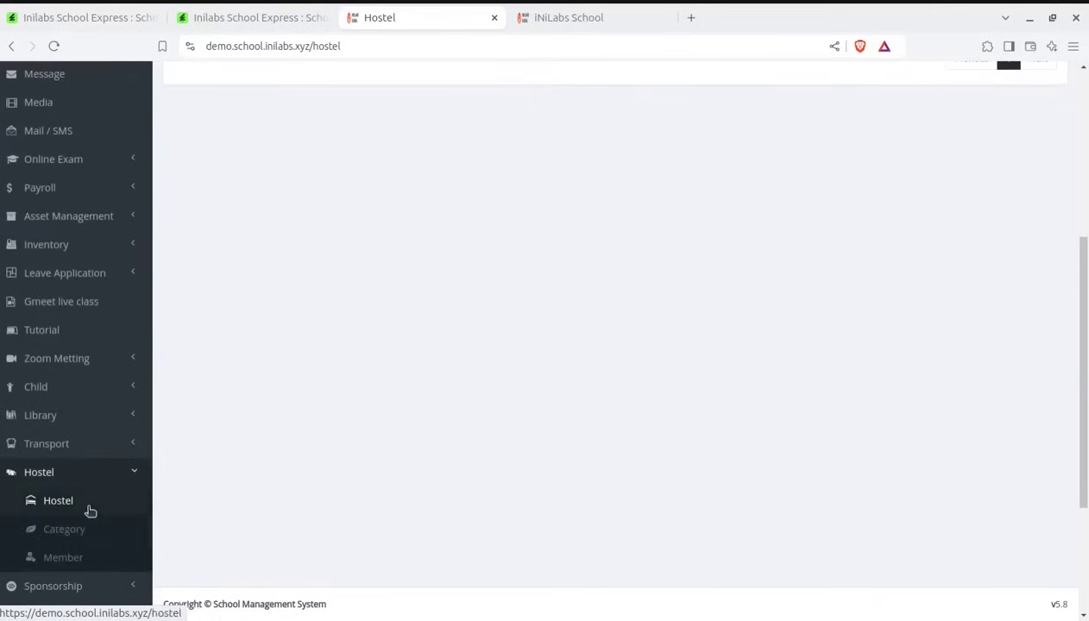
left_click(74, 533)
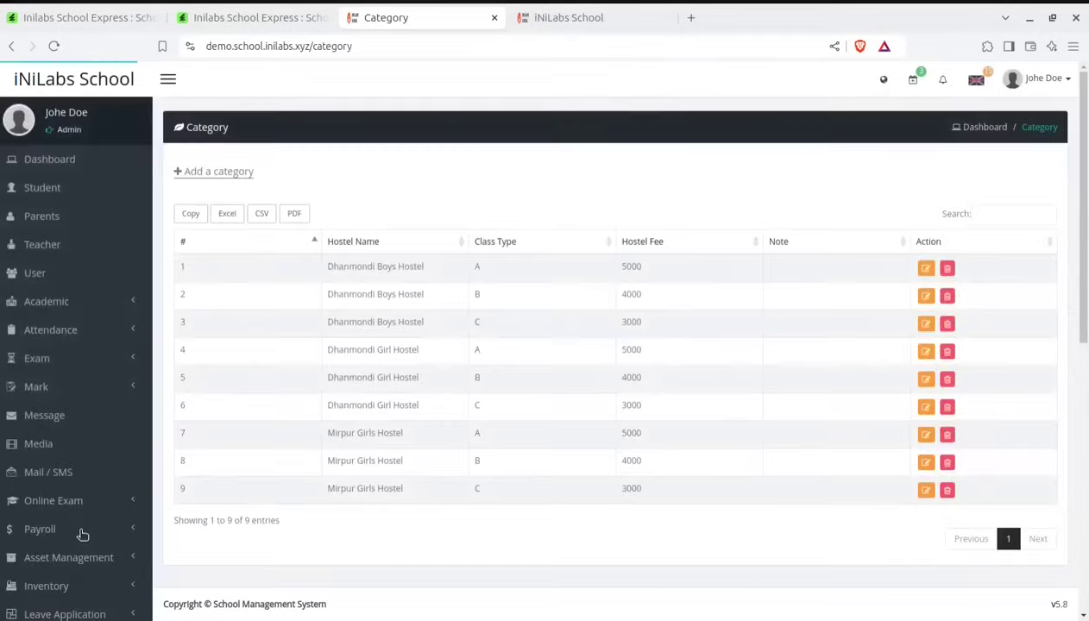
Open the Hostel section's member page.
scroll(76, 534, "down", 5)
left_click(62, 556)
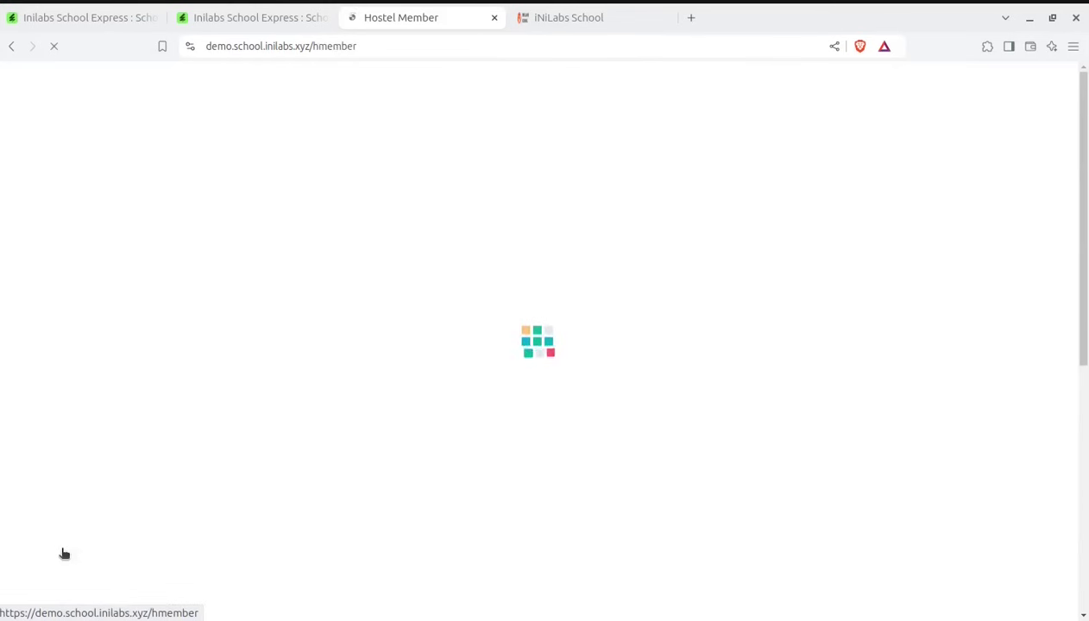
Collapse the Hostel section and open the candidate list in the Sponsorship section.
scroll(84, 548, "down", 2)
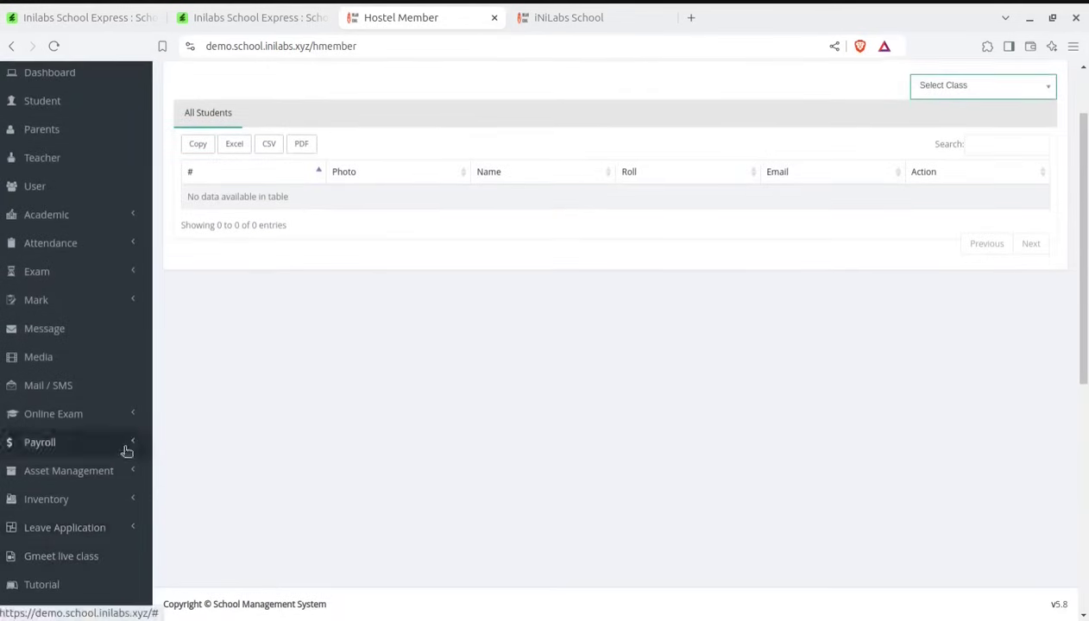
scroll(69, 535, "down", 5)
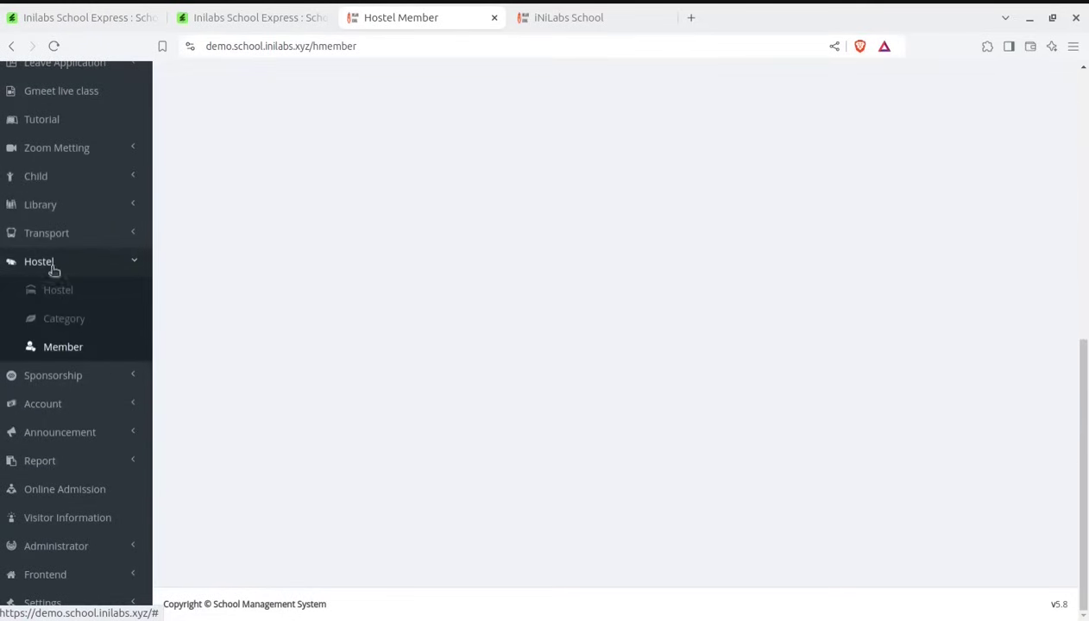
left_click(53, 264)
left_click(50, 385)
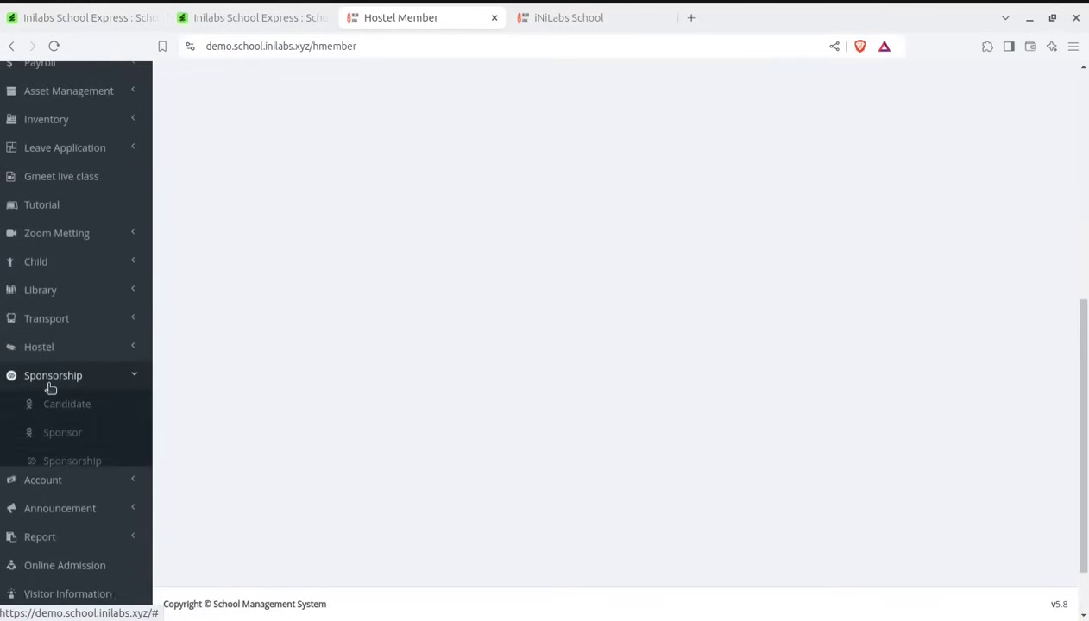
left_click(61, 408)
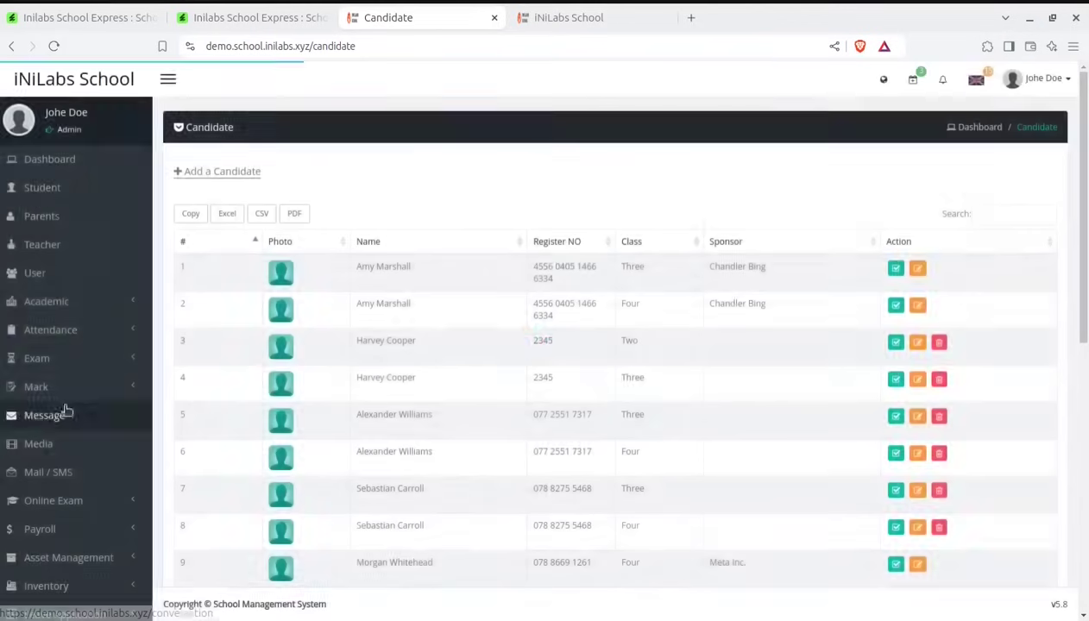
Open the sponsor list in the Sponsorship section.
scroll(85, 432, "down", 6)
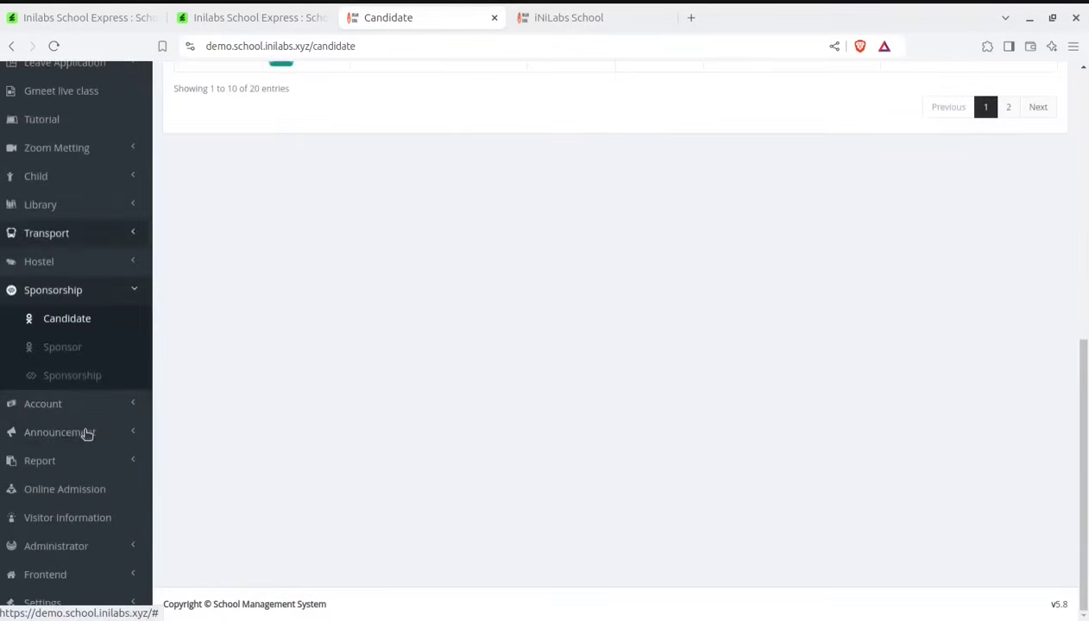
left_click(73, 346)
Open the sponsorship list and its form for adding a sponsorship.
scroll(89, 471, "down", 5)
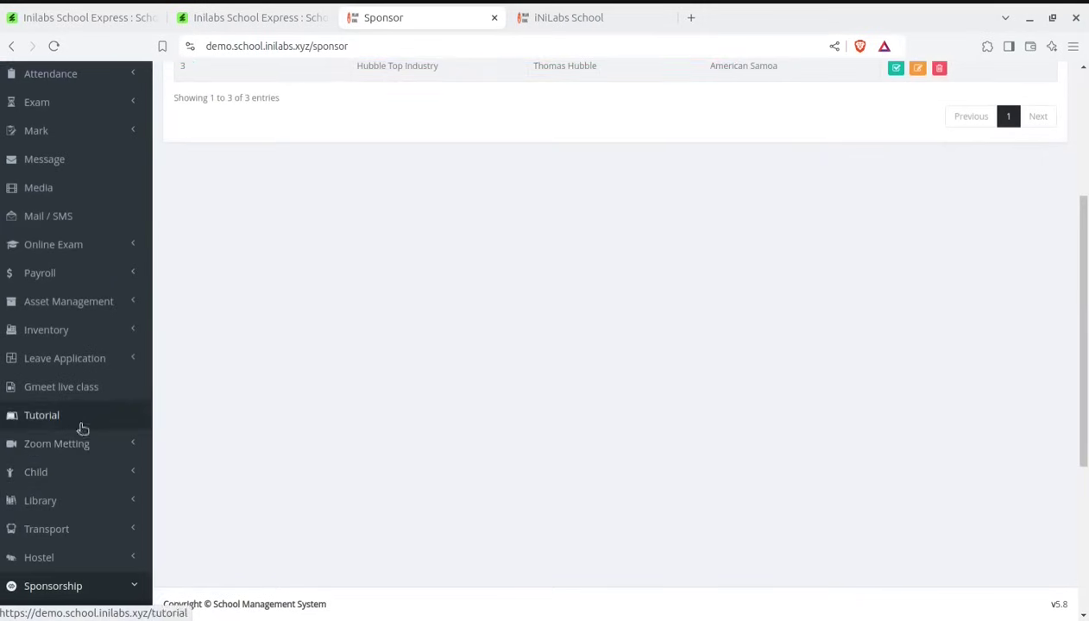
scroll(86, 440, "down", 3)
left_click(76, 420)
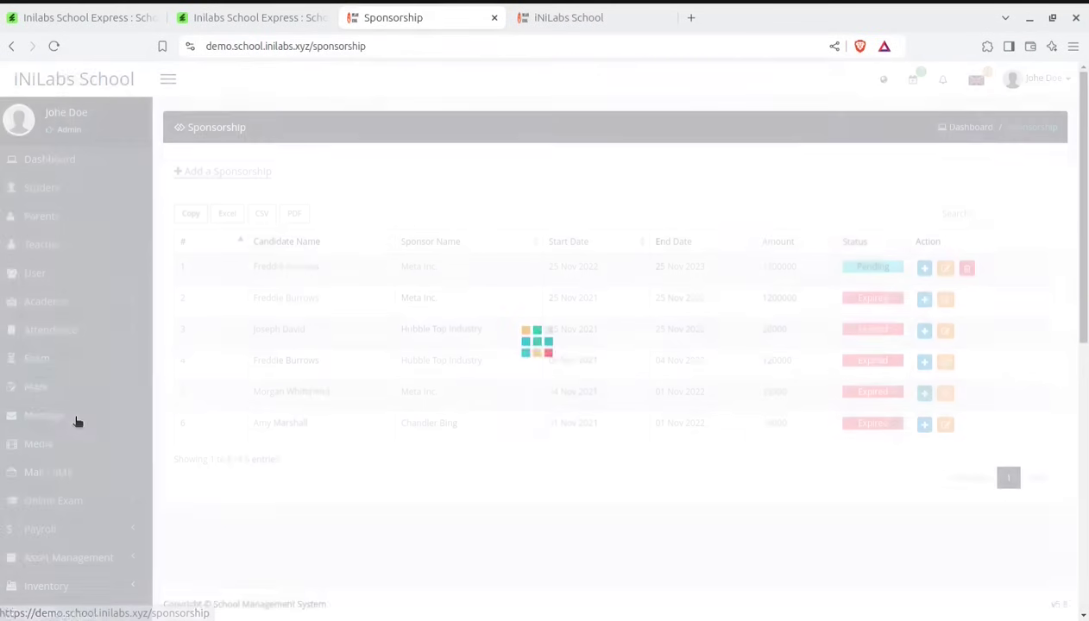
left_click(250, 174)
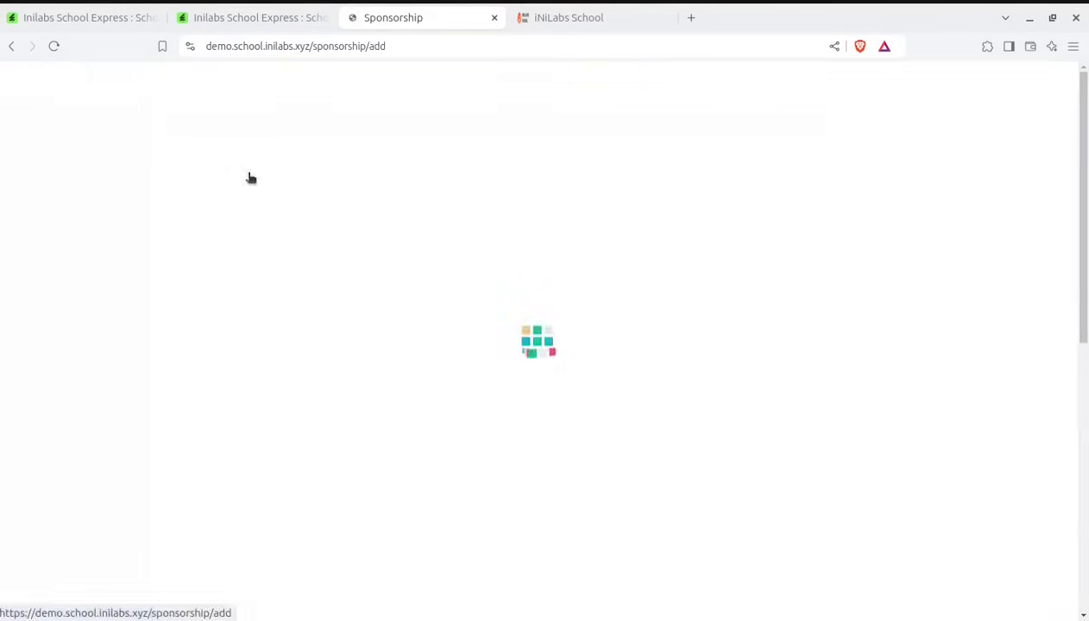
Expand the Account section and open the fee types list.
scroll(194, 377, "down", 8)
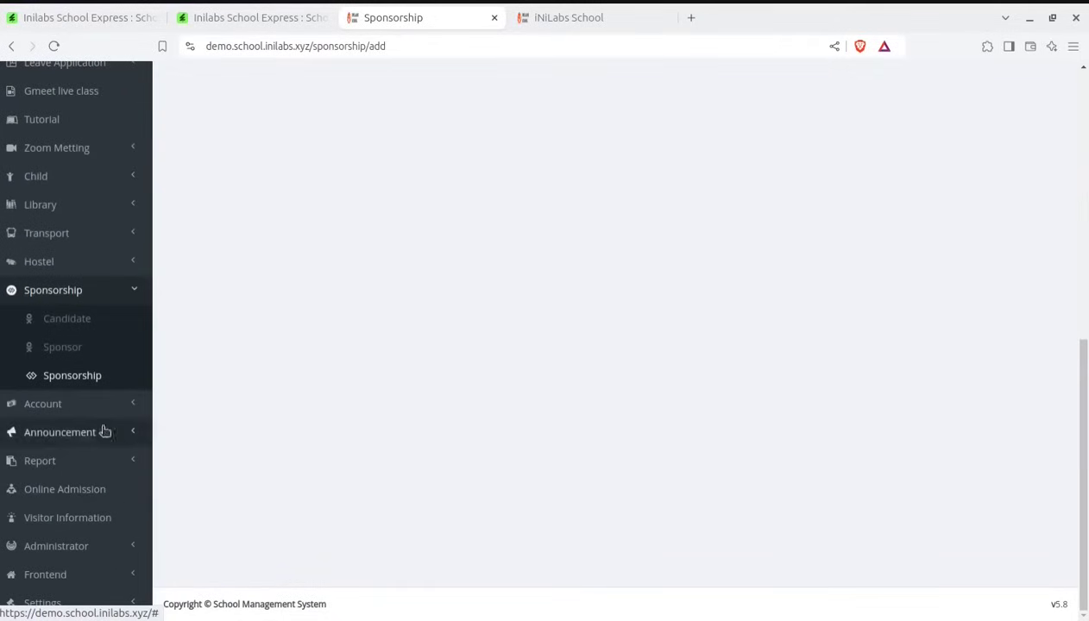
left_click(59, 404)
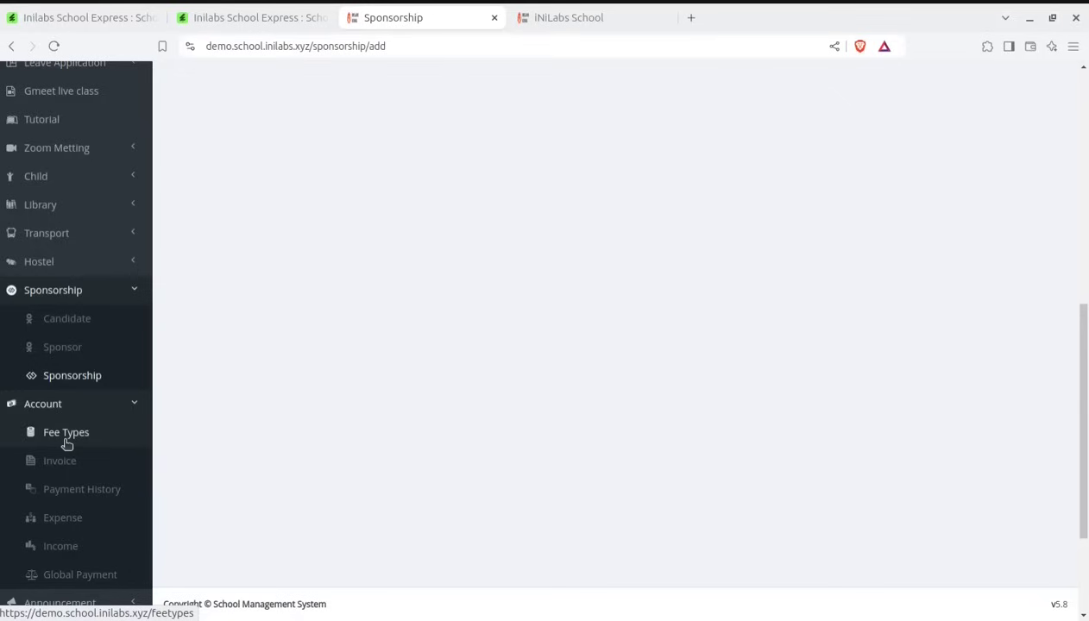
left_click(65, 440)
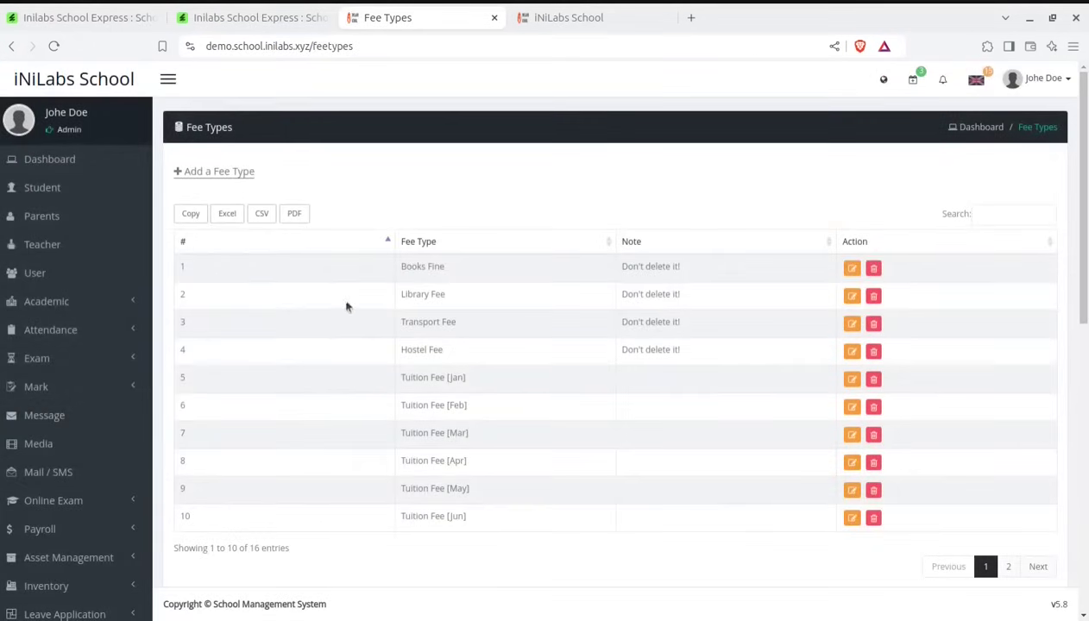
Open the invoice list in the Account section.
scroll(293, 427, "down", 3)
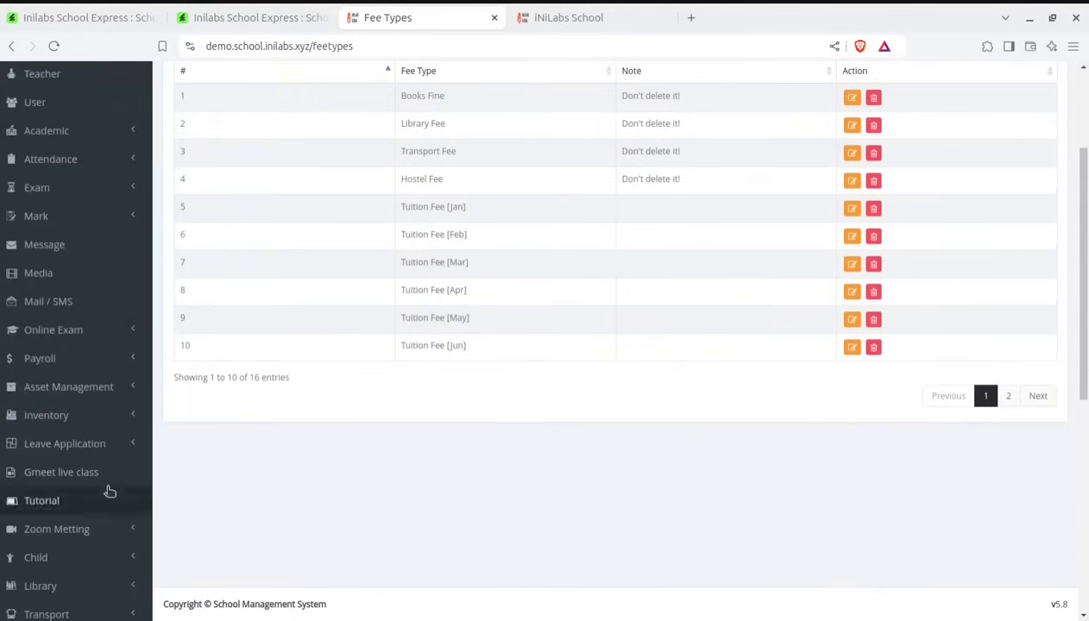
scroll(102, 553, "down", 2)
left_click(86, 606)
scroll(99, 590, "down", 3)
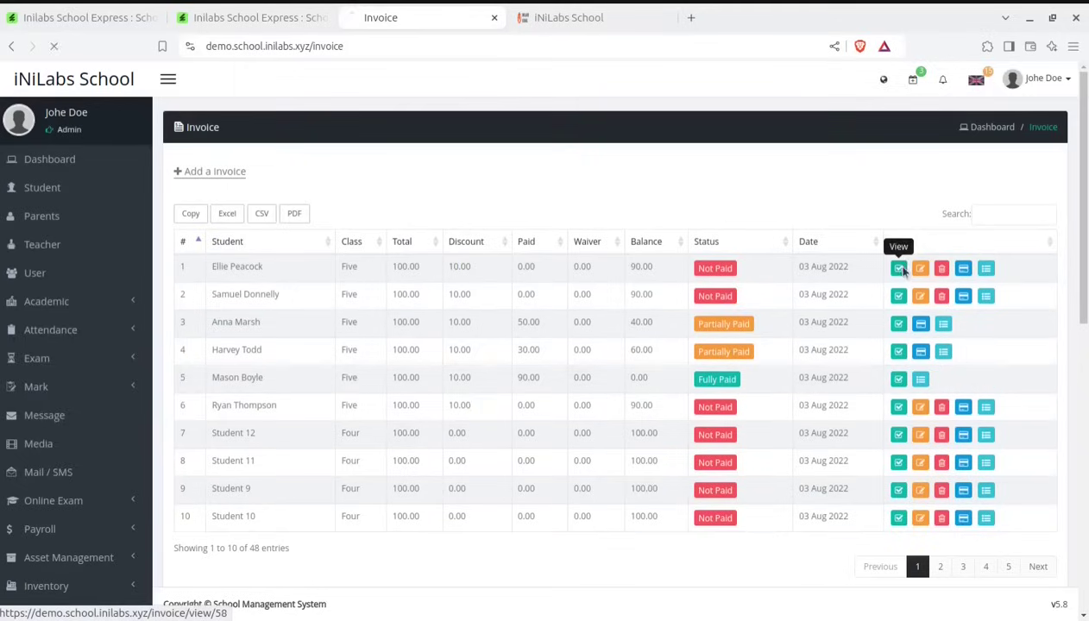
View the first invoice in the list and look over its student details, fee type and totals.
scroll(571, 351, "down", 1)
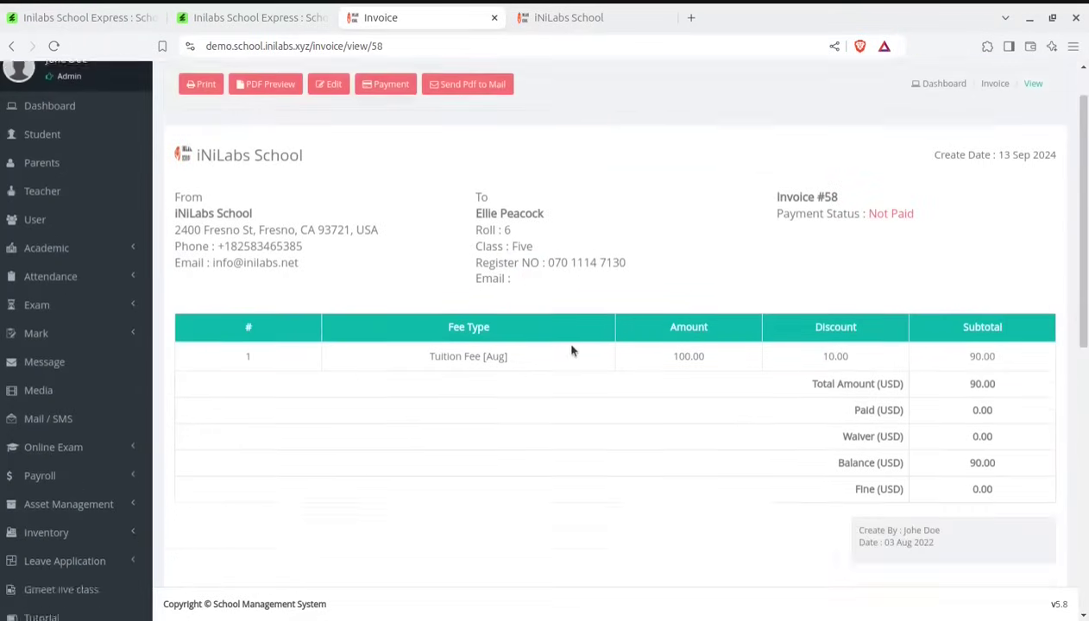
scroll(571, 351, "down", 3)
scroll(571, 351, "up", 4)
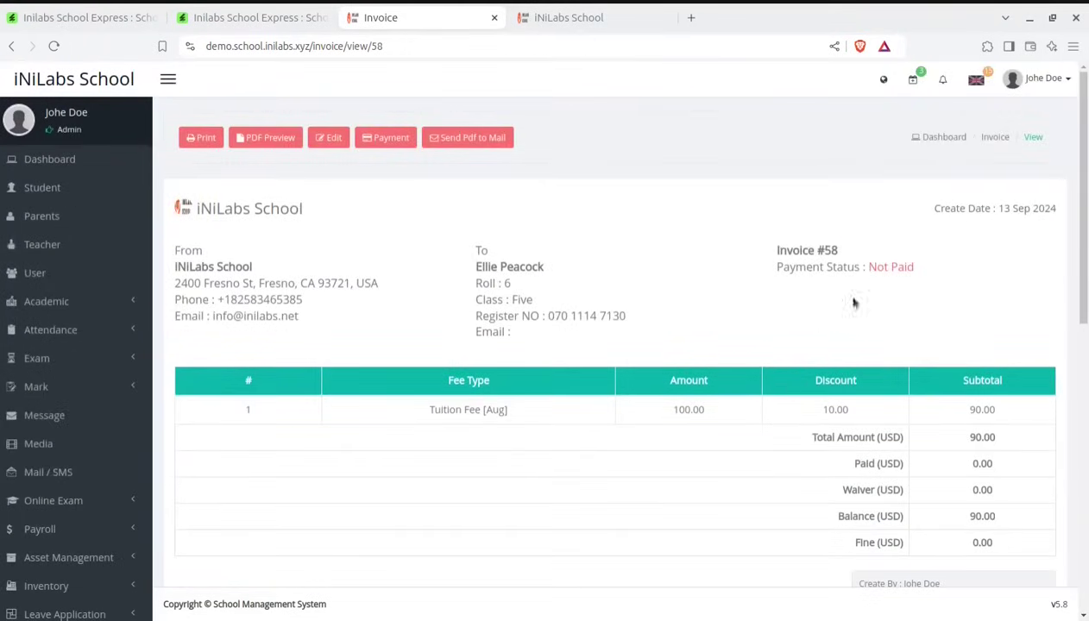
Return to the invoice list, open the first invoice's payment page and examine the available payment methods and fee fields.
left_click(994, 138)
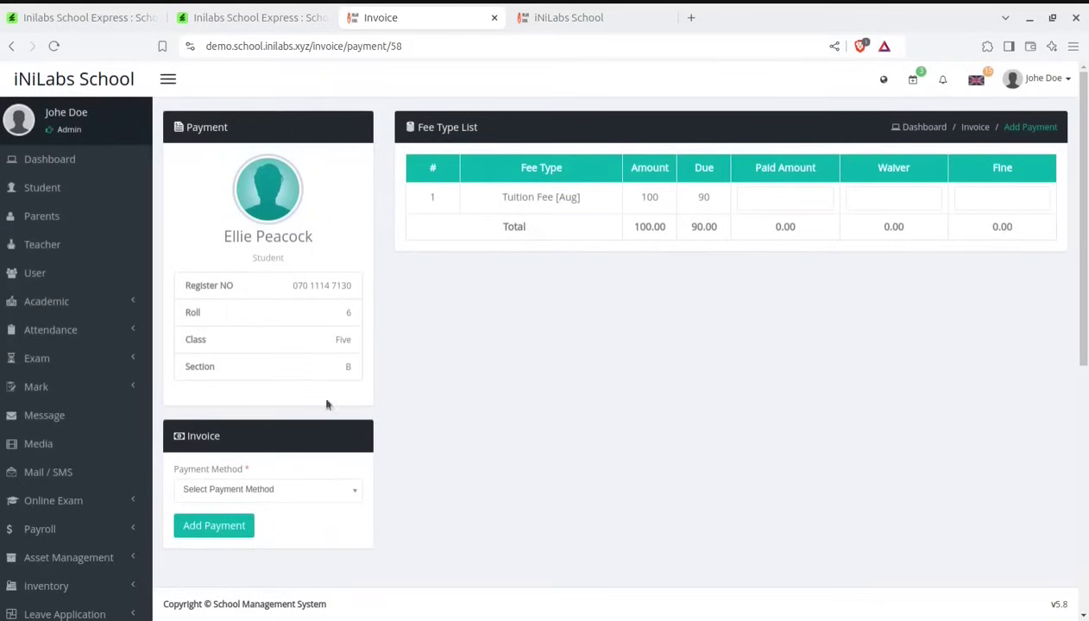
left_click(265, 492)
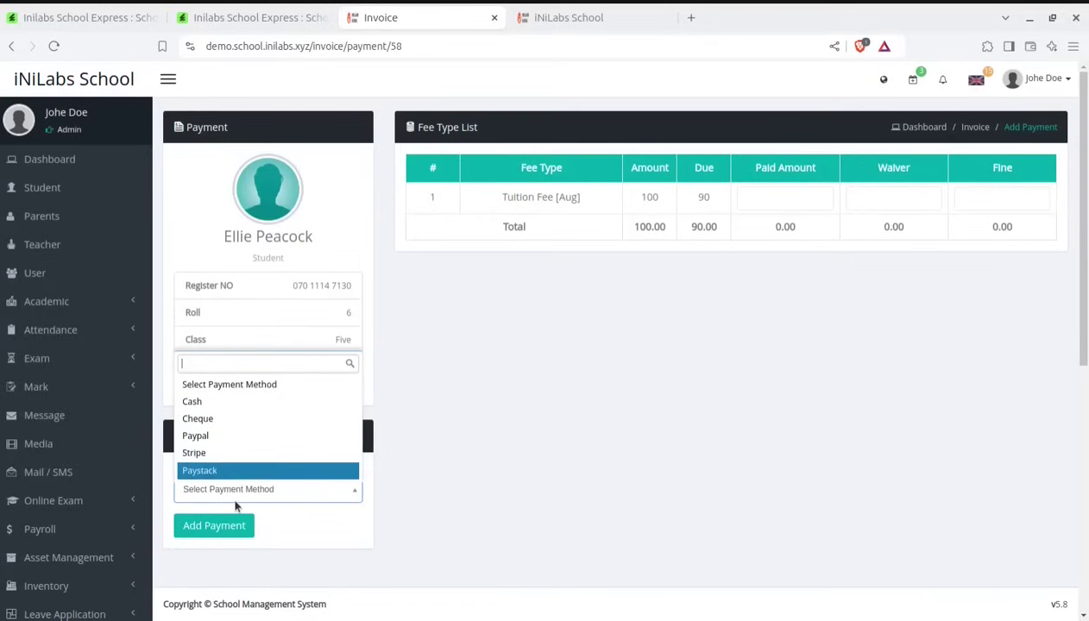
left_click(572, 457)
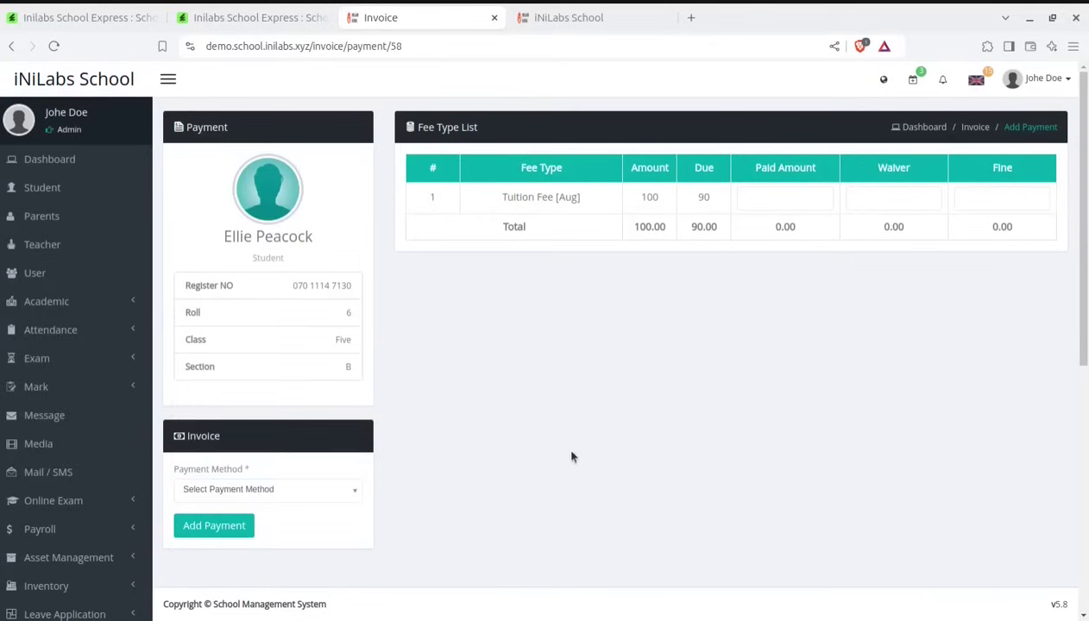
scroll(640, 489, "down", 2)
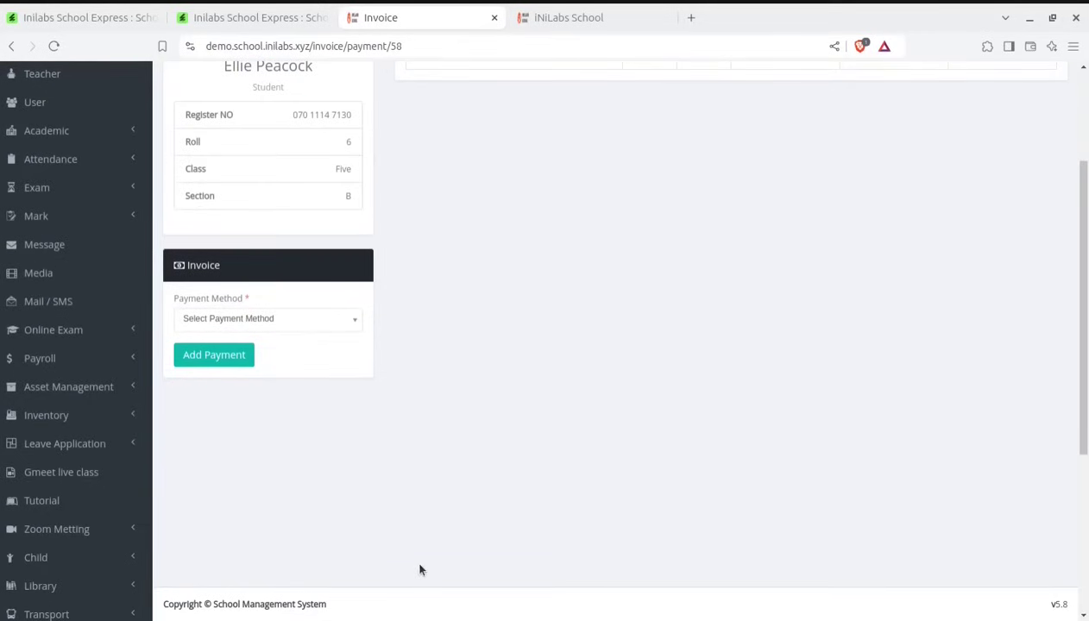
scroll(382, 552, "up", 2)
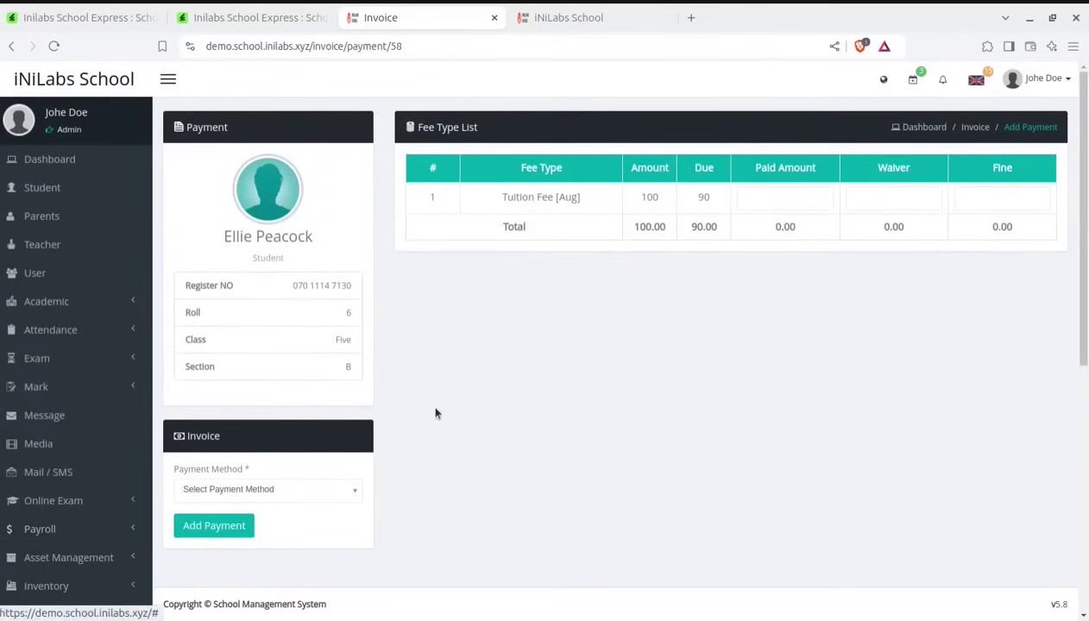
scroll(397, 458, "down", 5)
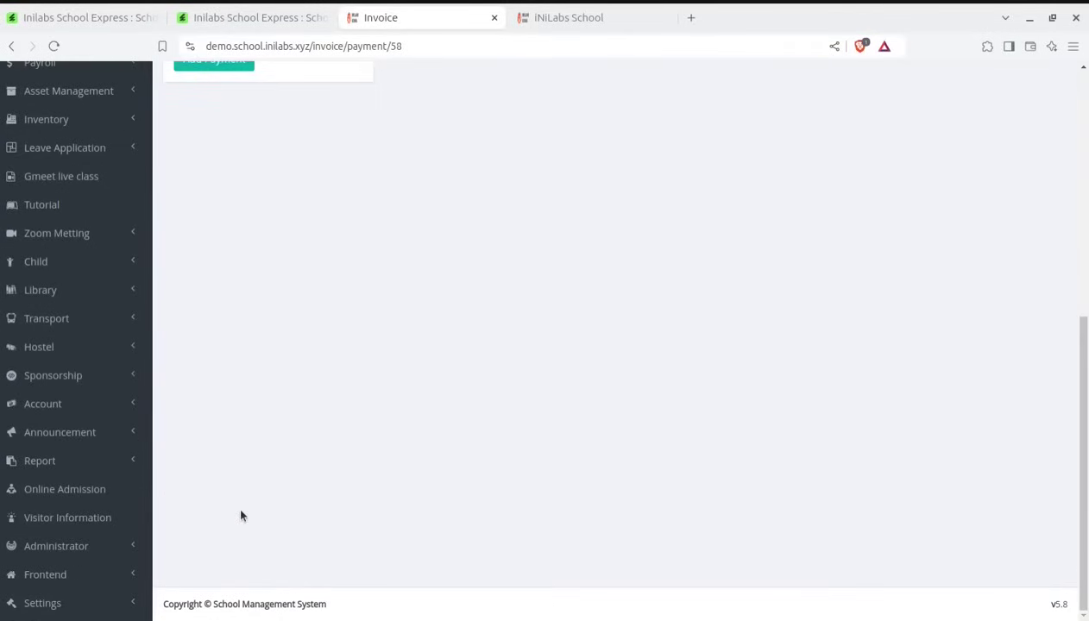
scroll(241, 515, "up", 5)
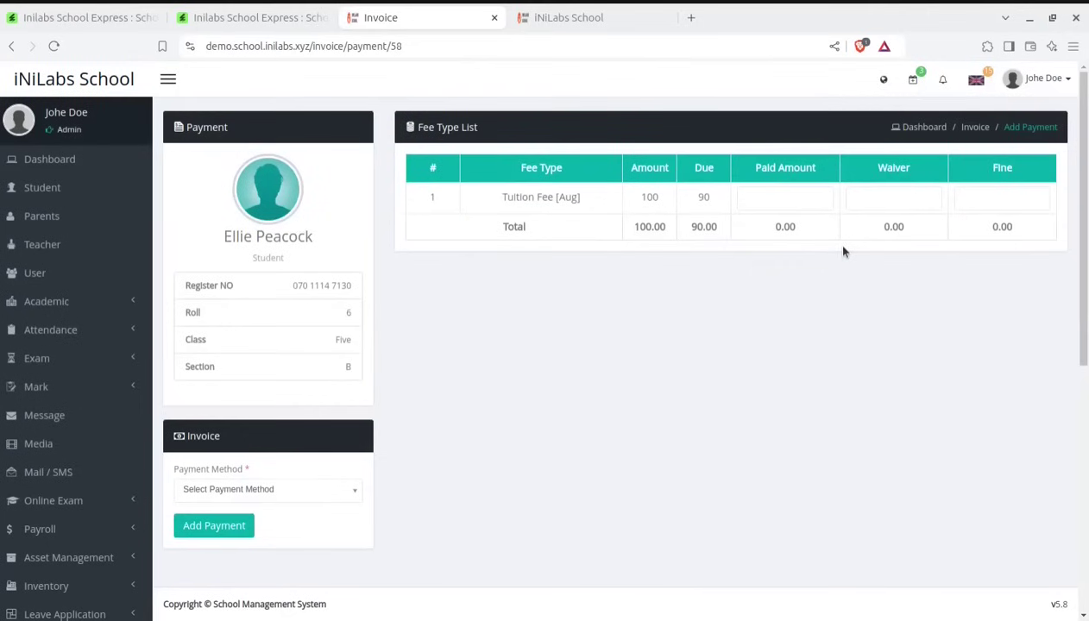
Go back to the invoice list and view the first invoice's payments, closing the dialog when done.
left_click(974, 127)
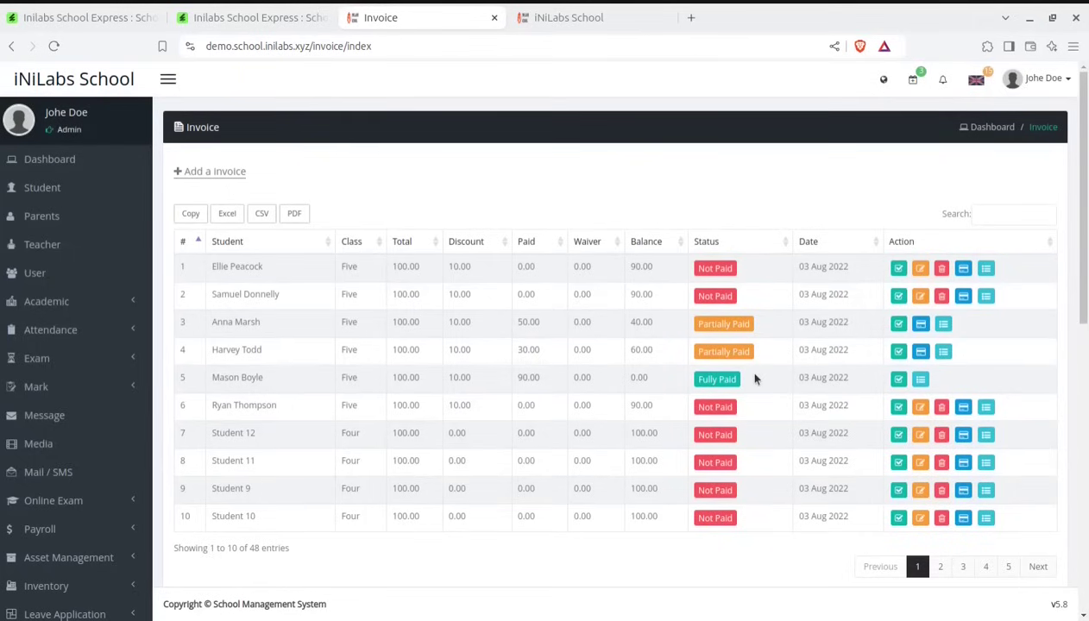
left_click(985, 272)
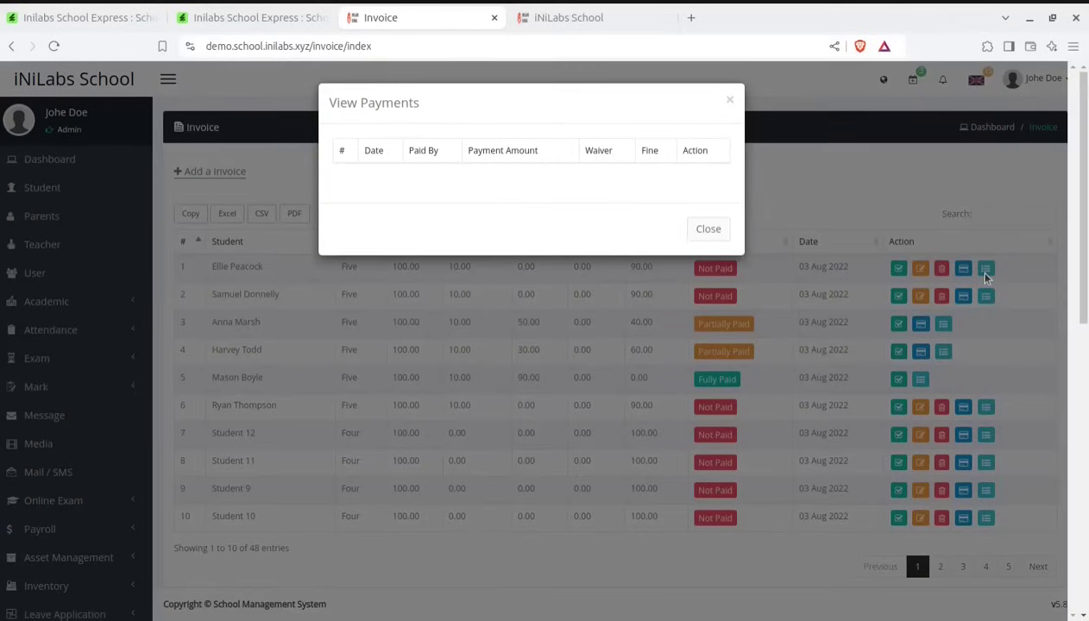
left_click(708, 229)
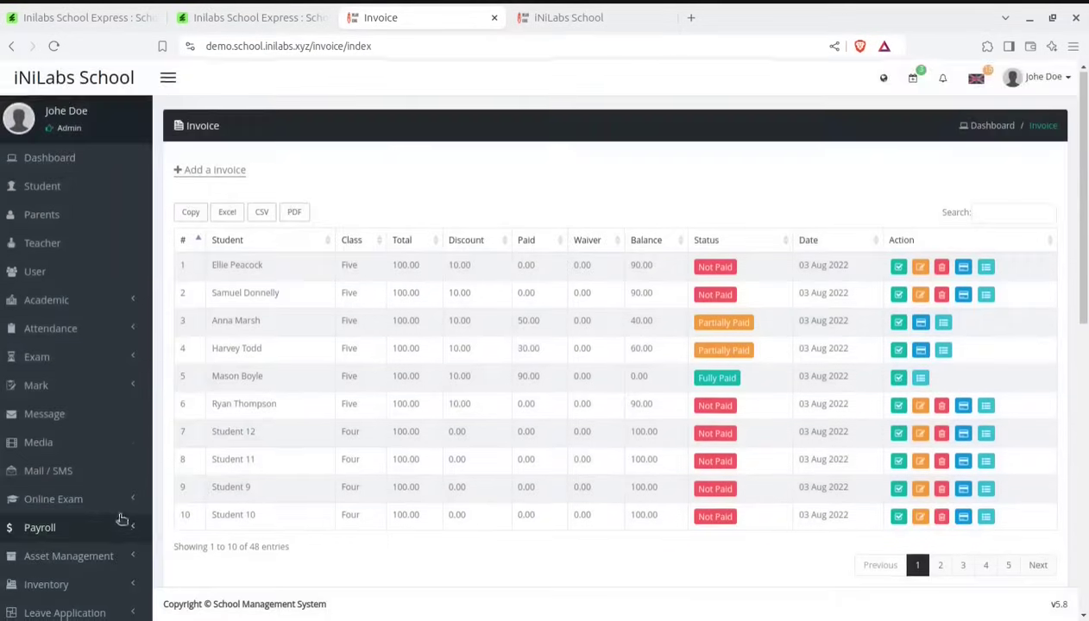
Open the payment history in the Account section and the edit form of its first entry.
scroll(173, 511, "down", 8)
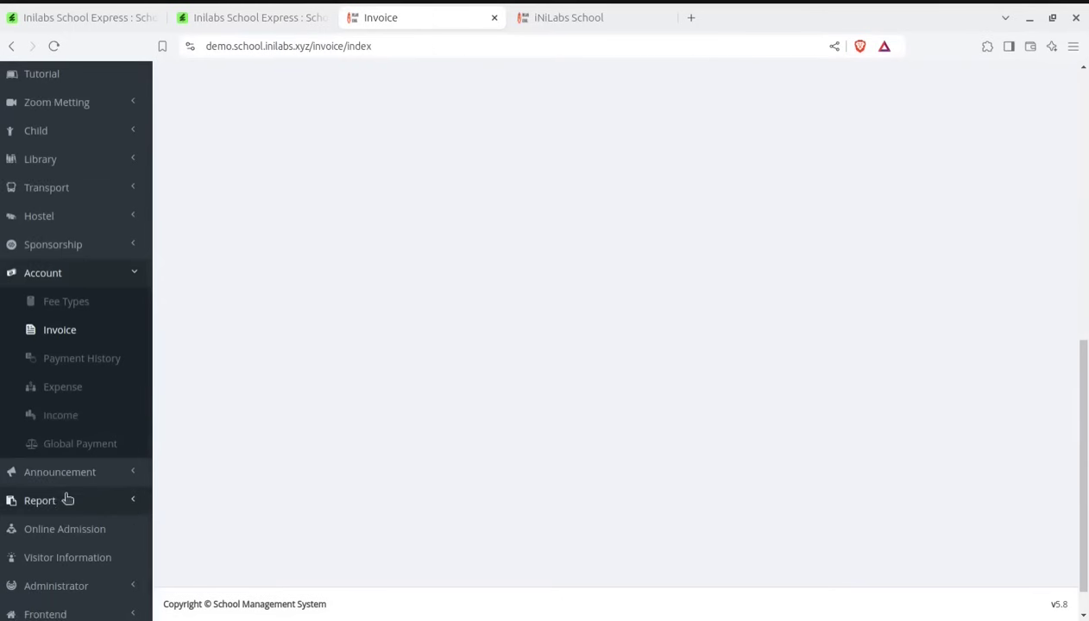
left_click(83, 361)
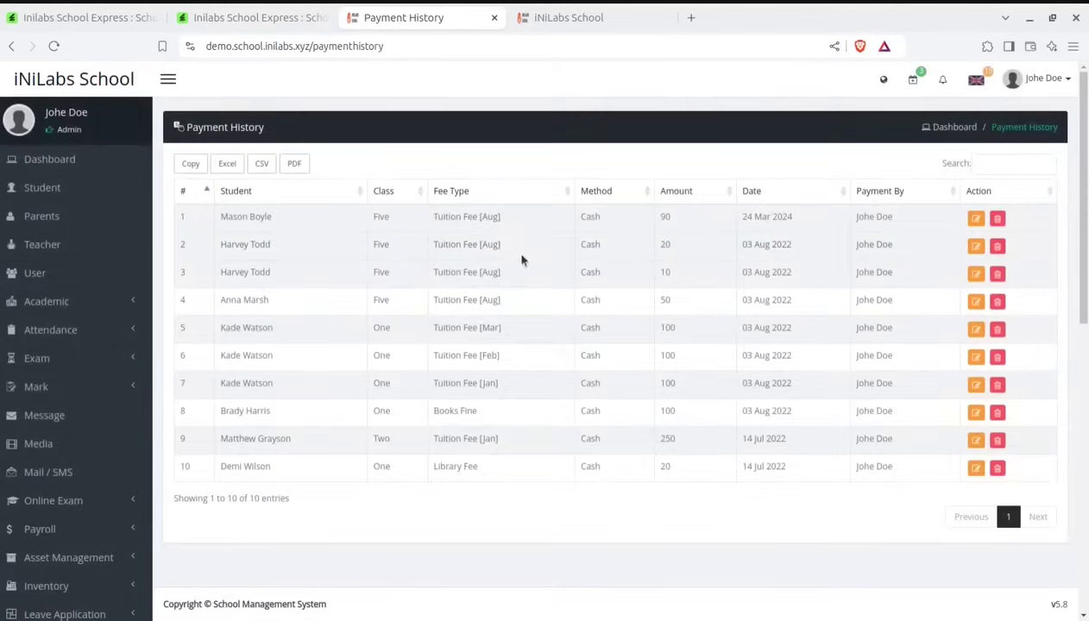
left_click(975, 219)
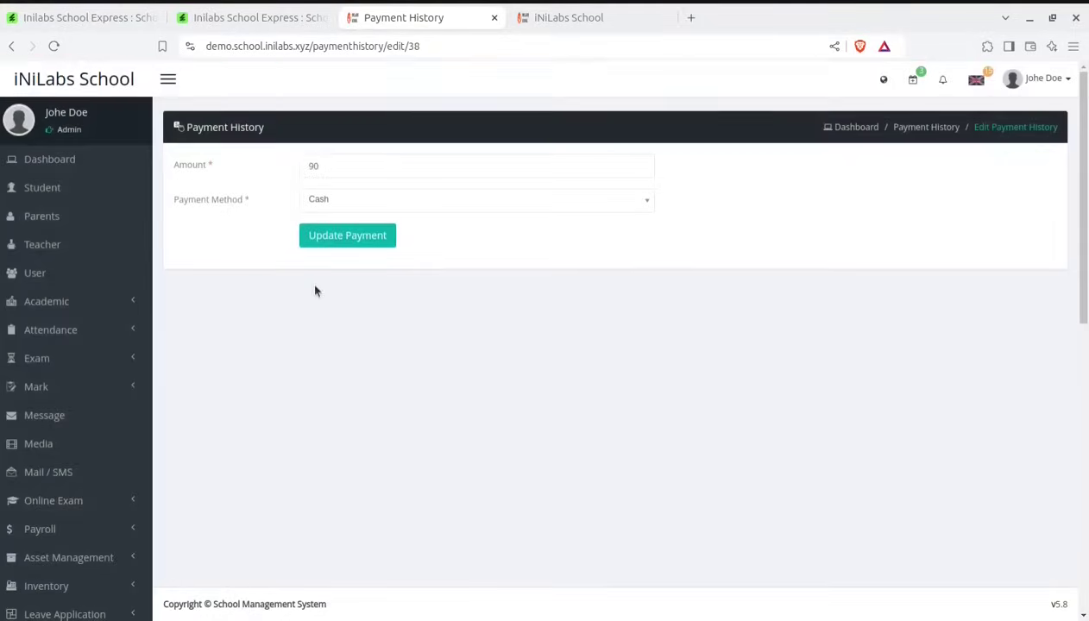
Open the expense list in the Account section.
scroll(79, 557, "down", 4)
scroll(79, 557, "down", 3)
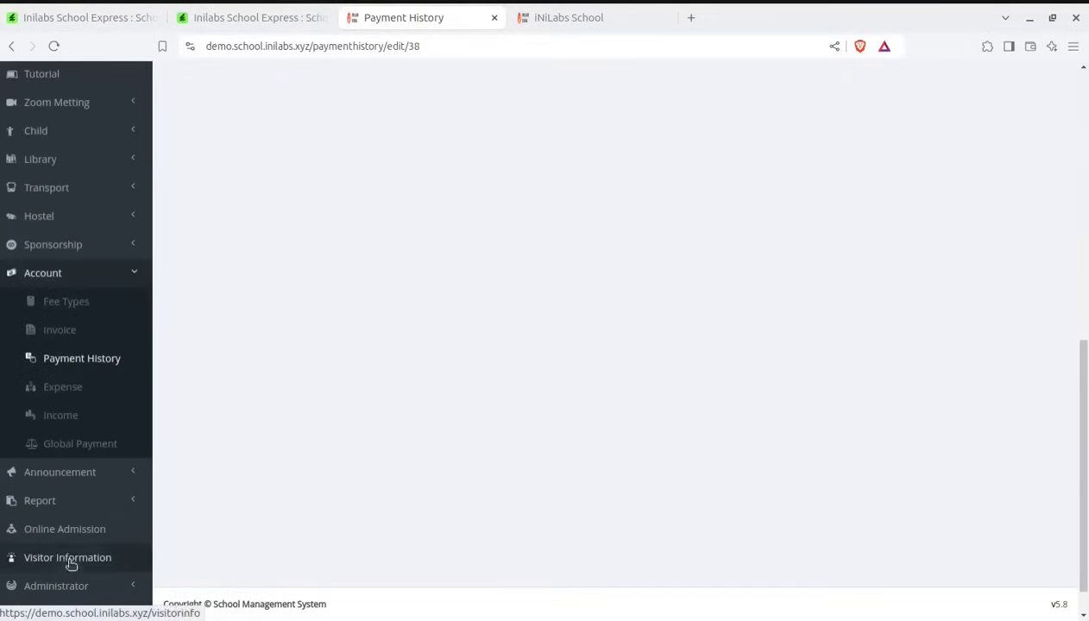
left_click(60, 388)
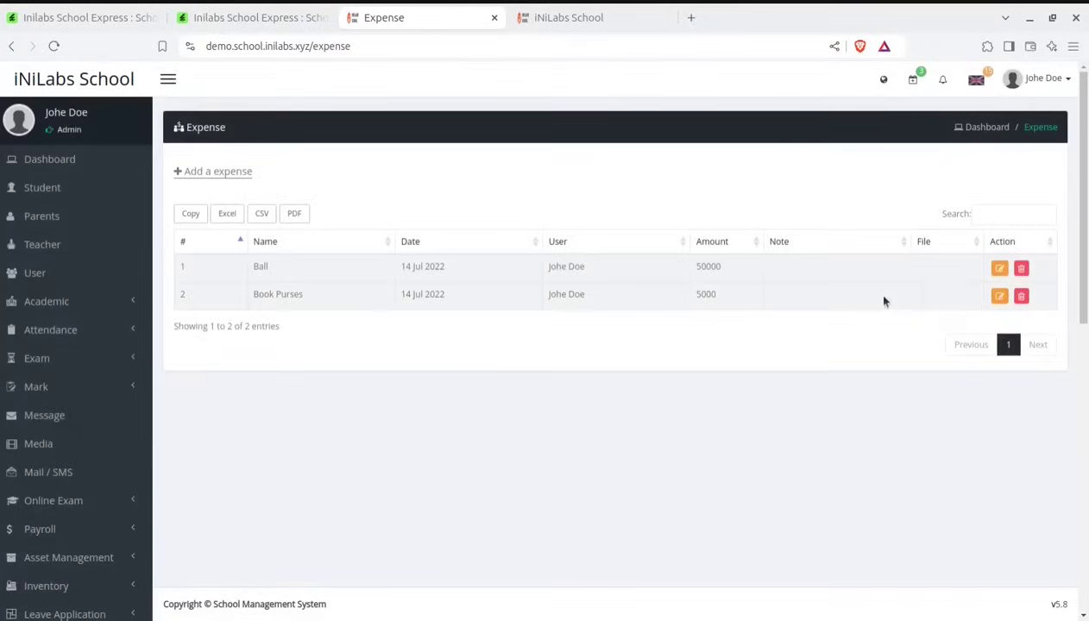
Open the income list in the Account section.
scroll(296, 404, "down", 2)
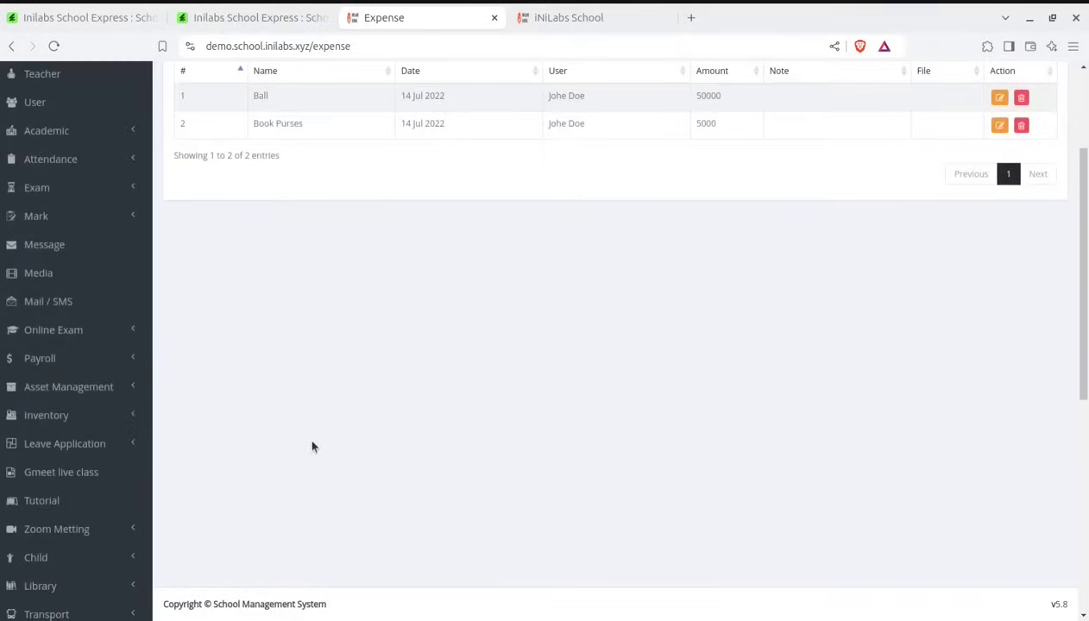
scroll(312, 446, "down", 2)
scroll(102, 420, "down", 3)
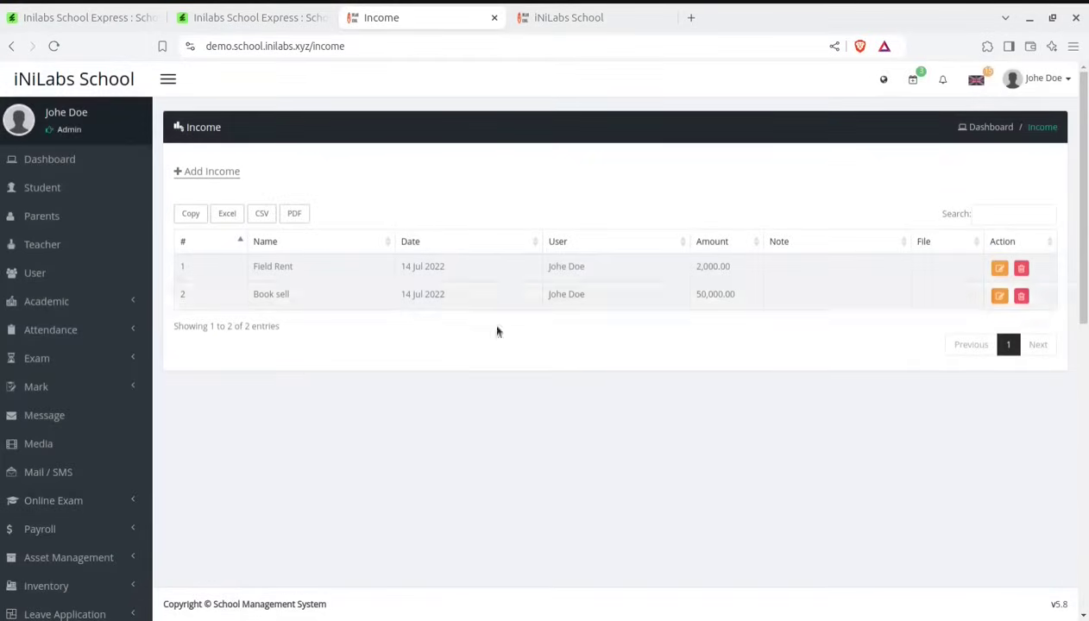
Open the Global Payment page in the Account section.
scroll(136, 486, "down", 3)
scroll(60, 583, "down", 3)
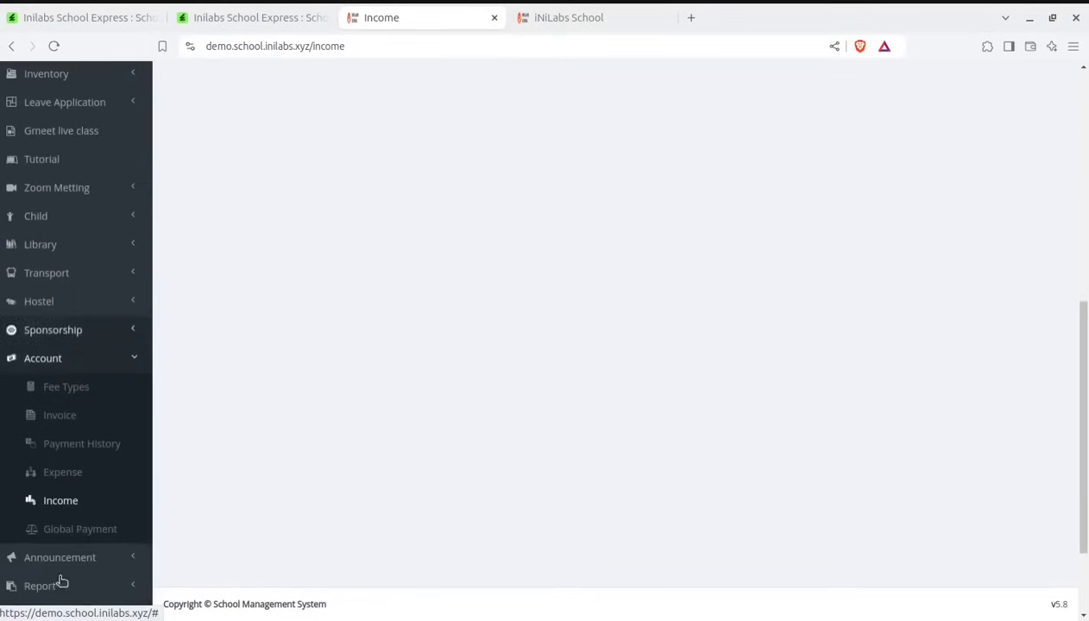
left_click(71, 538)
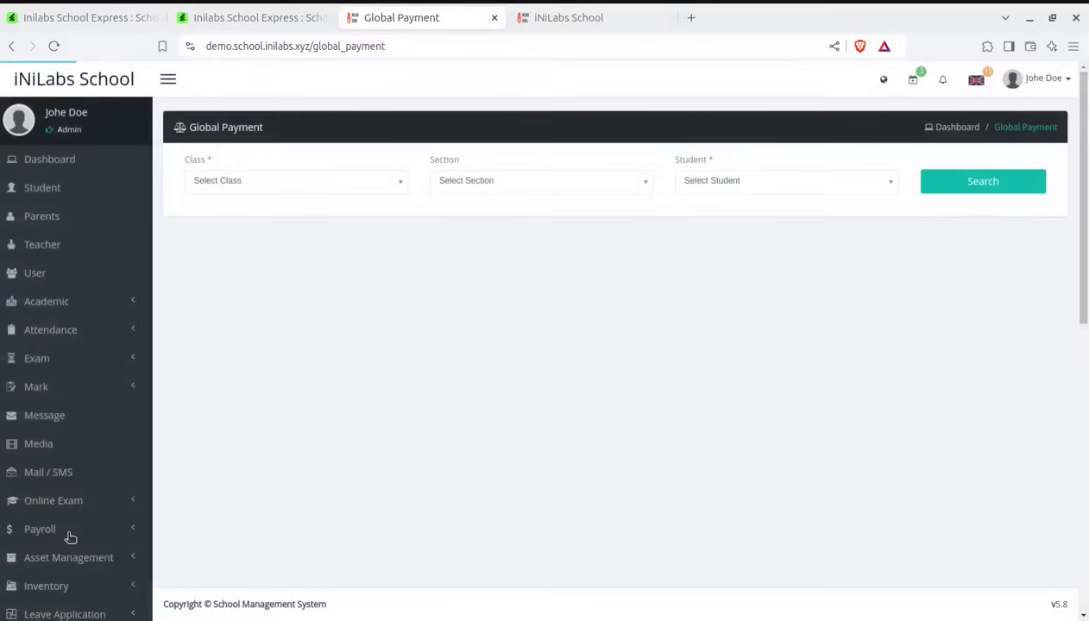
Search global payments for the roll 1 student in class One, section A, and review the student's payment and fee tables.
left_click(311, 182)
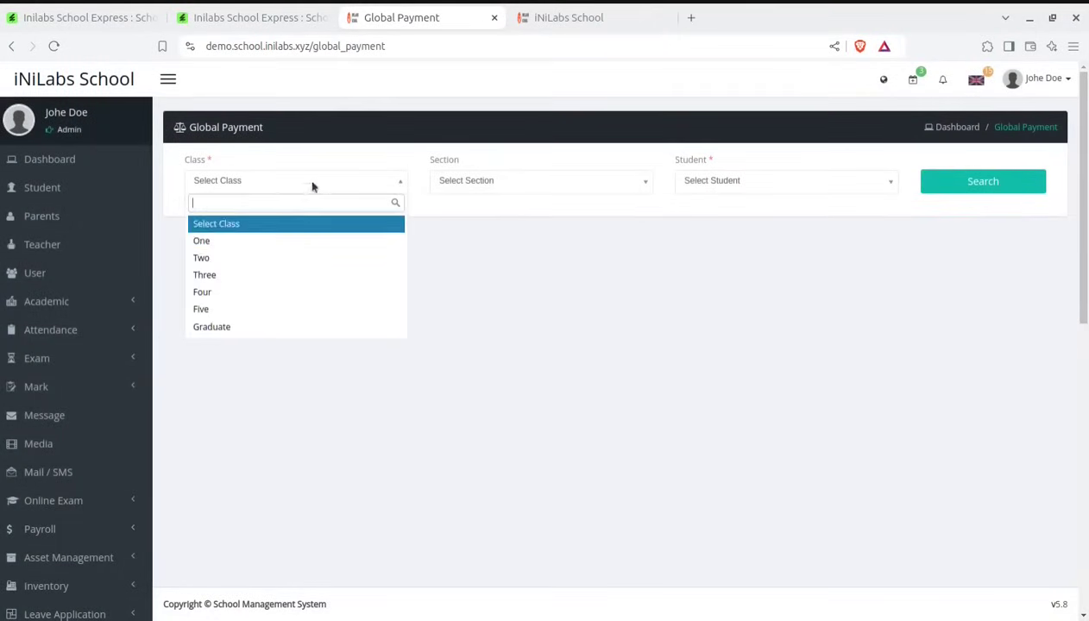
left_click(260, 250)
left_click(504, 181)
left_click(478, 245)
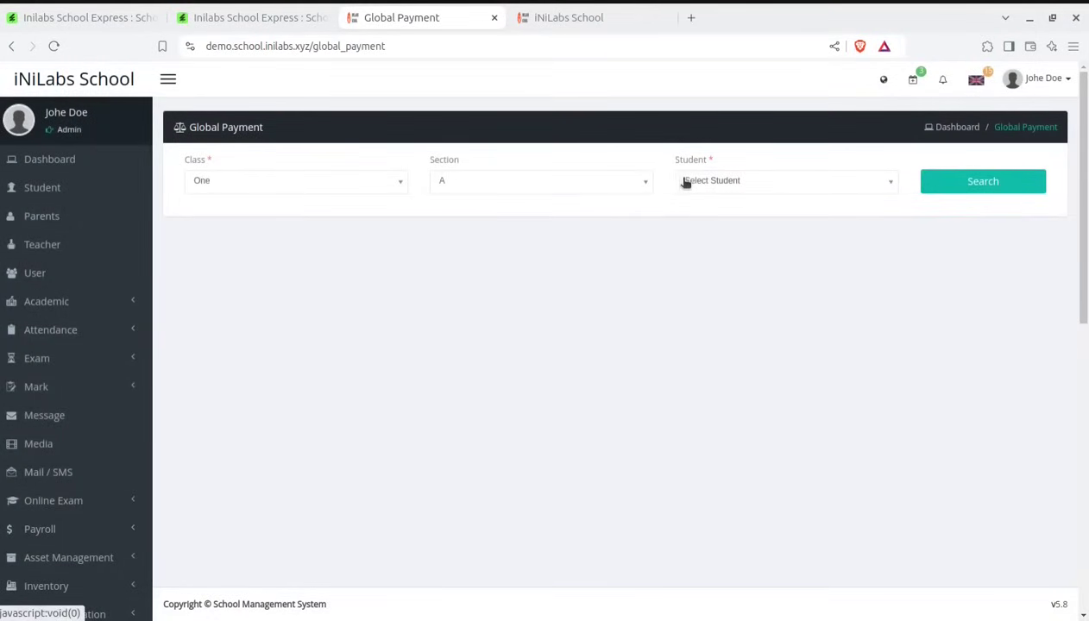
left_click(686, 182)
left_click(690, 241)
left_click(976, 184)
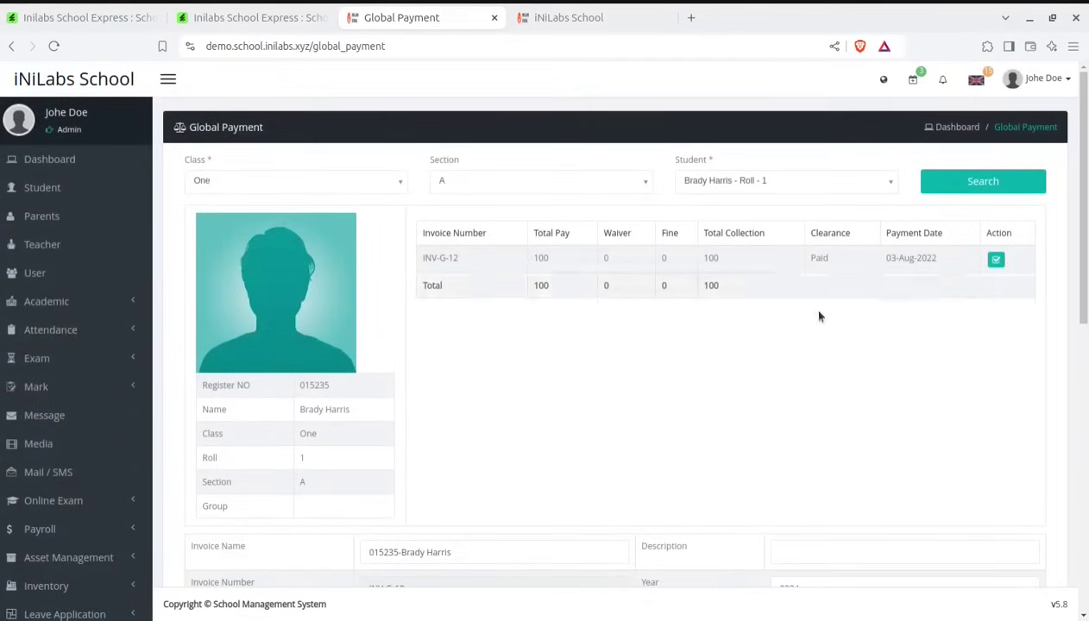
scroll(460, 448, "down", 3)
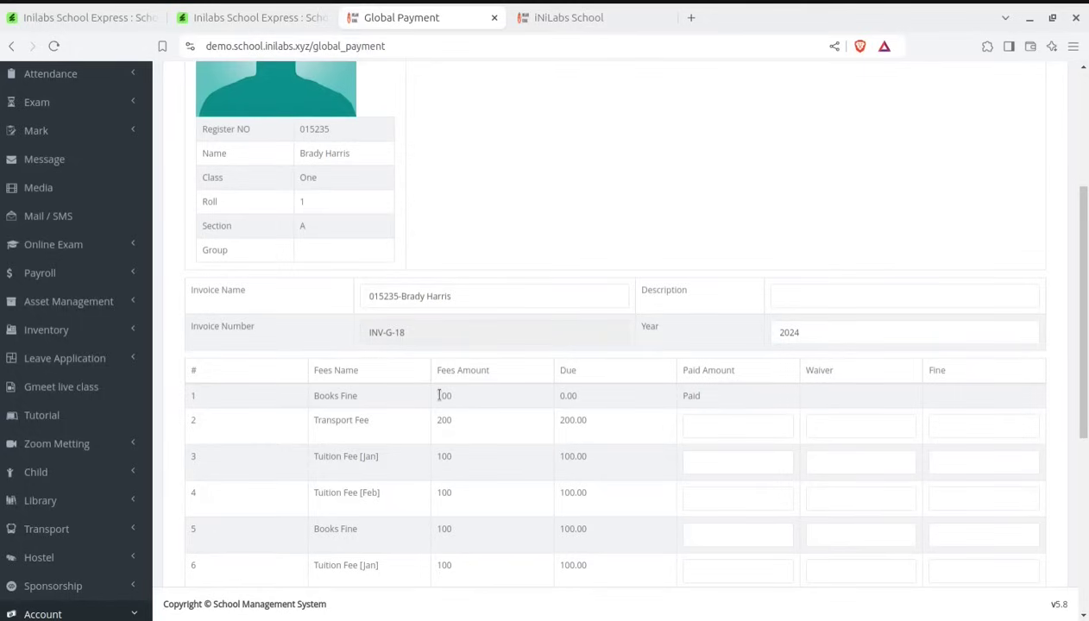
scroll(414, 405, "up", 3)
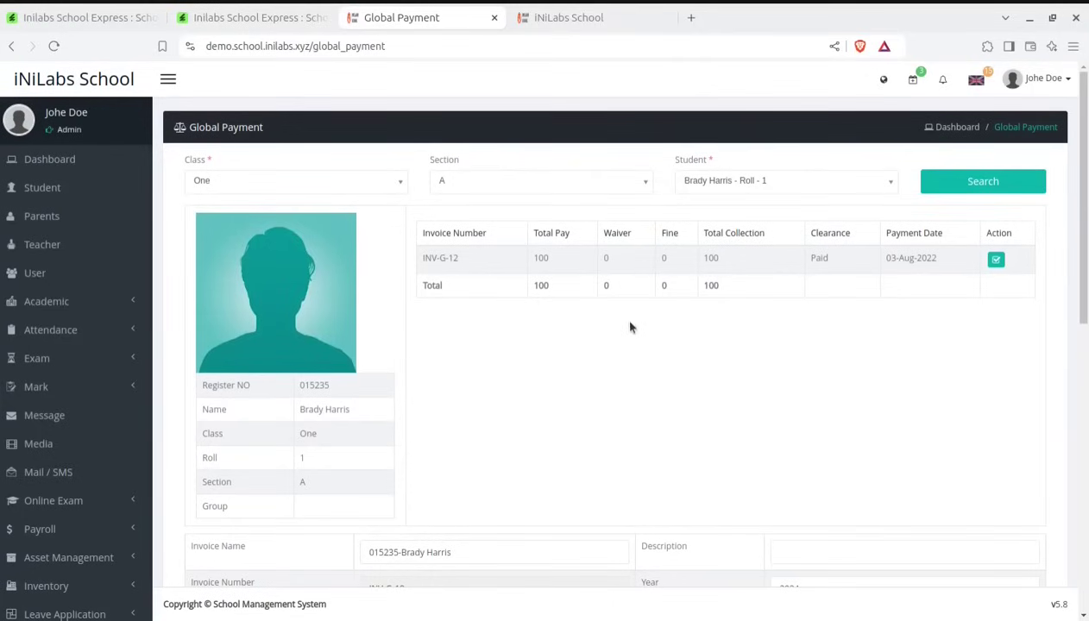
Open the notice list in the Announcement section.
scroll(630, 328, "down", 2)
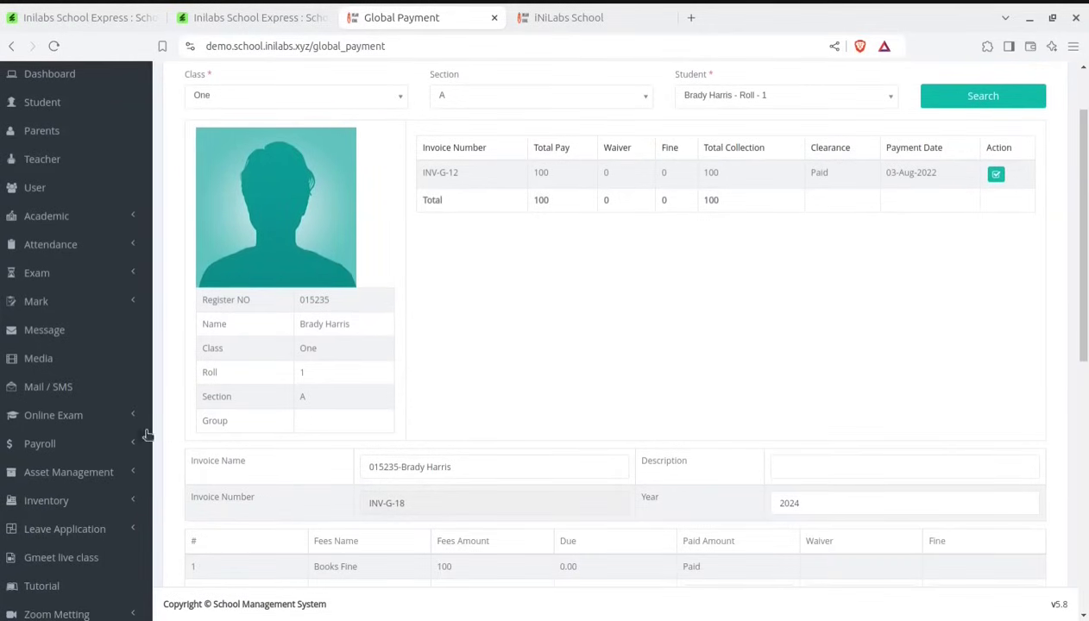
scroll(138, 435, "down", 6)
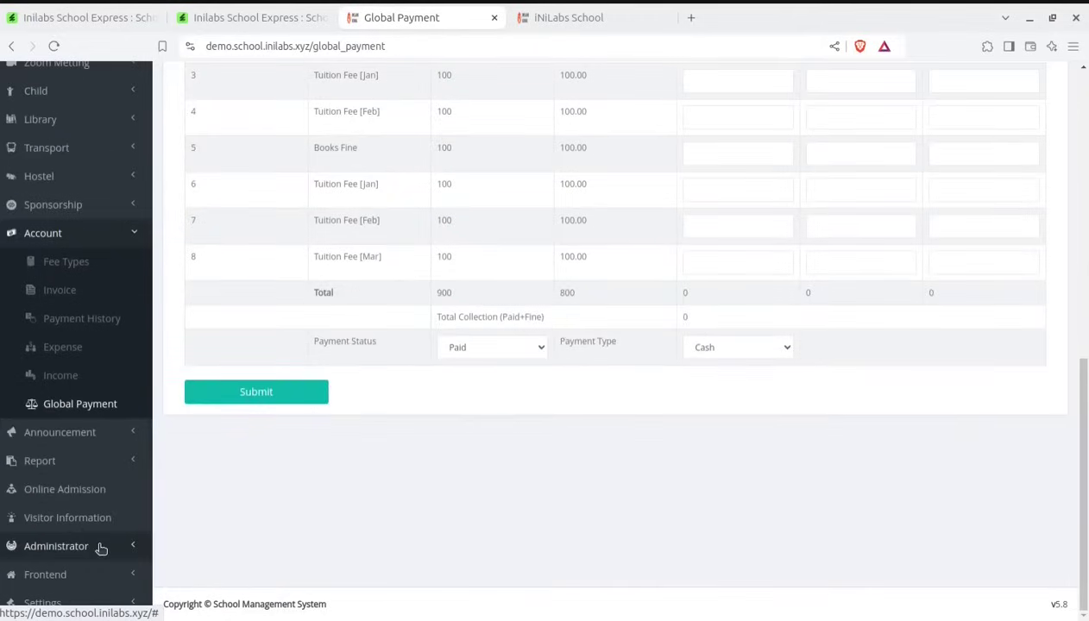
left_click(70, 434)
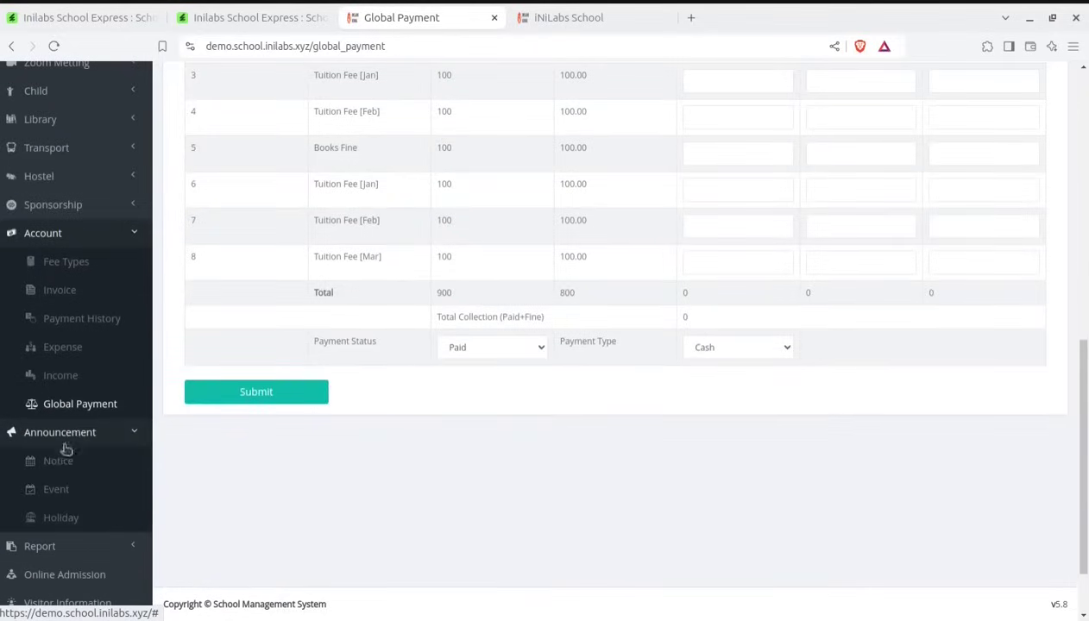
left_click(59, 461)
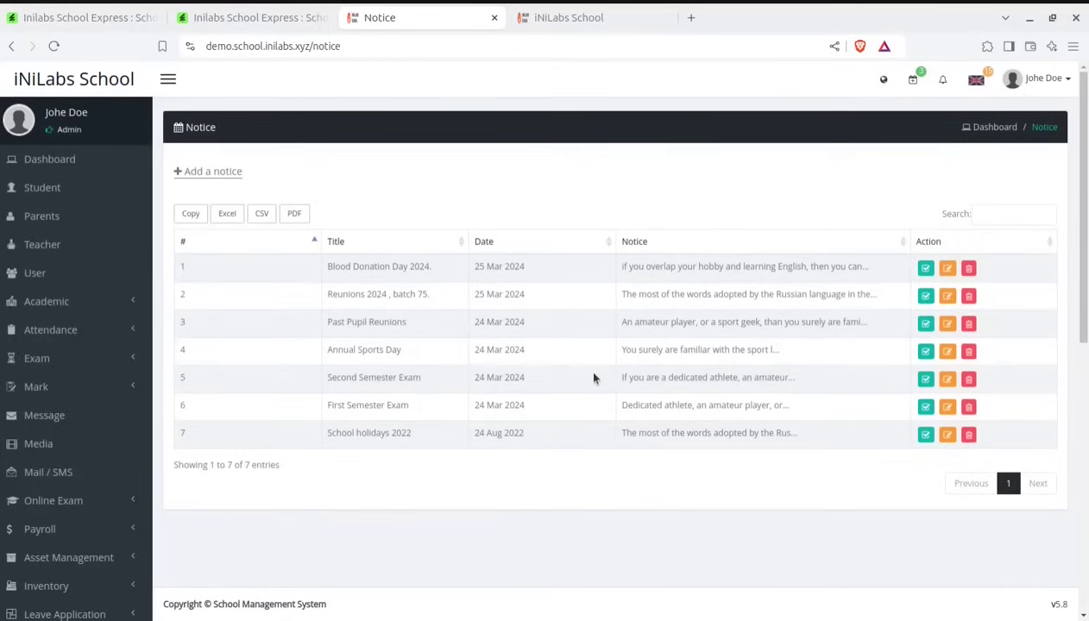
Open the event list and the holiday list in the Announcement section.
scroll(594, 377, "down", 5)
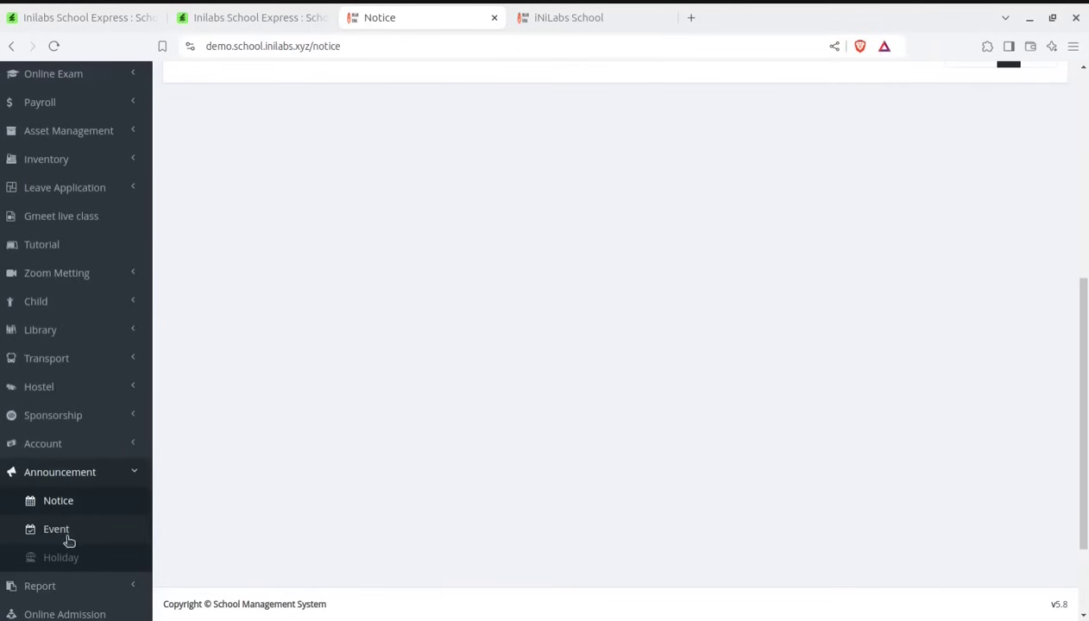
left_click(56, 529)
scroll(77, 533, "down", 5)
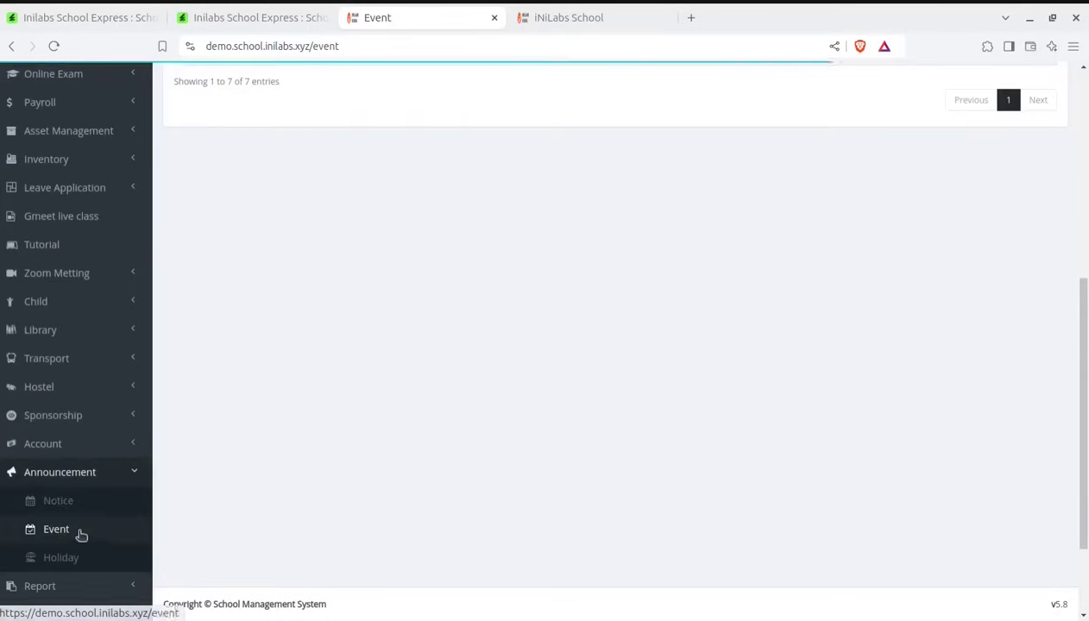
scroll(76, 505, "down", 3)
left_click(55, 475)
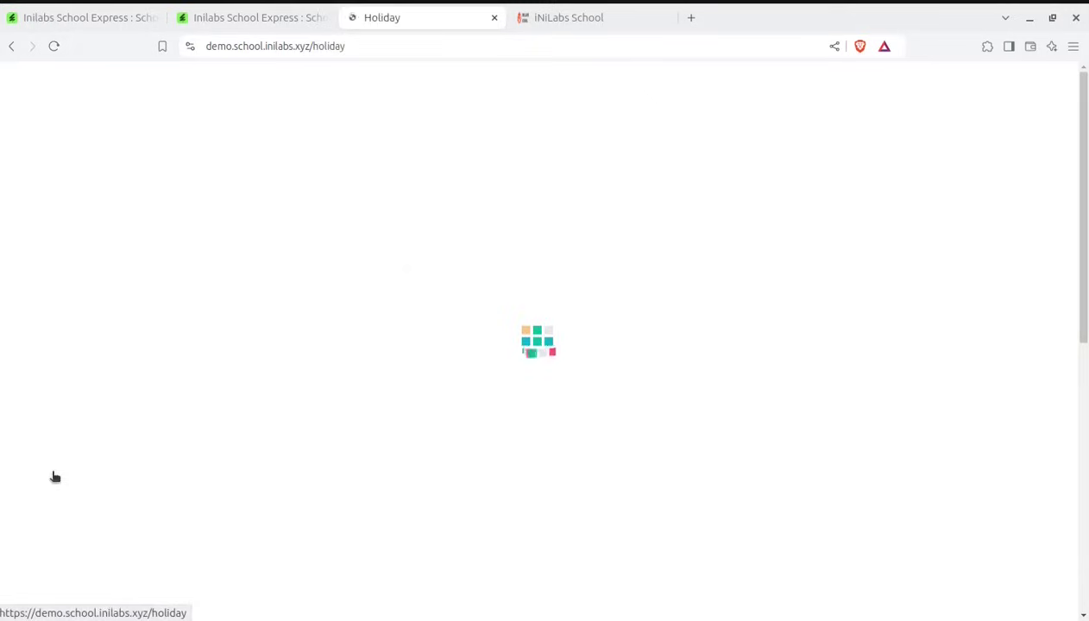
Open the Class Report page in the Report section.
scroll(314, 438, "down", 3)
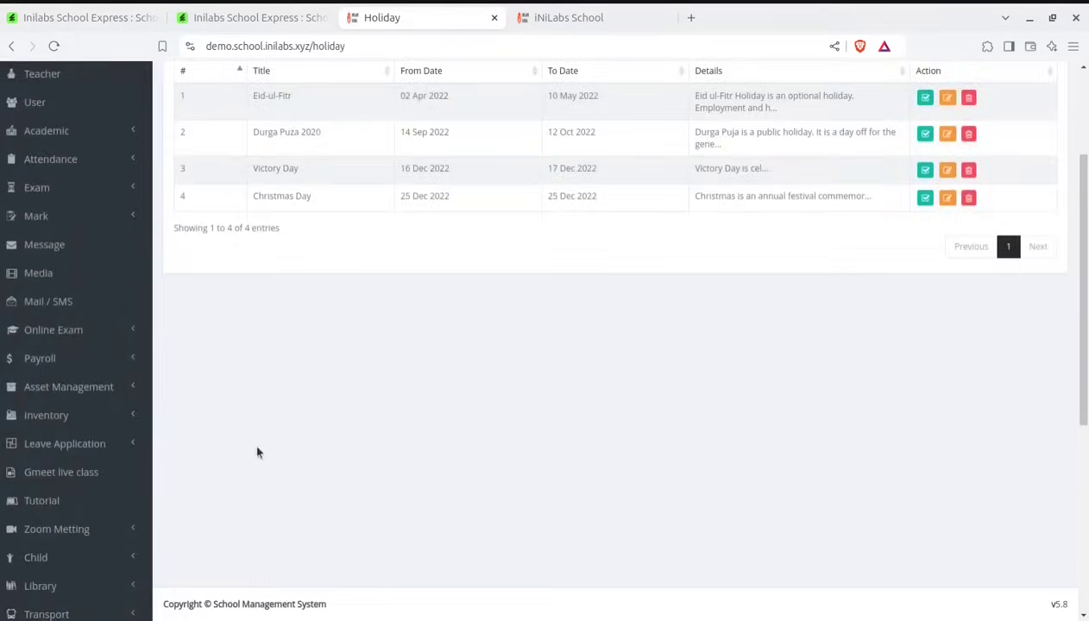
scroll(151, 457, "down", 3)
scroll(121, 535, "down", 1)
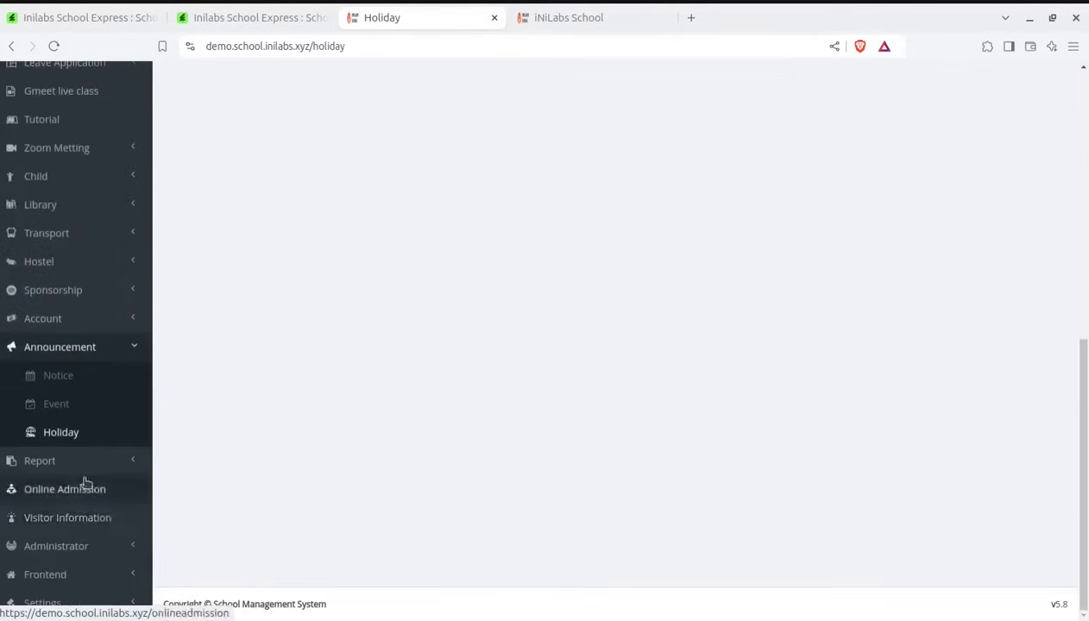
left_click(82, 464)
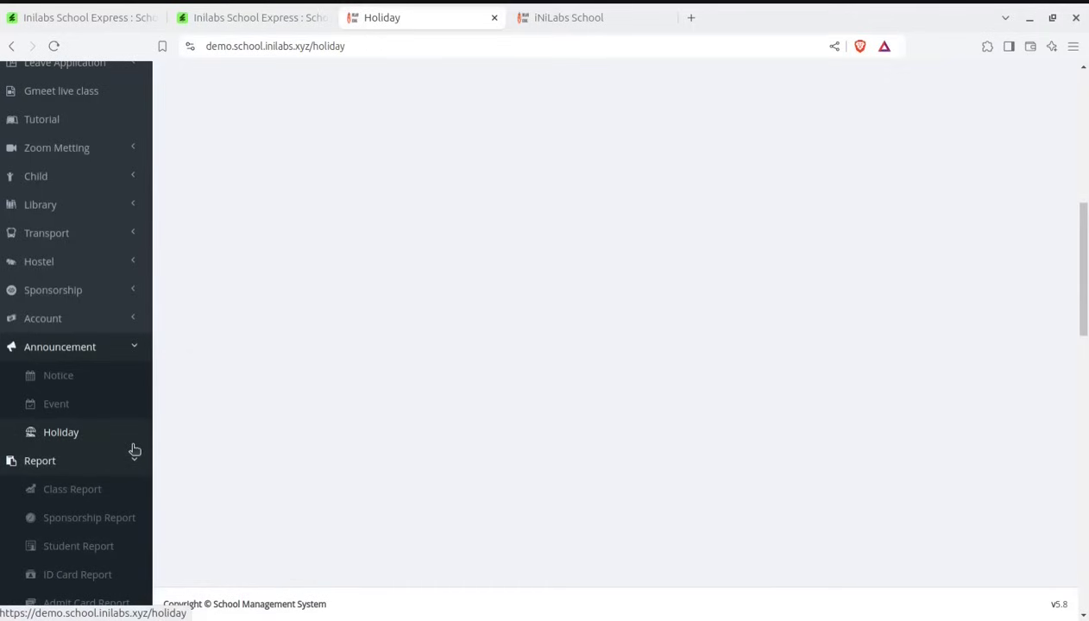
left_click(86, 492)
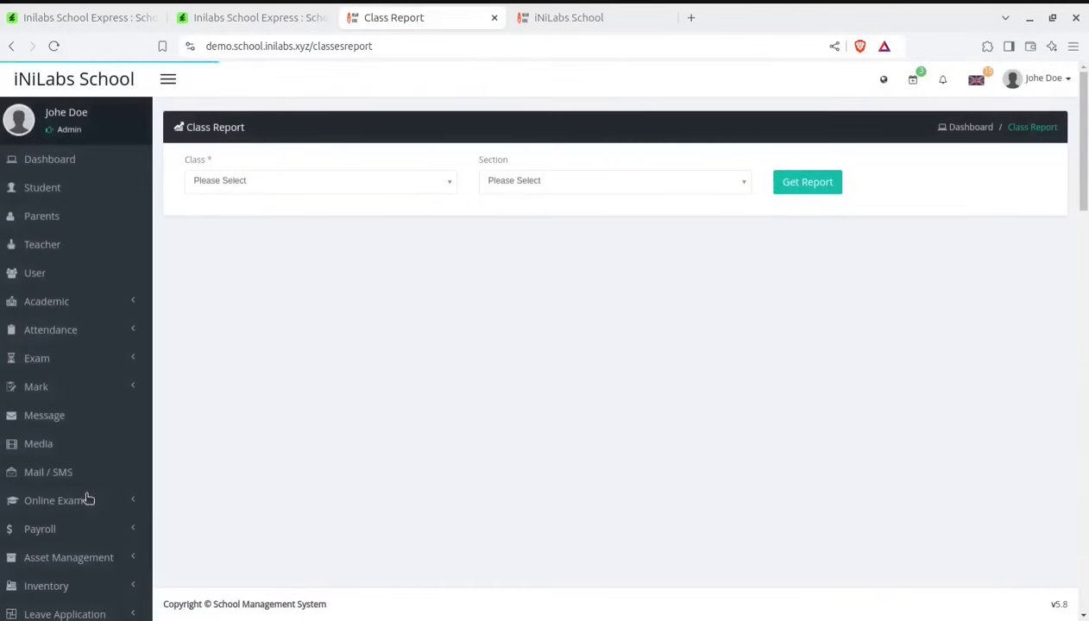
Generate the class report for class One, section A, and review its subjects, class teacher and fee details.
left_click(369, 185)
left_click(336, 241)
left_click(508, 188)
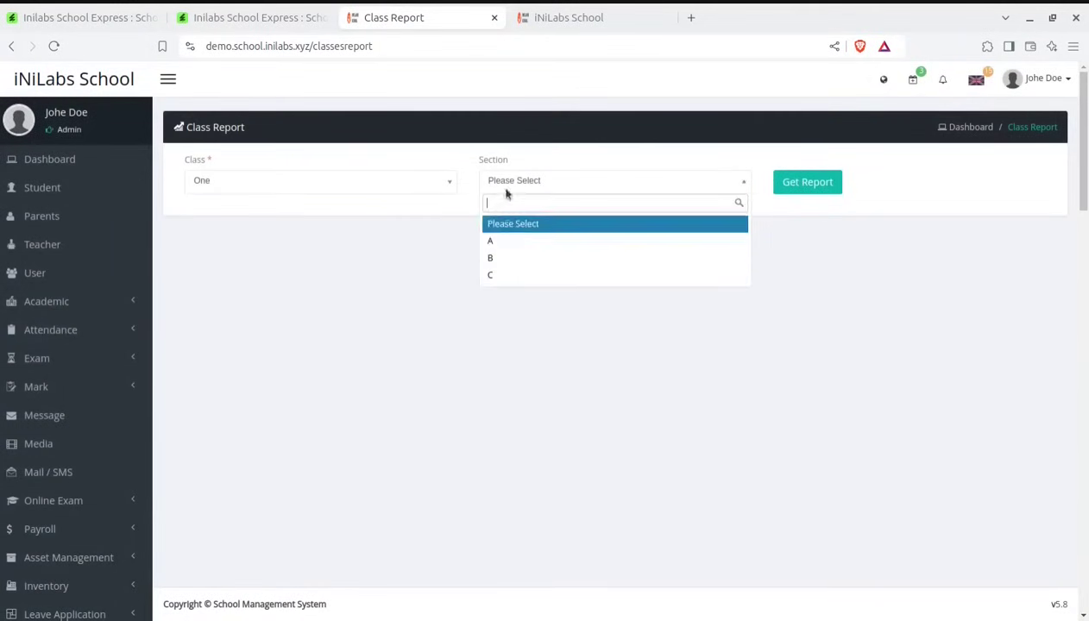
left_click(506, 242)
left_click(792, 184)
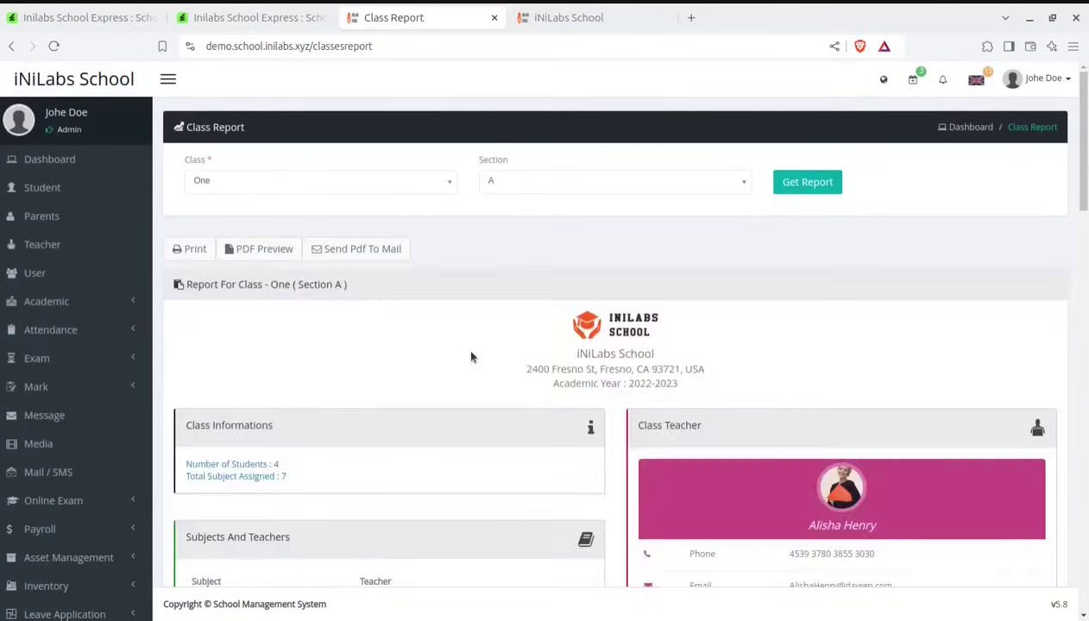
scroll(472, 356, "down", 2)
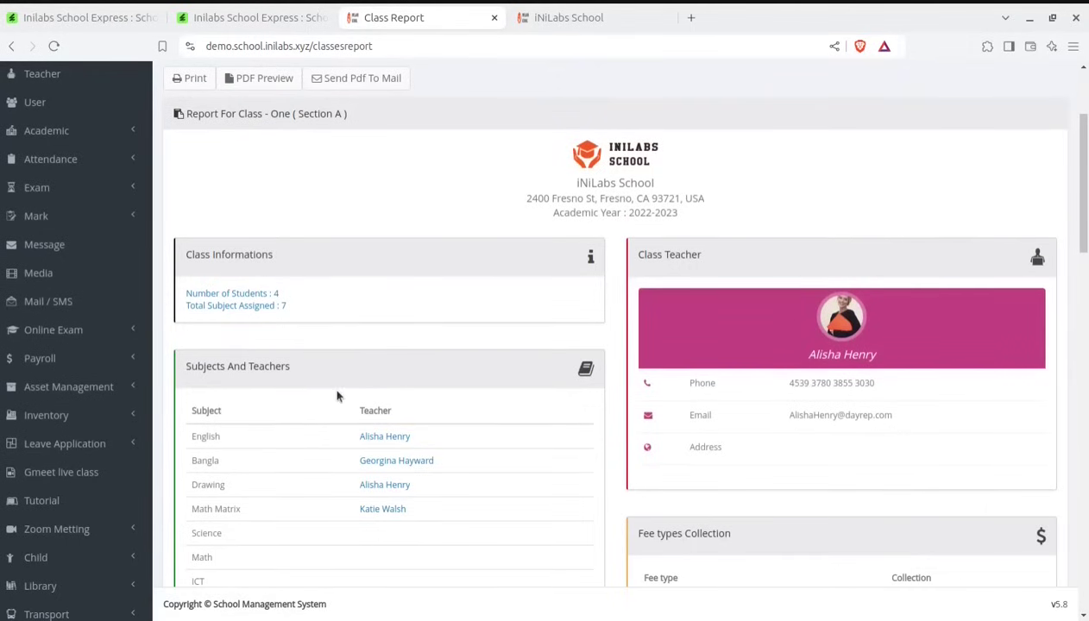
scroll(332, 393, "down", 2)
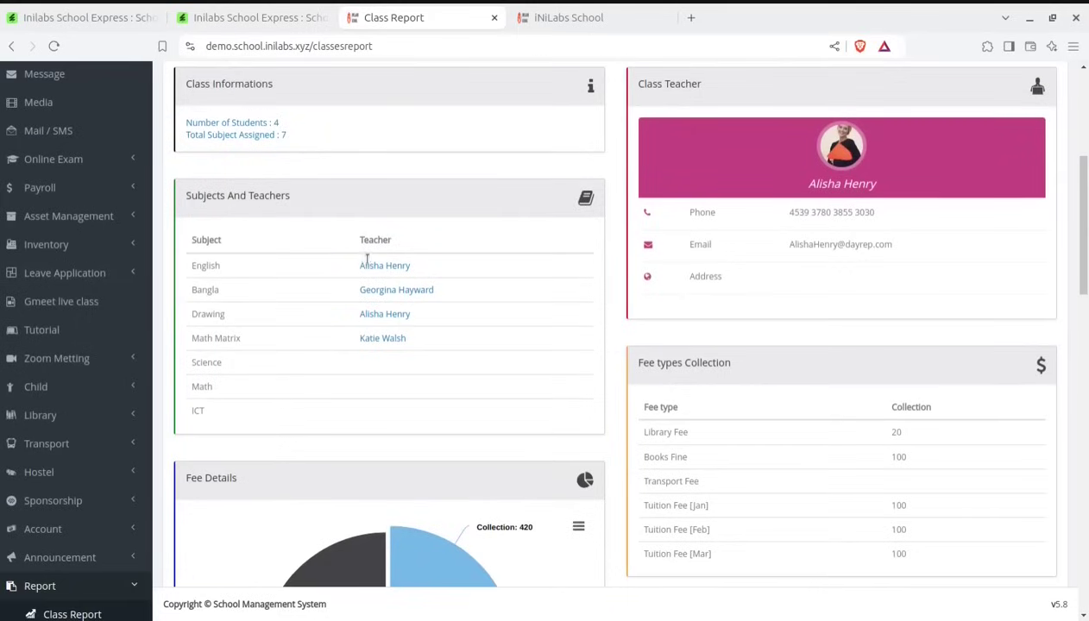
scroll(312, 258, "down", 2)
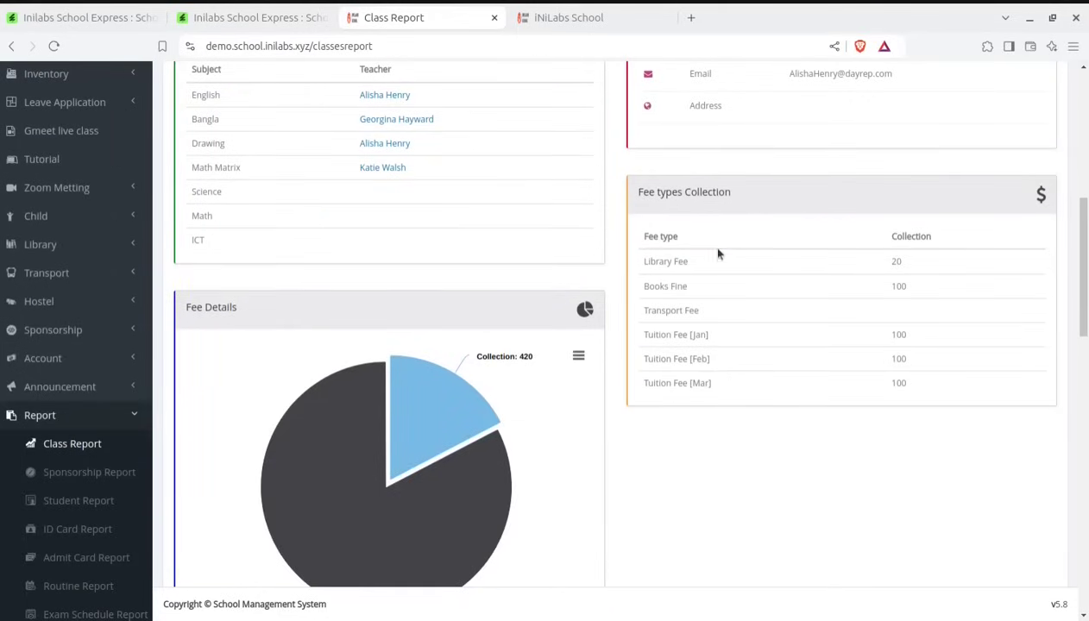
scroll(823, 280, "down", 7)
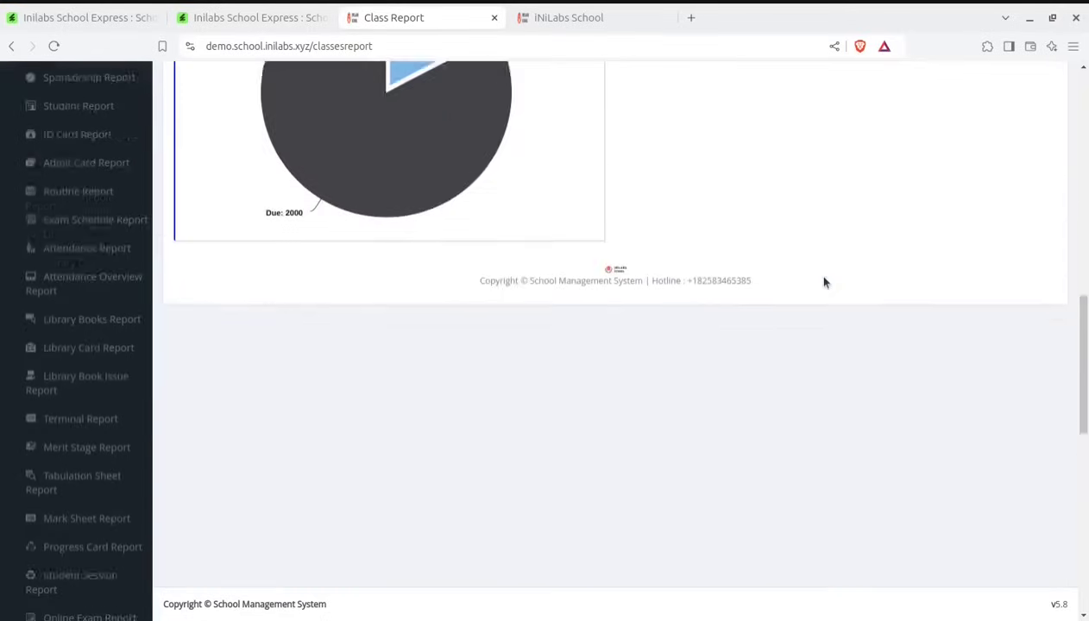
Examine the report types offered in the Report section, from Class Report down to Account Ledger Report.
scroll(303, 377, "up", 3)
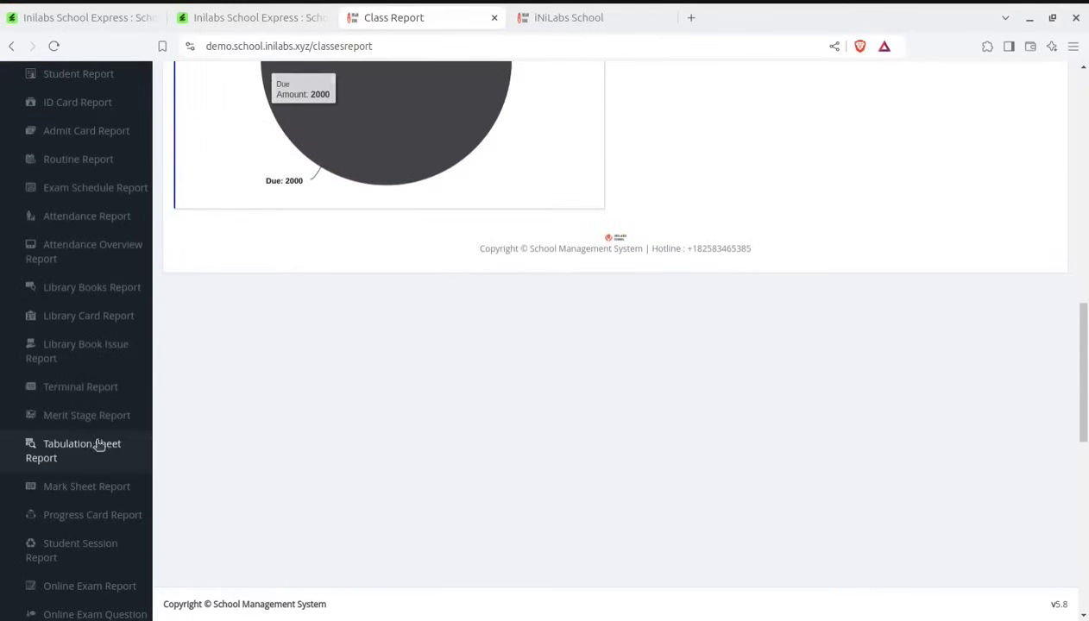
scroll(80, 411, "up", 4)
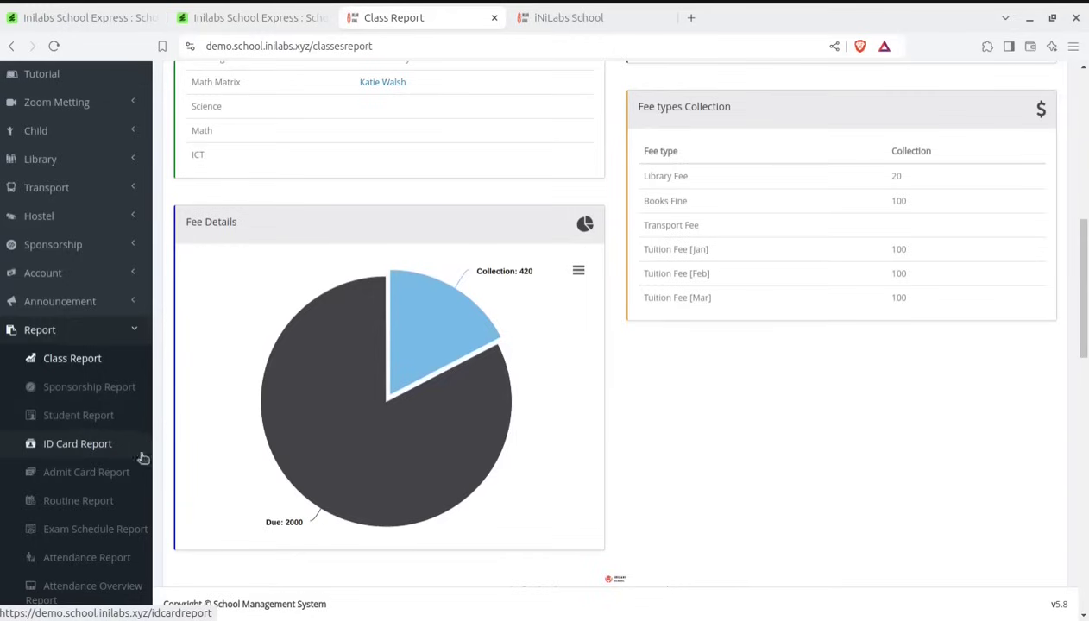
scroll(105, 461, "down", 1)
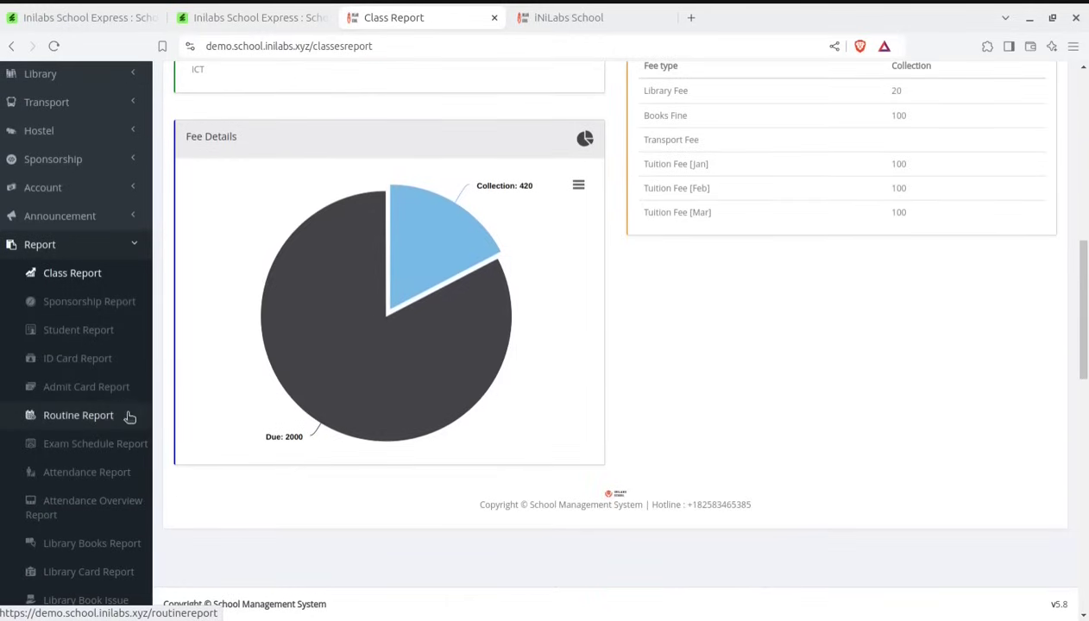
scroll(135, 457, "down", 1)
scroll(135, 456, "down", 2)
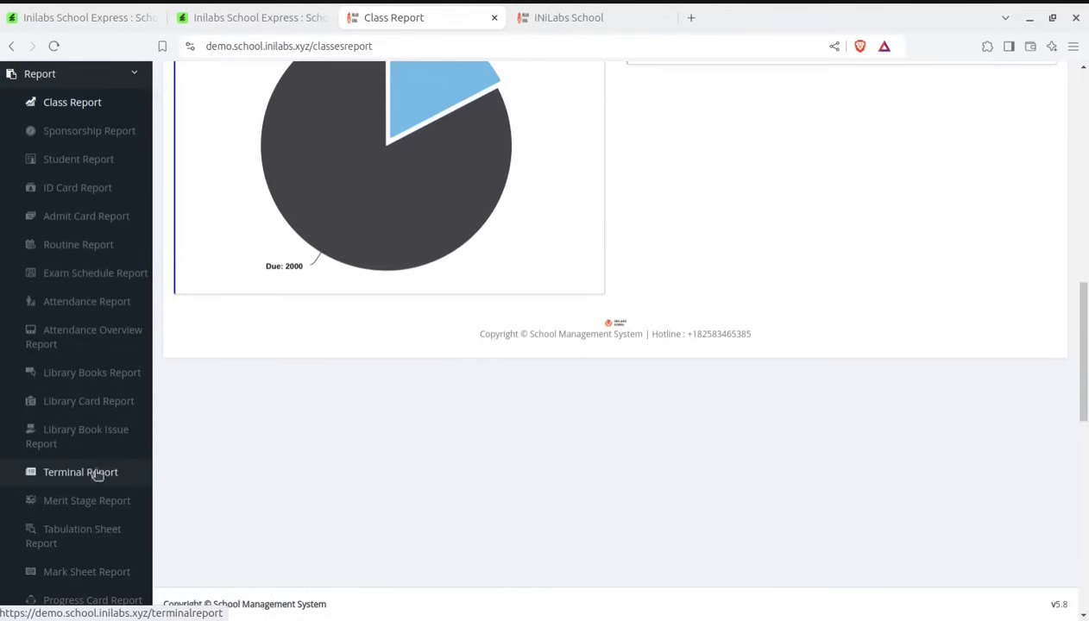
scroll(99, 481, "down", 3)
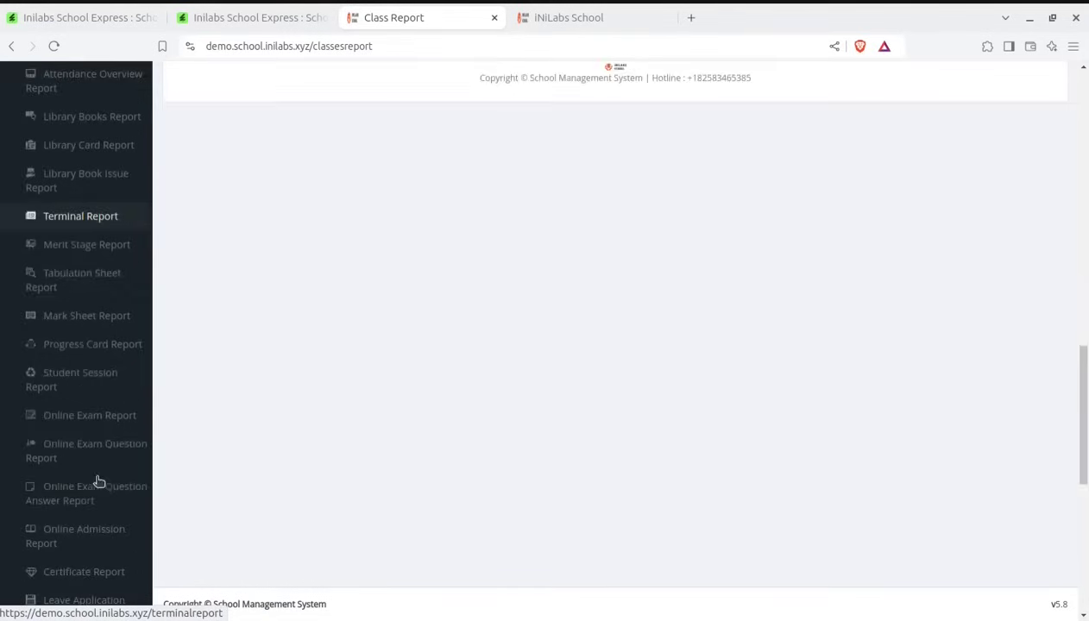
scroll(103, 315, "up", 1)
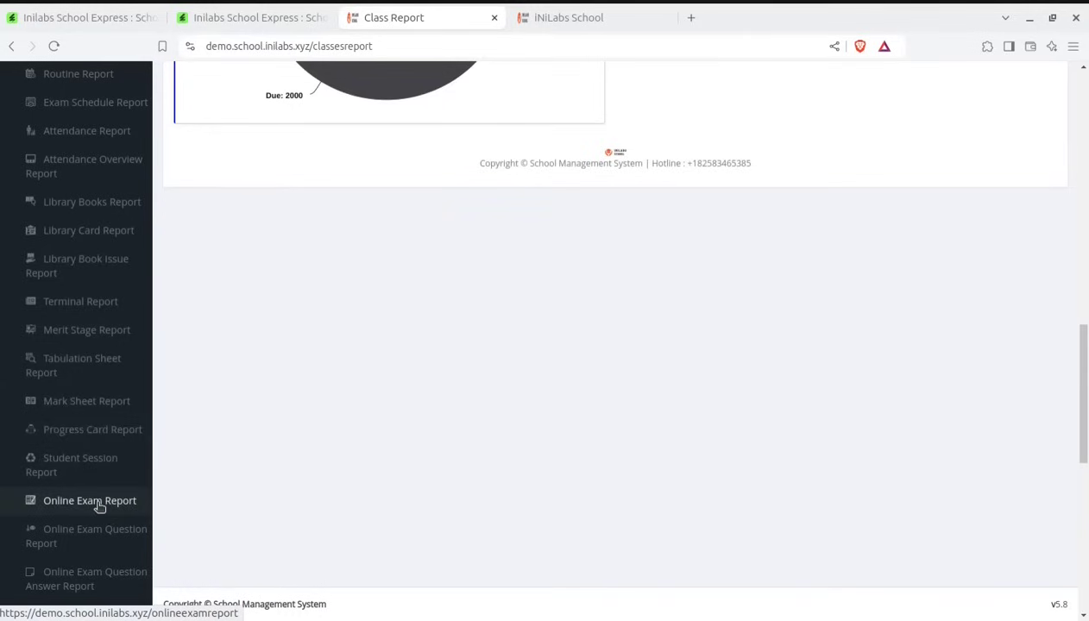
scroll(100, 507, "down", 2)
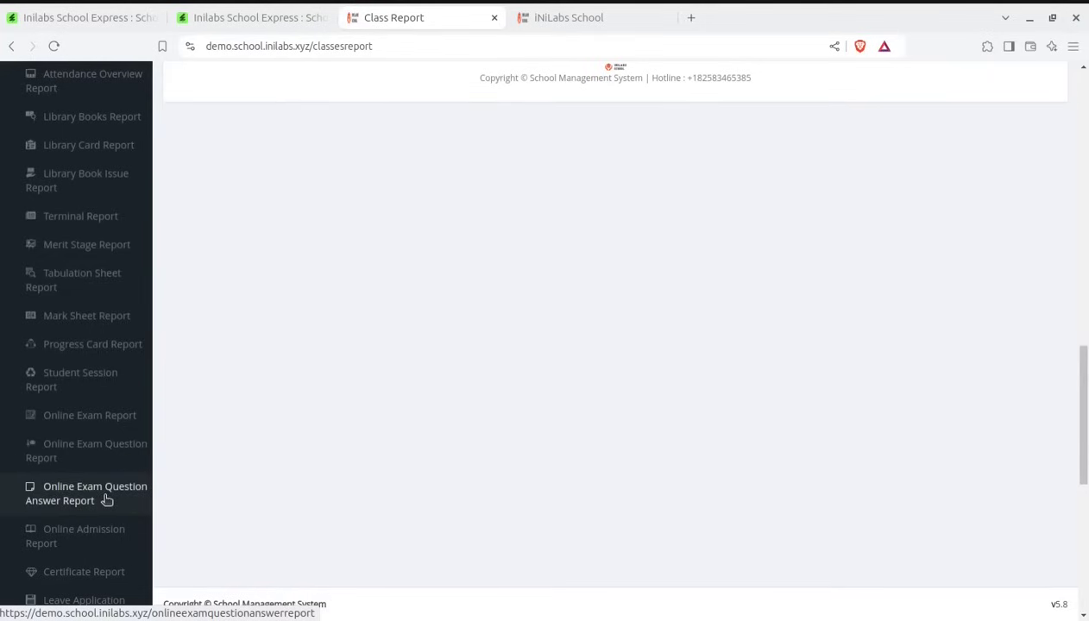
scroll(105, 501, "down", 2)
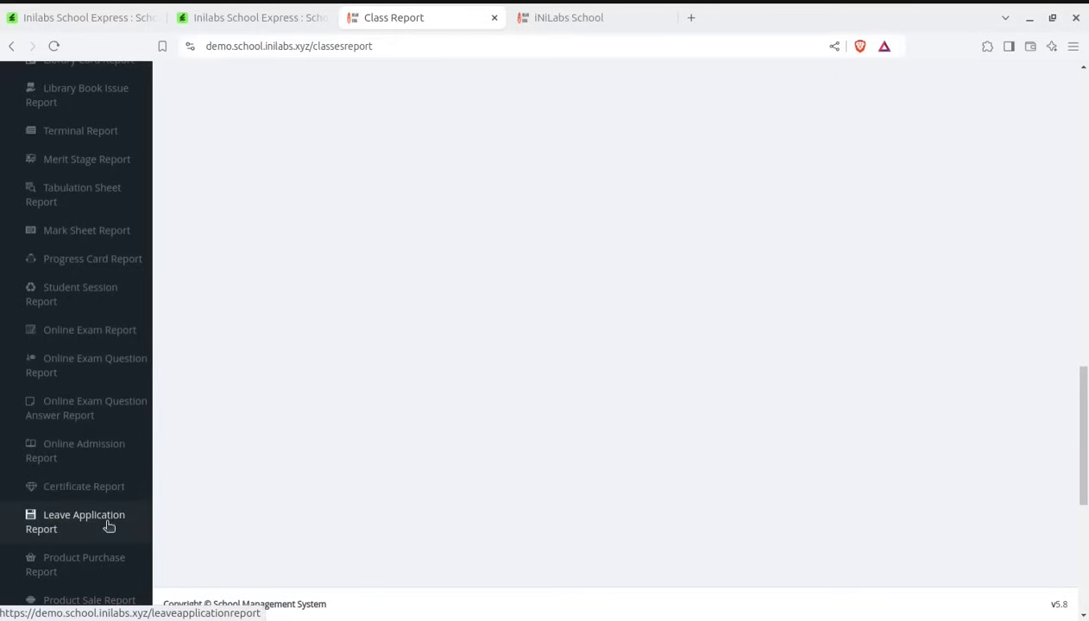
scroll(108, 523, "down", 2)
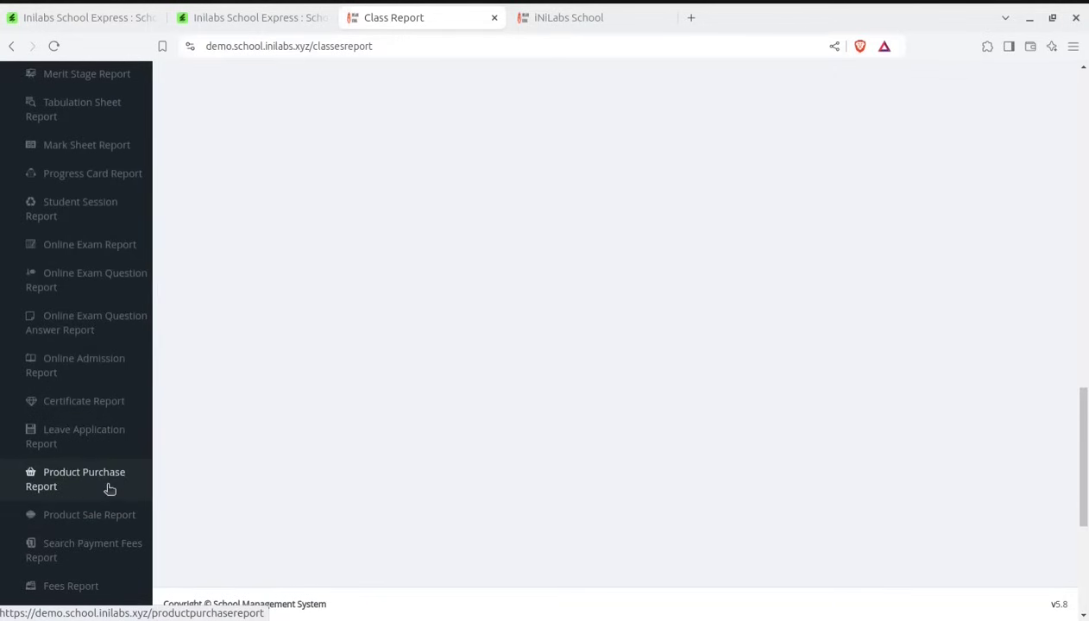
scroll(108, 514, "down", 2)
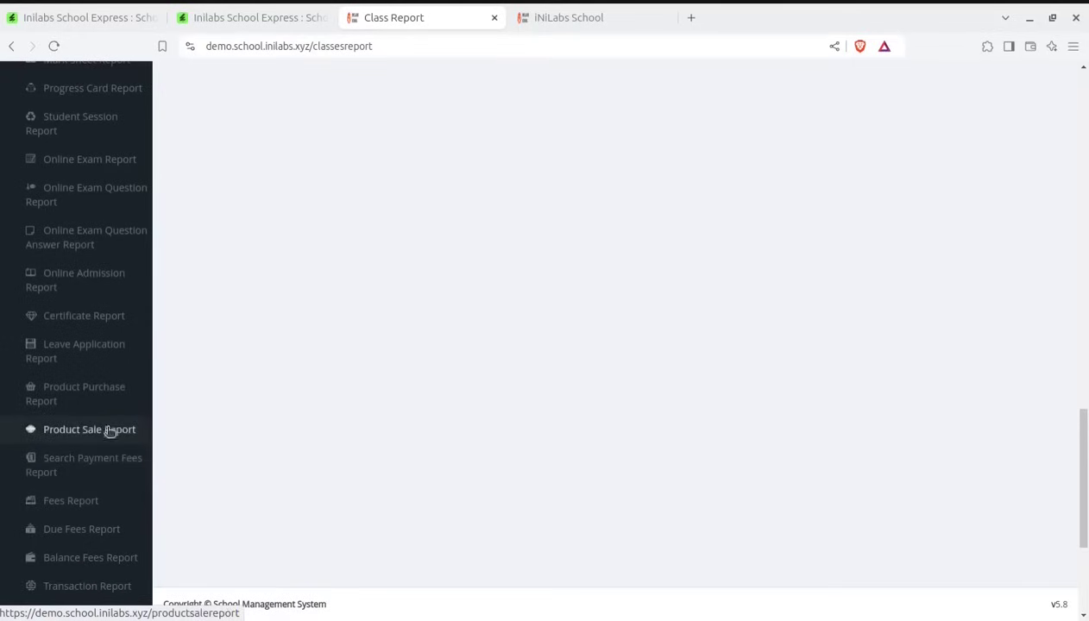
scroll(109, 430, "down", 6)
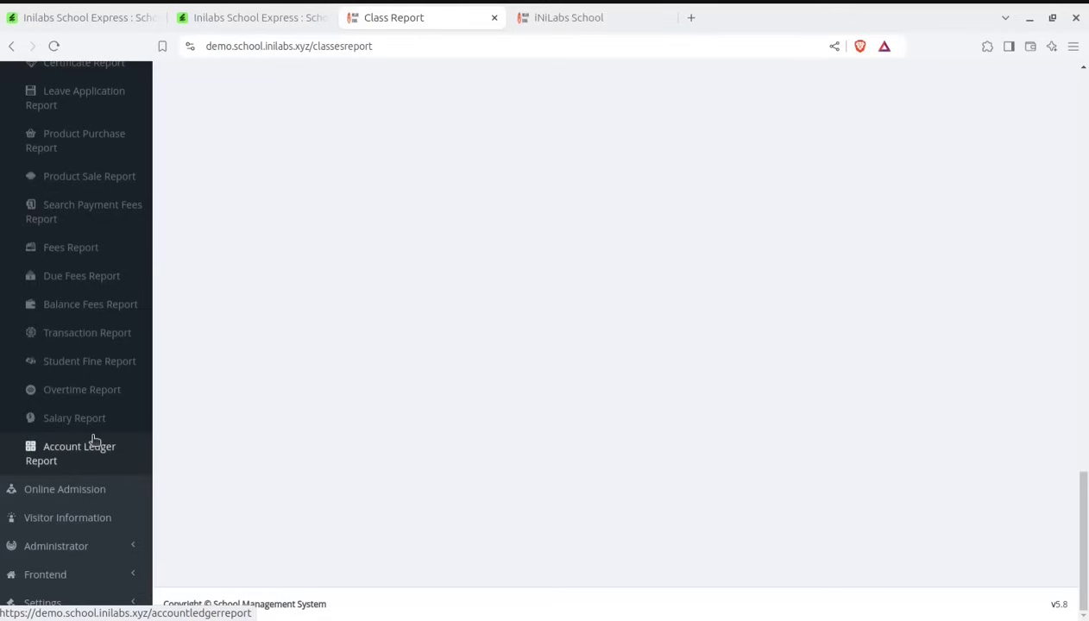
Open the Online Admission page and list the applicants for class One.
left_click(87, 495)
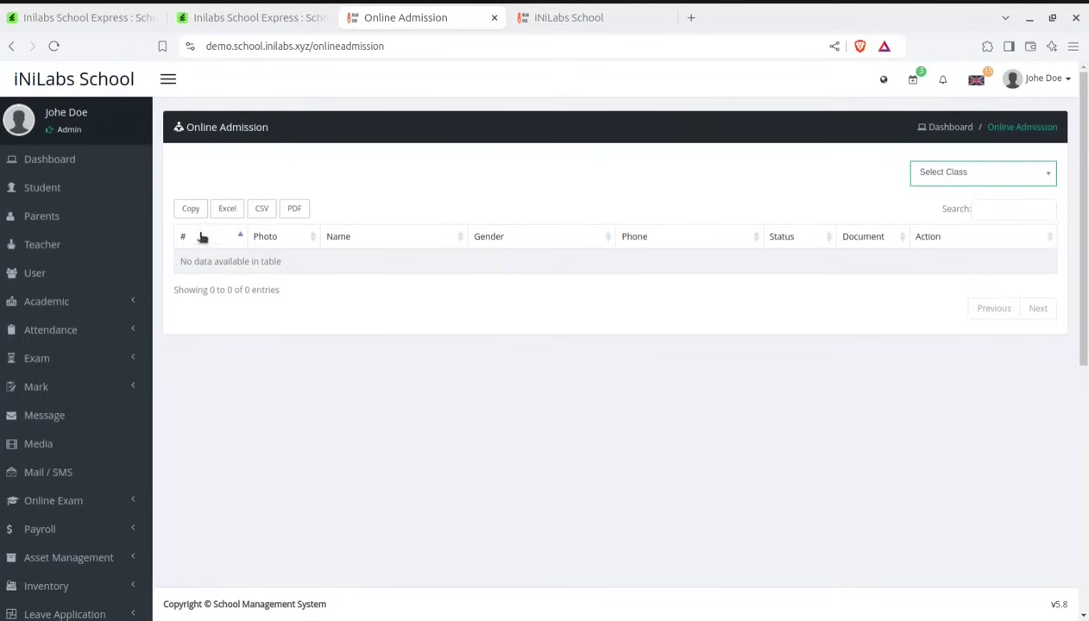
scroll(654, 361, "down", 3)
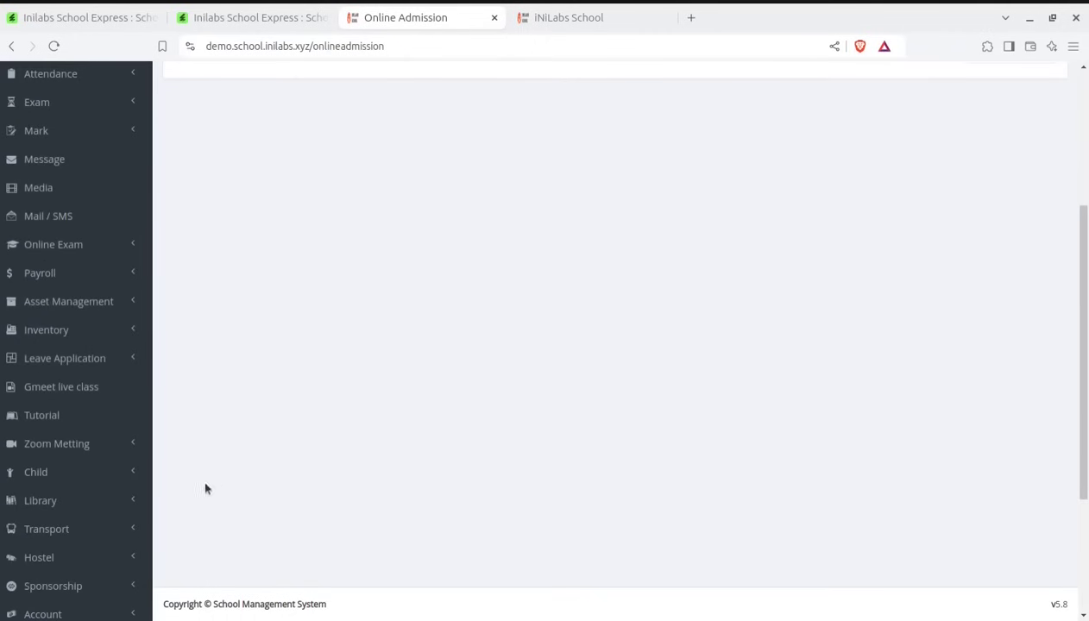
scroll(799, 281, "up", 3)
left_click(1021, 176)
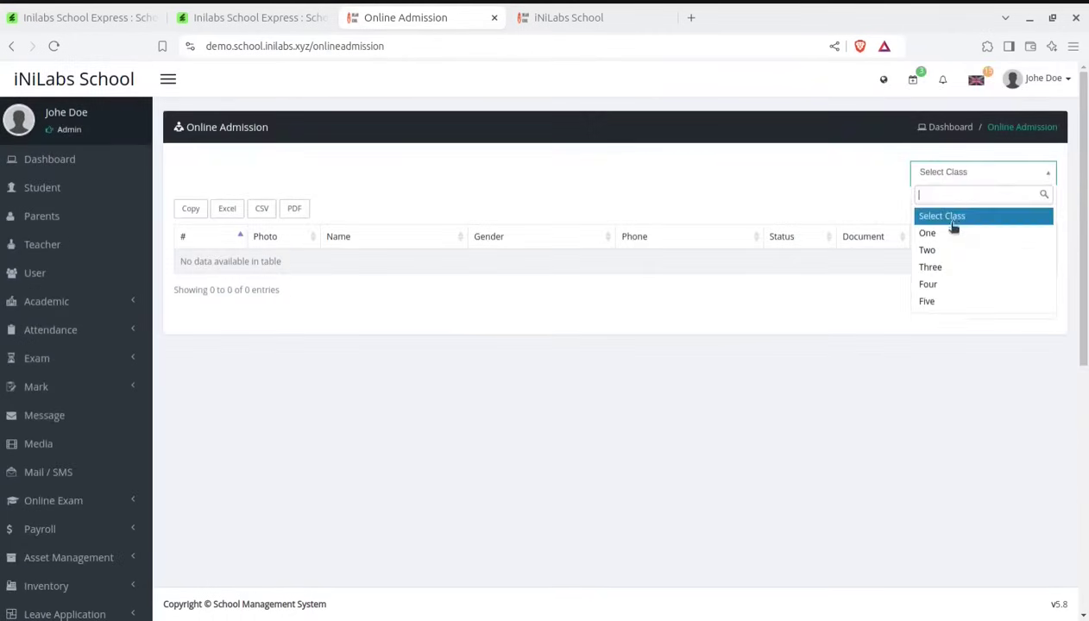
left_click(952, 232)
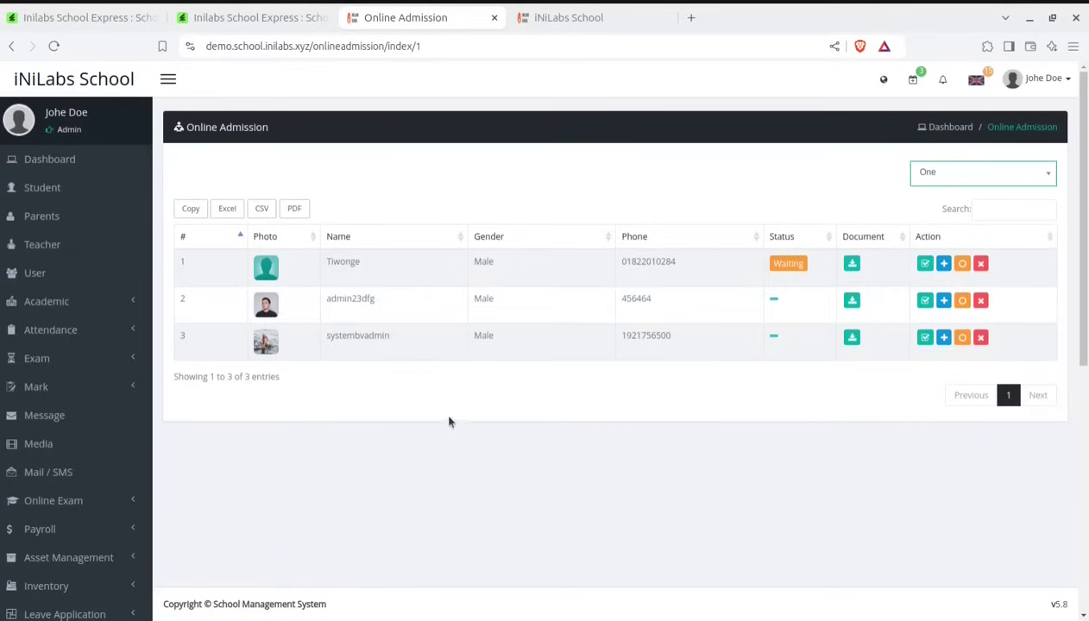
Open the Visitor Information page and dismiss the webcam alert.
scroll(396, 453, "down", 5)
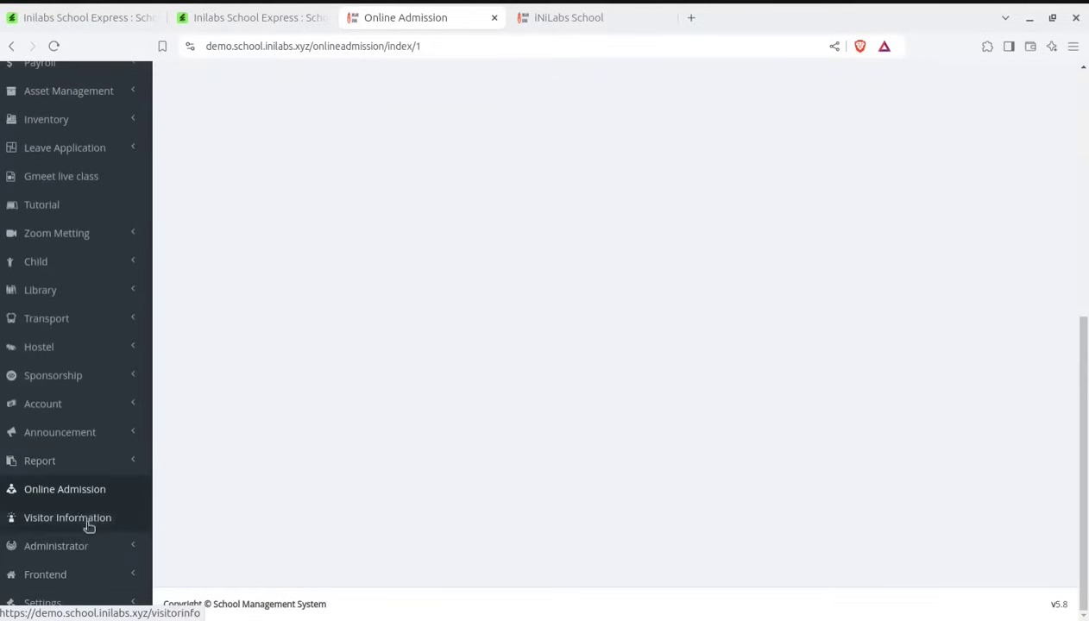
left_click(74, 521)
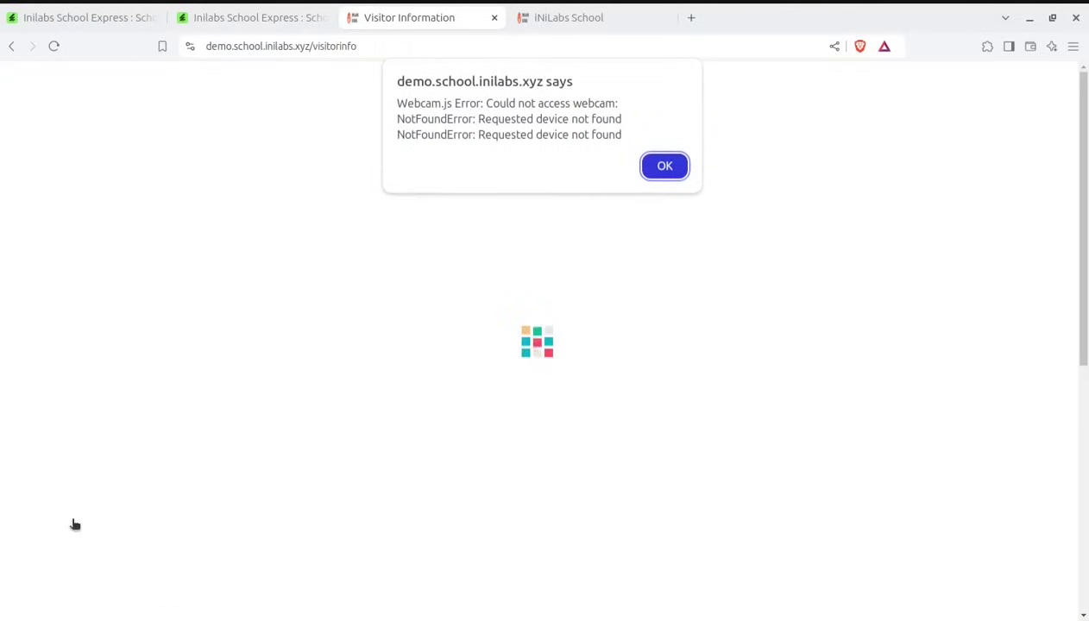
left_click(645, 174)
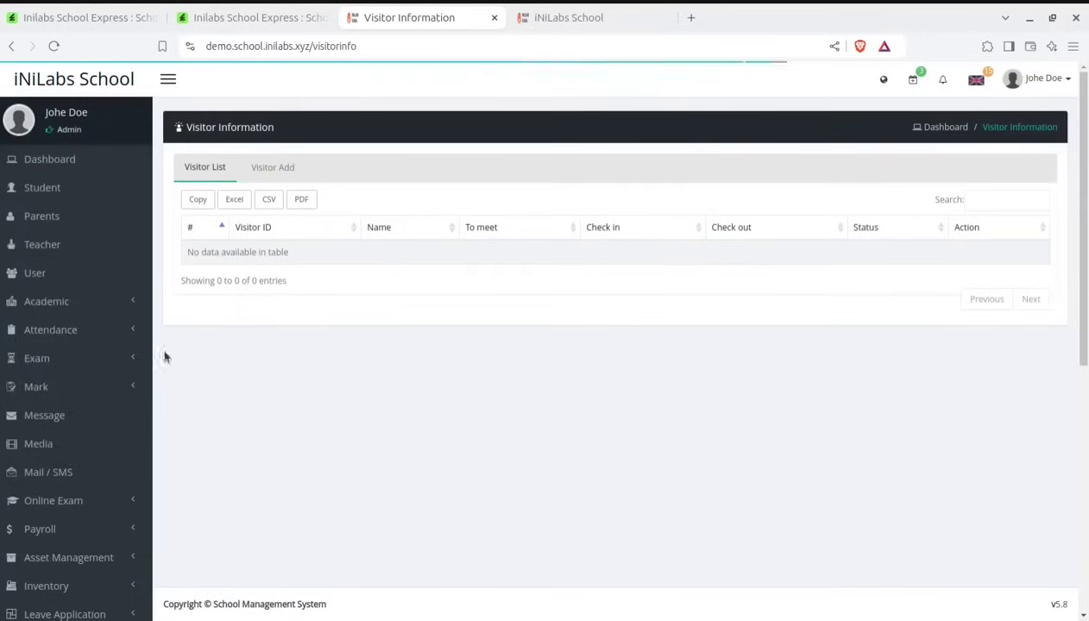
Open the Academic Year page of the Administrator section, followed by its Student Group page.
scroll(241, 426, "down", 5)
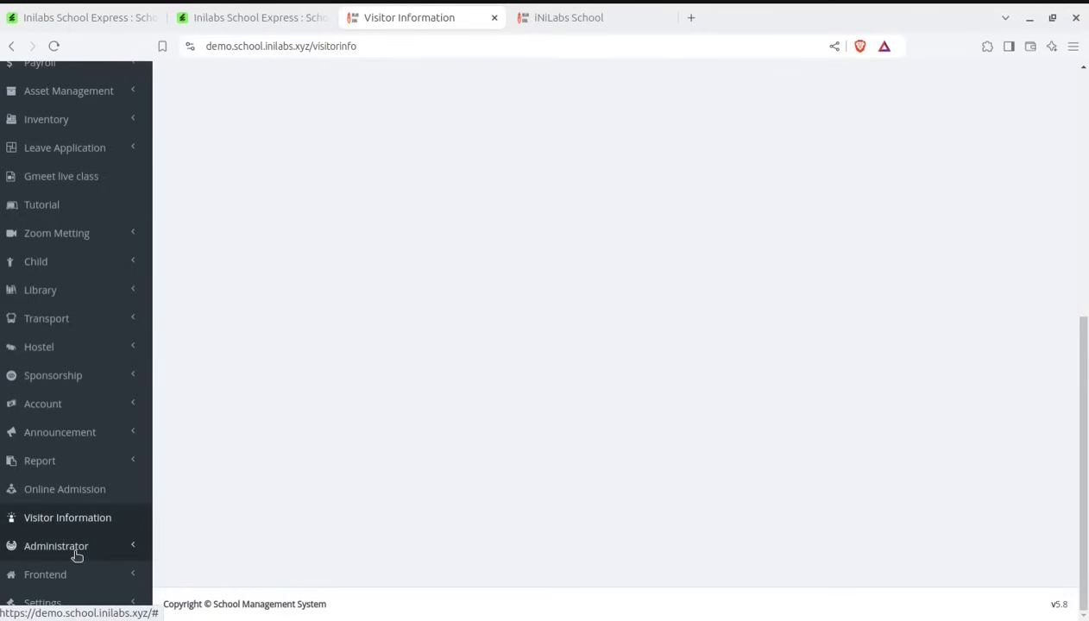
left_click(58, 549)
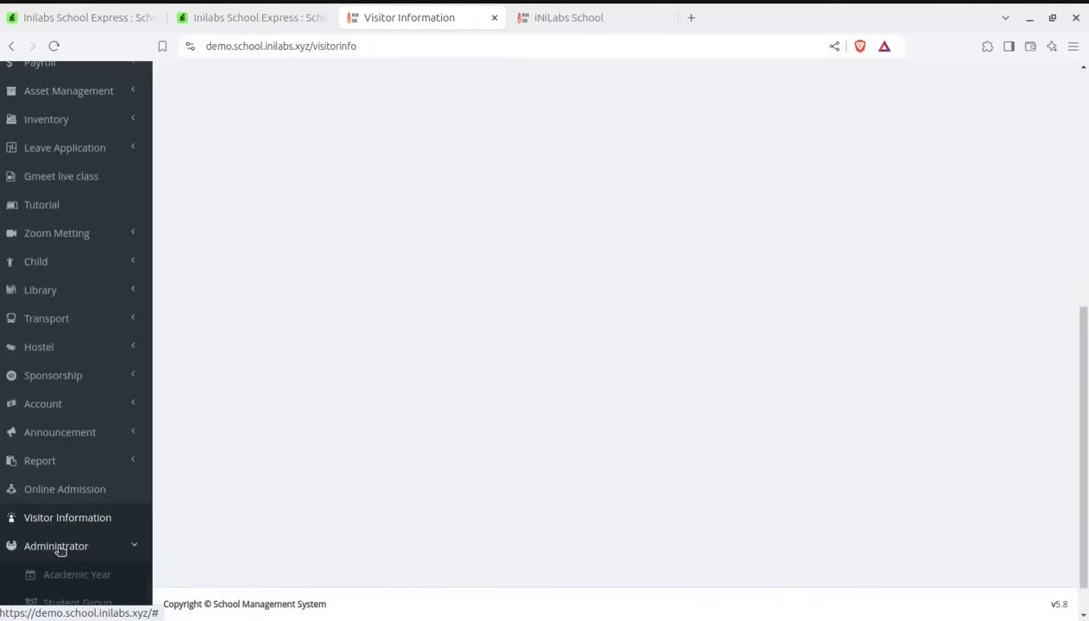
scroll(87, 530, "down", 3)
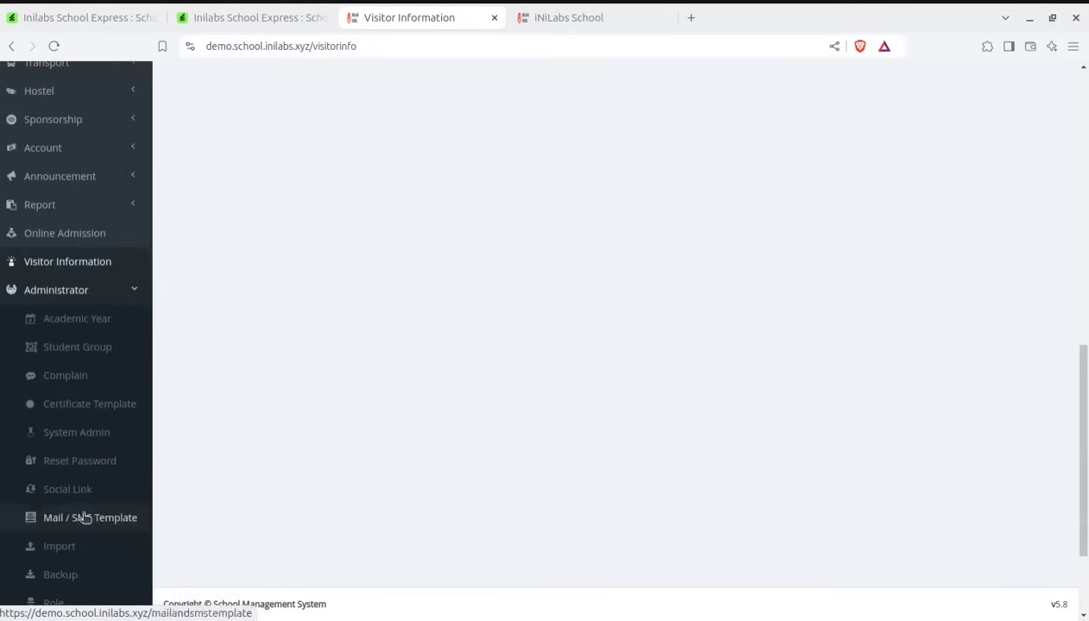
left_click(76, 325)
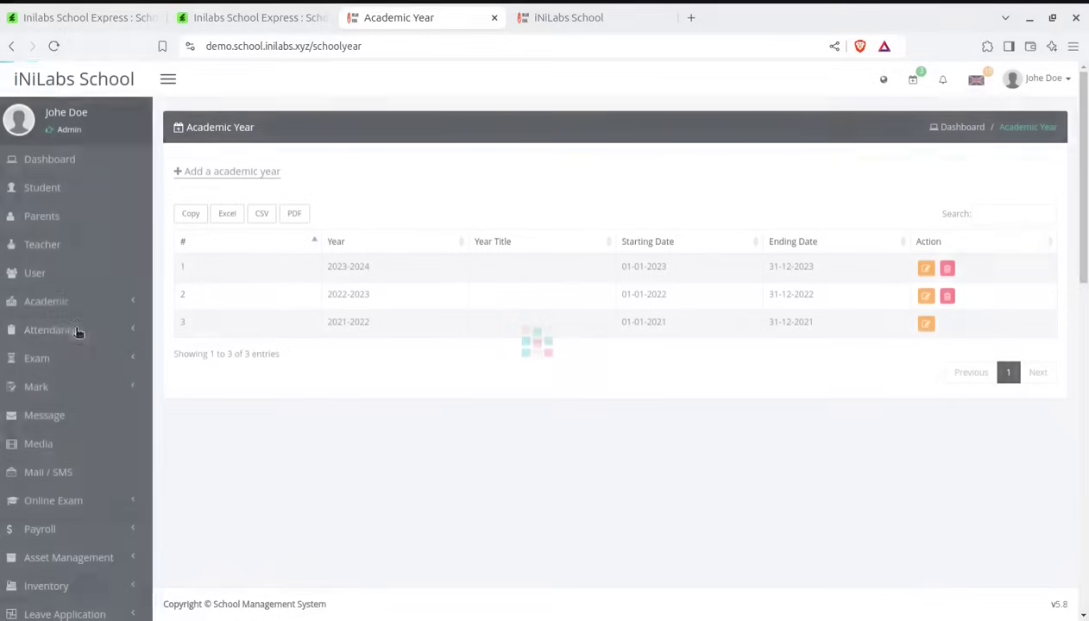
scroll(92, 469, "down", 6)
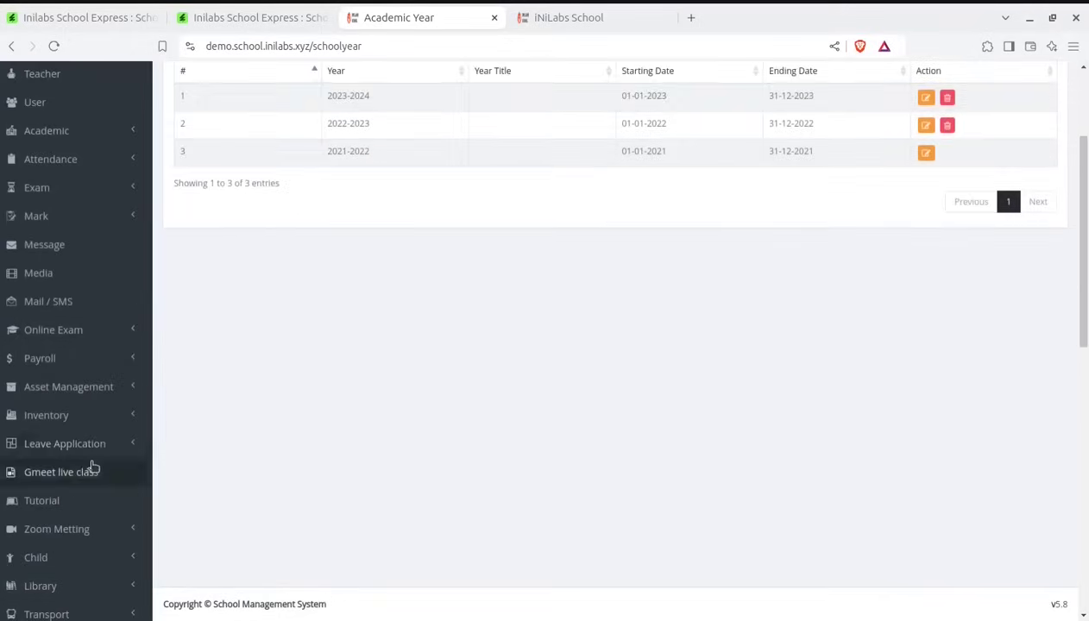
left_click(88, 565)
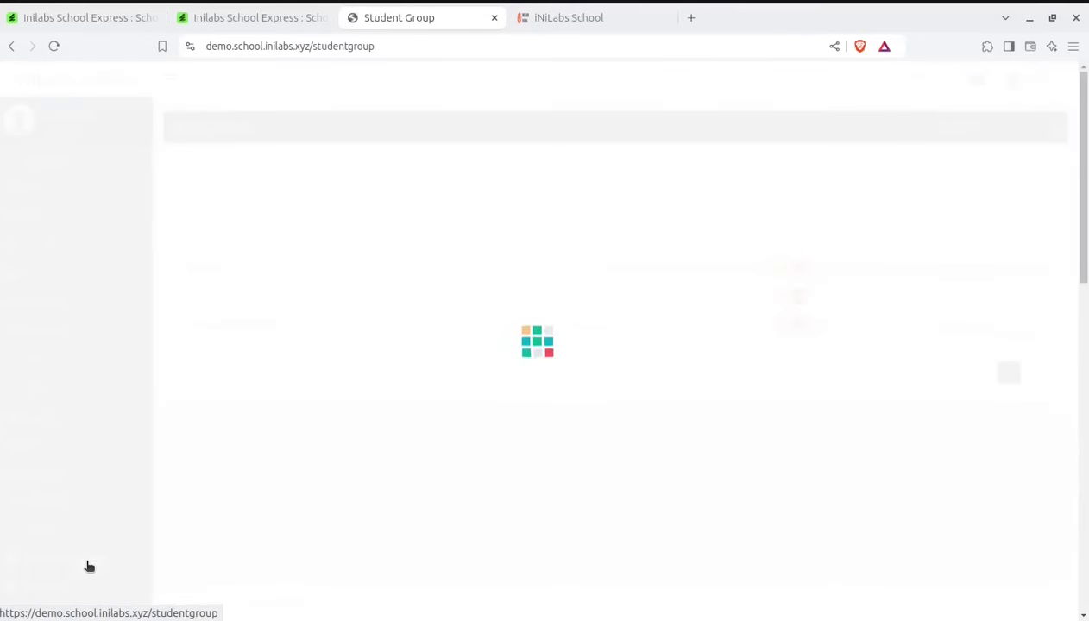
Open the form for adding a complaint, set its user role to Moderator and check the selectable users.
scroll(132, 464, "down", 3)
scroll(132, 464, "down", 4)
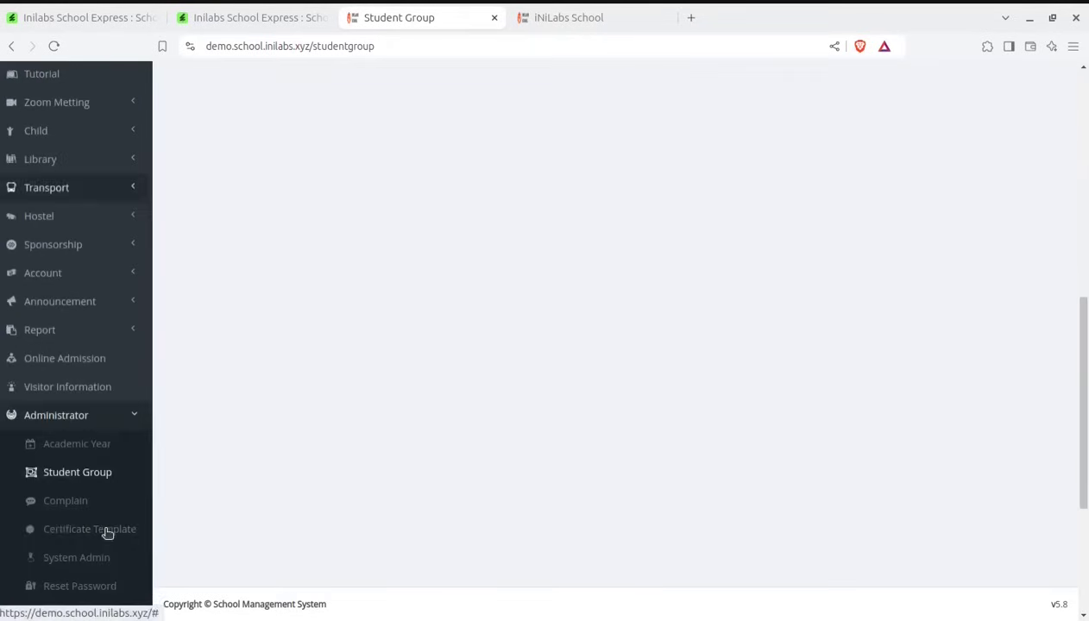
left_click(74, 507)
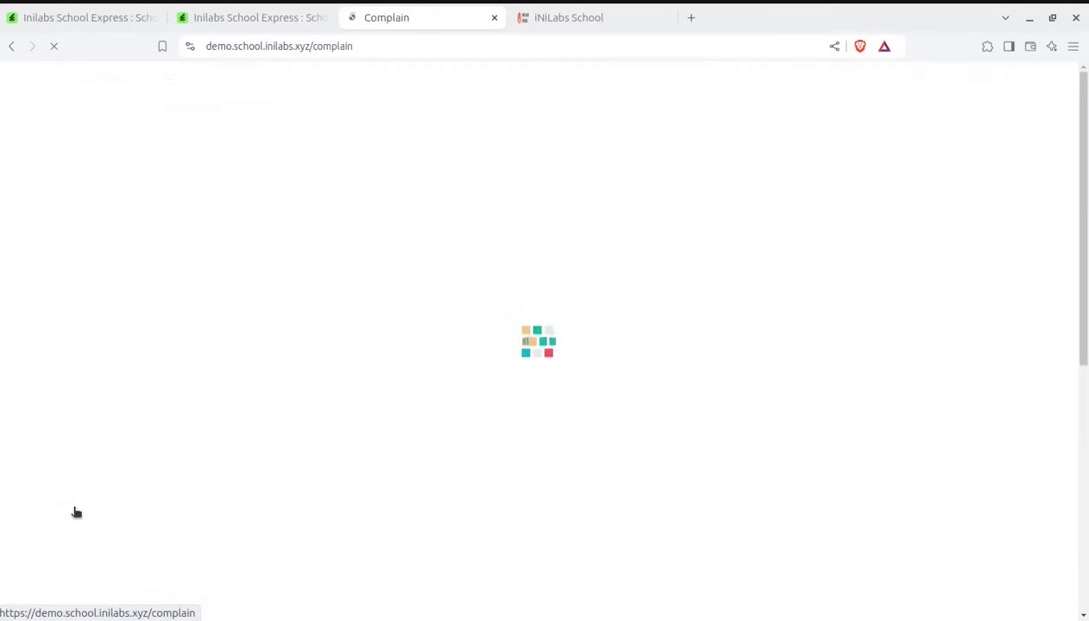
left_click(207, 175)
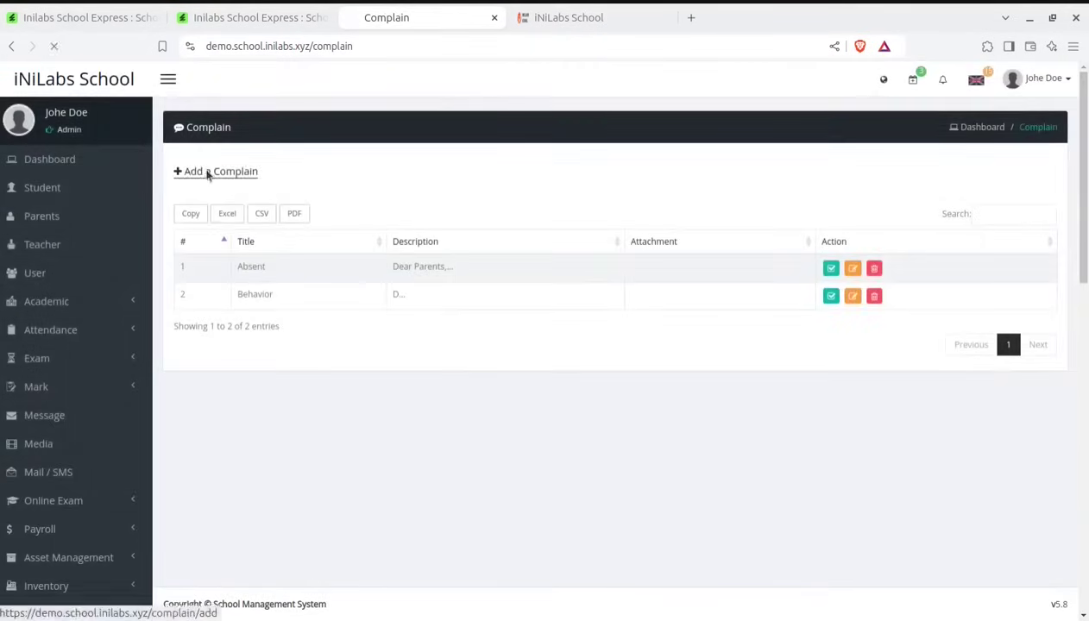
left_click(384, 200)
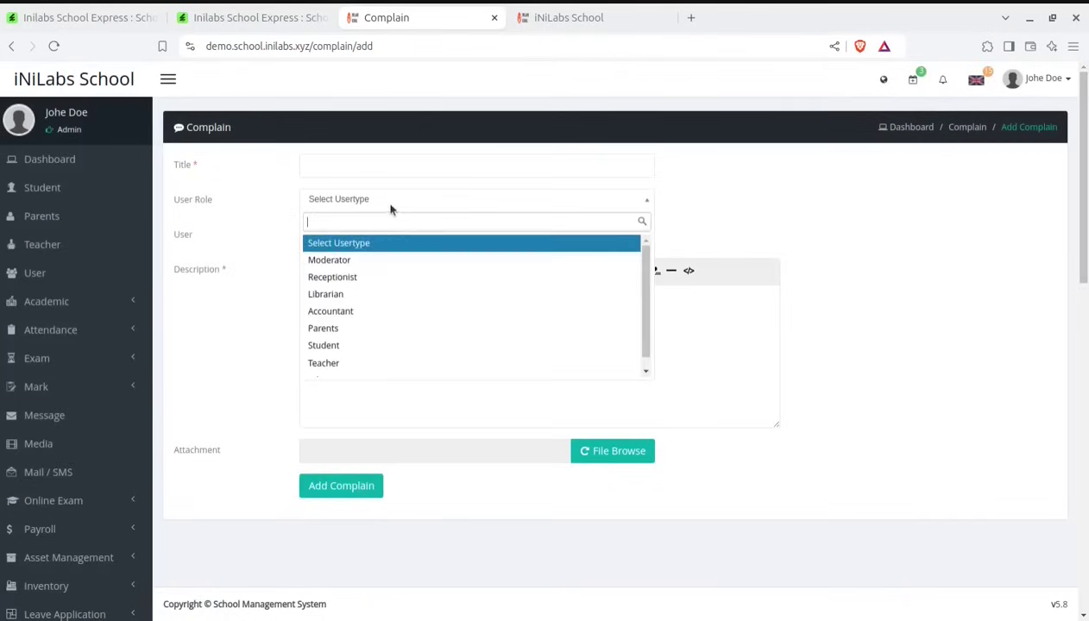
left_click(366, 261)
left_click(373, 235)
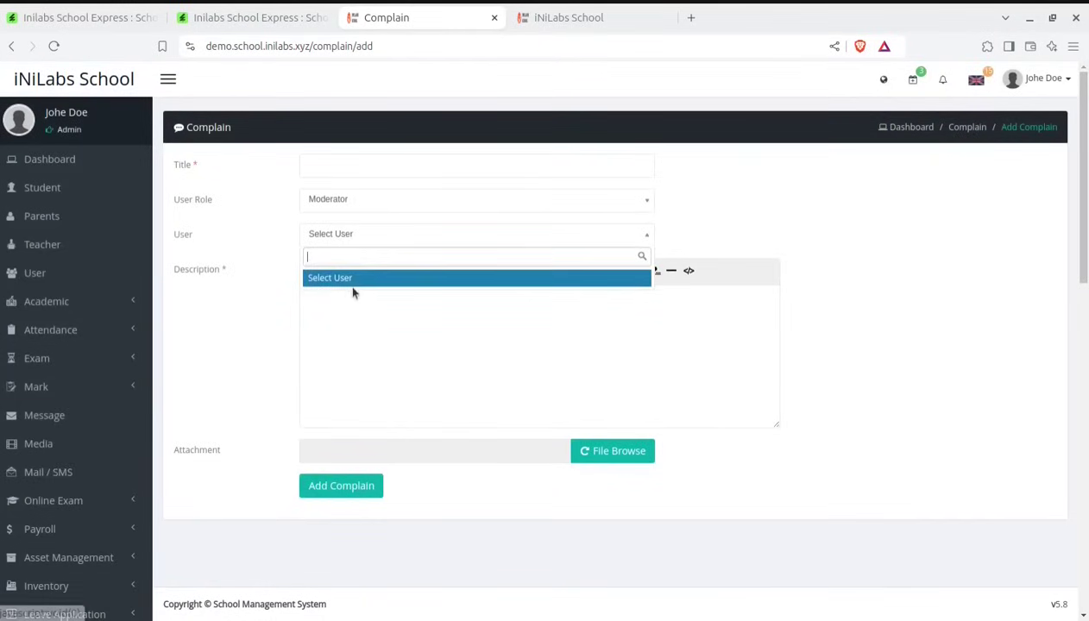
left_click(267, 318)
Start a new certificate template with Theme 1 and review the form fields down to Background Image.
scroll(231, 381, "down", 3)
scroll(250, 380, "down", 5)
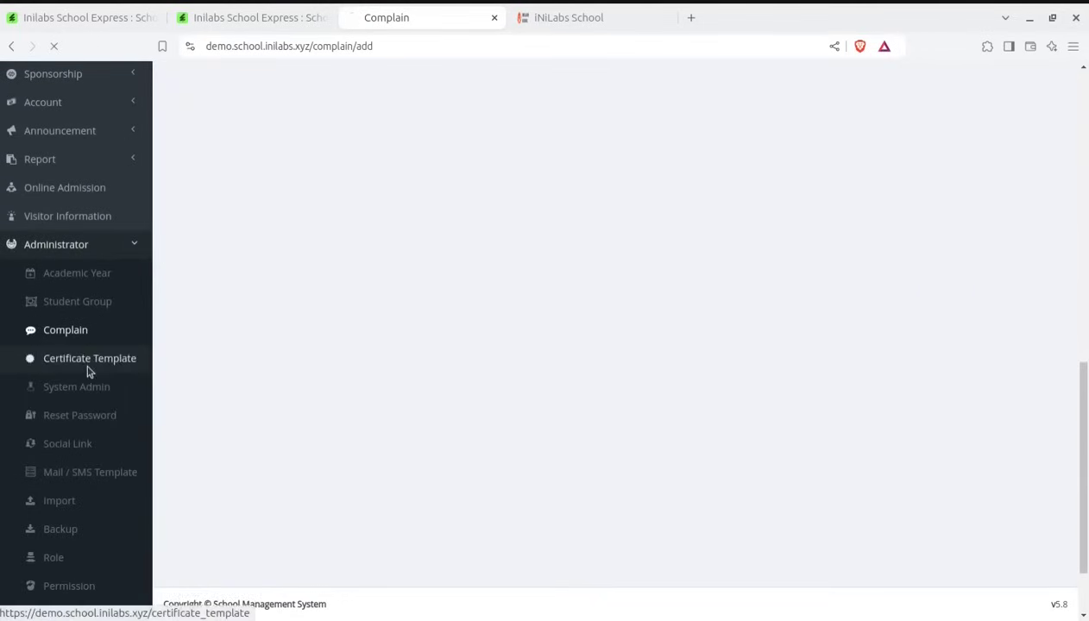
left_click(87, 367)
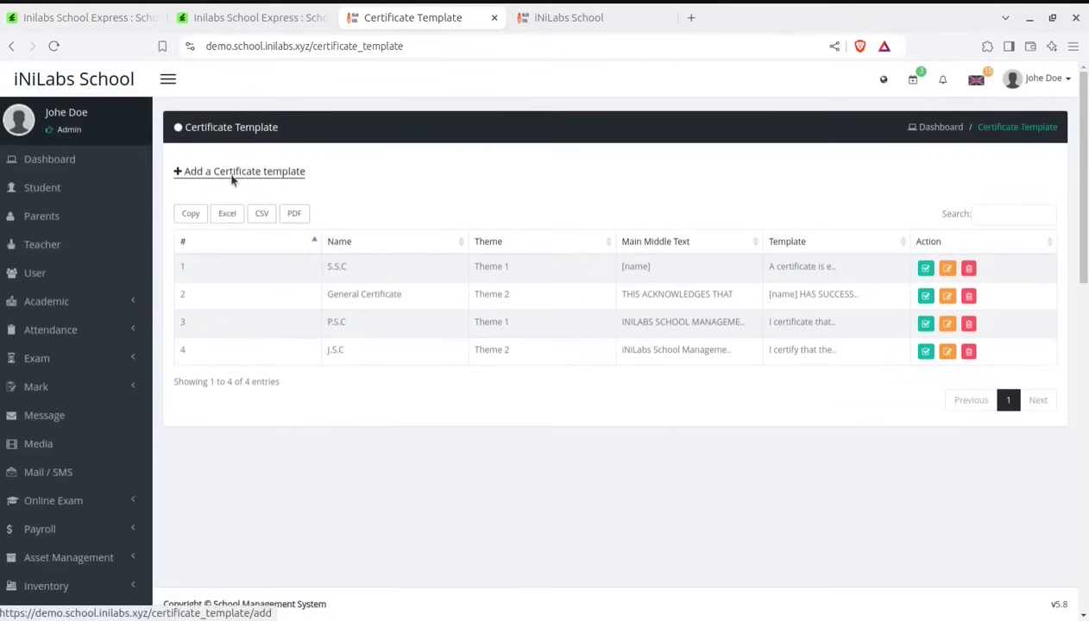
left_click(231, 173)
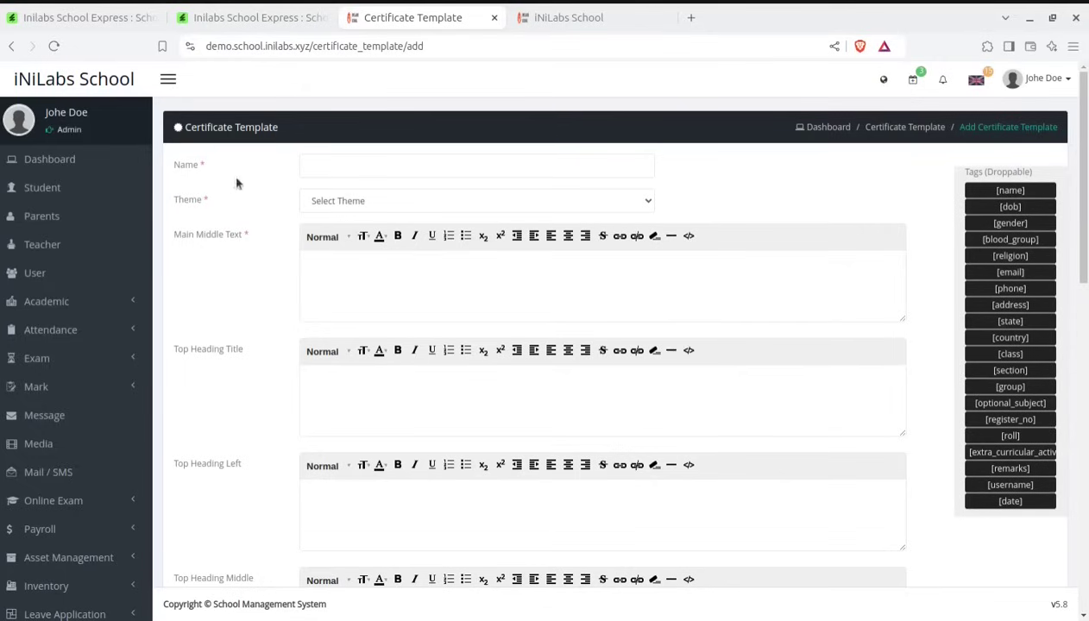
left_click(424, 207)
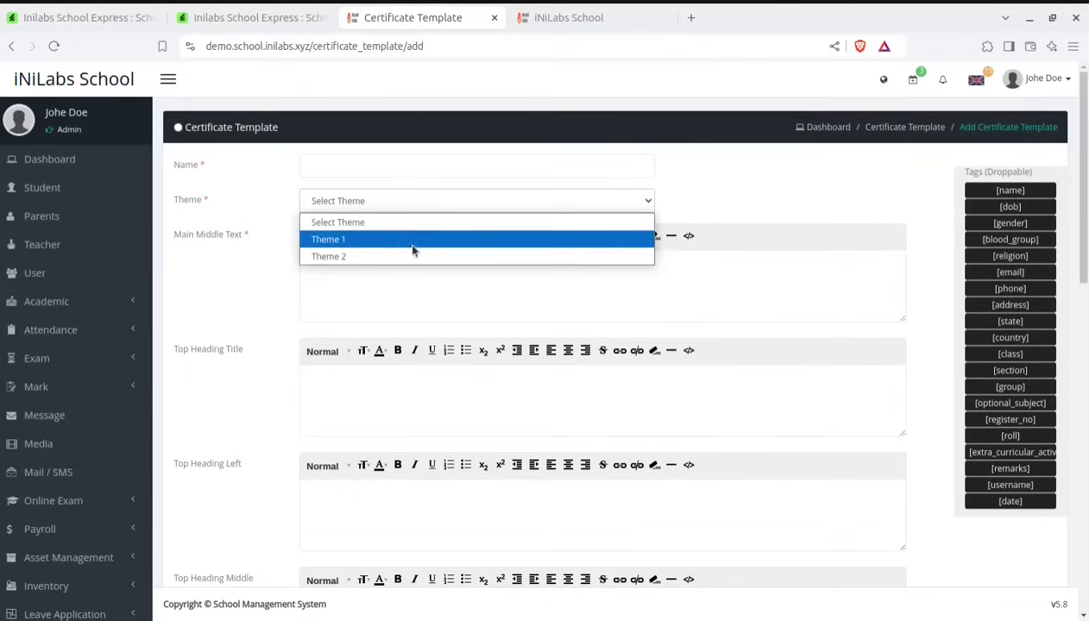
left_click(413, 245)
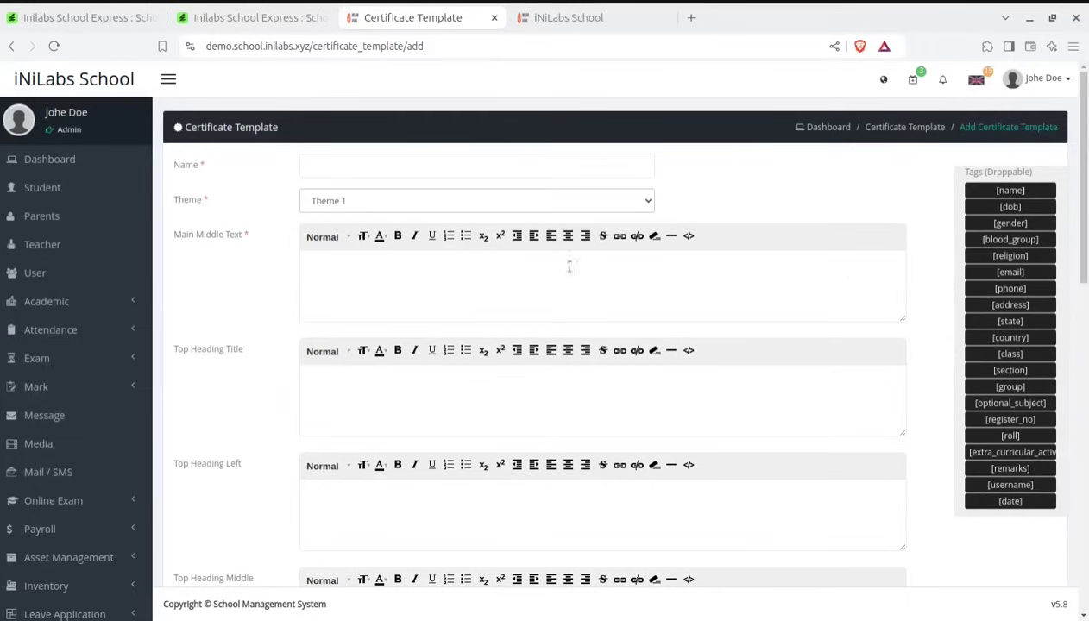
left_click(358, 265)
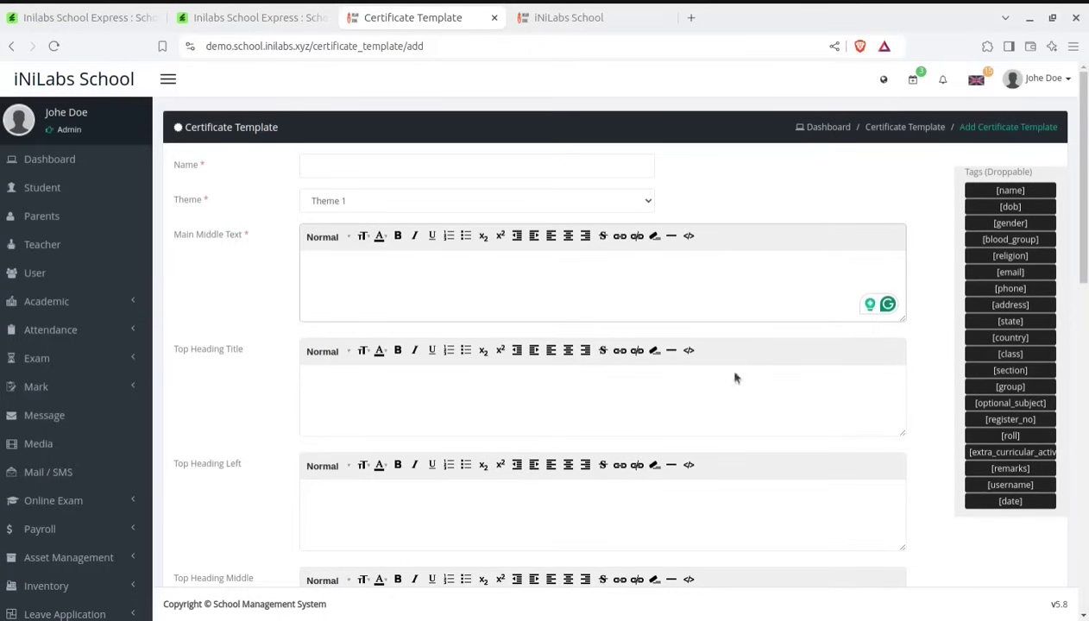
scroll(365, 394, "down", 2)
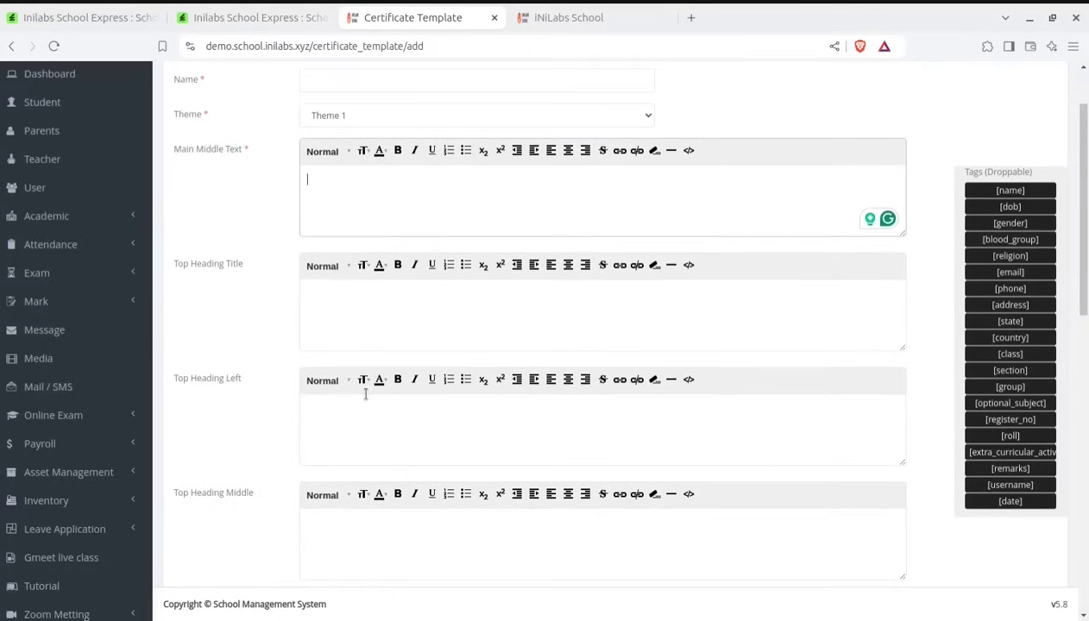
scroll(365, 395, "down", 15)
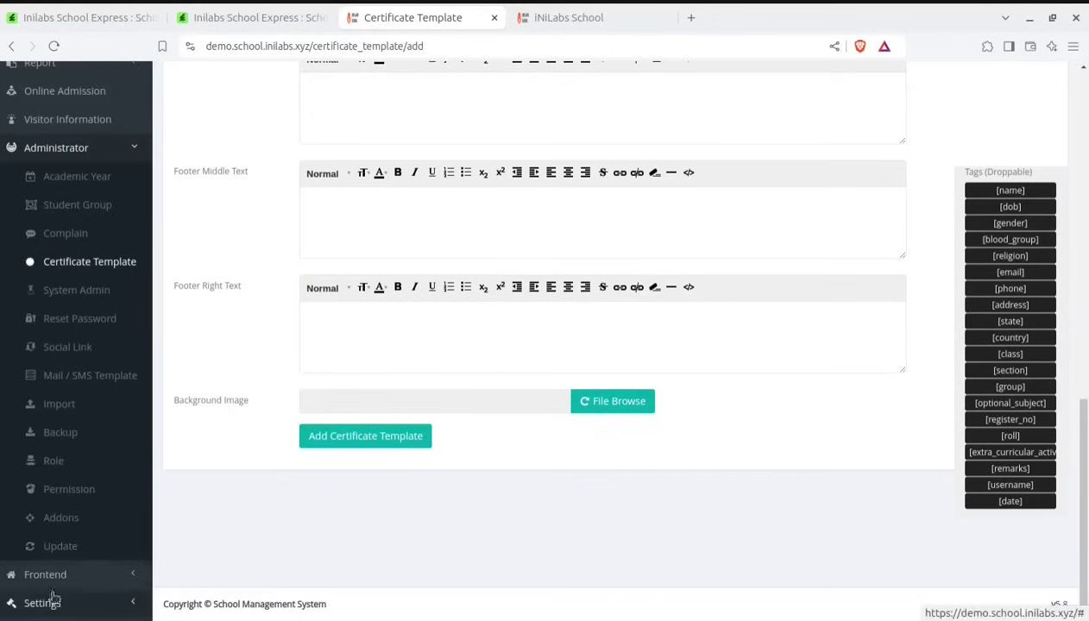
Open the System Admin page, followed by the Reset Password page of the Administrator section.
left_click(83, 298)
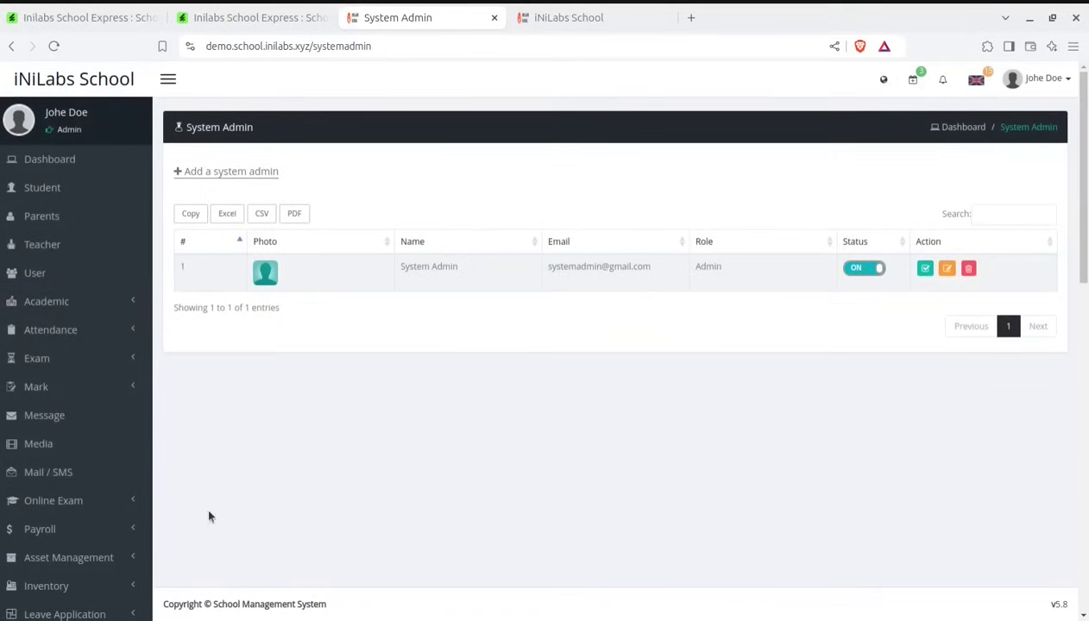
scroll(209, 509, "down", 4)
scroll(148, 490, "down", 1)
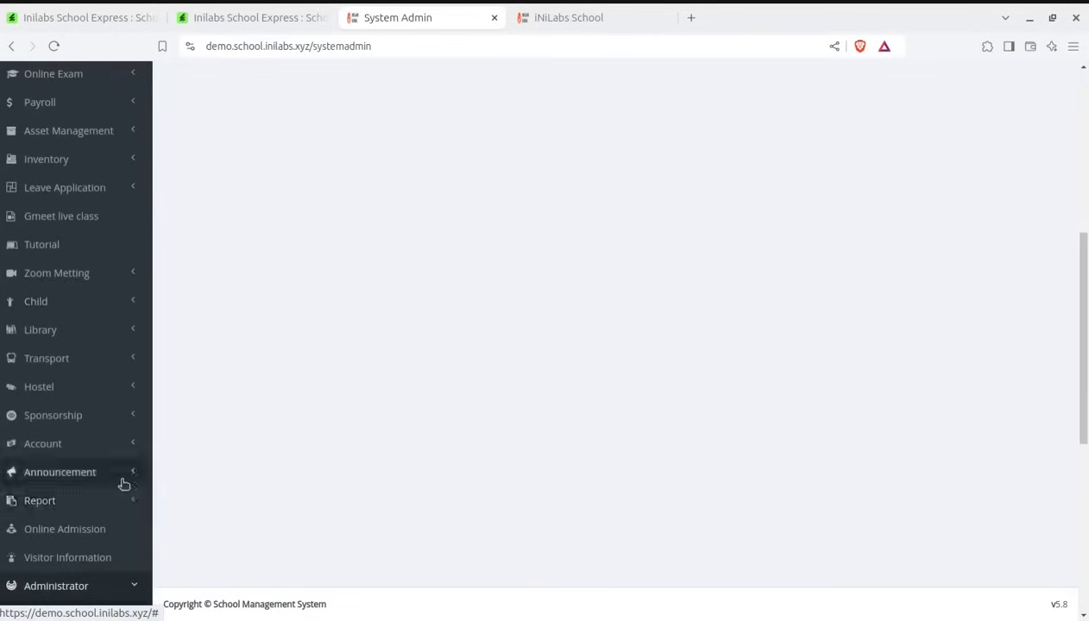
scroll(121, 486, "down", 4)
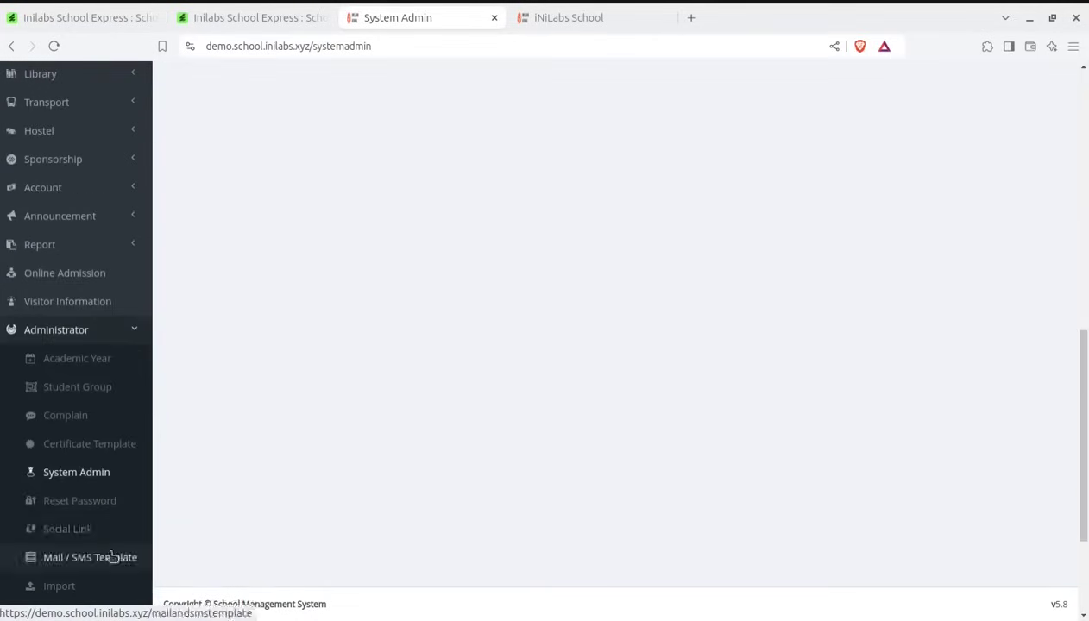
left_click(110, 507)
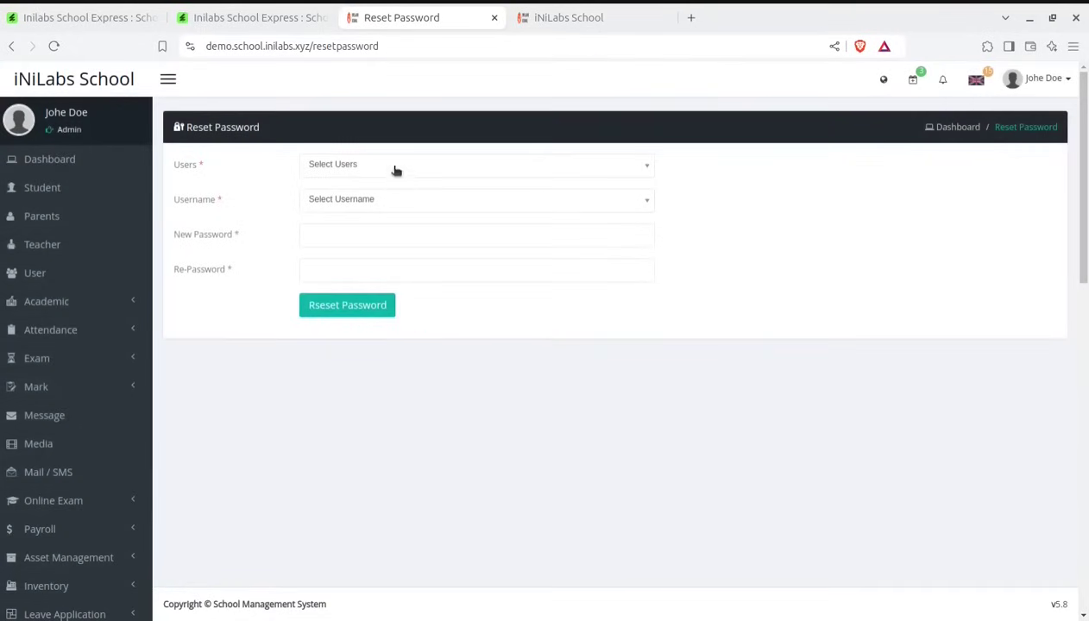
Choose the Moderator user type and the username user1 in the password reset form.
left_click(393, 170)
left_click(386, 222)
left_click(433, 207)
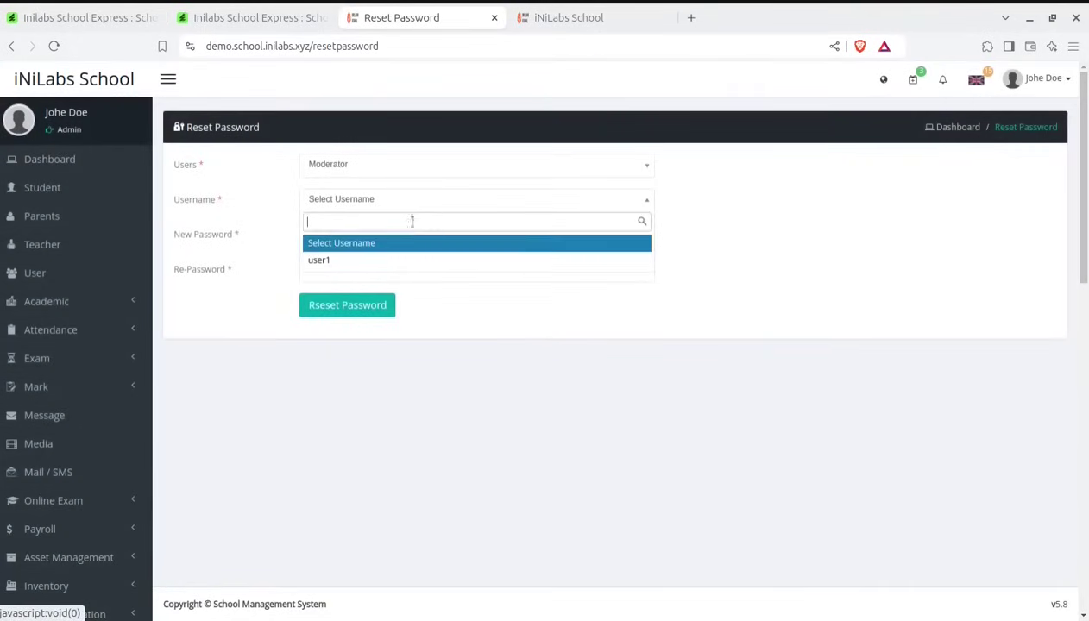
left_click(397, 261)
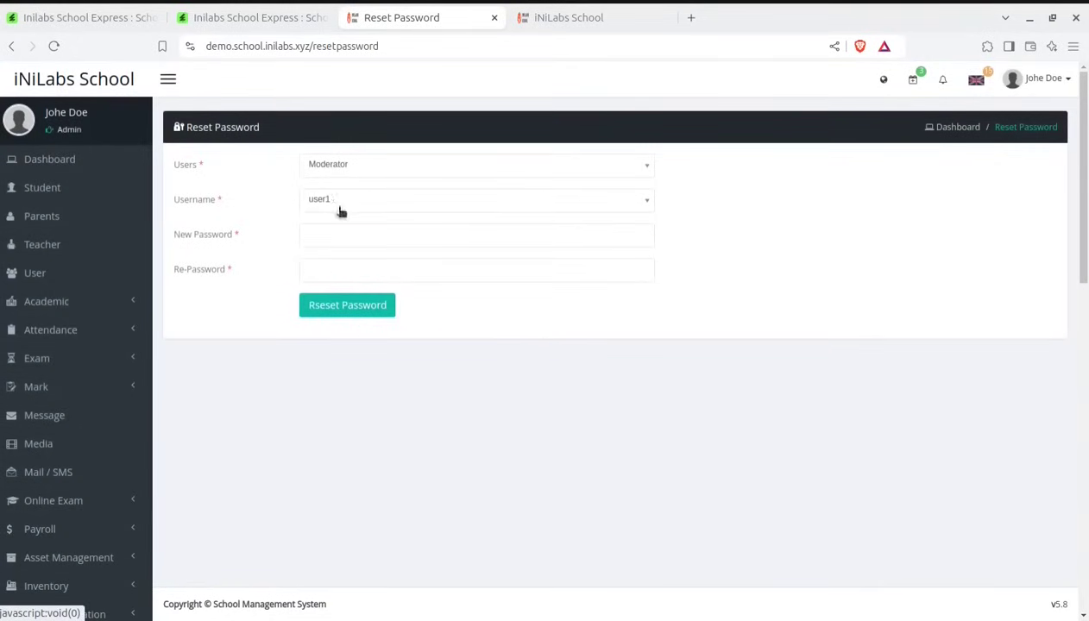
Open the Social Link page, followed by the Mail / SMS Template page.
scroll(169, 483, "down", 8)
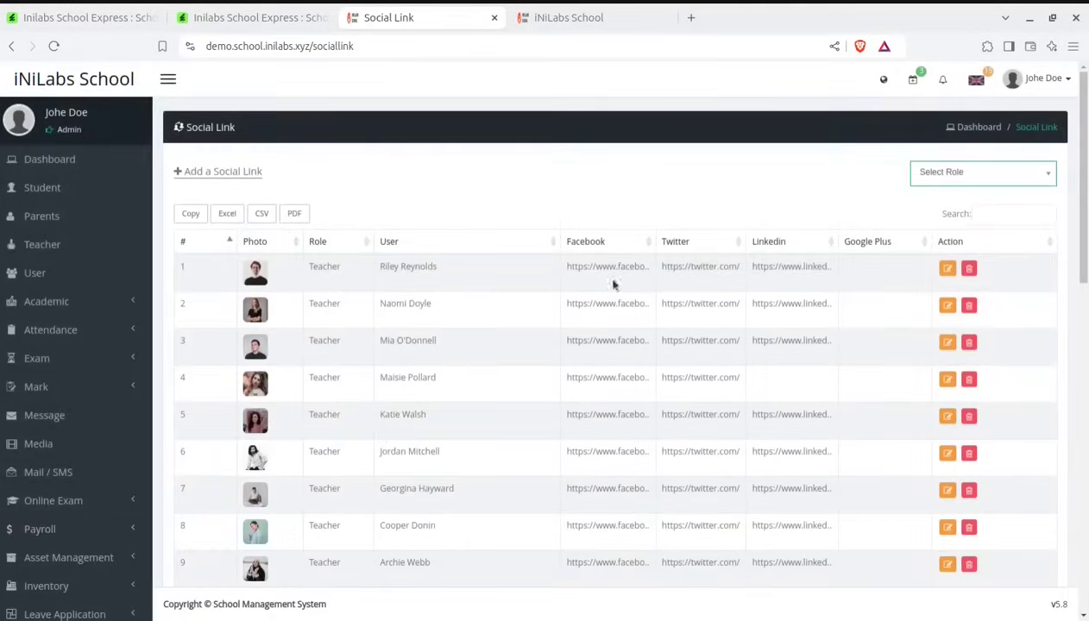
scroll(906, 330, "down", 10)
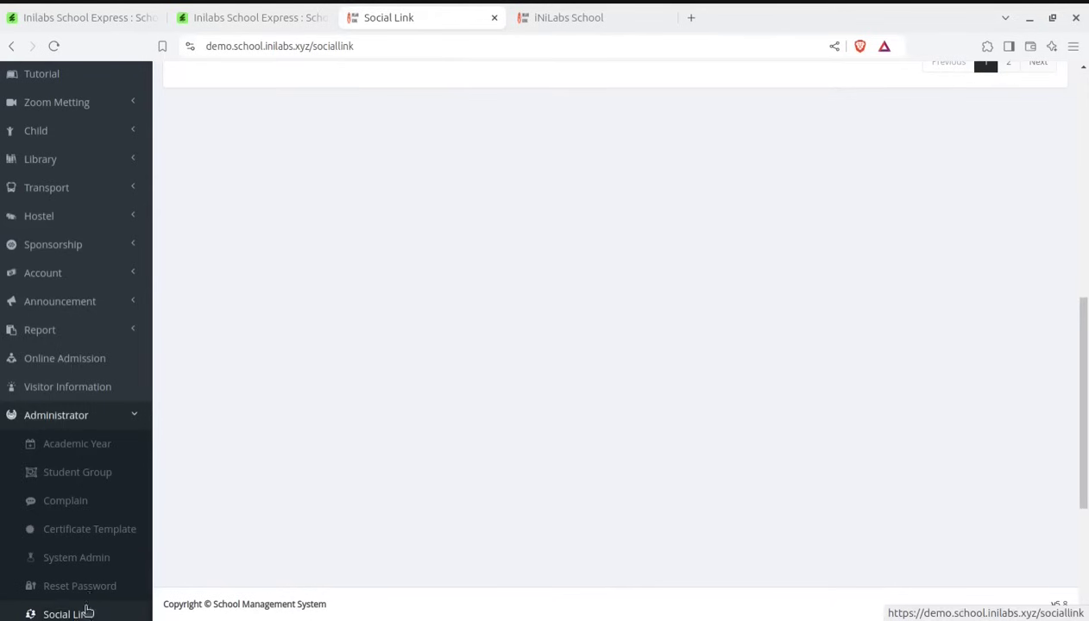
scroll(83, 604, "down", 3)
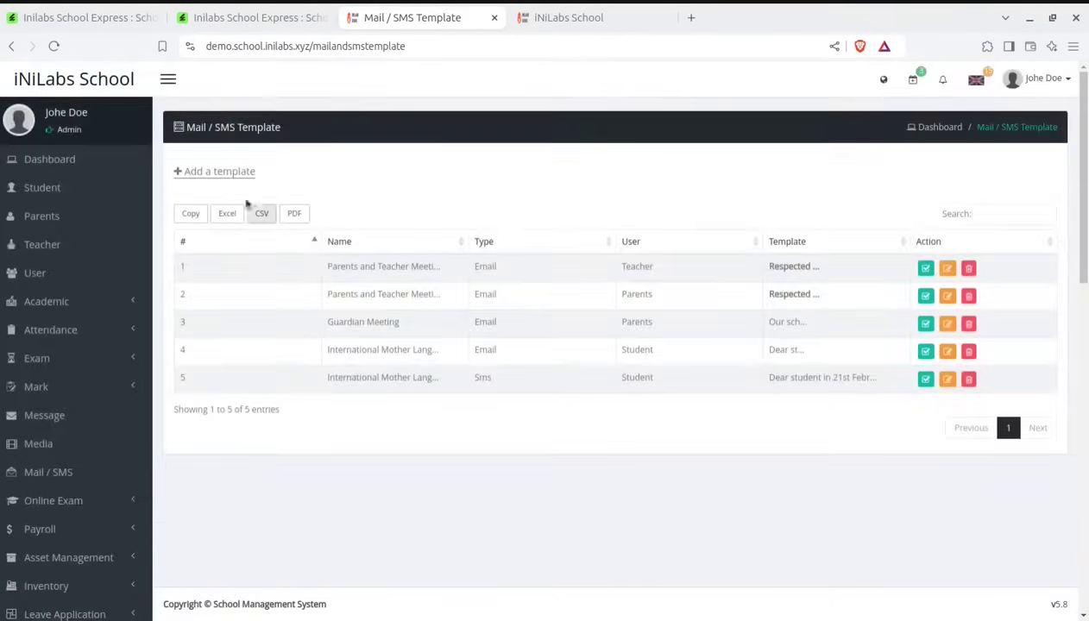
Start a new email template for the Moderator user and review its tags and the note below the form.
left_click(232, 175)
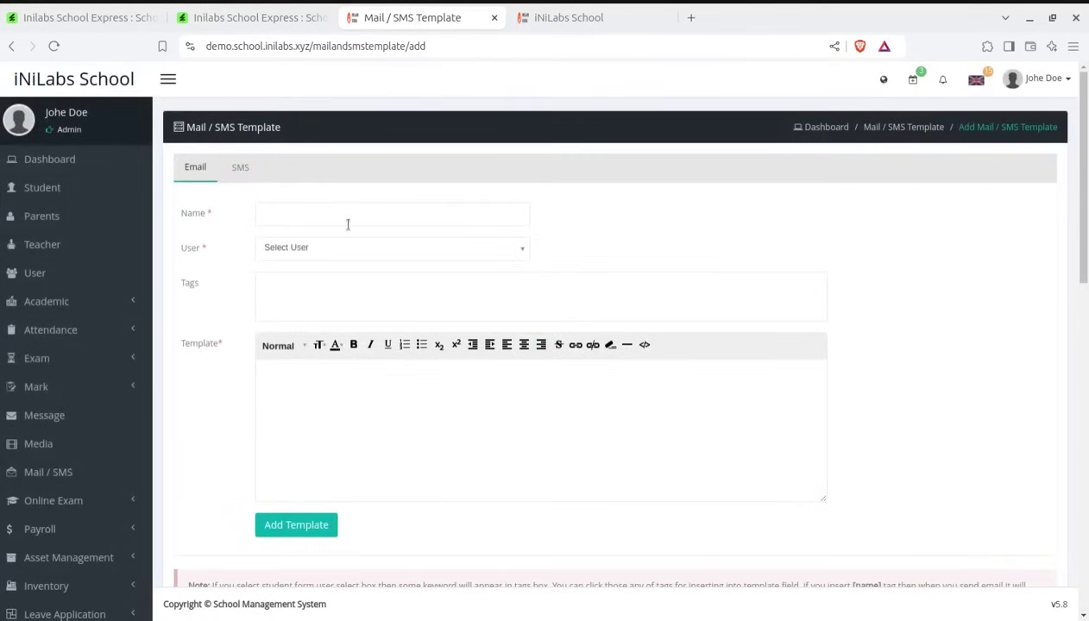
left_click(353, 251)
left_click(333, 308)
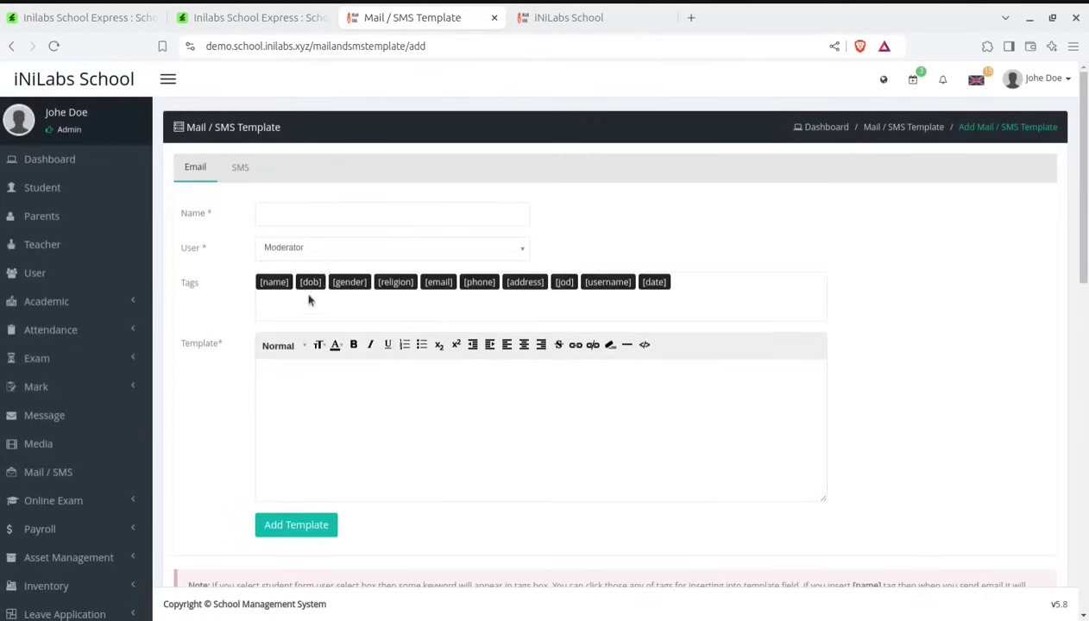
scroll(287, 406, "down", 3)
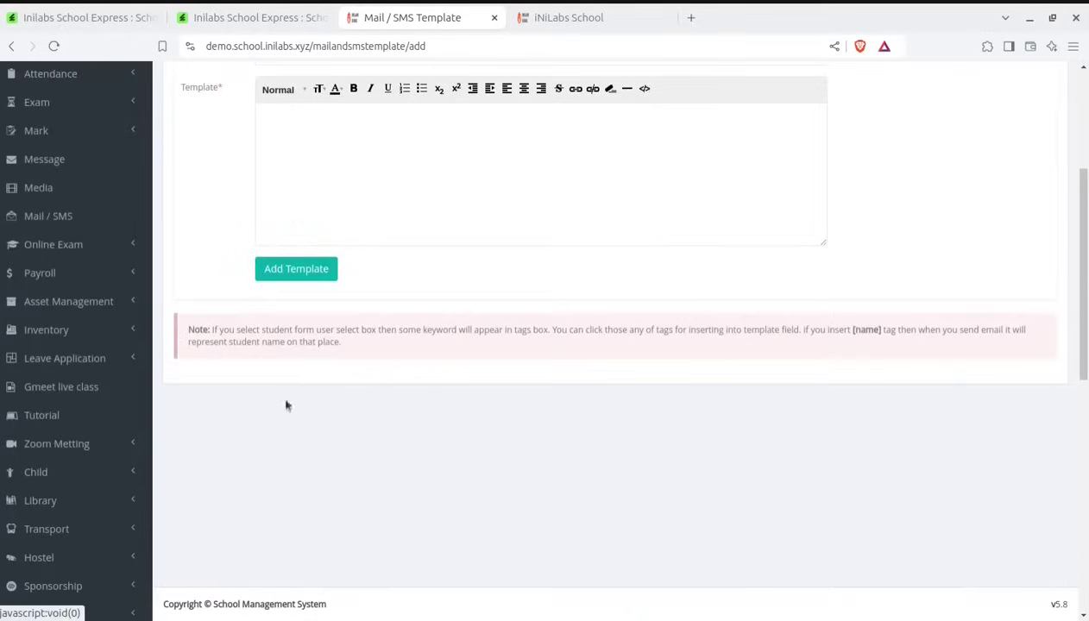
Open the bulk Import page of the Administrator section, followed by the Backup page.
scroll(121, 485, "down", 6)
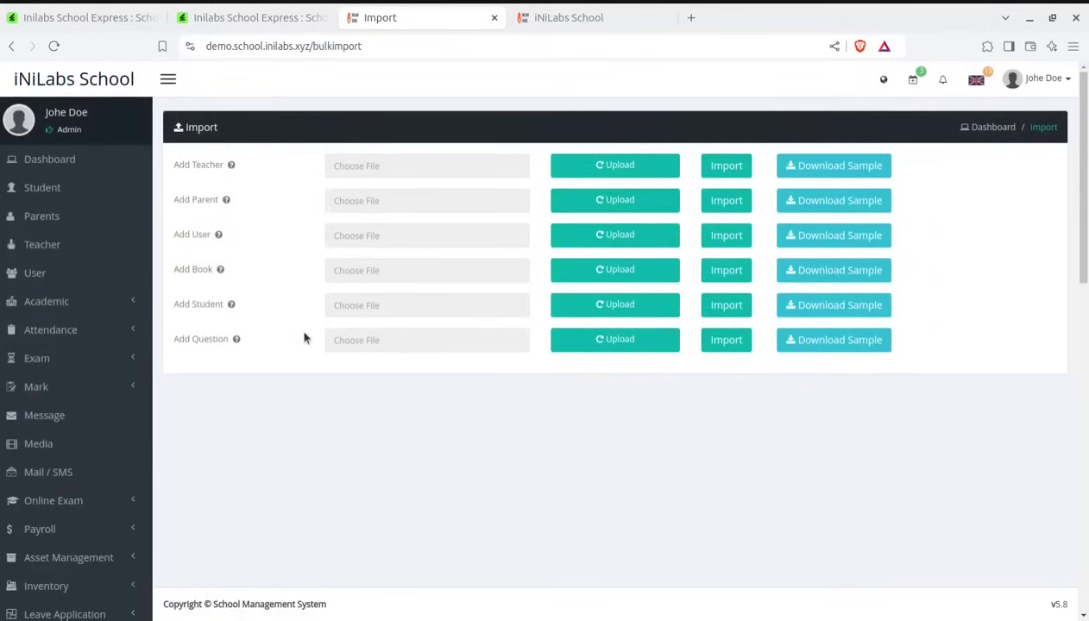
scroll(304, 341, "down", 10)
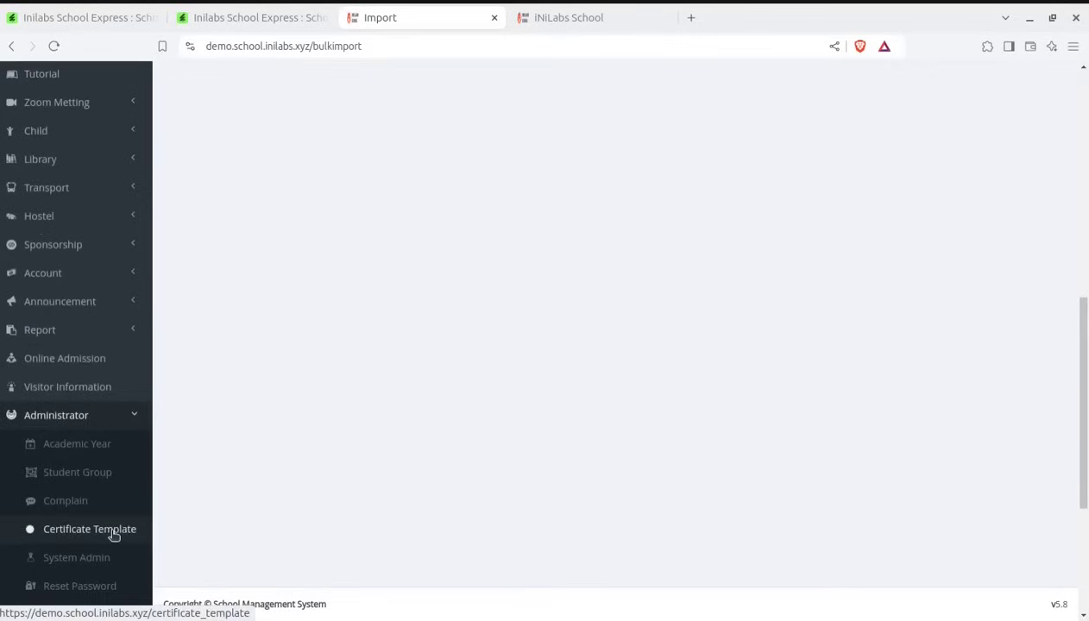
scroll(115, 538, "down", 2)
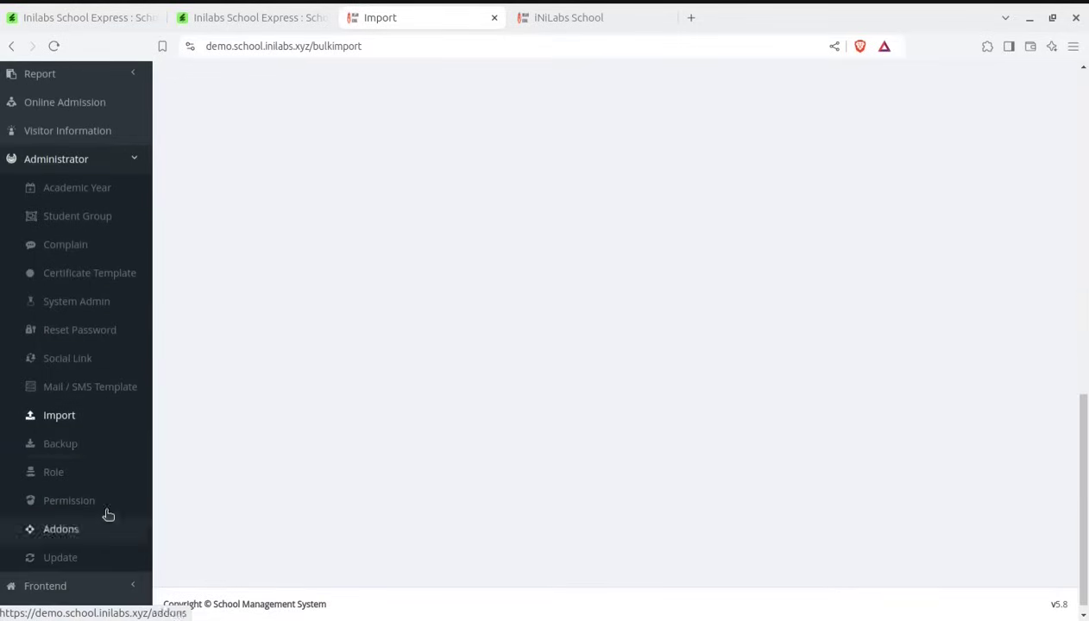
left_click(73, 450)
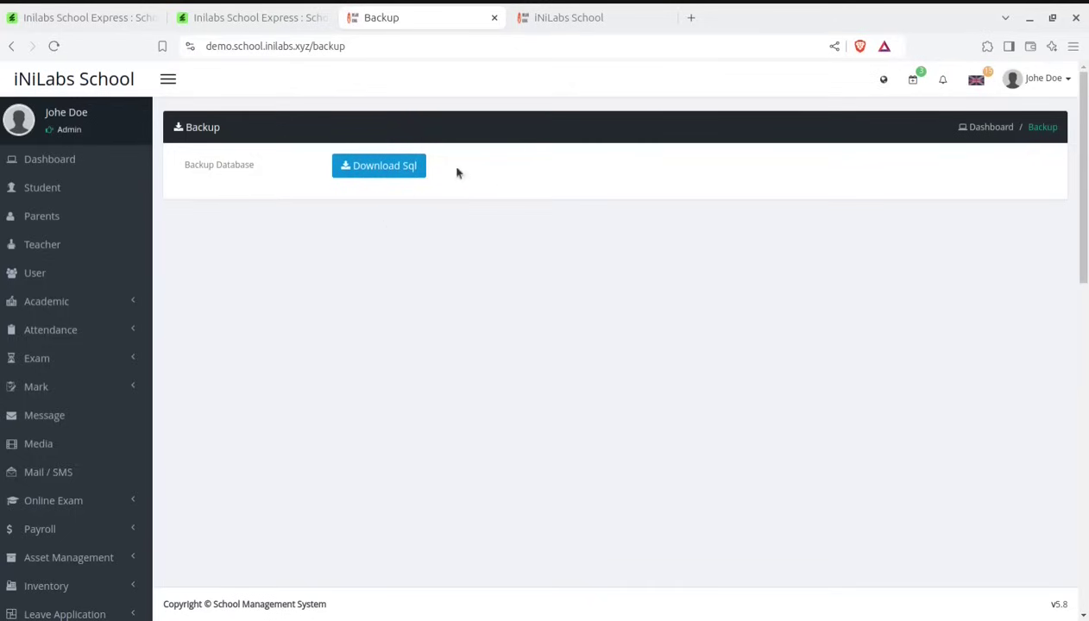
Open the Role page of the Administrator section and open the Moderator role for editing.
scroll(177, 545, "down", 10)
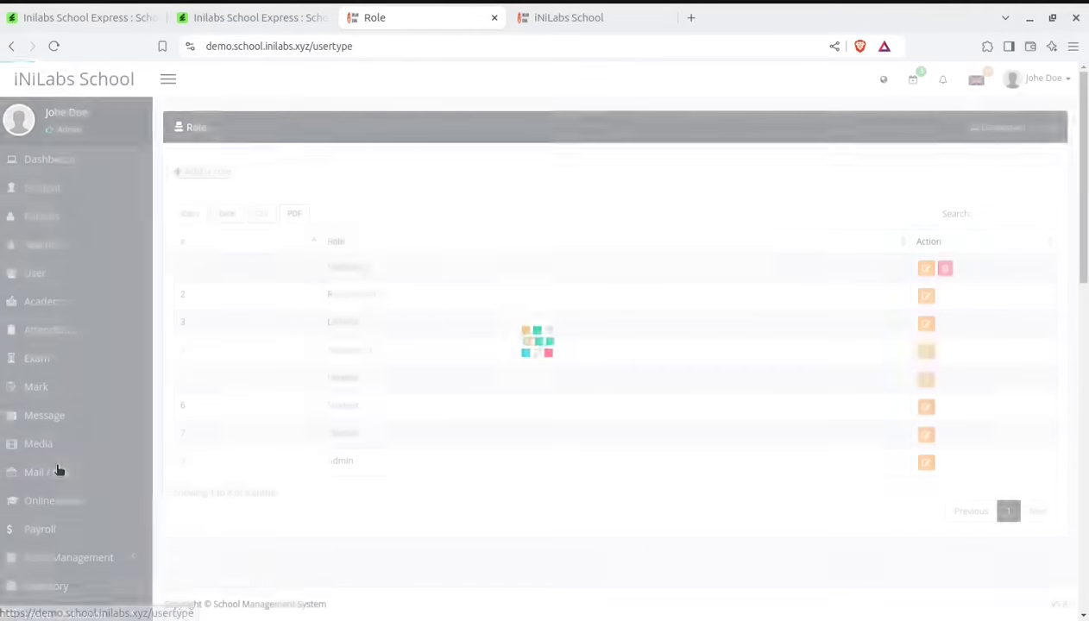
left_click(926, 270)
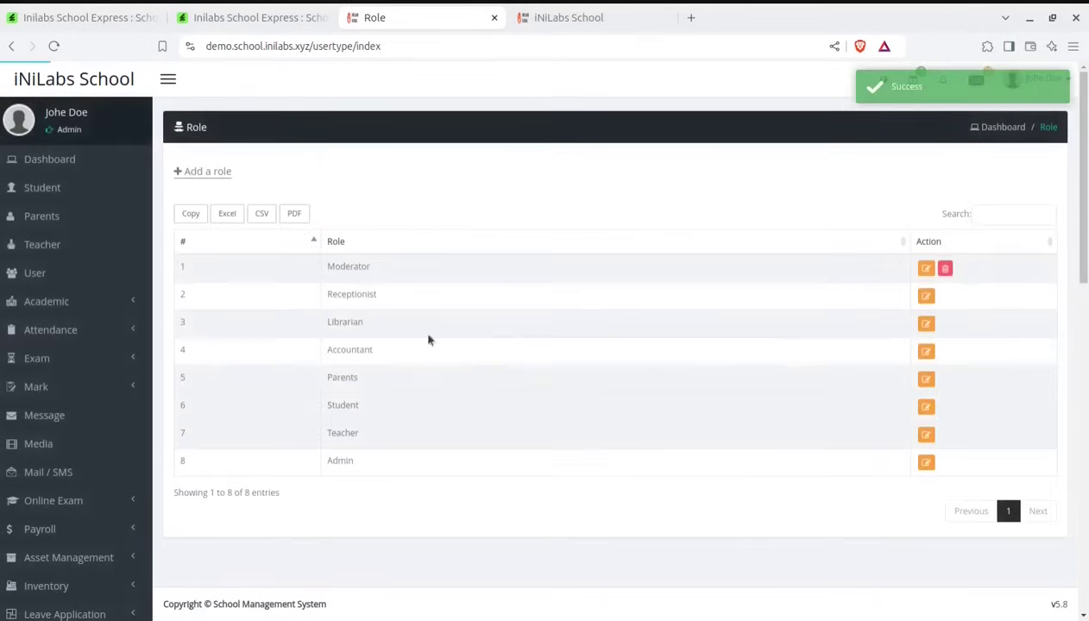
Open the Permission page of the Administrator section and load the permissions of the Moderator role.
scroll(481, 408, "down", 10)
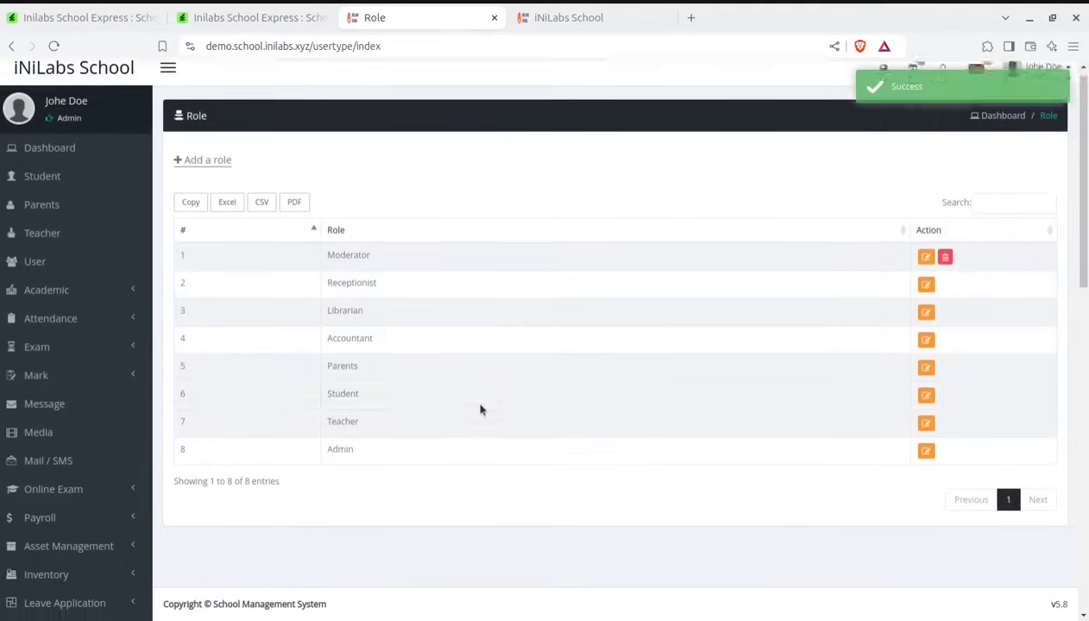
scroll(129, 477, "down", 4)
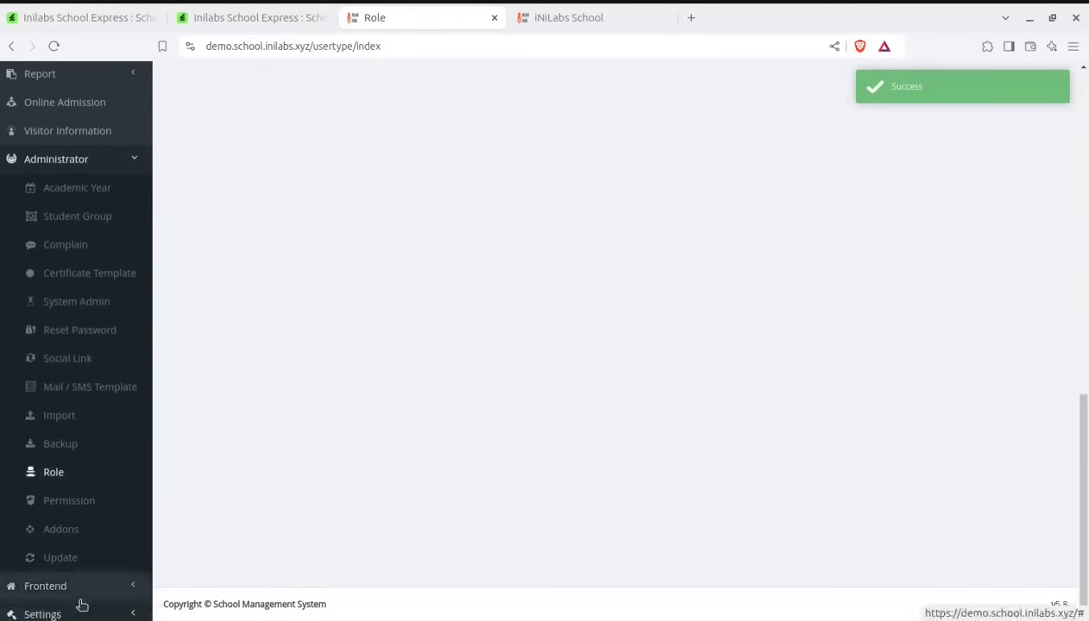
left_click(71, 514)
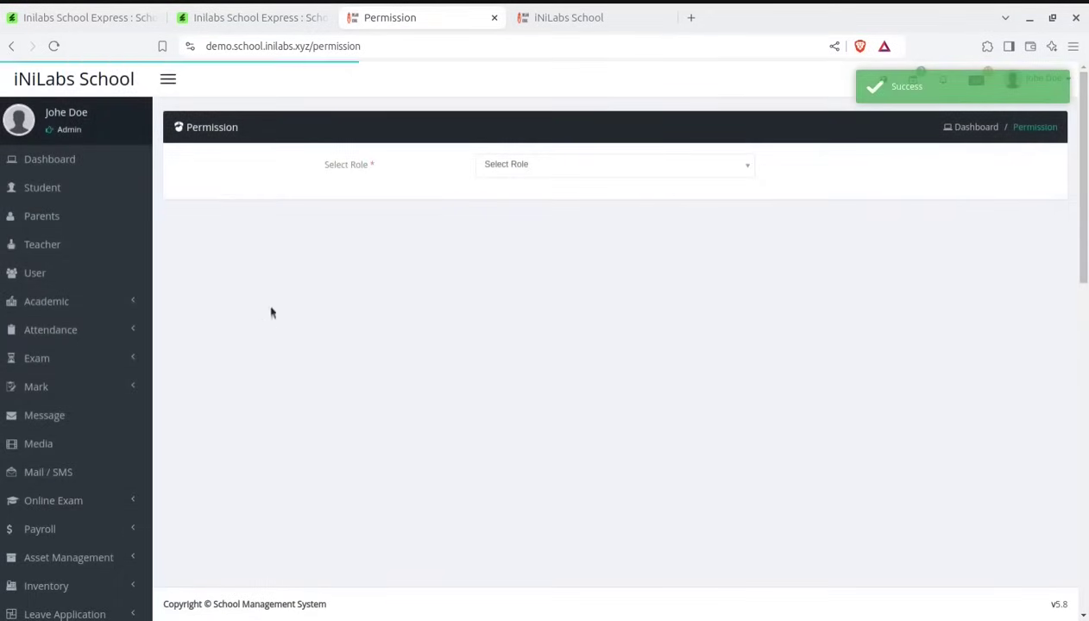
left_click(545, 169)
left_click(521, 225)
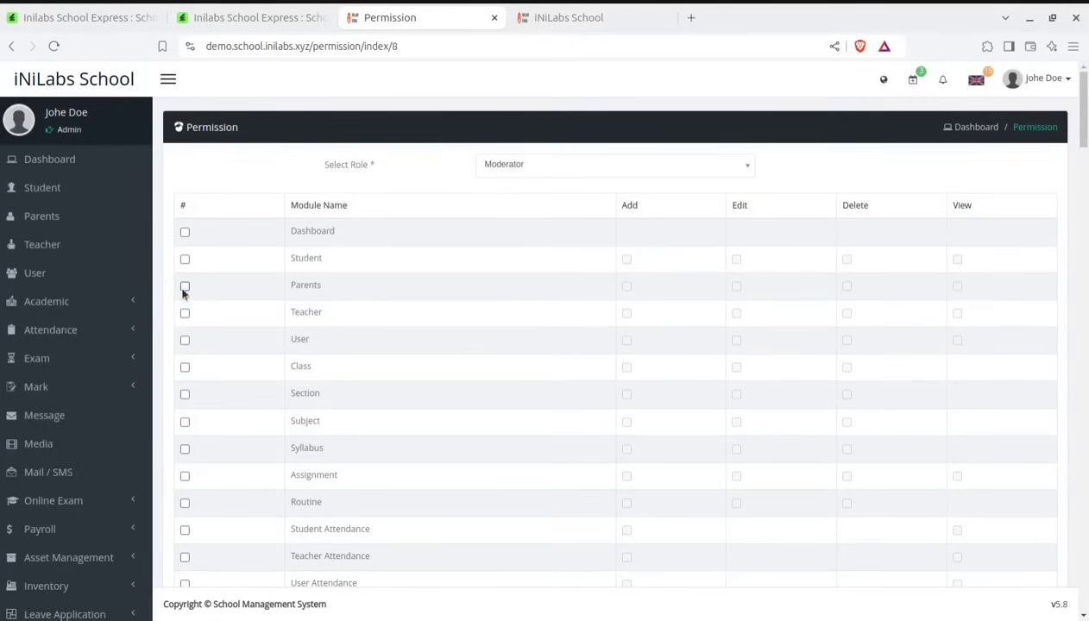
Try enabling the Parents module with its Add, Edit, Delete and View permissions for the Moderator role, and clear it again.
scroll(366, 367, "down", 2)
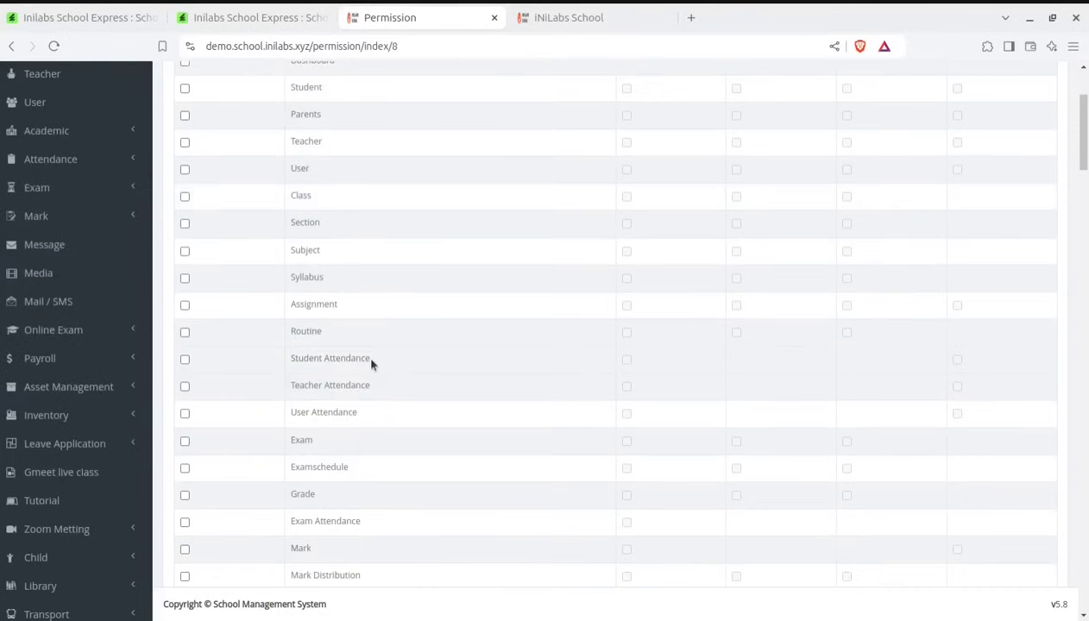
scroll(538, 214, "up", 2)
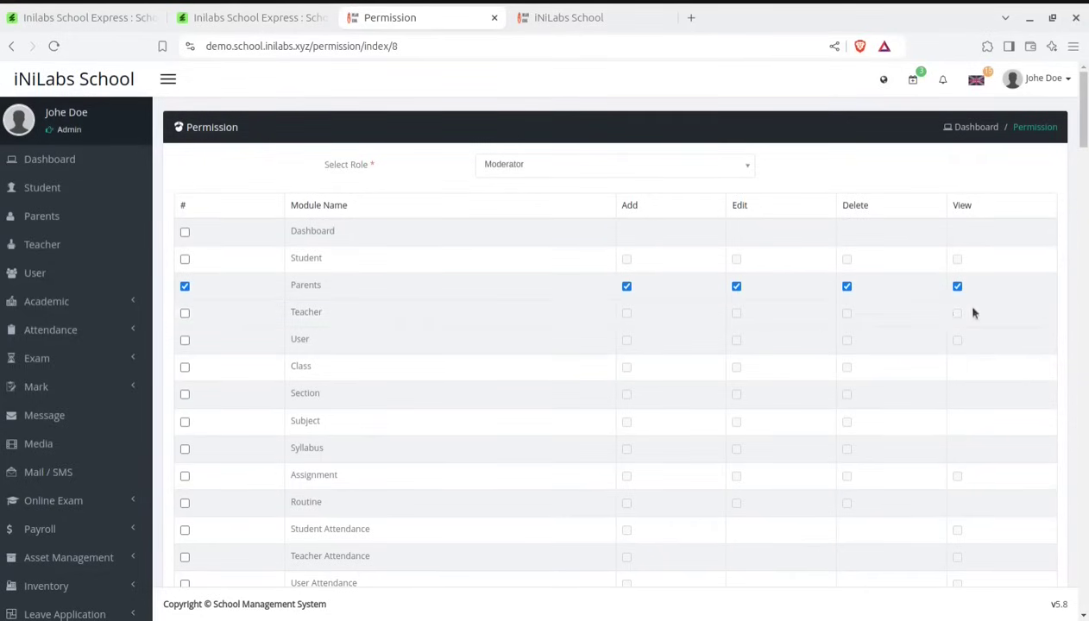
left_click(184, 285)
Examine the full list of modules and their permission options for the Moderator role.
scroll(569, 328, "down", 8)
scroll(580, 307, "down", 20)
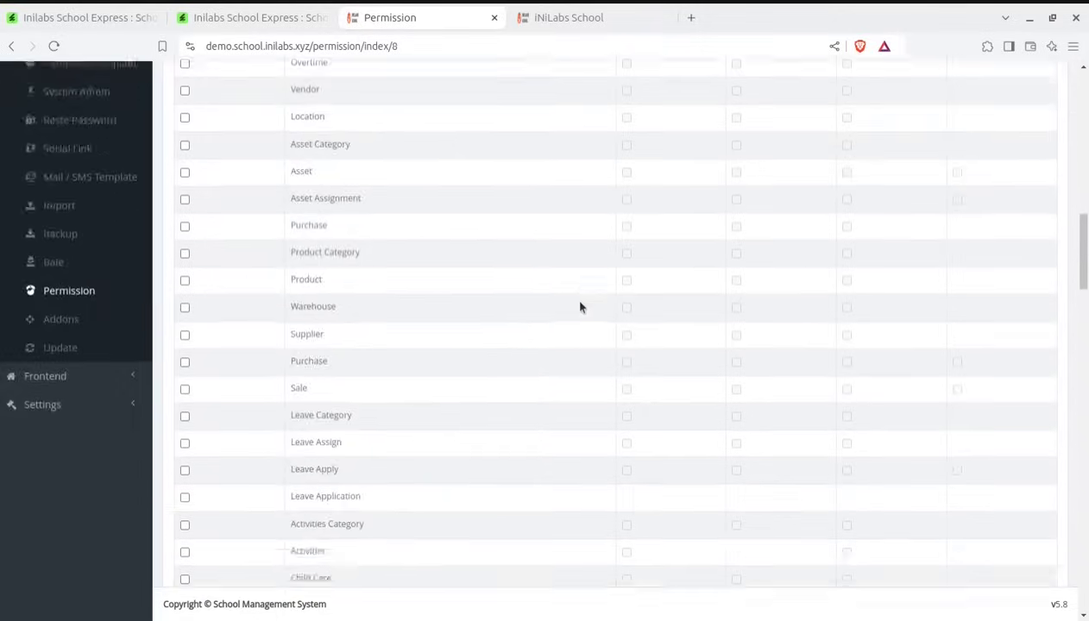
scroll(580, 307, "down", 20)
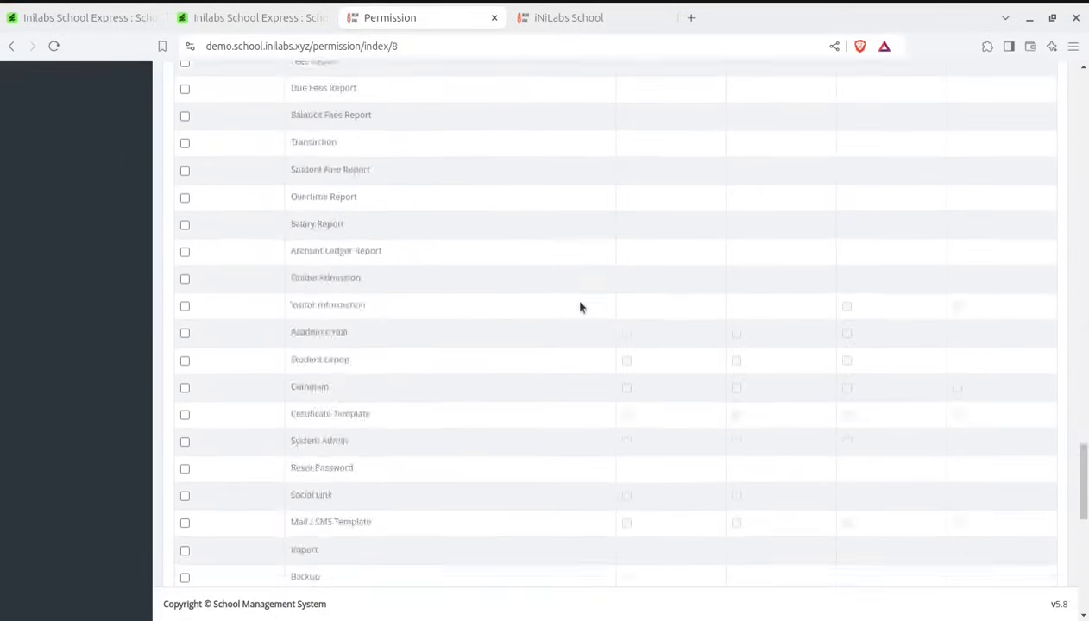
scroll(580, 307, "up", 20)
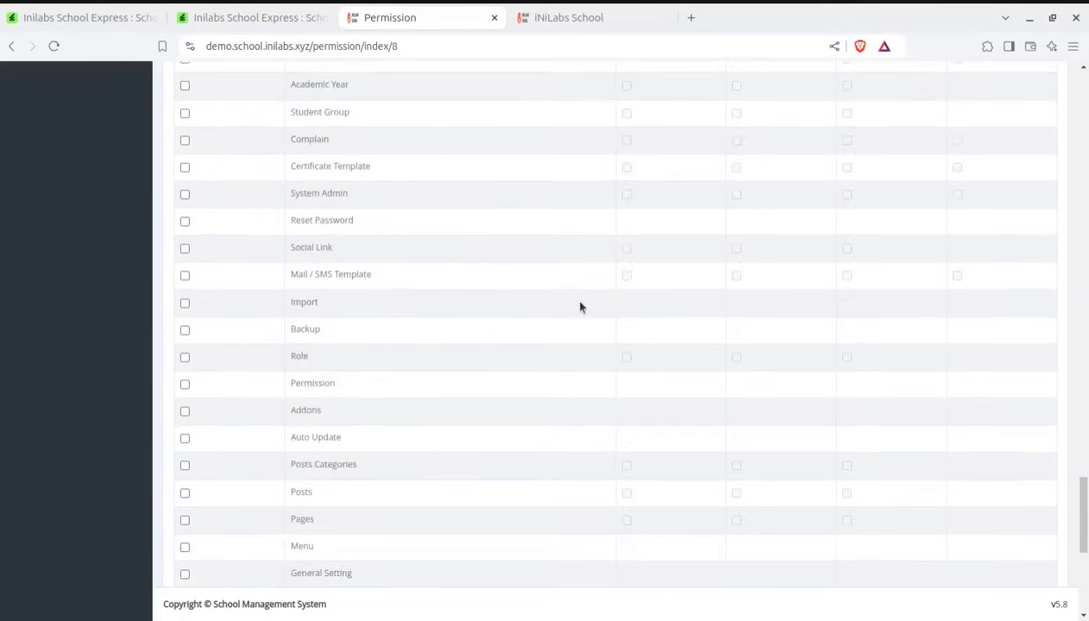
scroll(580, 308, "up", 5)
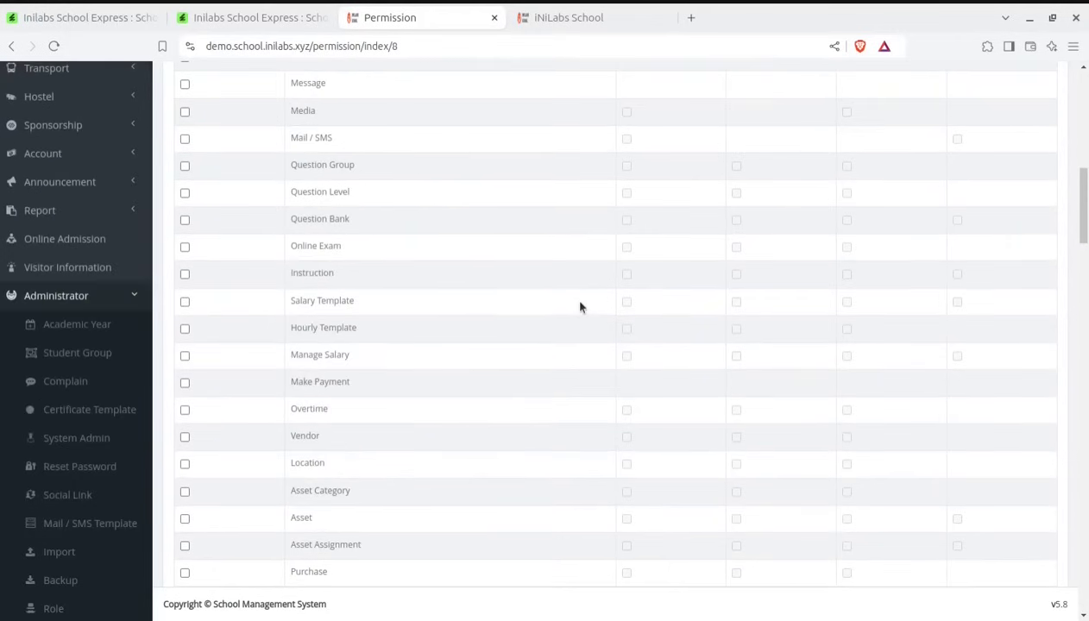
scroll(500, 220, "up", 5)
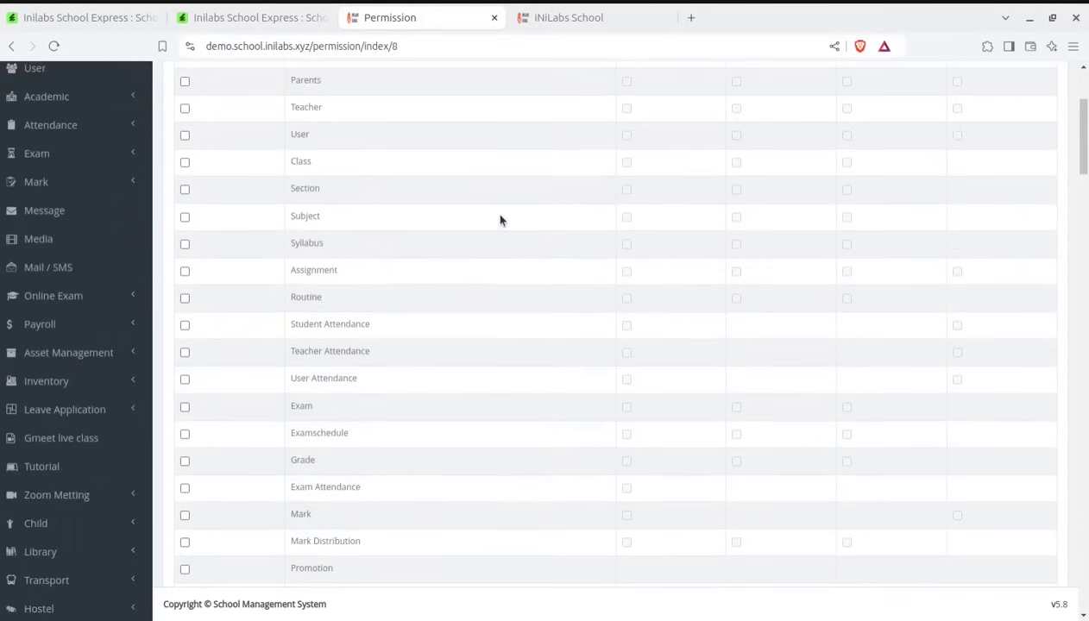
scroll(499, 220, "up", 3)
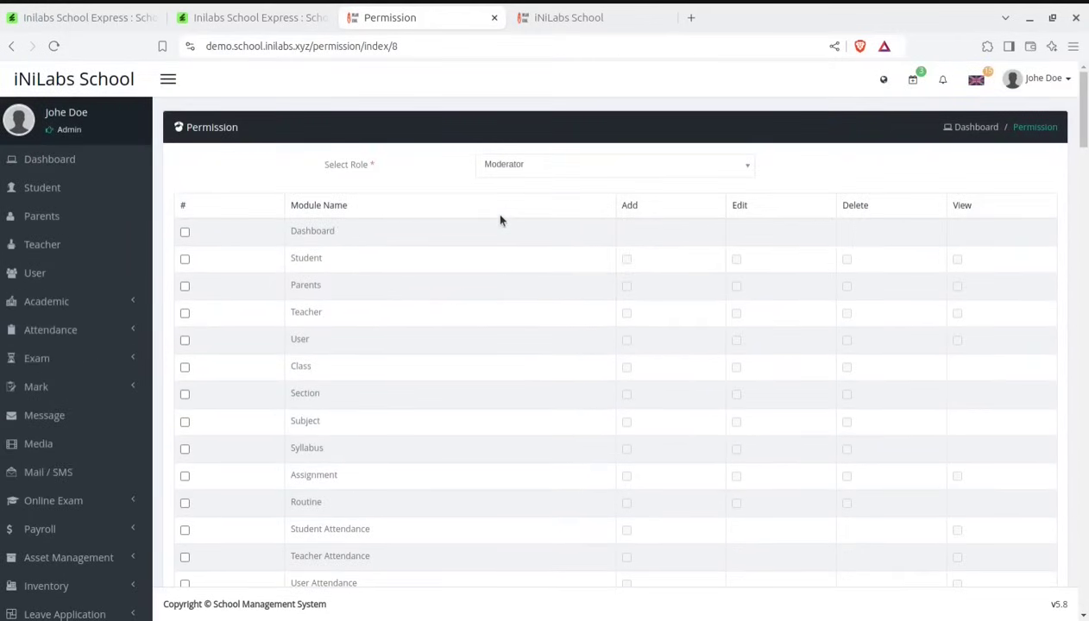
Try to open the Addons page of the Administrator section.
scroll(518, 219, "down", 4)
scroll(166, 414, "down", 7)
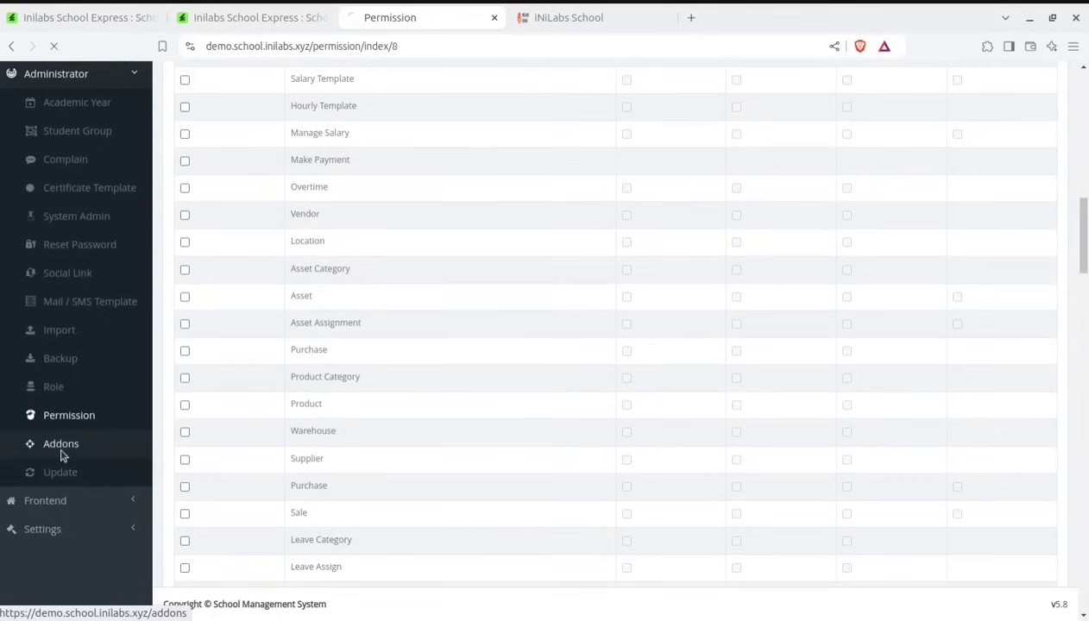
scroll(263, 349, "down", 5)
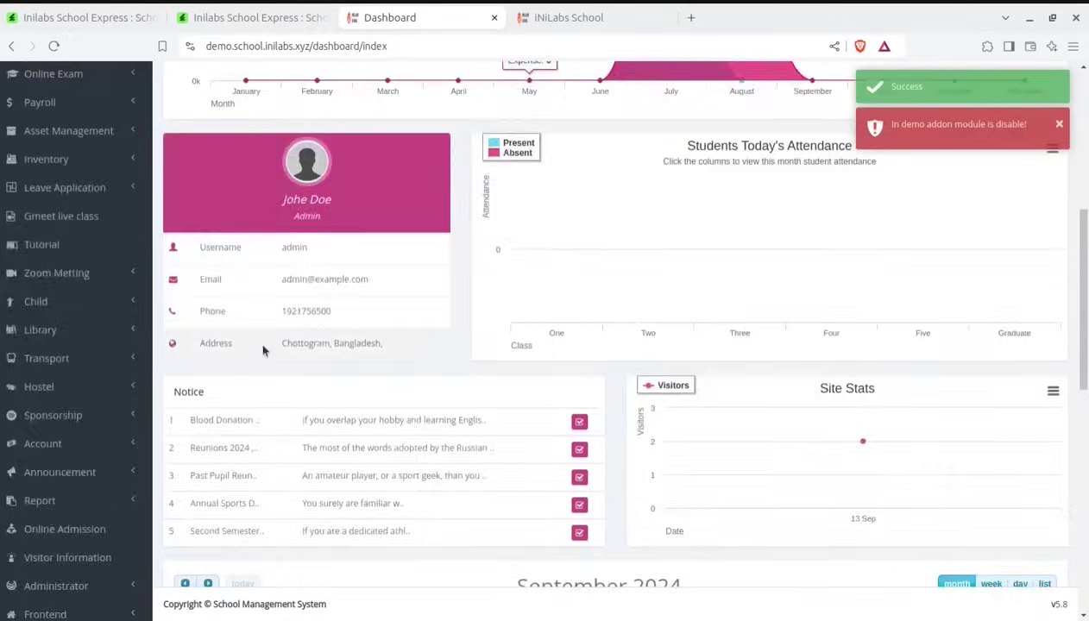
Expand the Administrator section again and try to open its Update page.
scroll(139, 383, "down", 8)
scroll(119, 347, "up", 4)
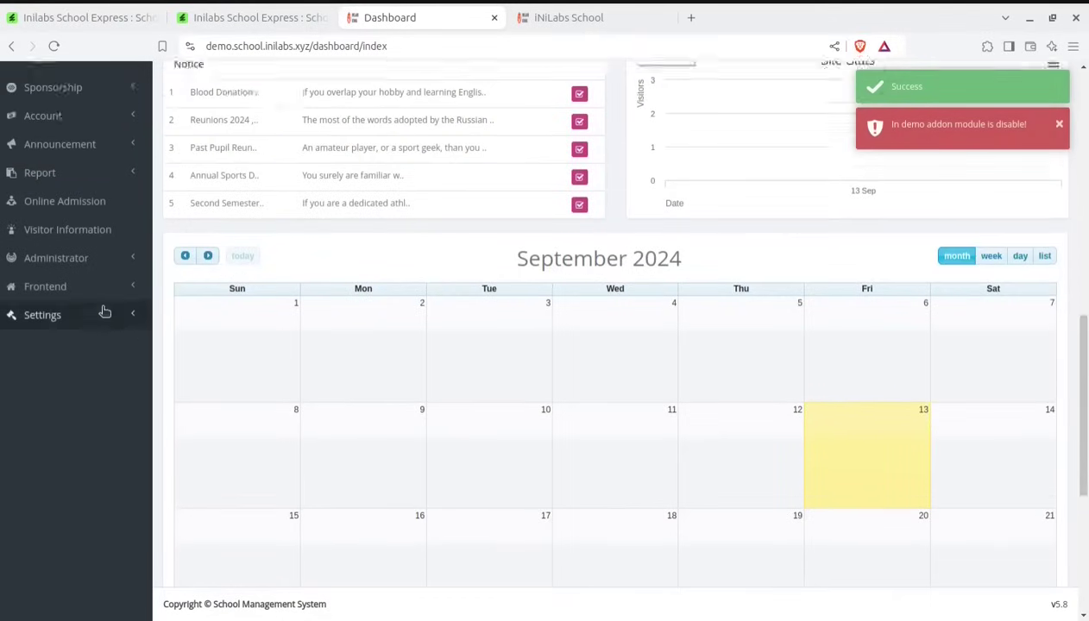
scroll(104, 310, "up", 6)
scroll(104, 308, "down", 7)
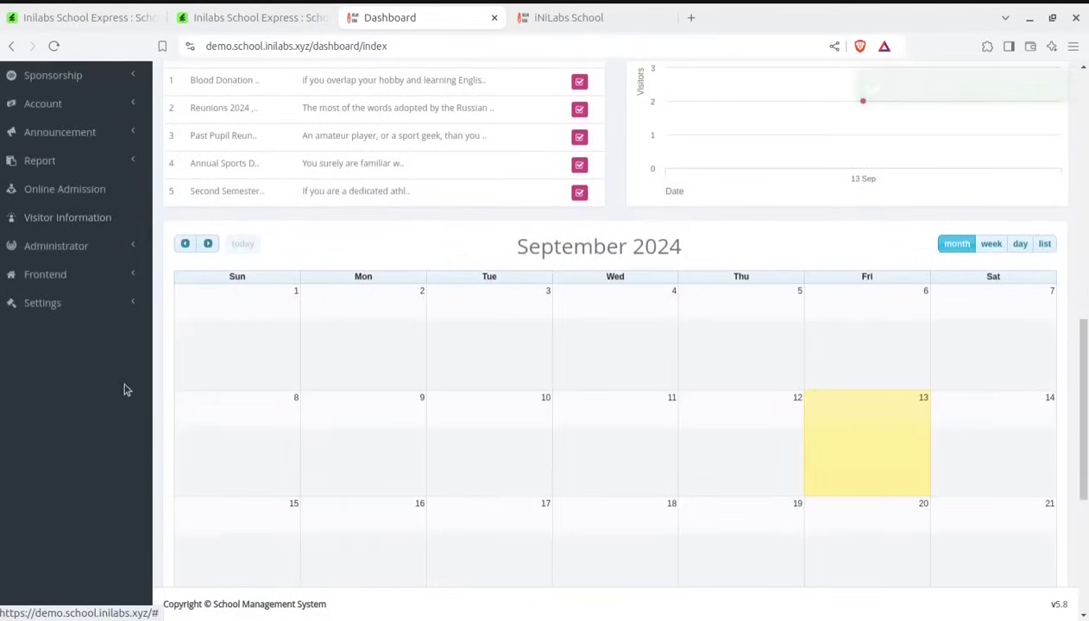
left_click(110, 249)
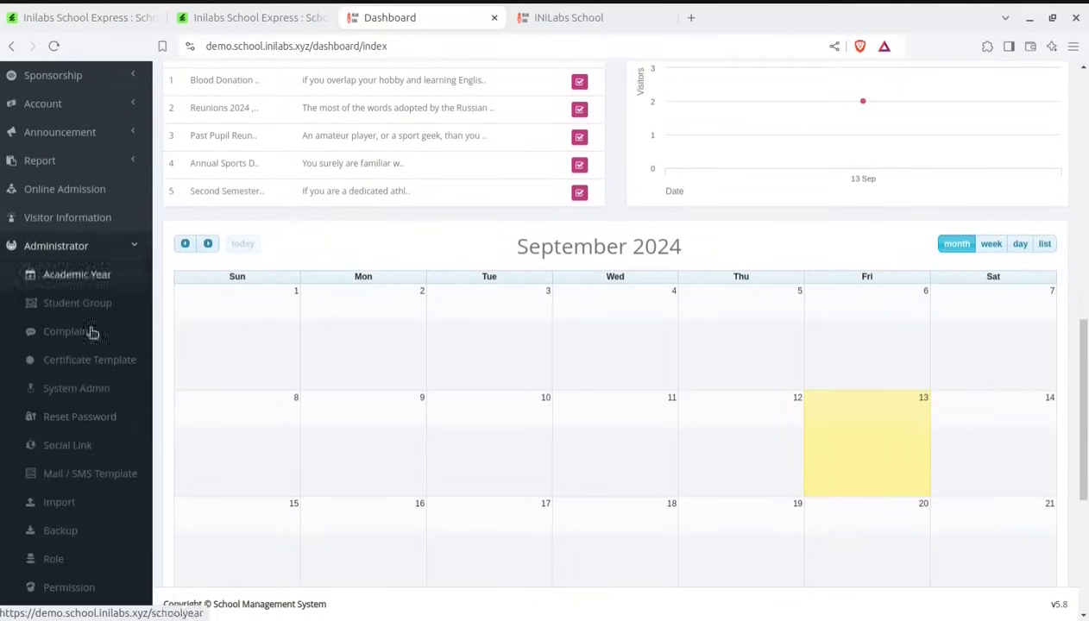
scroll(88, 497, "down", 4)
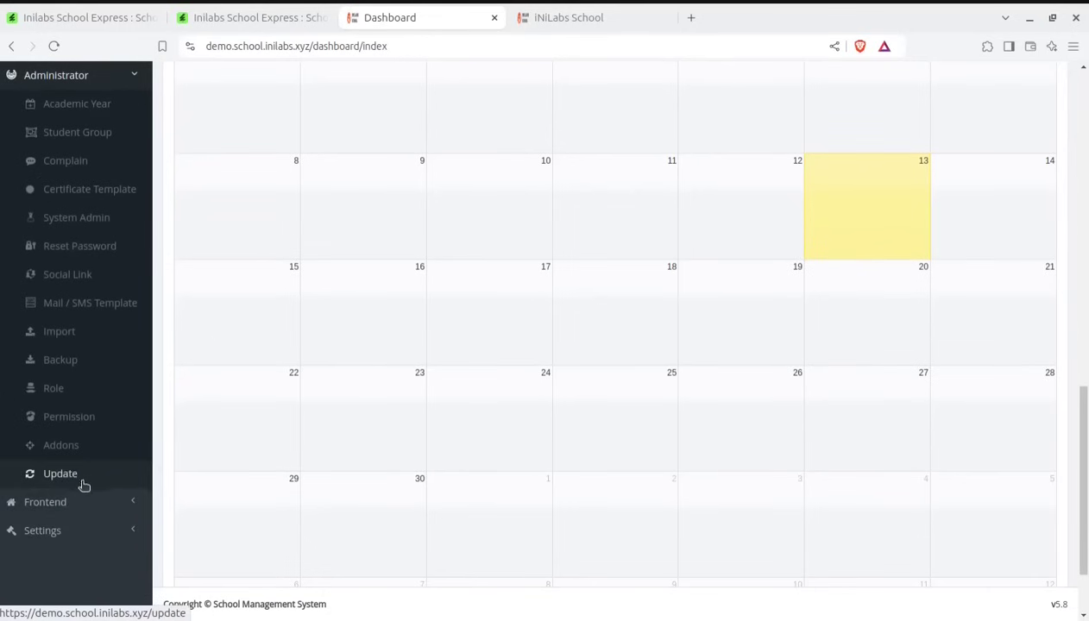
left_click(63, 484)
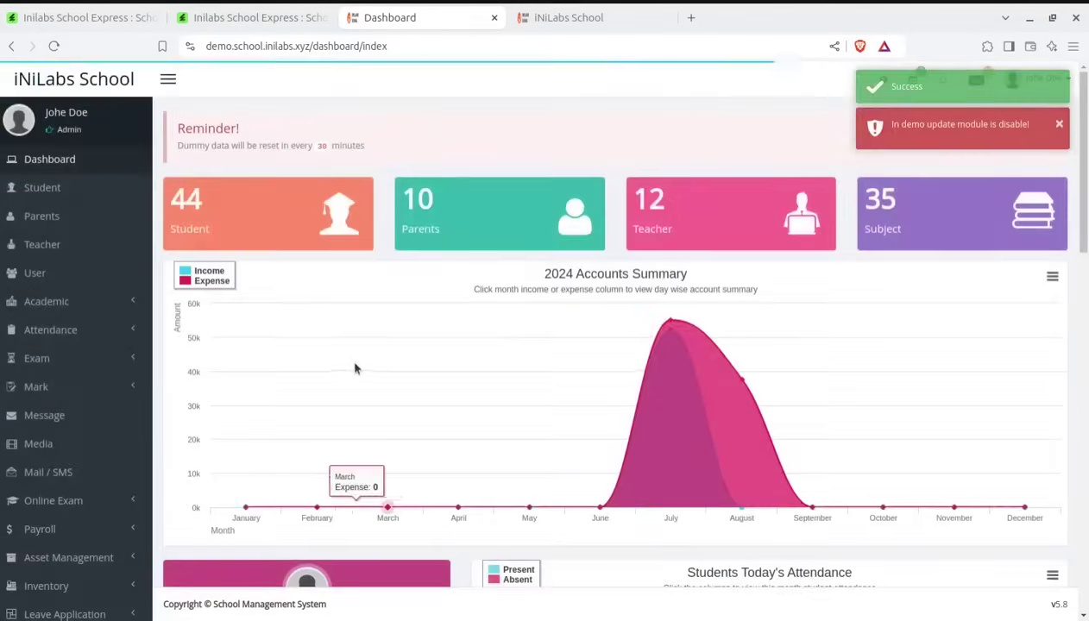
Expand the Frontend section to show its post, page and menu entries.
scroll(130, 393, "down", 4)
scroll(130, 394, "down", 8)
scroll(129, 393, "up", 4)
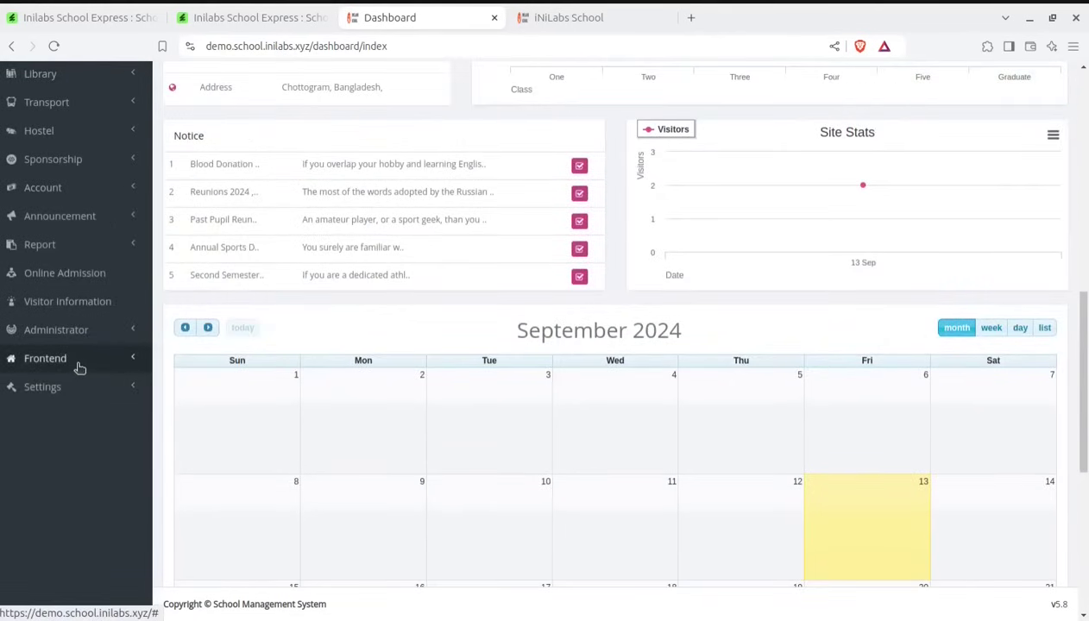
left_click(75, 363)
scroll(76, 364, "down", 1)
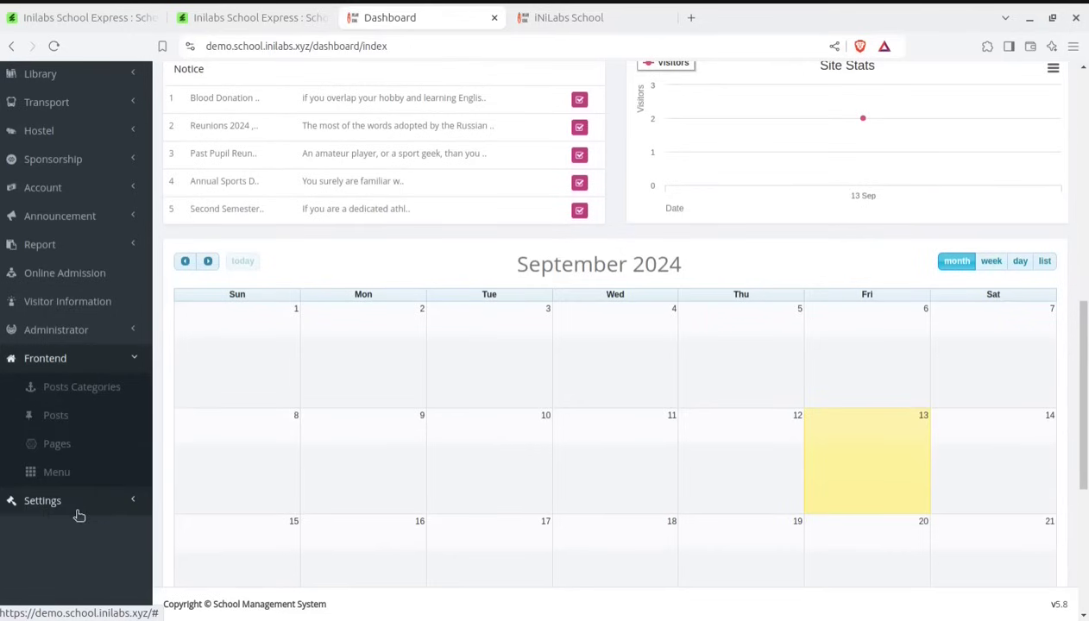
Switch to the public iNiLabs School website and look through the sections of its homepage.
left_click(547, 19)
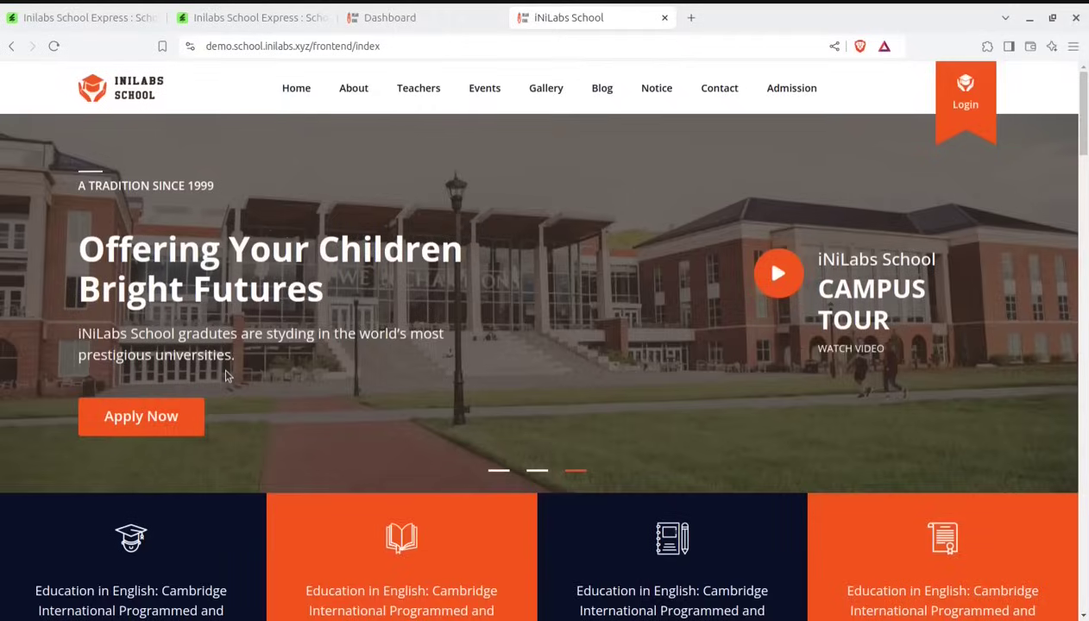
scroll(226, 371, "down", 10)
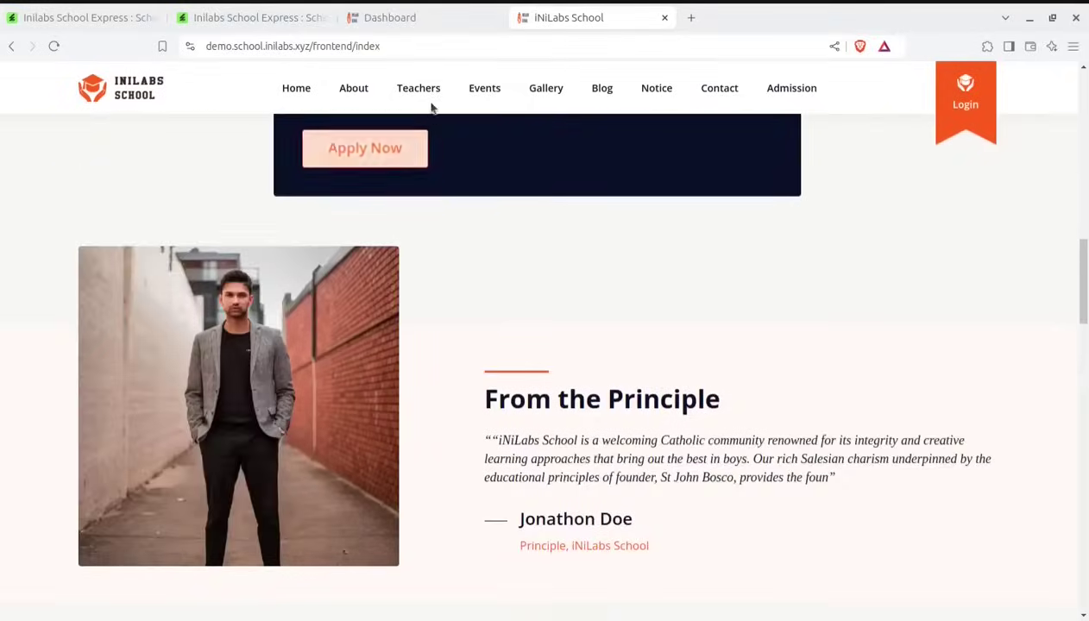
scroll(422, 78, "up", 4)
Return to the admin panel and open the Posts Categories page of the Frontend section, followed by the Posts page.
left_click(388, 17)
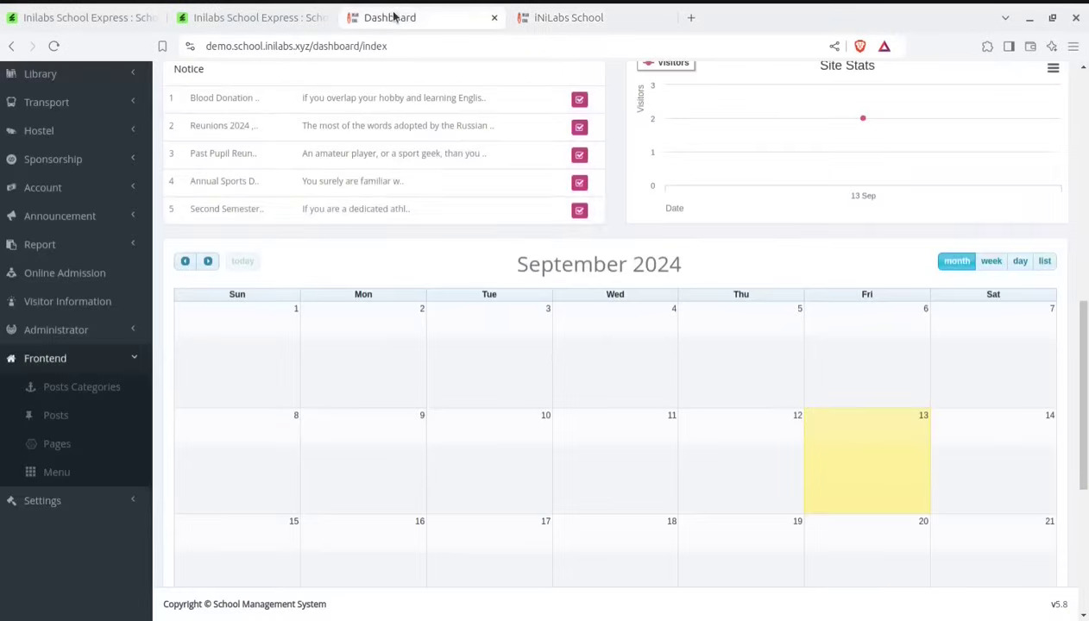
left_click(79, 389)
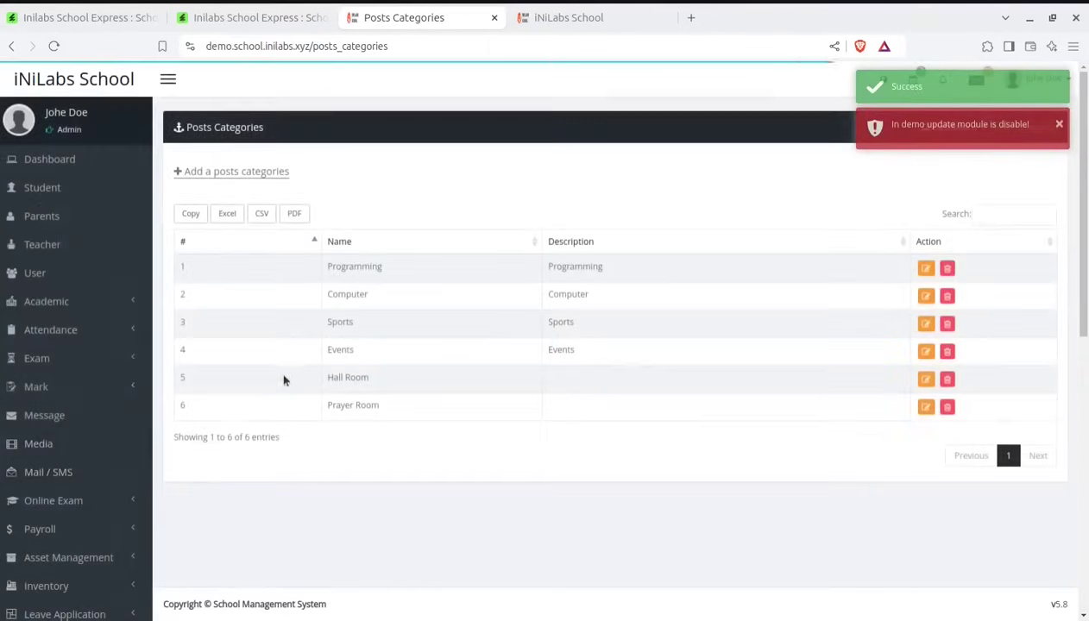
scroll(165, 477, "down", 3)
scroll(164, 477, "down", 4)
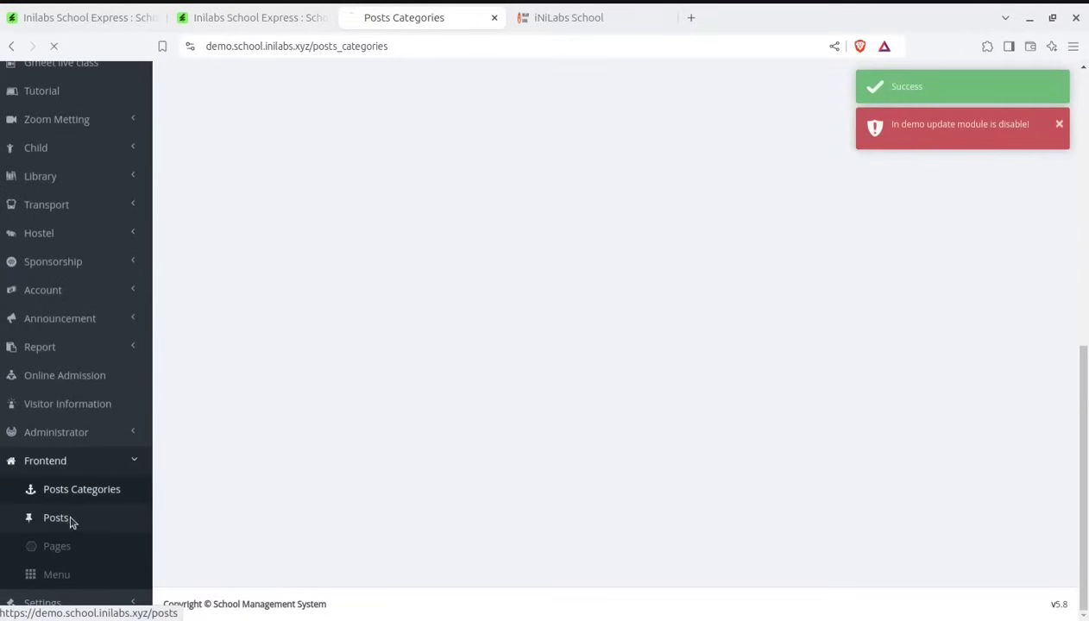
left_click(71, 518)
Open the Pages list of the Frontend section and compare it with the public website's navigation entries.
scroll(84, 540, "down", 6)
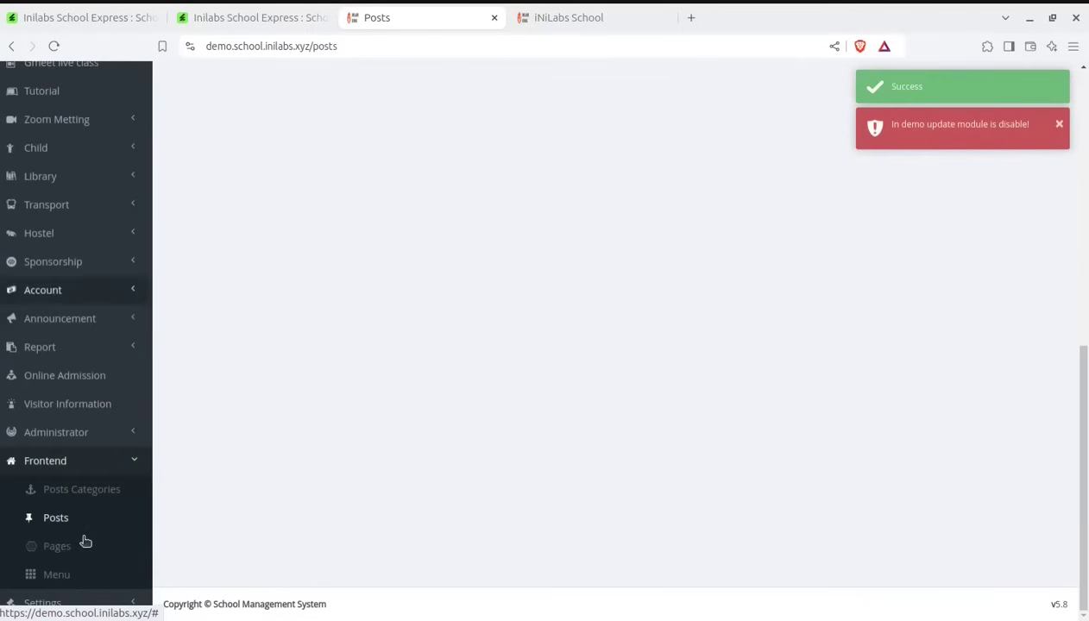
left_click(75, 553)
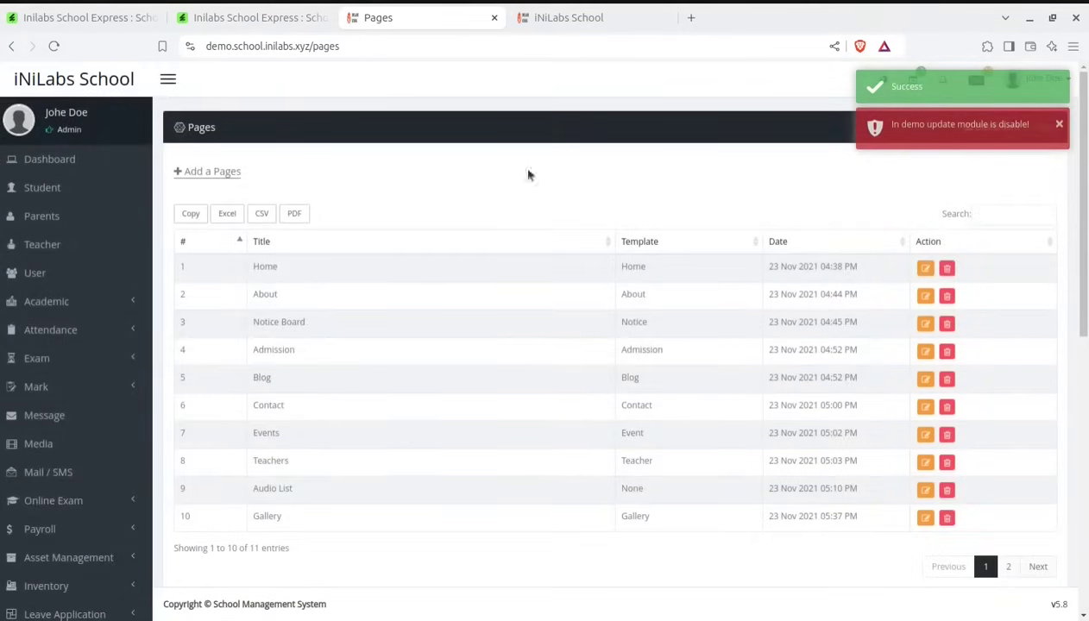
left_click(560, 19)
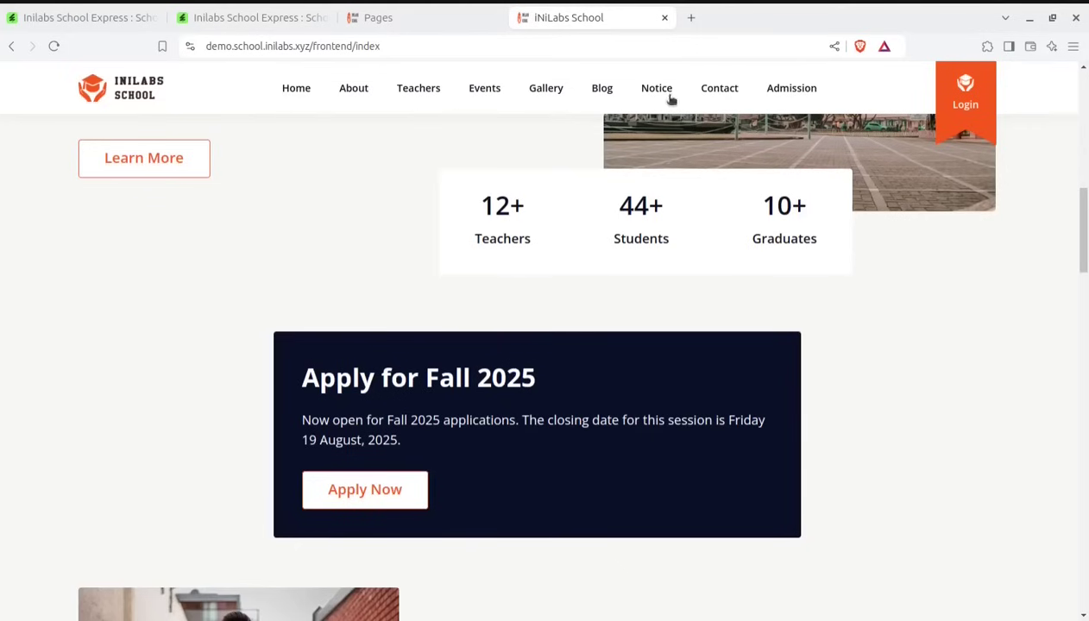
left_click(405, 21)
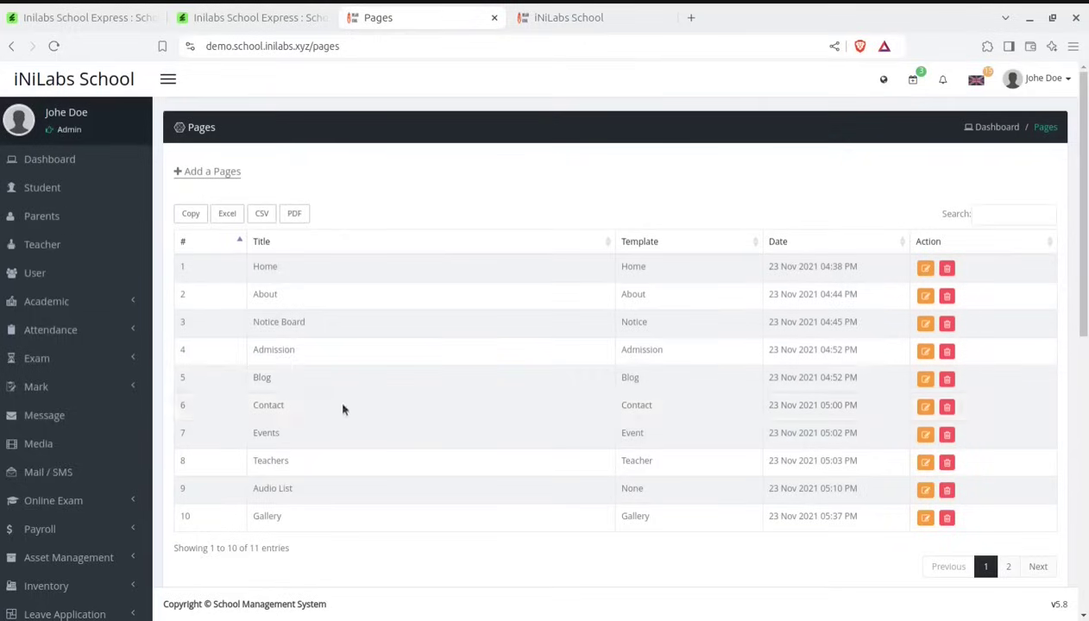
Open the Home page for editing and review its publishing, template and slider image settings.
left_click(924, 269)
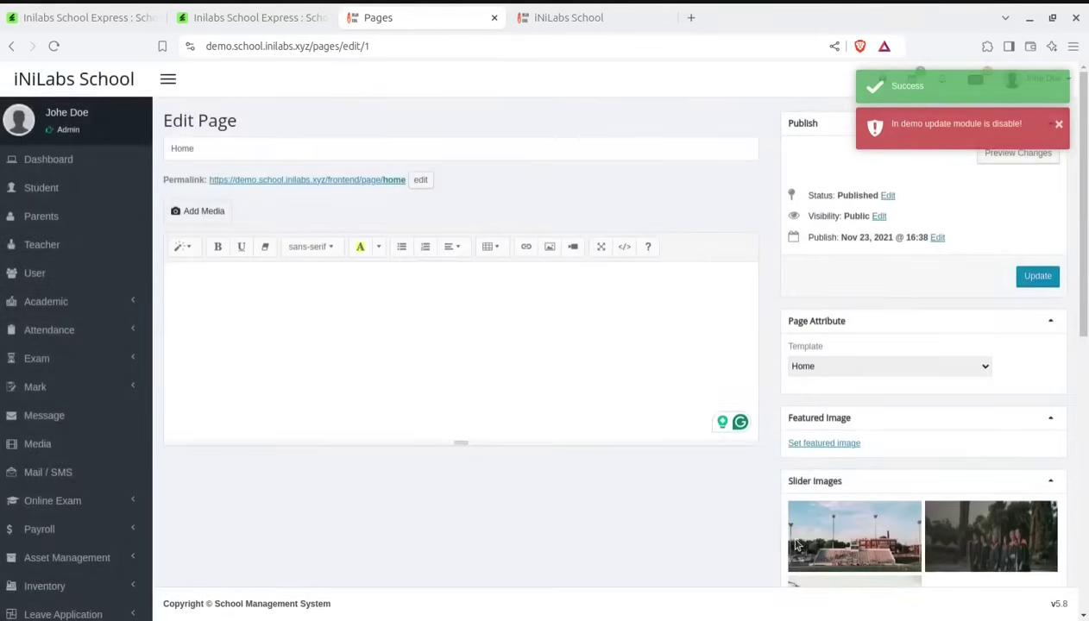
scroll(864, 378, "down", 2)
scroll(497, 362, "up", 2)
Open the Menu page of the Frontend section.
scroll(297, 328, "down", 10)
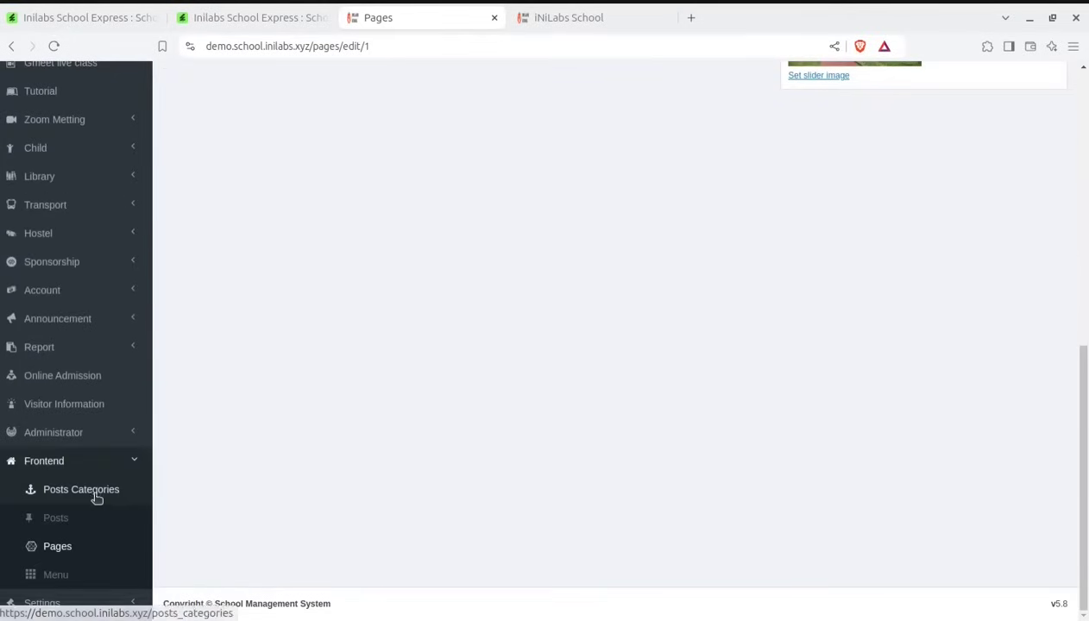
left_click(53, 577)
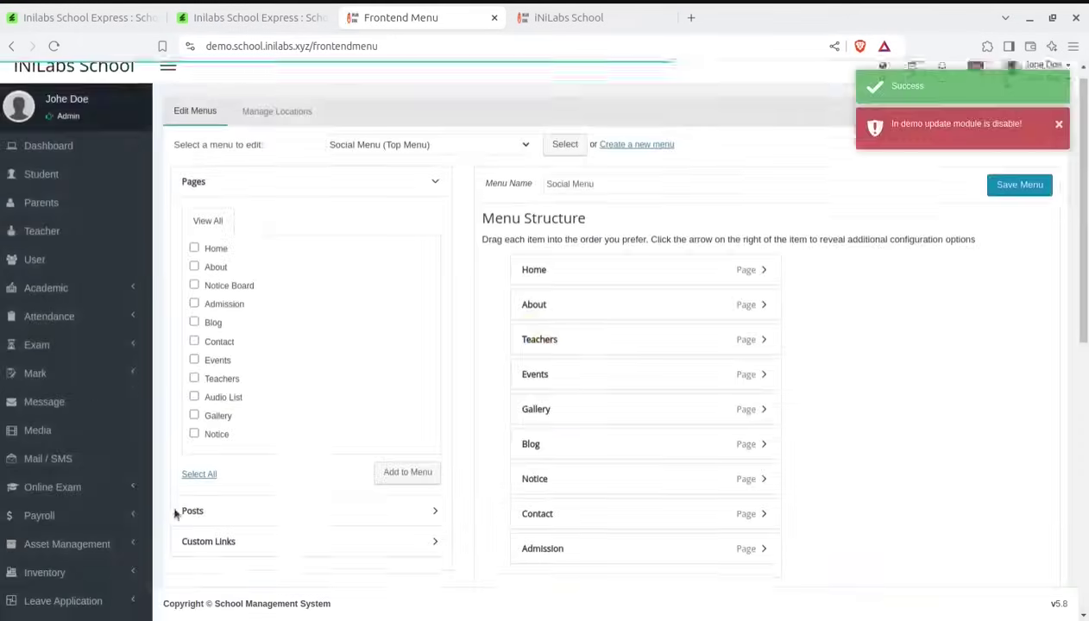
Expand the Settings section to review its entries, and return to the admin Dashboard.
scroll(104, 492, "down", 6)
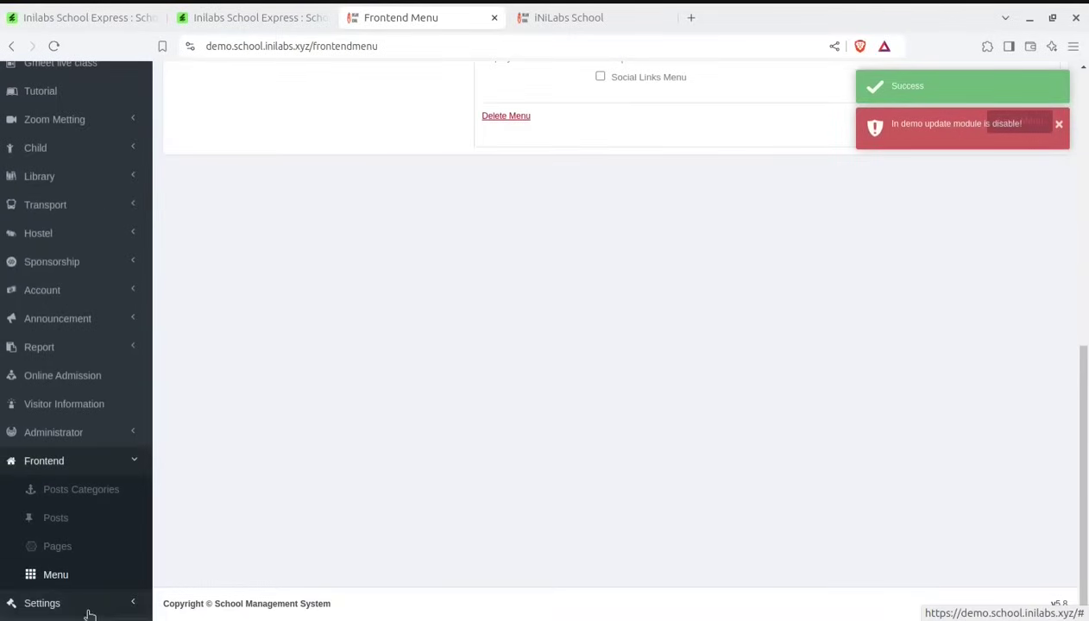
left_click(74, 604)
scroll(87, 474, "down", 2)
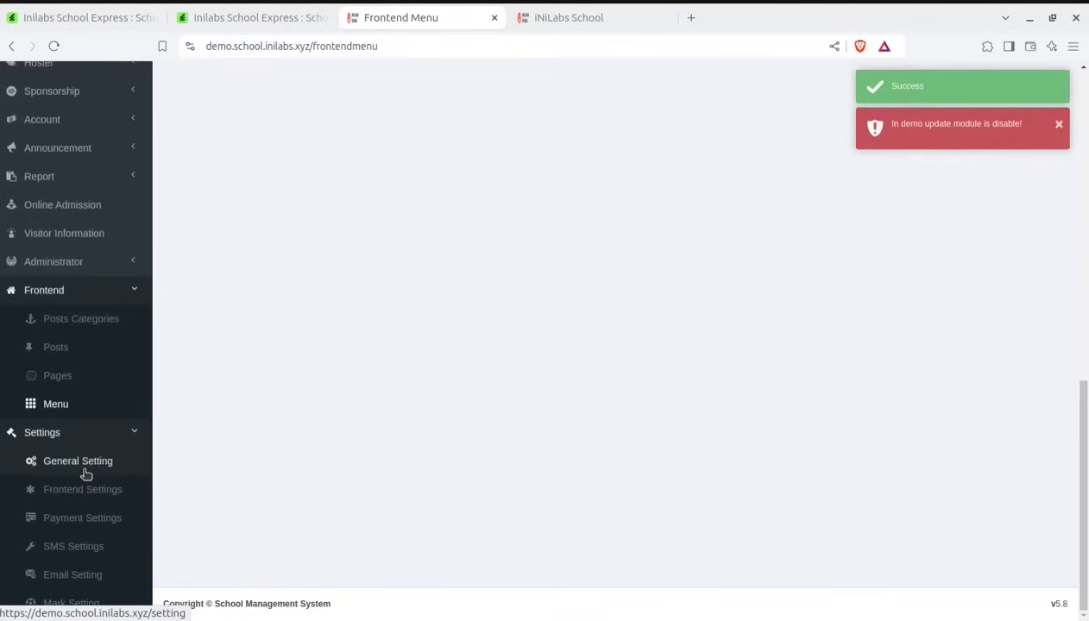
scroll(86, 475, "up", 1)
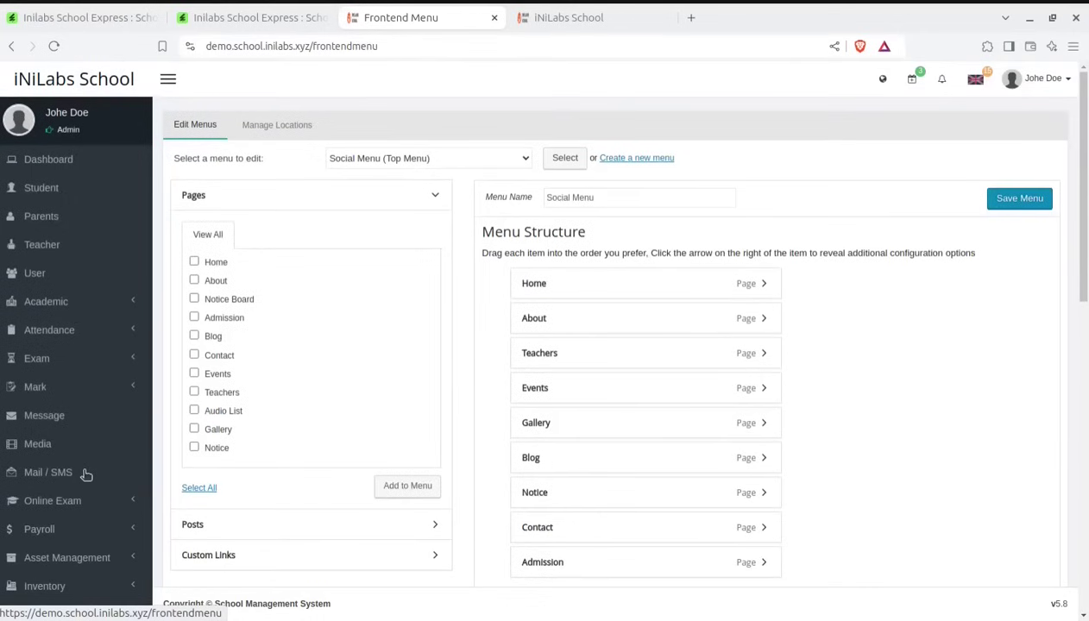
left_click(50, 170)
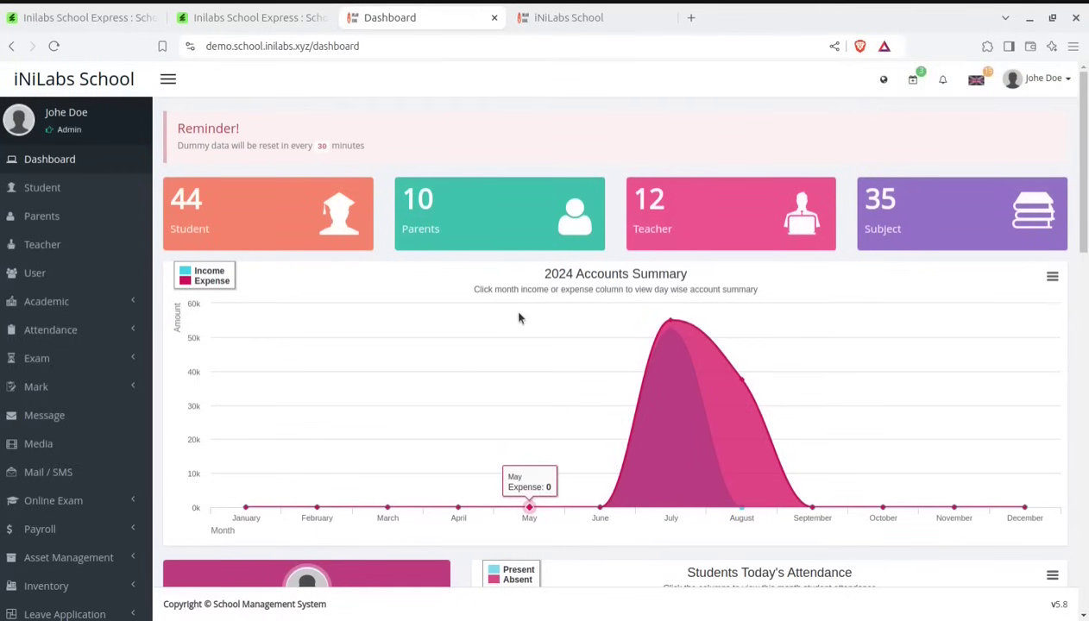
scroll(519, 318, "down", 1)
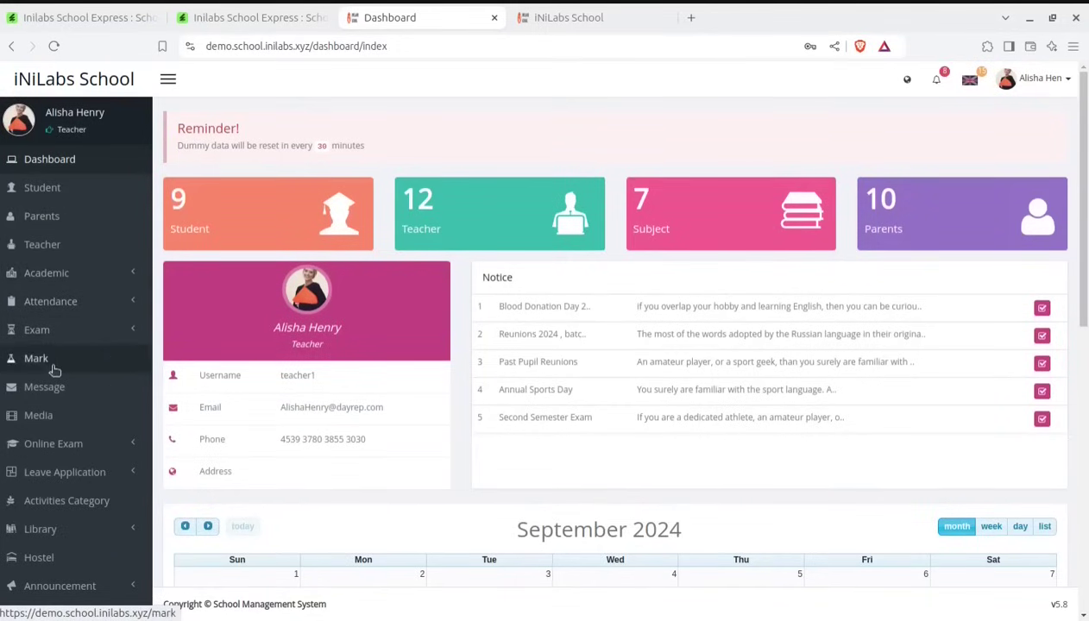
Review the teacher account's dashboard and available modules, and open its Student and Teacher lists.
scroll(53, 380, "down", 1)
scroll(57, 526, "down", 2)
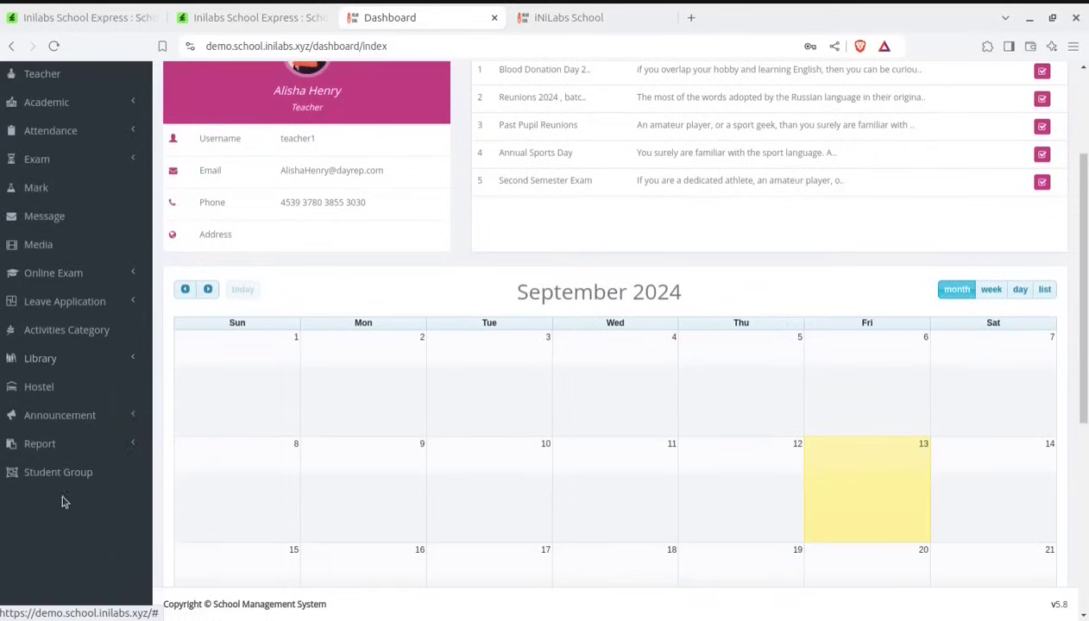
scroll(63, 434, "up", 3)
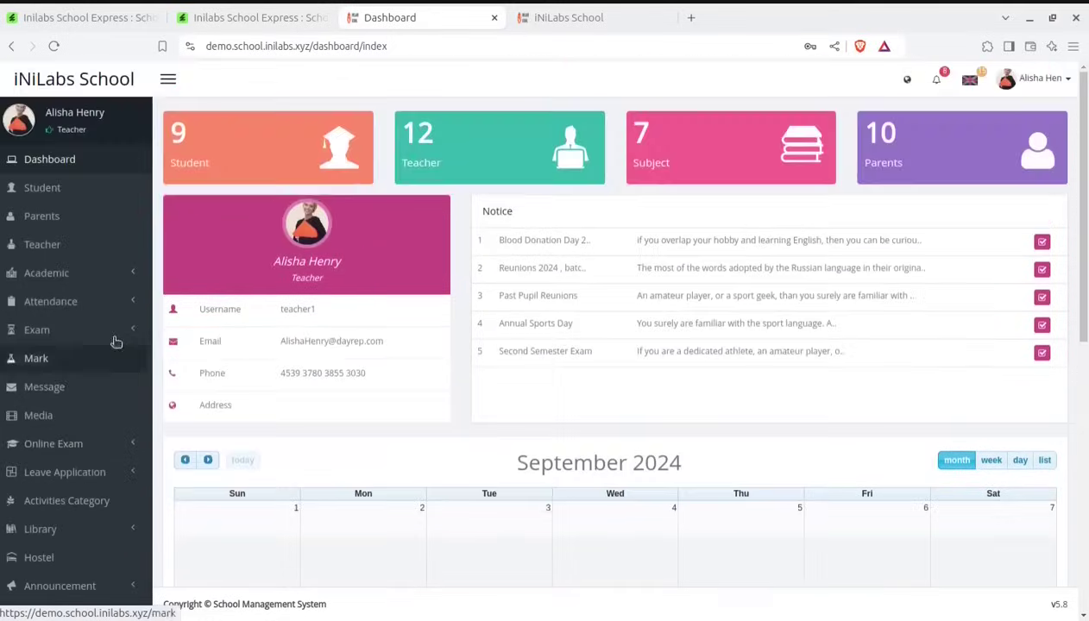
left_click(39, 192)
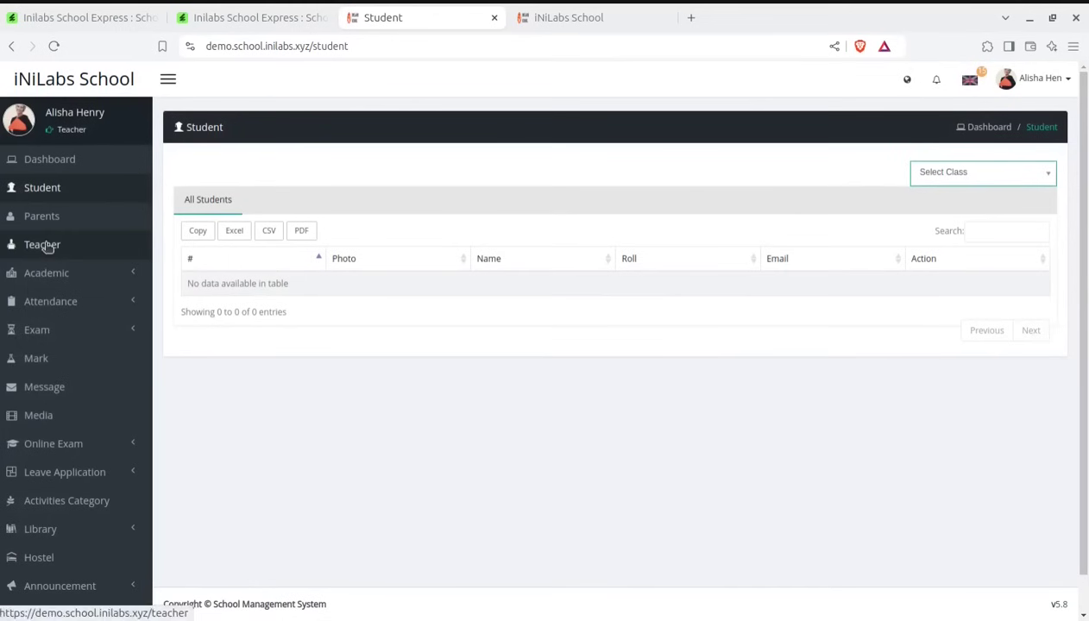
left_click(45, 246)
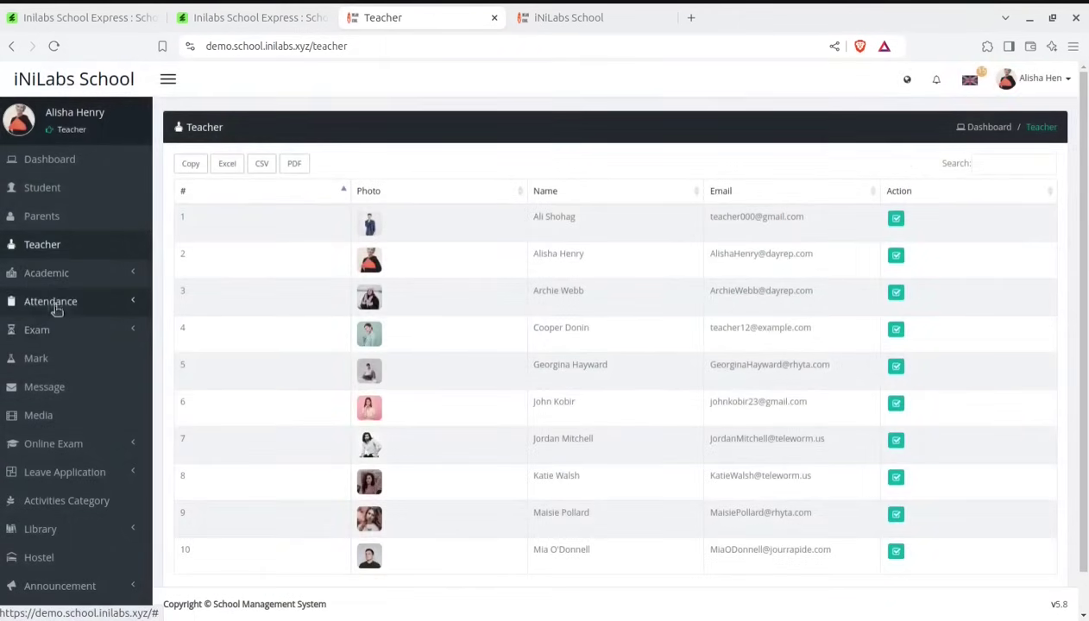
Open the Teacher Attendance page of the Attendance section and look over the teacher account's remaining modules.
left_click(55, 305)
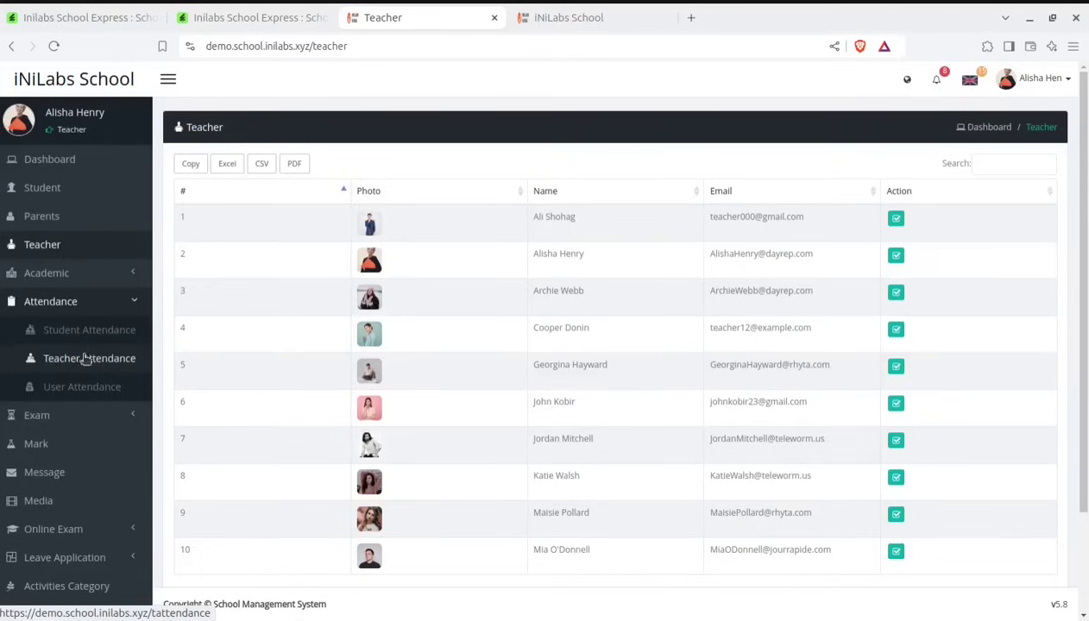
left_click(82, 368)
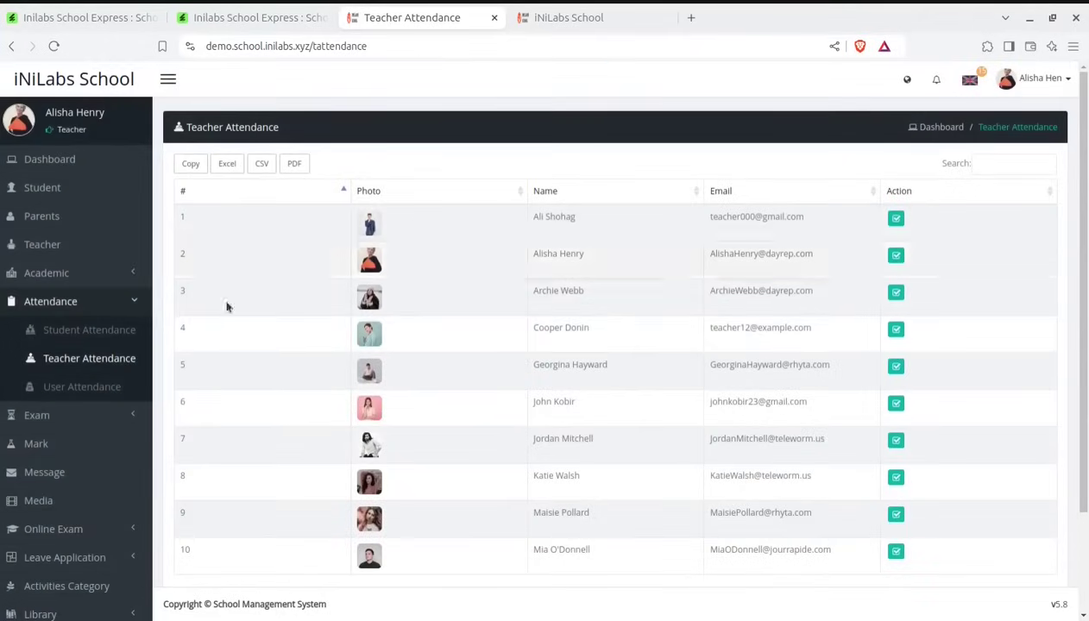
scroll(126, 362, "down", 2)
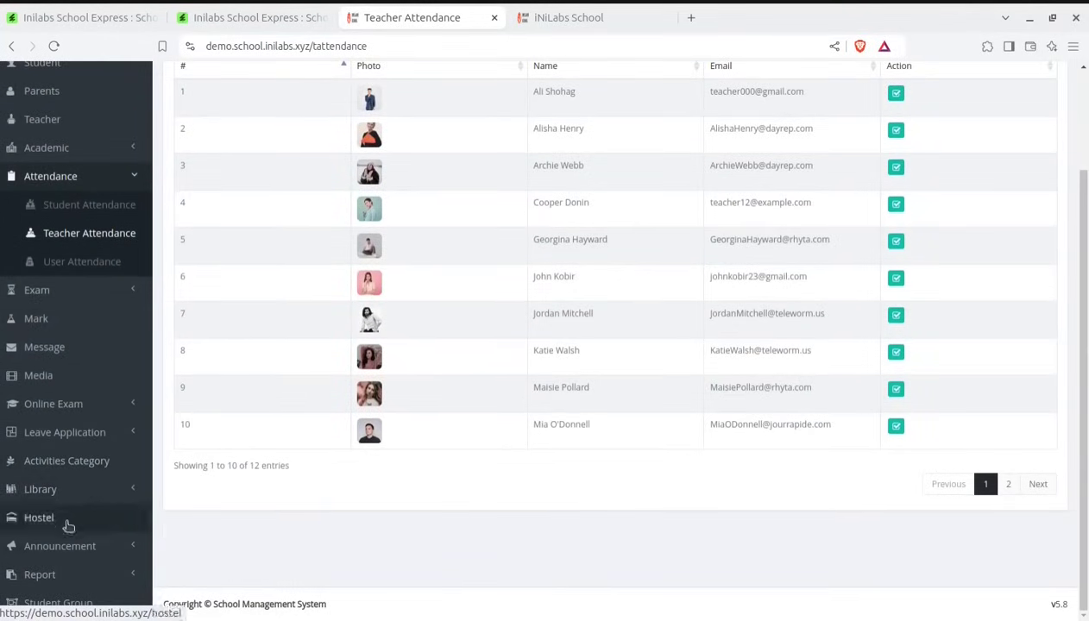
scroll(75, 251, "up", 2)
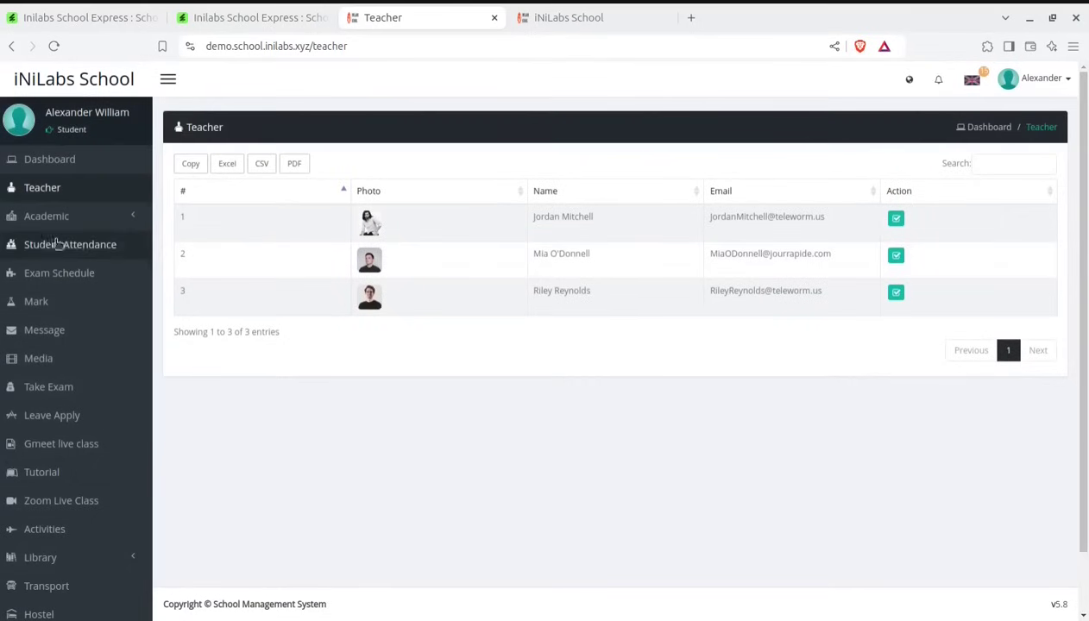
Open the Subject, Routine and Assignment pages of the student account's Academic section.
left_click(63, 217)
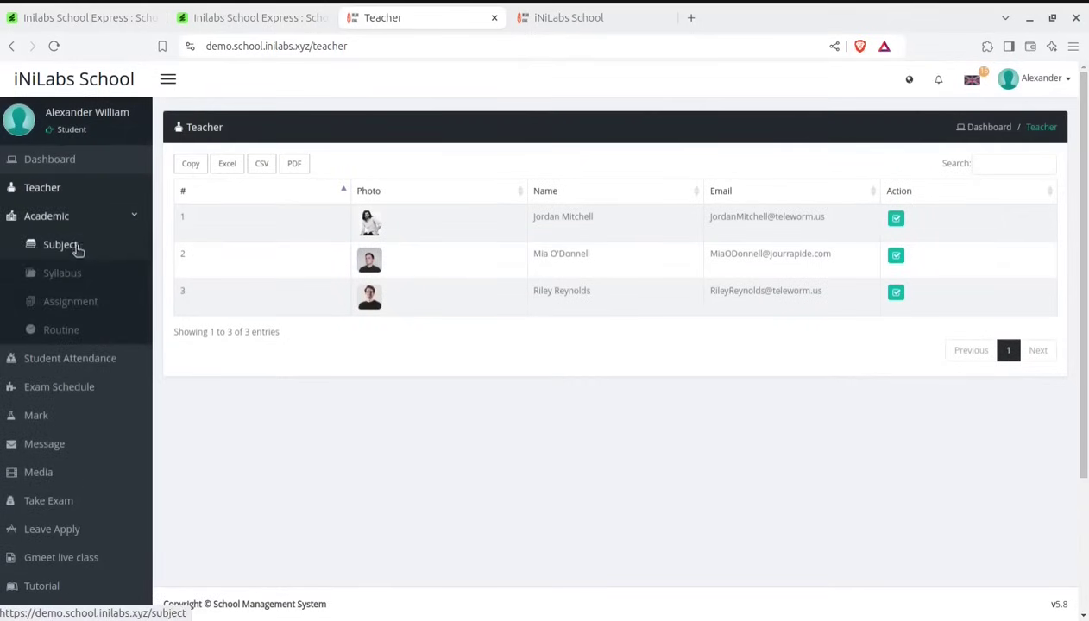
left_click(76, 248)
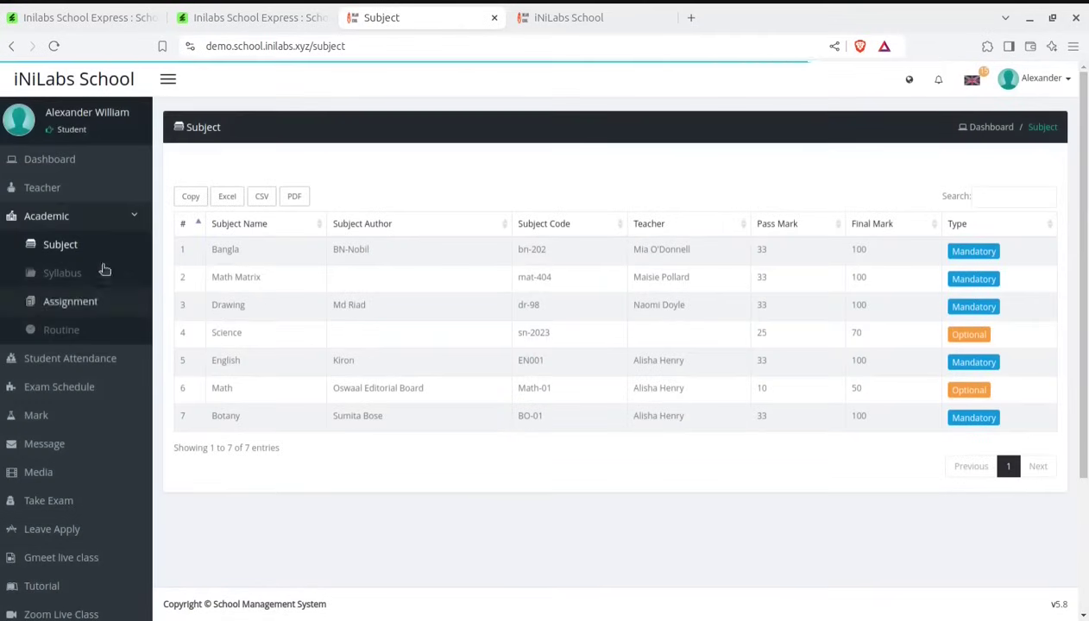
left_click(67, 331)
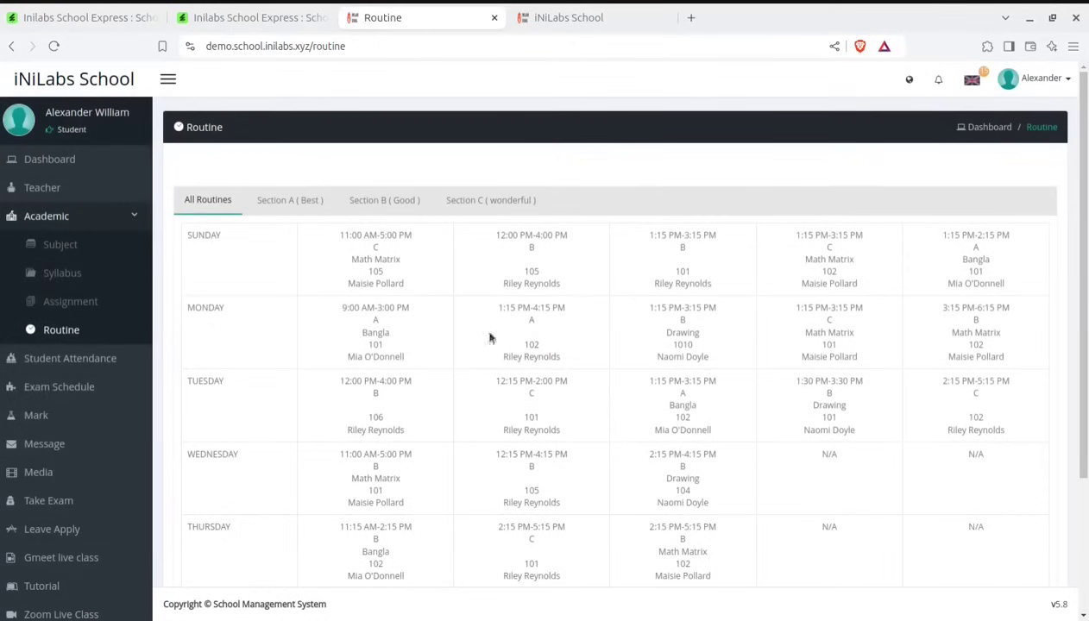
left_click(88, 303)
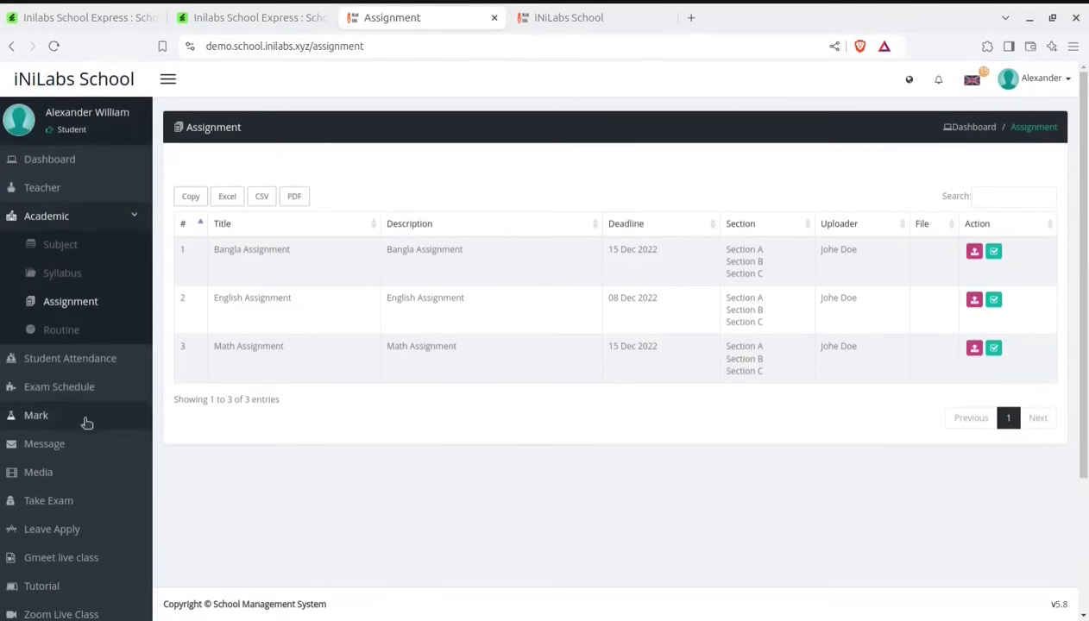
View the student's own attendance record, exam schedule and Mark page.
left_click(73, 360)
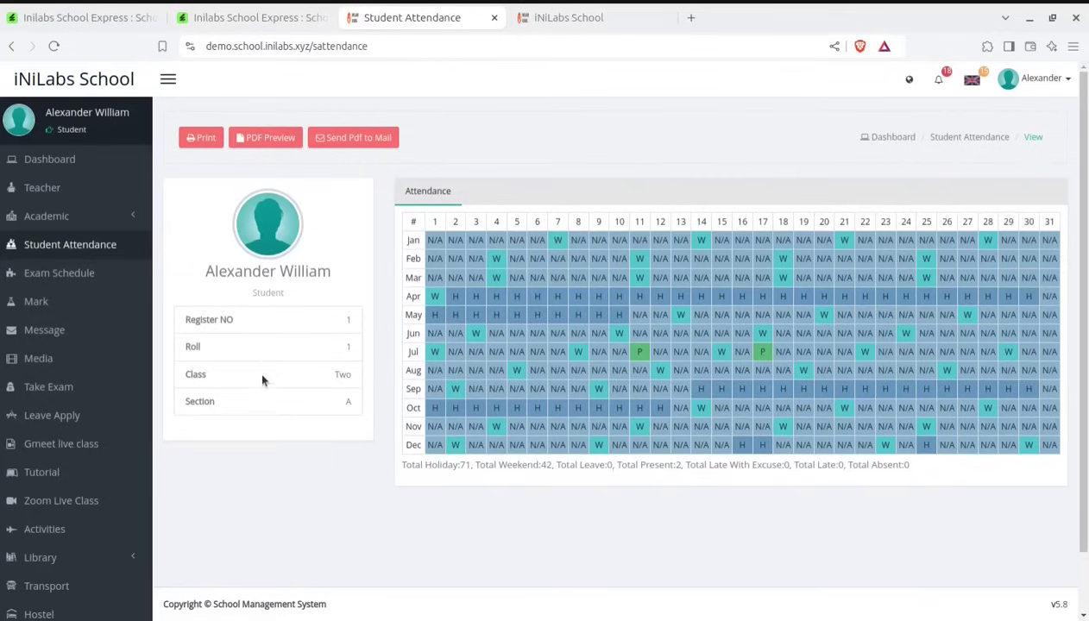
left_click(47, 274)
left_click(39, 304)
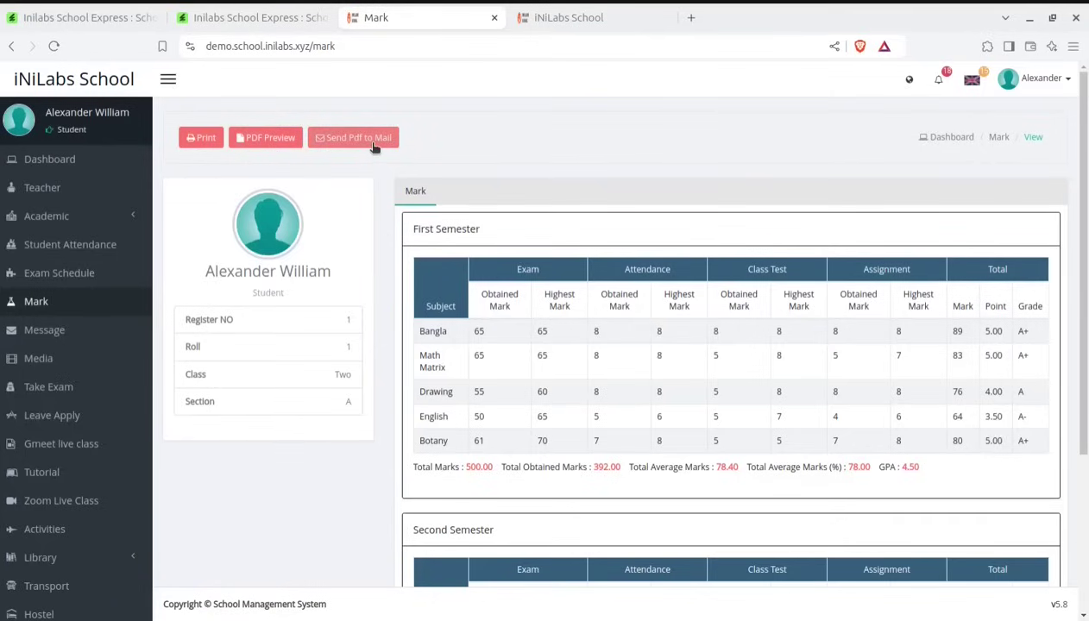
Preview the student's mark report as a PDF, review both semesters and close the preview.
left_click(250, 145)
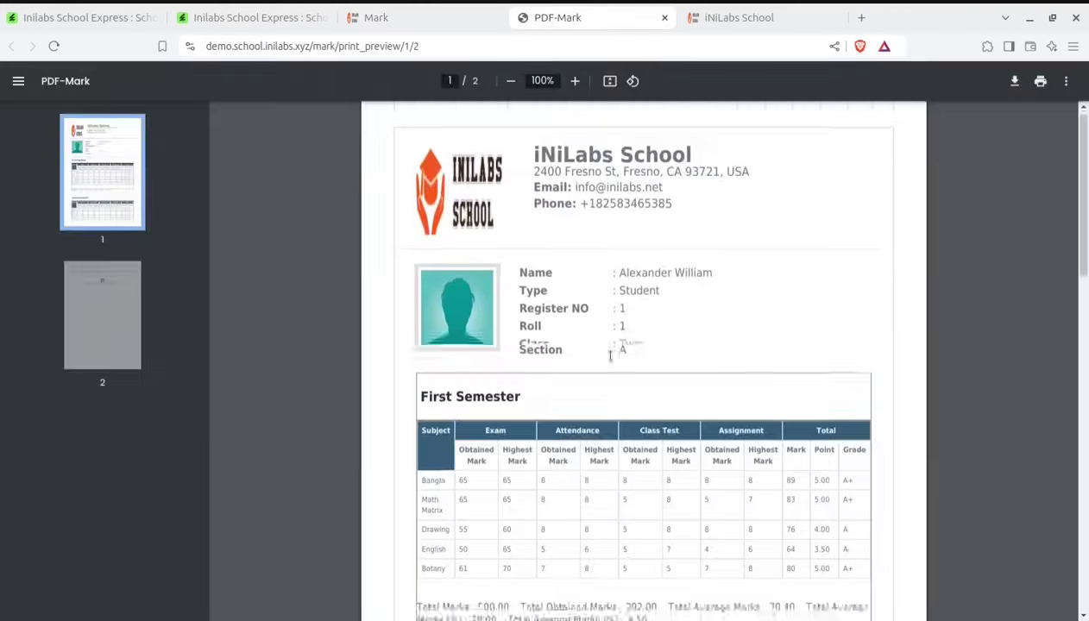
scroll(610, 354, "down", 10)
scroll(610, 357, "up", 5)
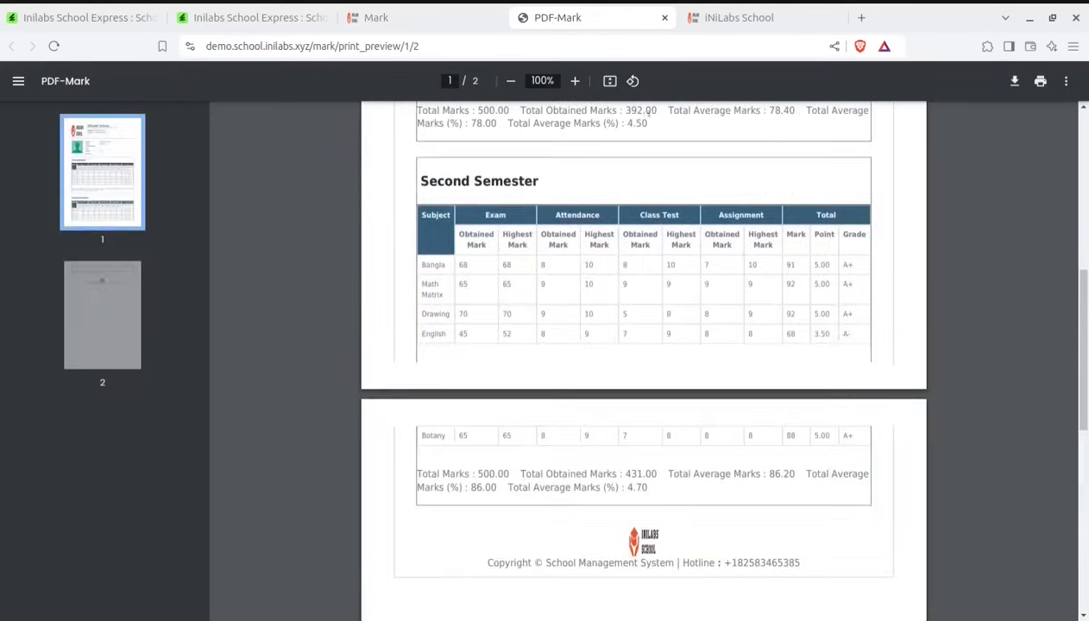
left_click(664, 18)
Visit the student account's Message, Media, Take Exam and Leave Apply pages.
left_click(45, 329)
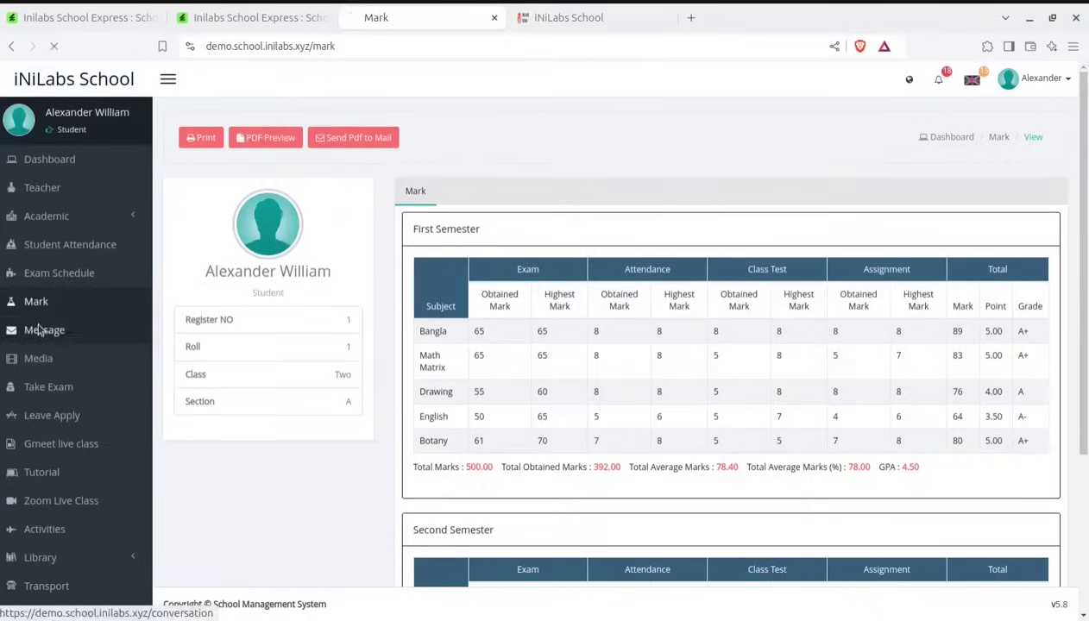
left_click(39, 367)
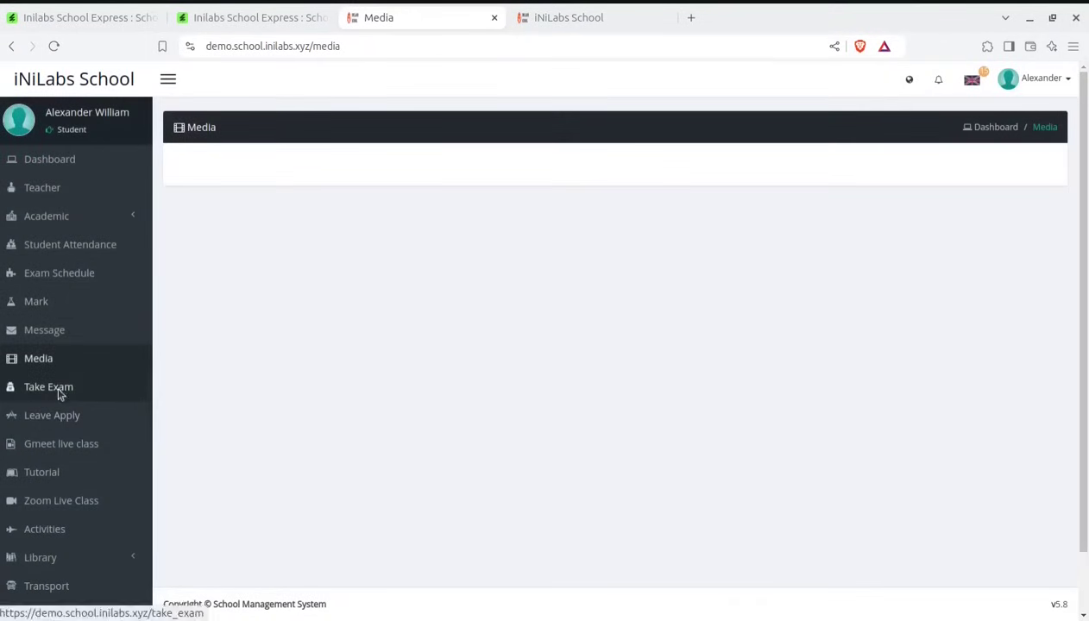
left_click(59, 390)
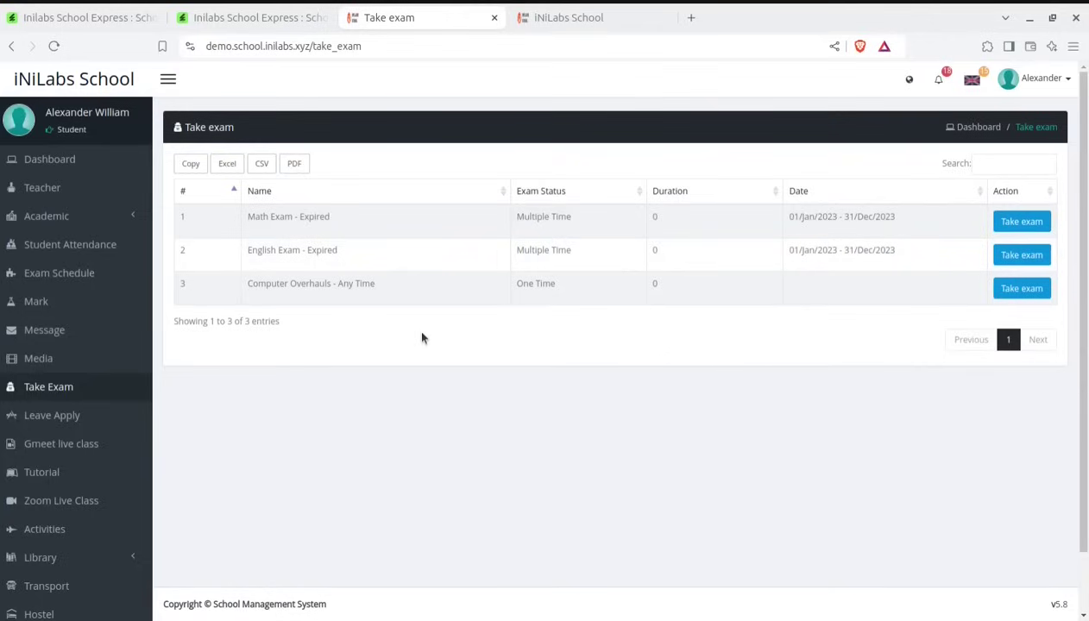
left_click(62, 419)
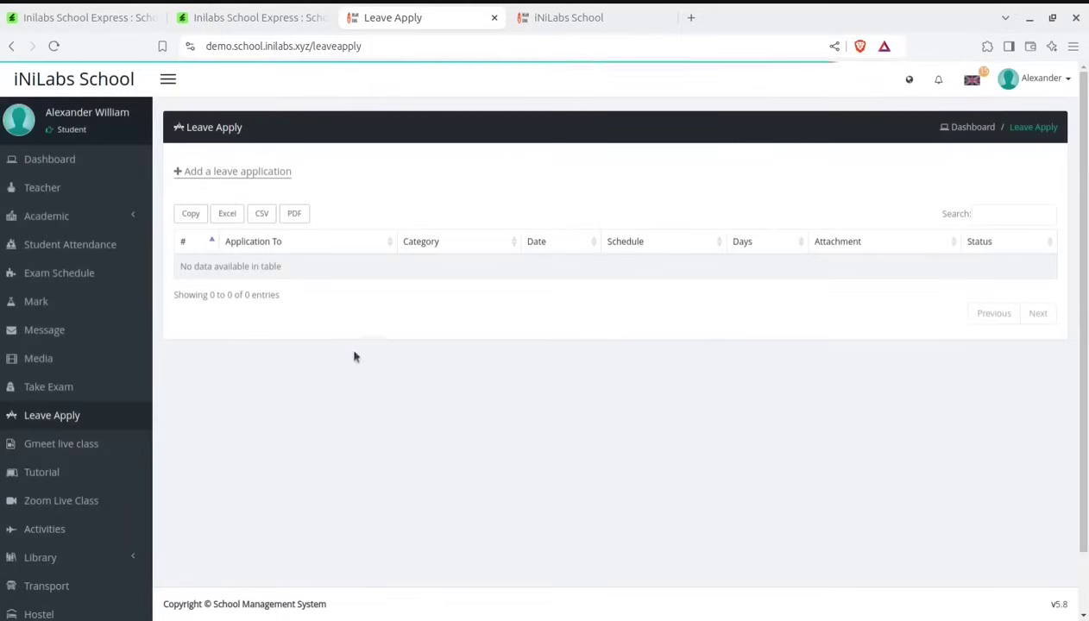
Visit the student account's Gmeet live class, Tutorial and Zoom Live Class pages.
left_click(73, 451)
left_click(54, 477)
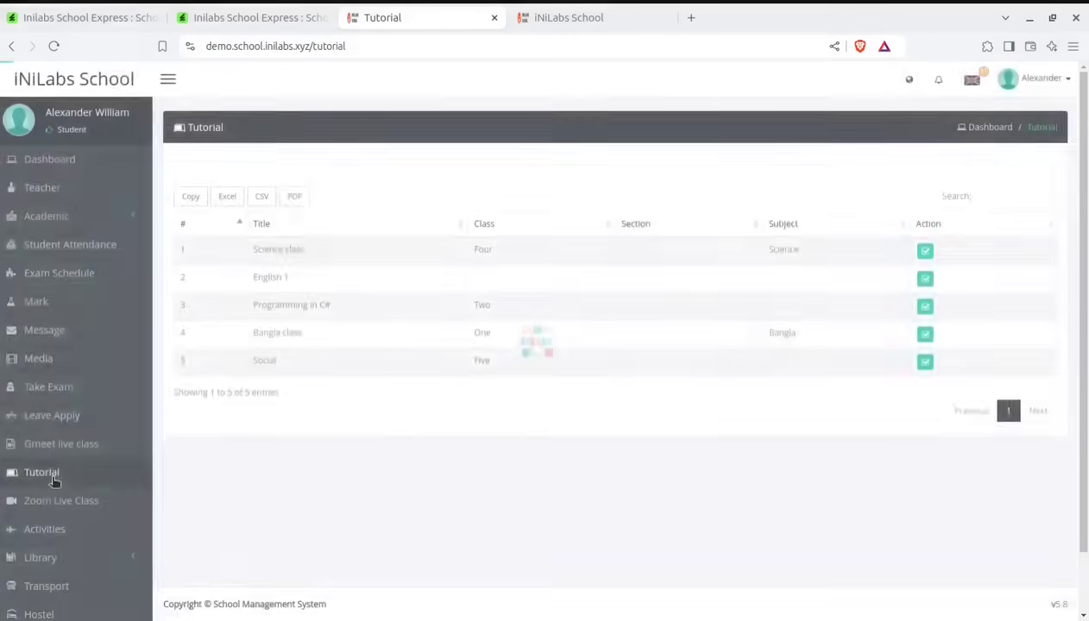
scroll(441, 429, "down", 2)
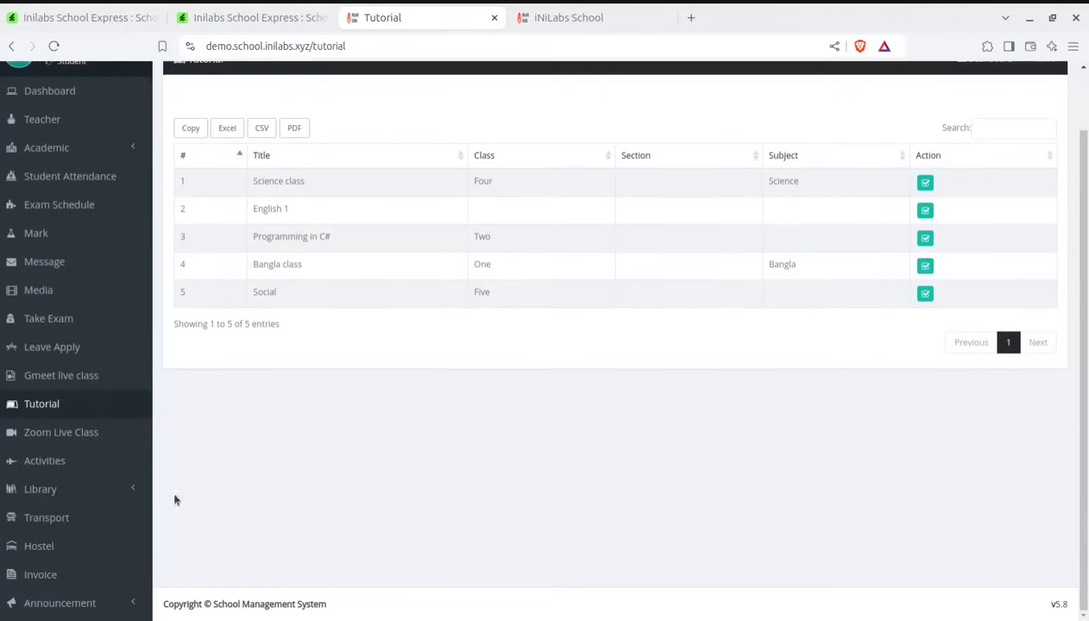
left_click(61, 444)
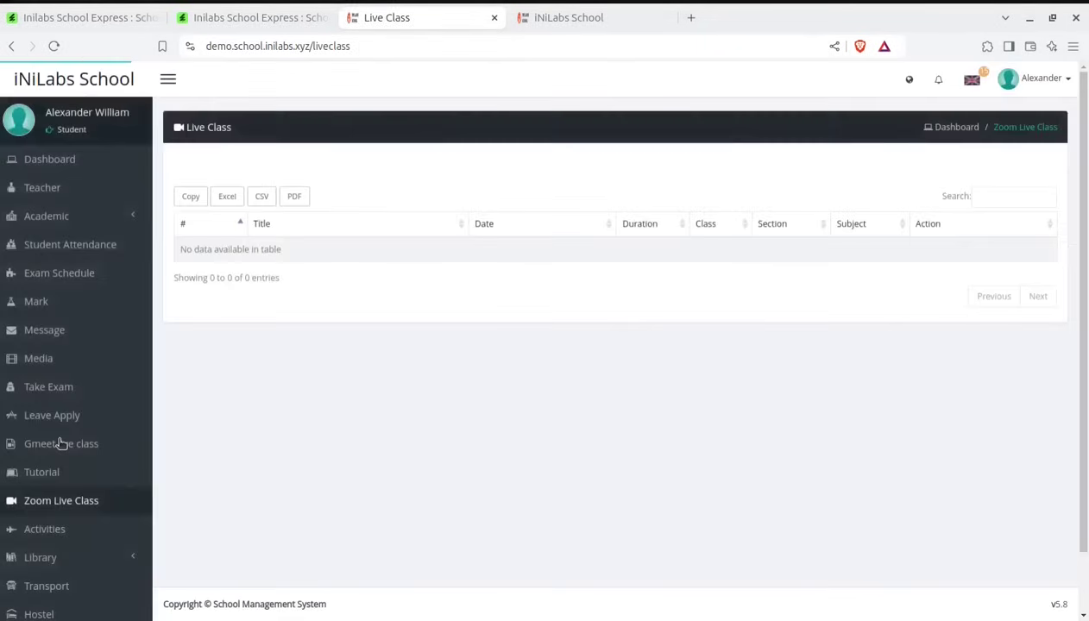
scroll(74, 514, "down", 2)
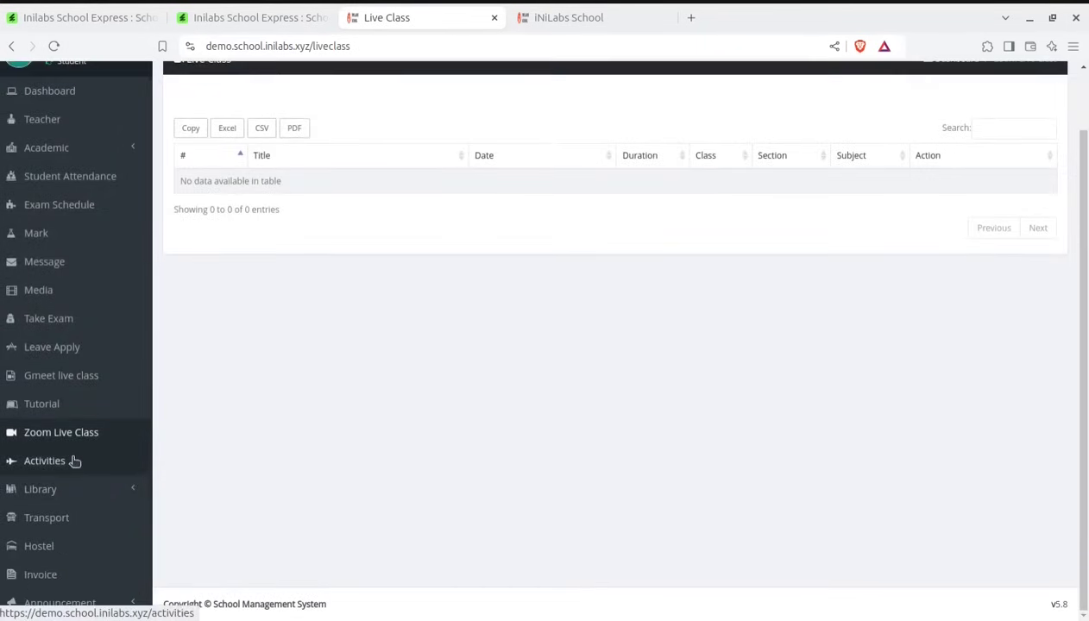
Open the Activities page and browse the publicly shared posts.
left_click(64, 459)
scroll(349, 370, "down", 6)
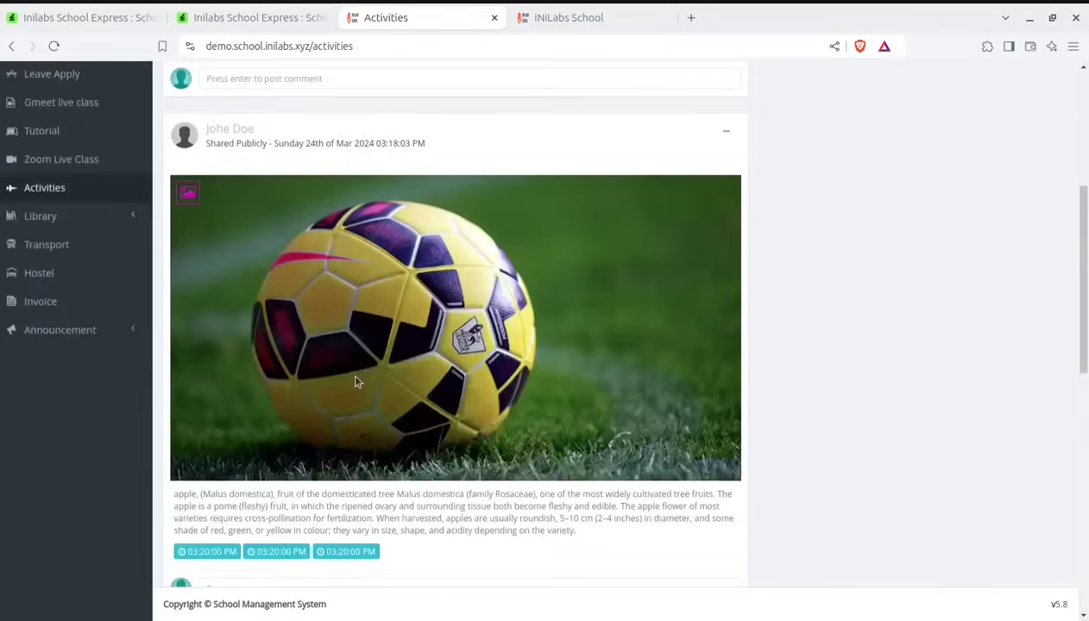
scroll(97, 413, "up", 4)
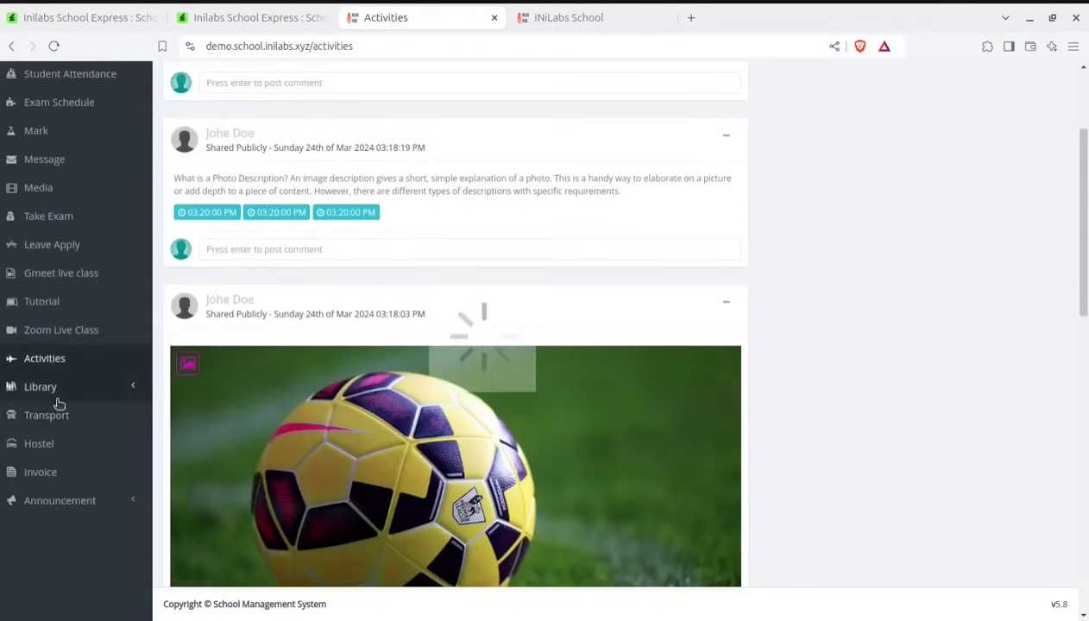
View the Books list of the Library section, followed by the Transport routes.
left_click(58, 399)
left_click(60, 418)
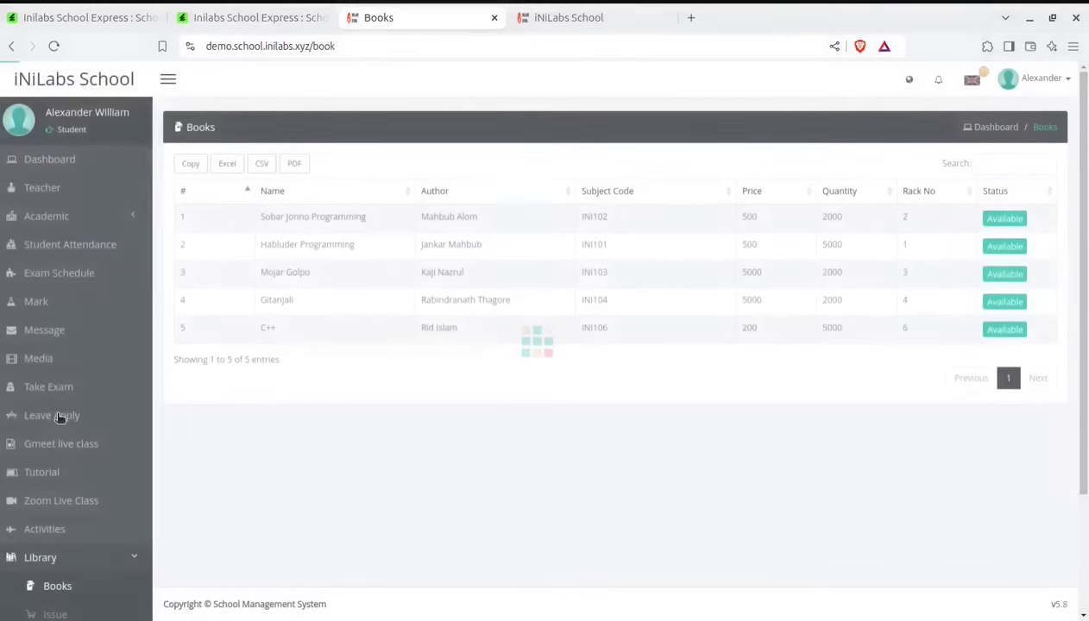
scroll(48, 557, "down", 3)
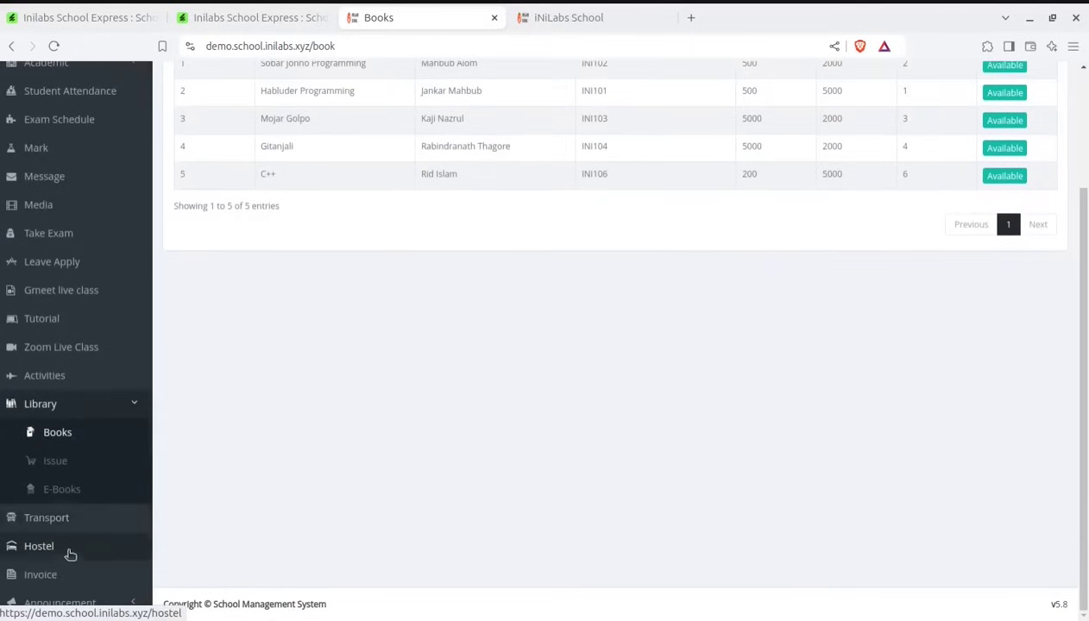
left_click(64, 526)
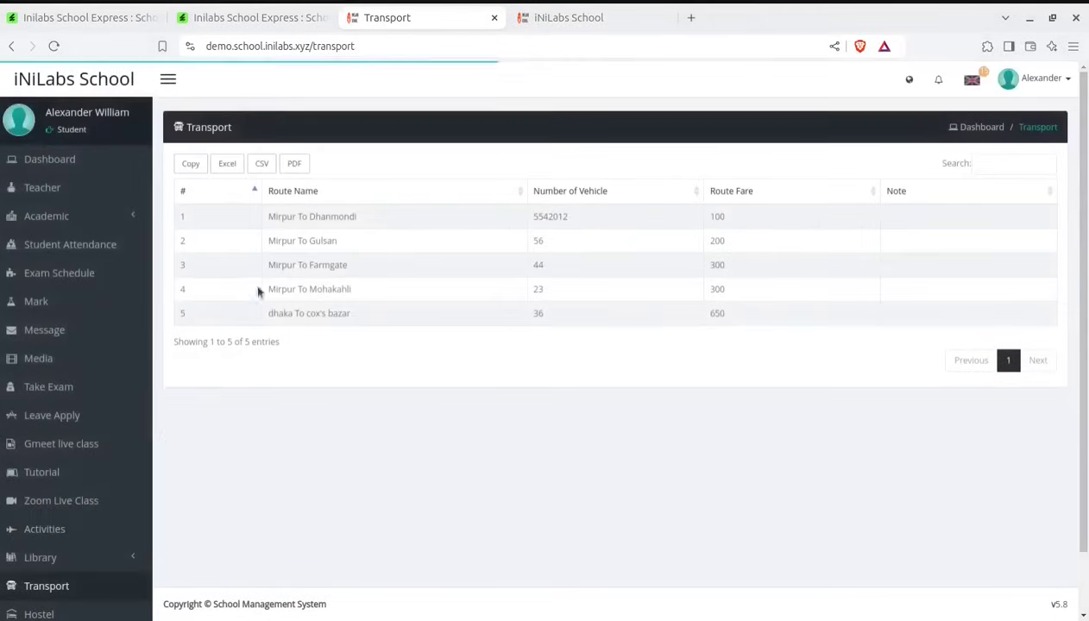
scroll(245, 328, "down", 2)
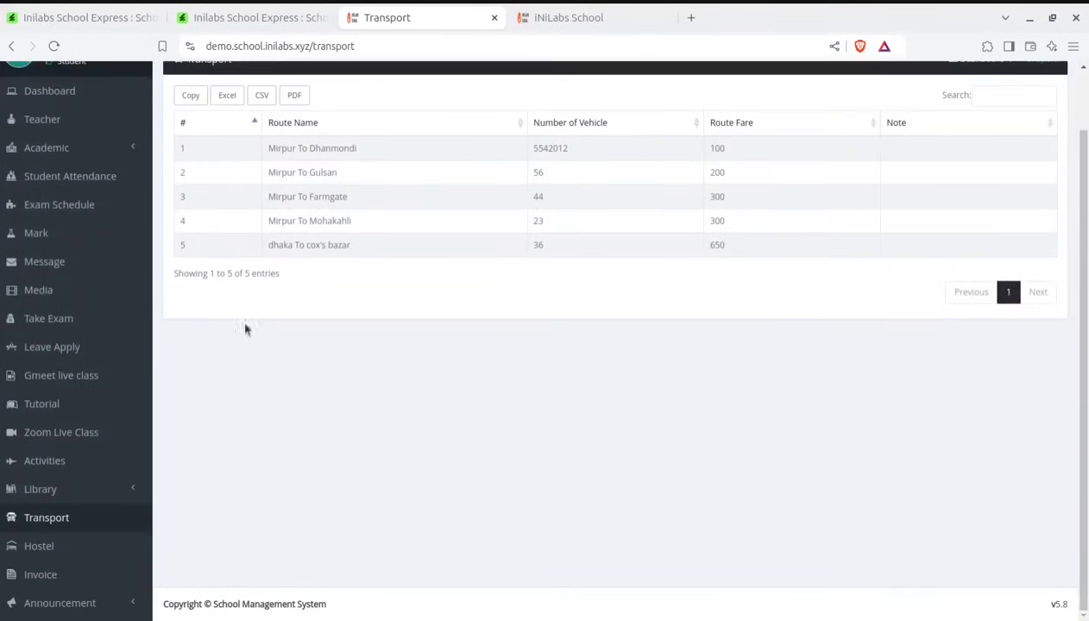
Review the student account's Transport routes and open the Hostel list.
scroll(727, 233, "up", 2)
scroll(243, 445, "down", 2)
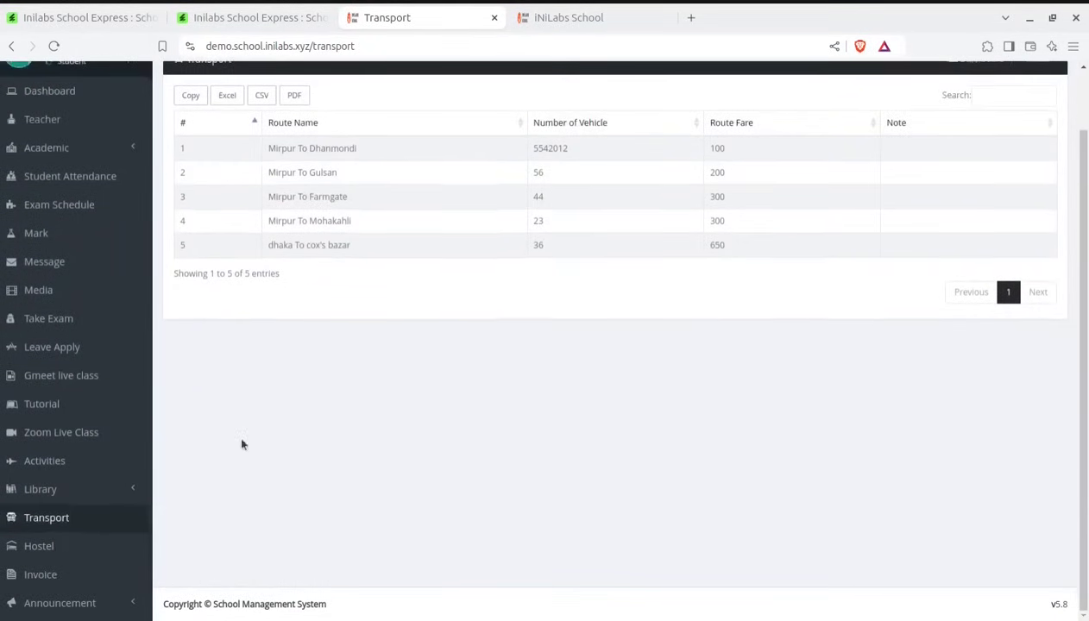
left_click(63, 559)
scroll(417, 309, "down", 2)
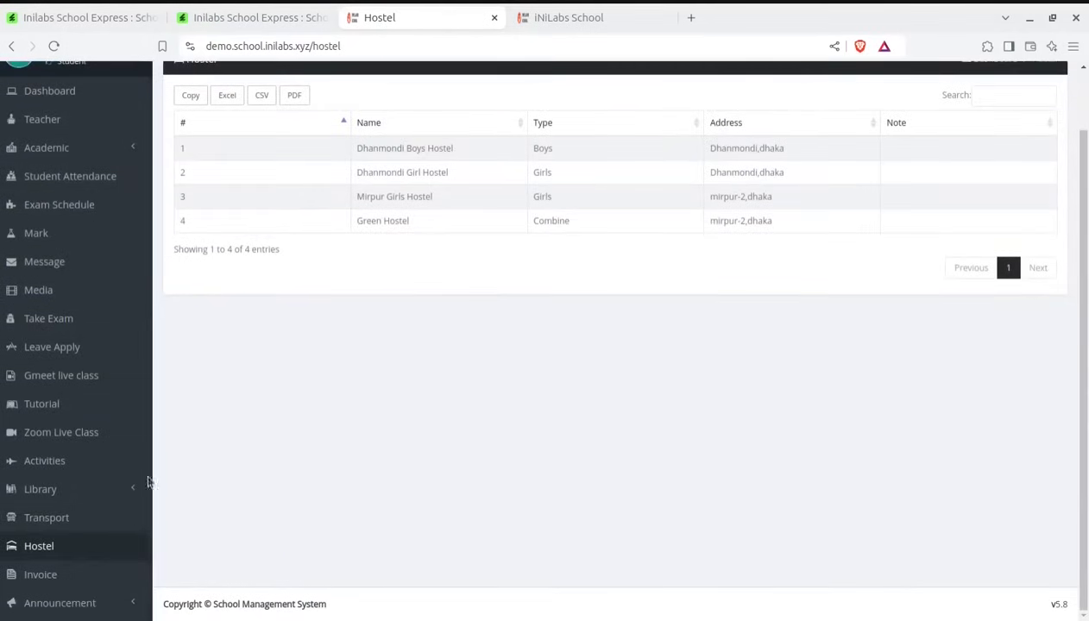
Open the payment form of the student's unpaid invoice and choose Stripe as the payment method.
left_click(51, 575)
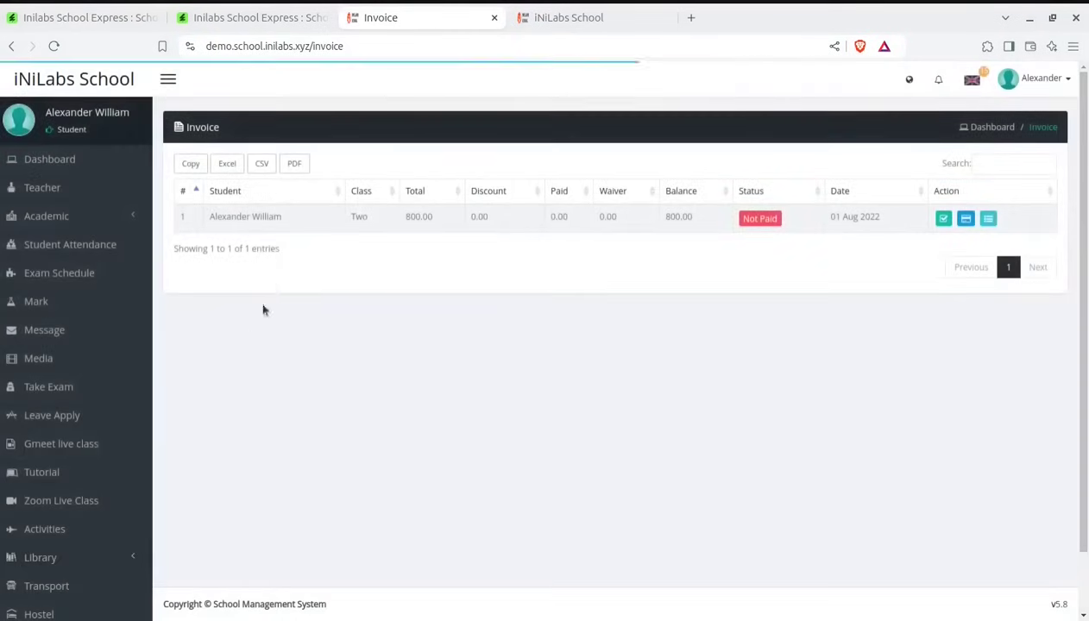
left_click(965, 221)
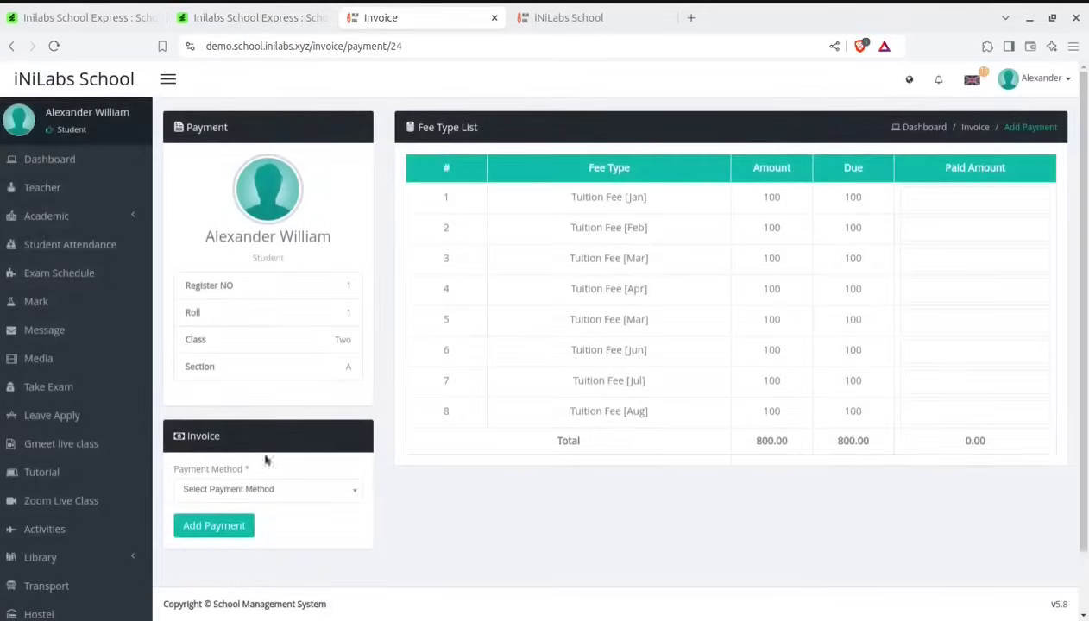
left_click(283, 498)
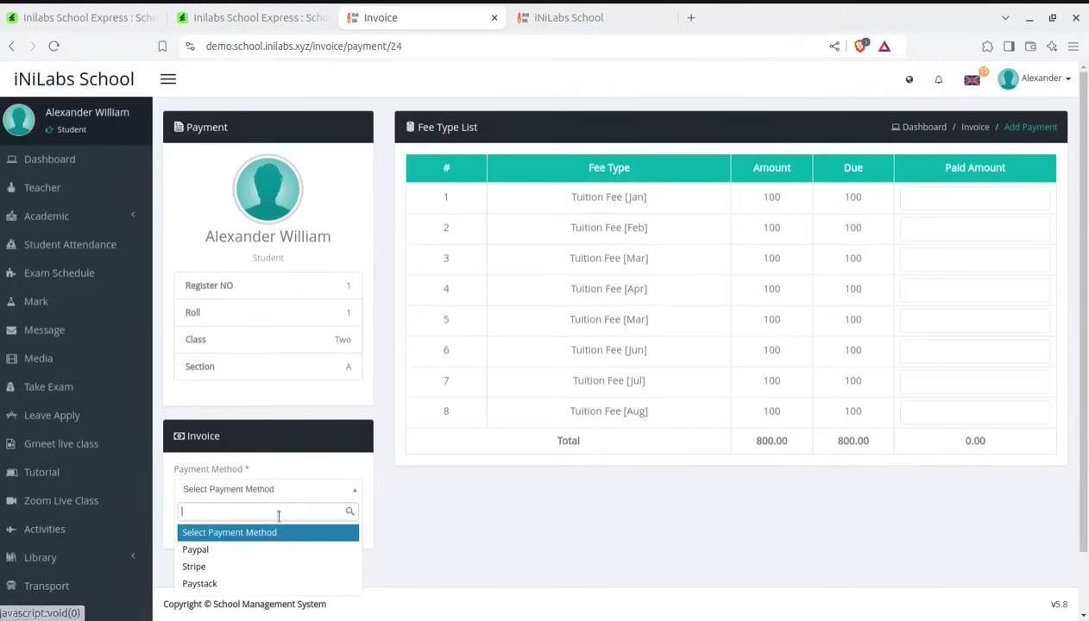
left_click(279, 567)
scroll(457, 470, "down", 1)
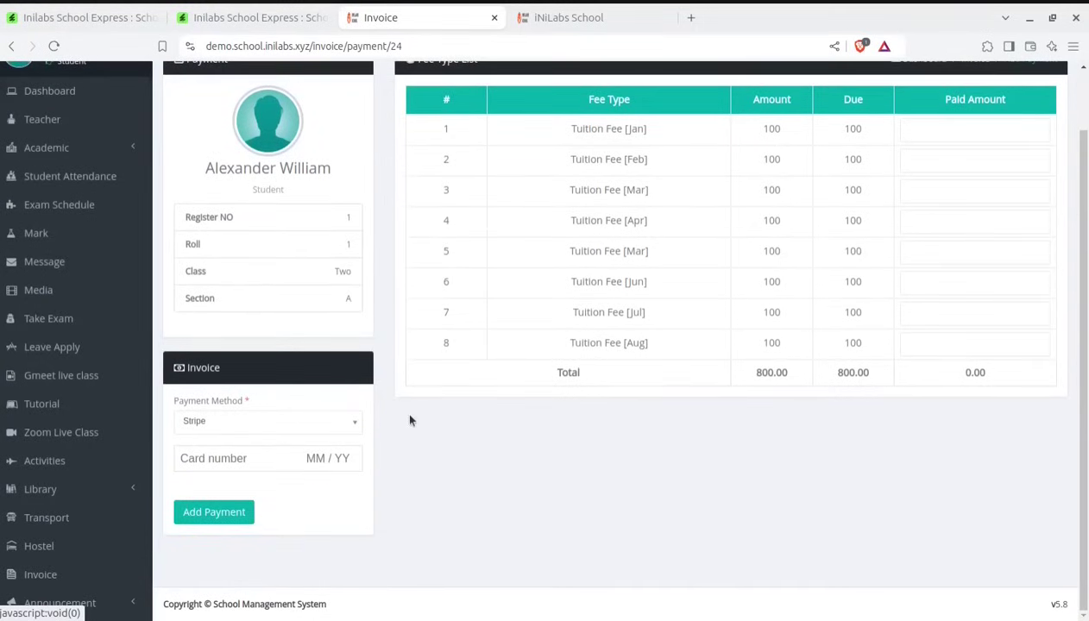
Reveal the pages grouped under Announcement in the student account.
left_click(59, 607)
scroll(126, 488, "down", 1)
scroll(138, 457, "up", 3)
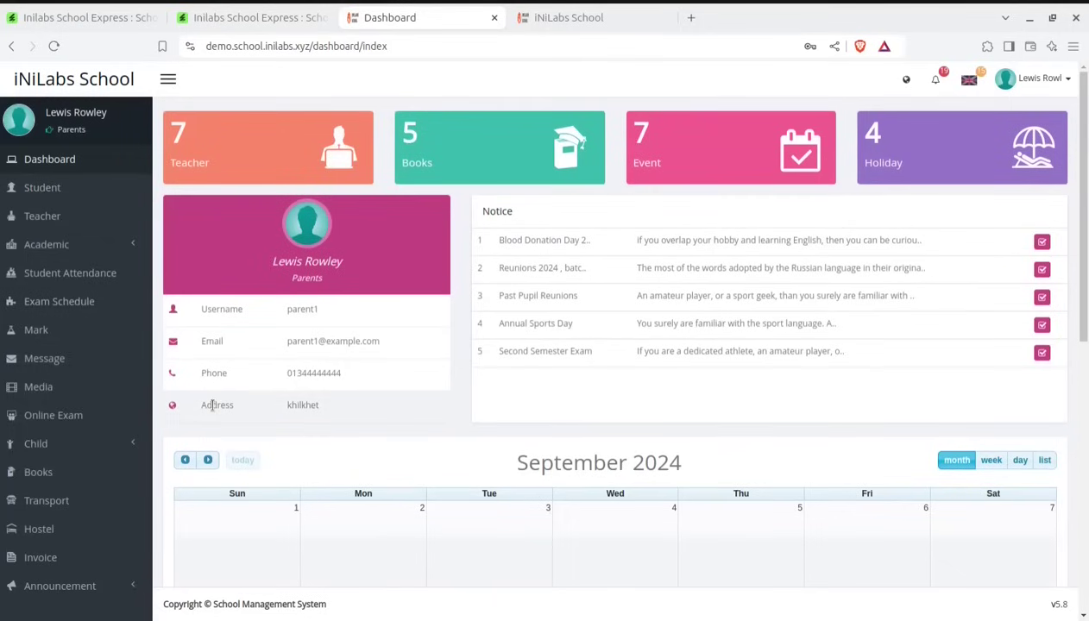
Examine the parent account's dashboard, including the summary cards, profile, notices and September 2024 calendar.
scroll(287, 299, "down", 3)
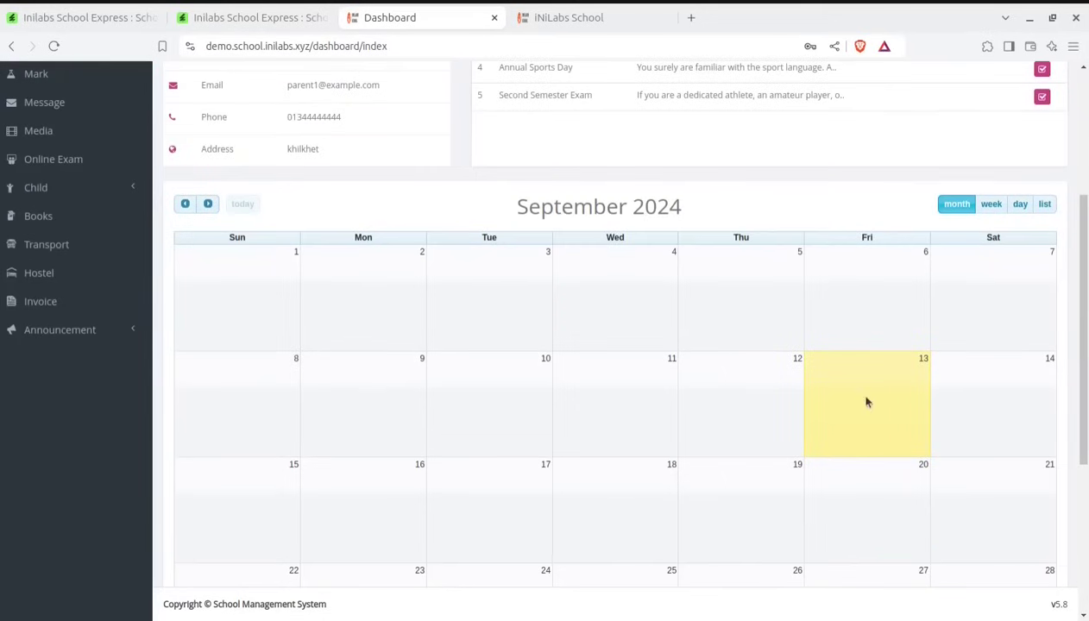
scroll(867, 403, "down", 3)
scroll(782, 279, "up", 5)
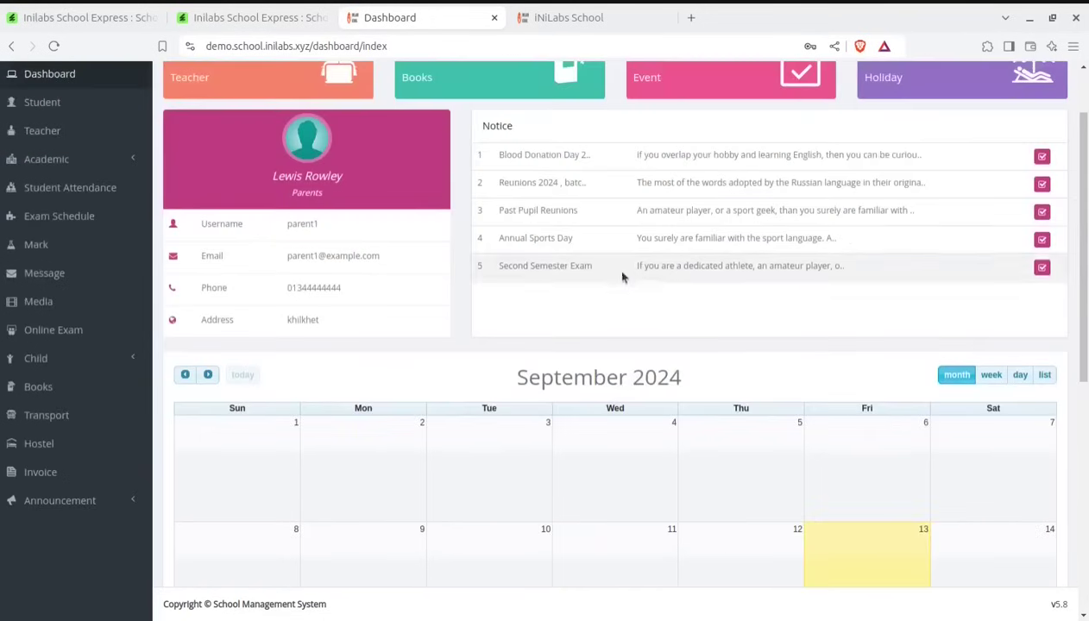
scroll(623, 276, "up", 2)
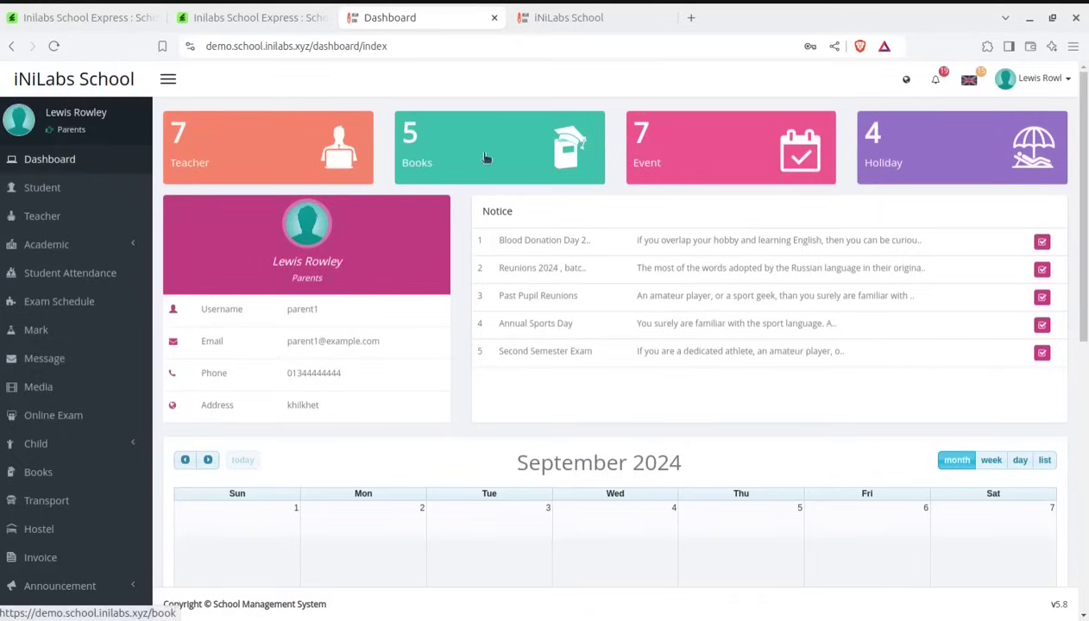
Visit the parent account's Student and Teacher pages and reveal the Academic section's Subject, Syllabus and Routine entries.
left_click(63, 190)
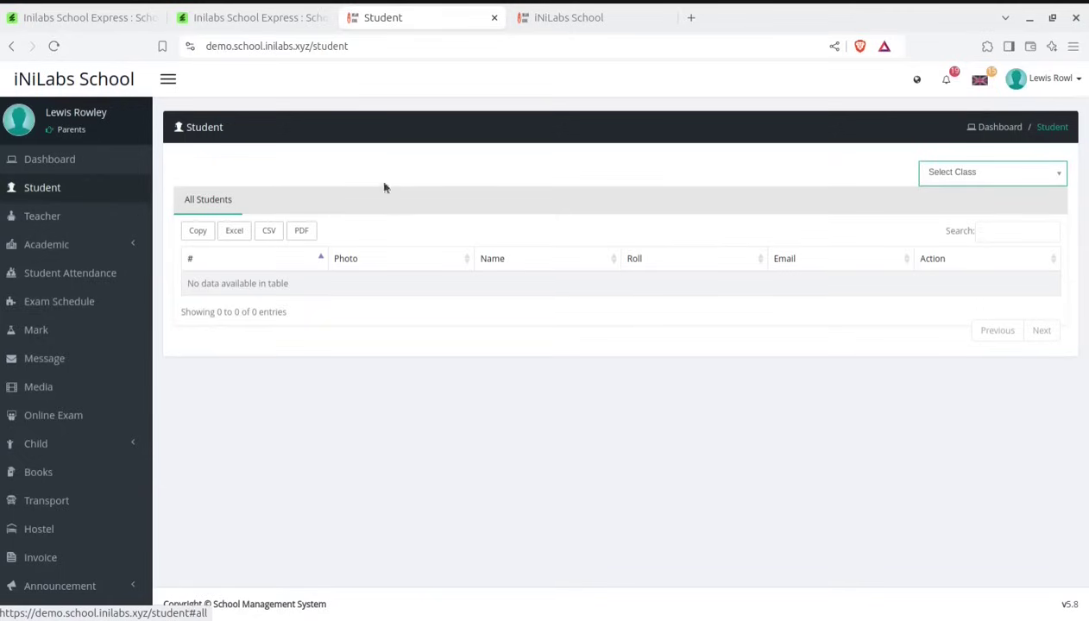
left_click(49, 219)
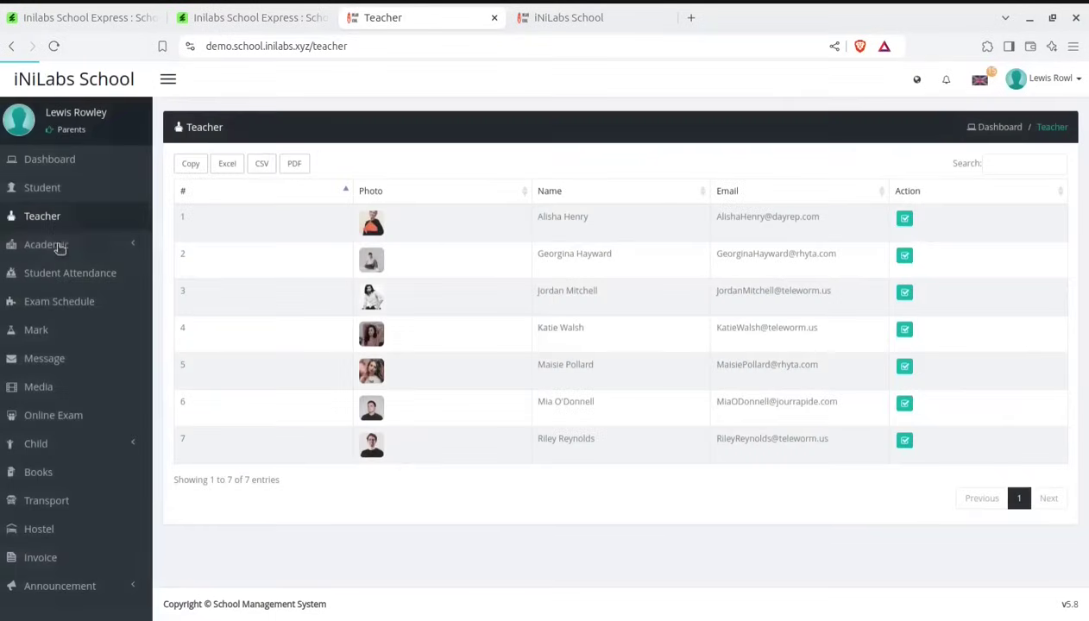
left_click(53, 245)
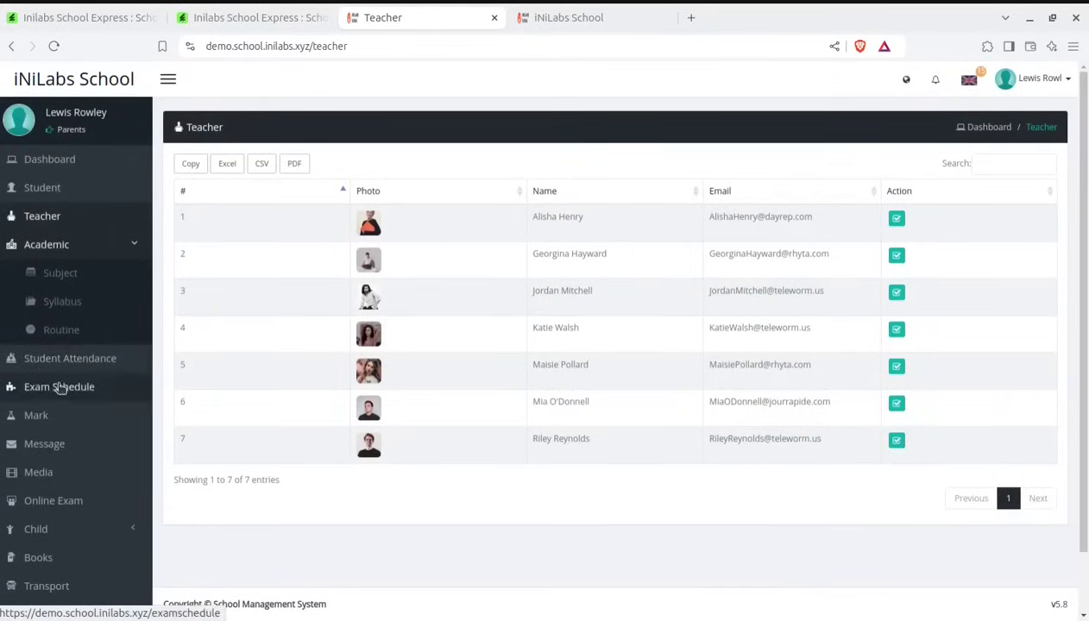
scroll(74, 395, "down", 1)
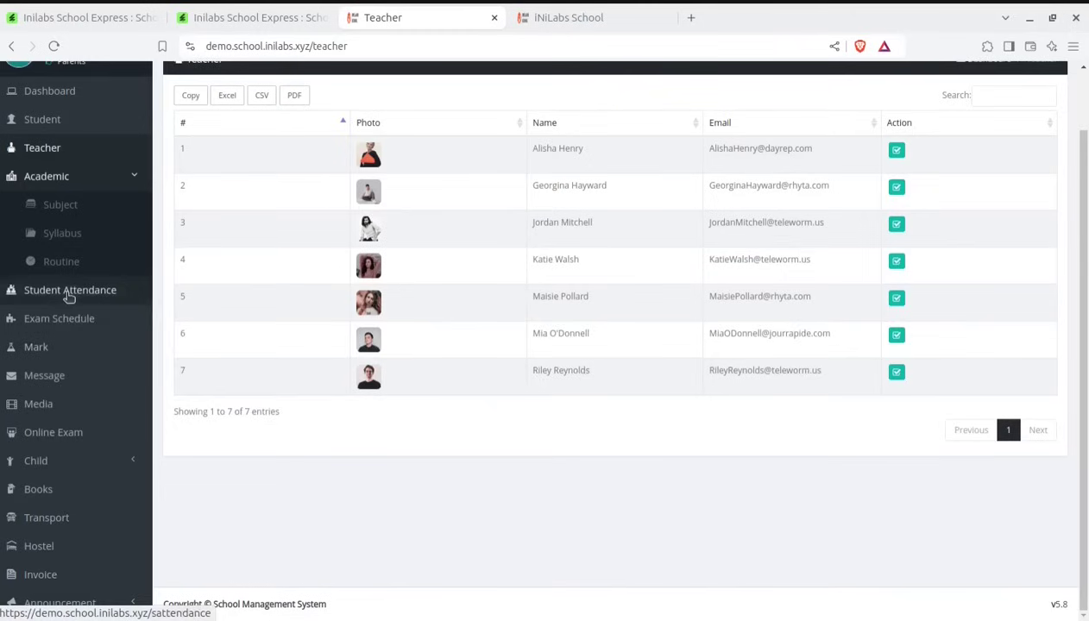
scroll(71, 293, "up", 1)
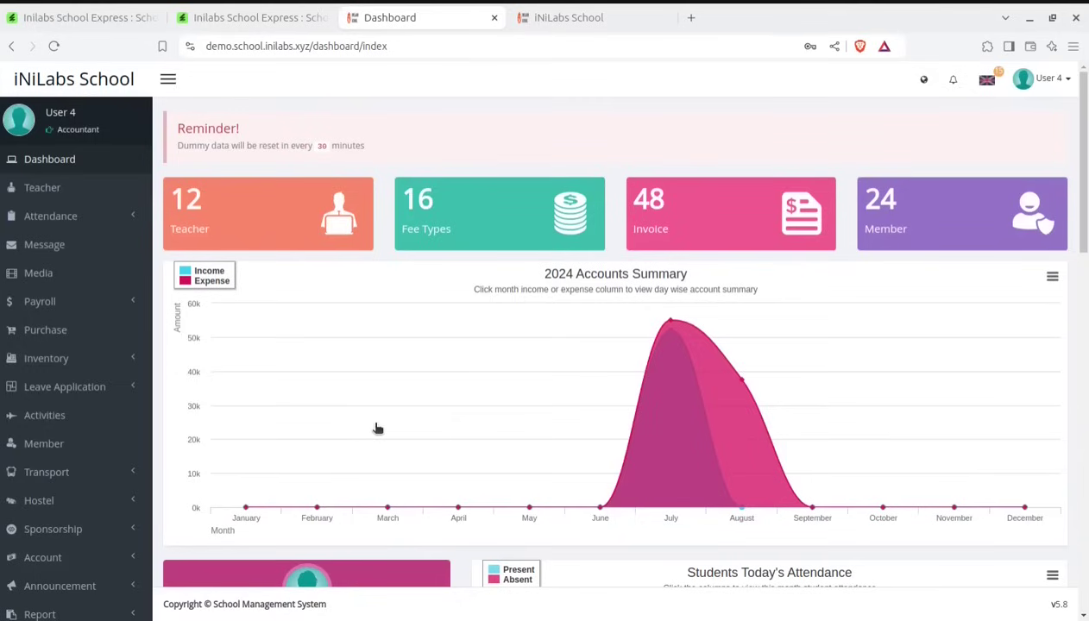
Reveal the accountant account's Attendance entries and open its Purchase list.
left_click(63, 211)
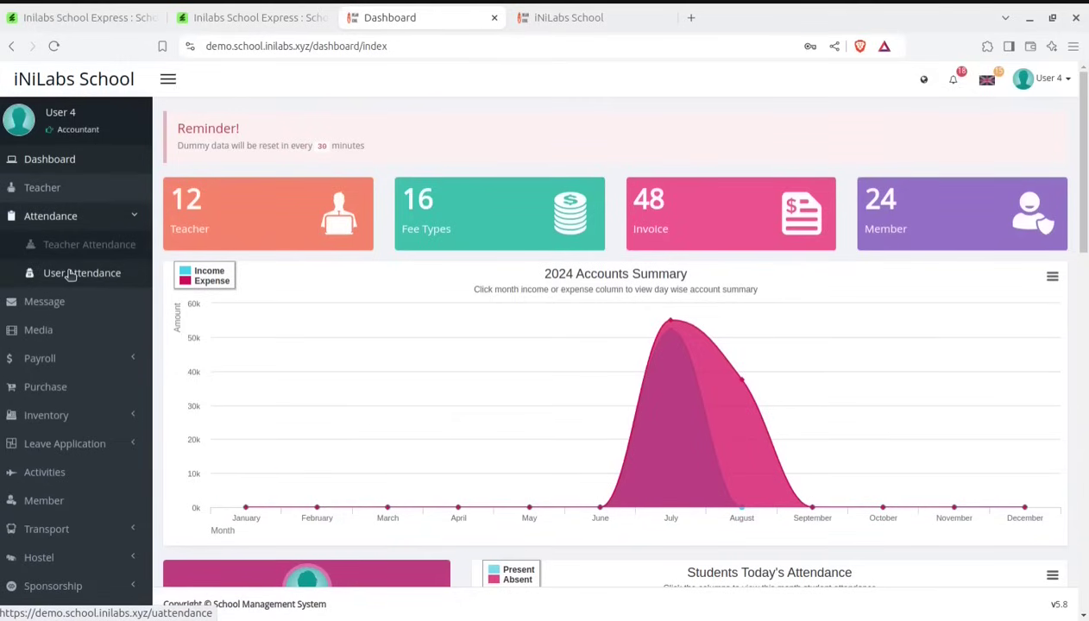
scroll(76, 187, "down", 1)
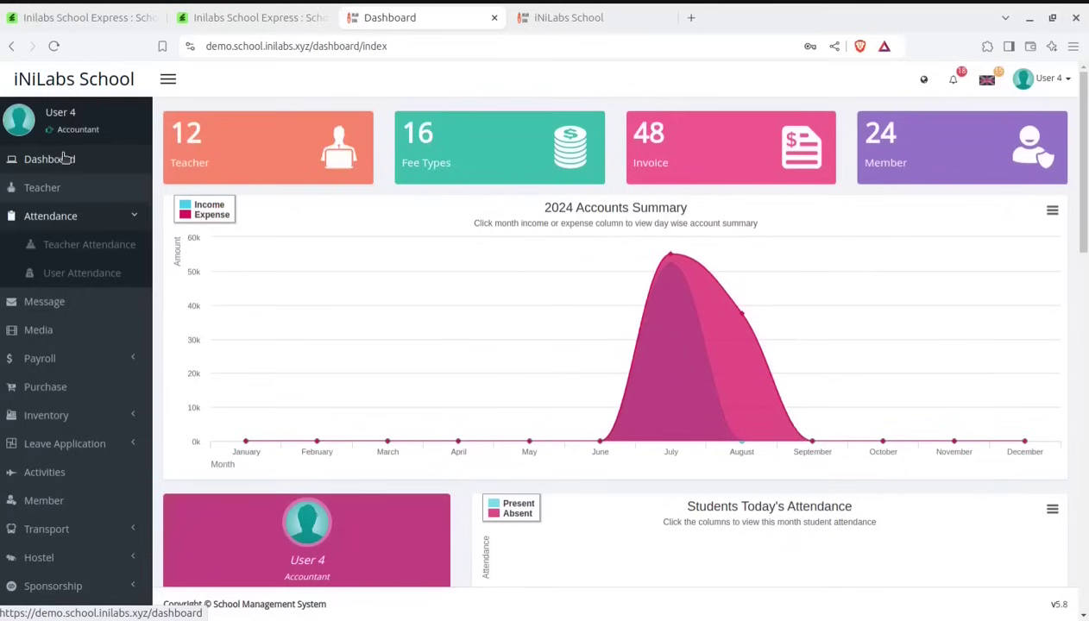
left_click(55, 393)
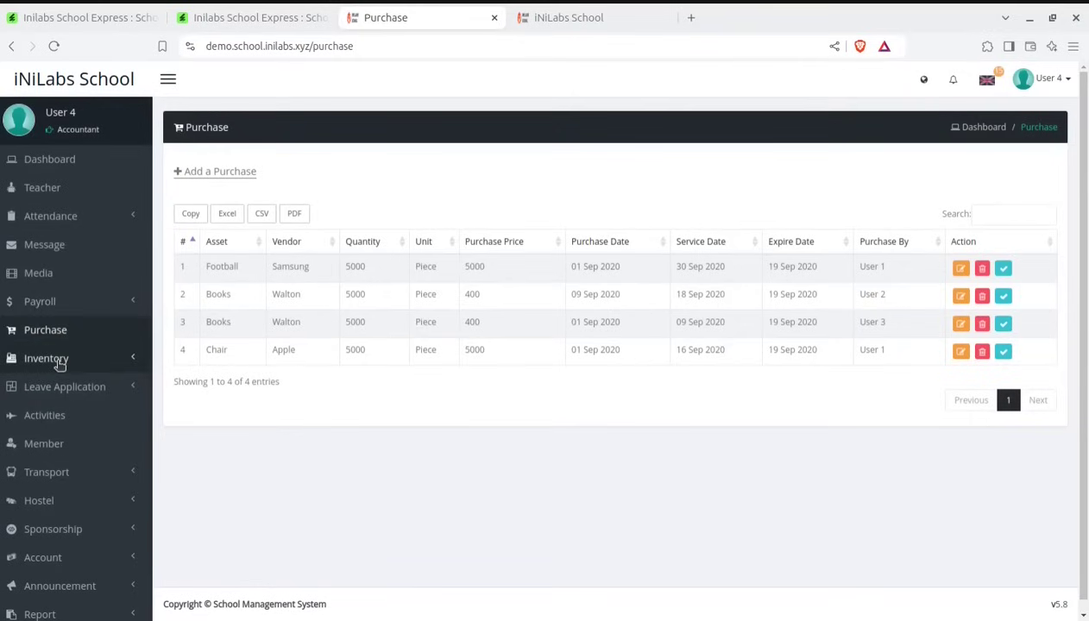
Reveal the accountant account's Inventory and Account sections and look through their entries.
left_click(26, 360)
scroll(58, 492, "down", 3)
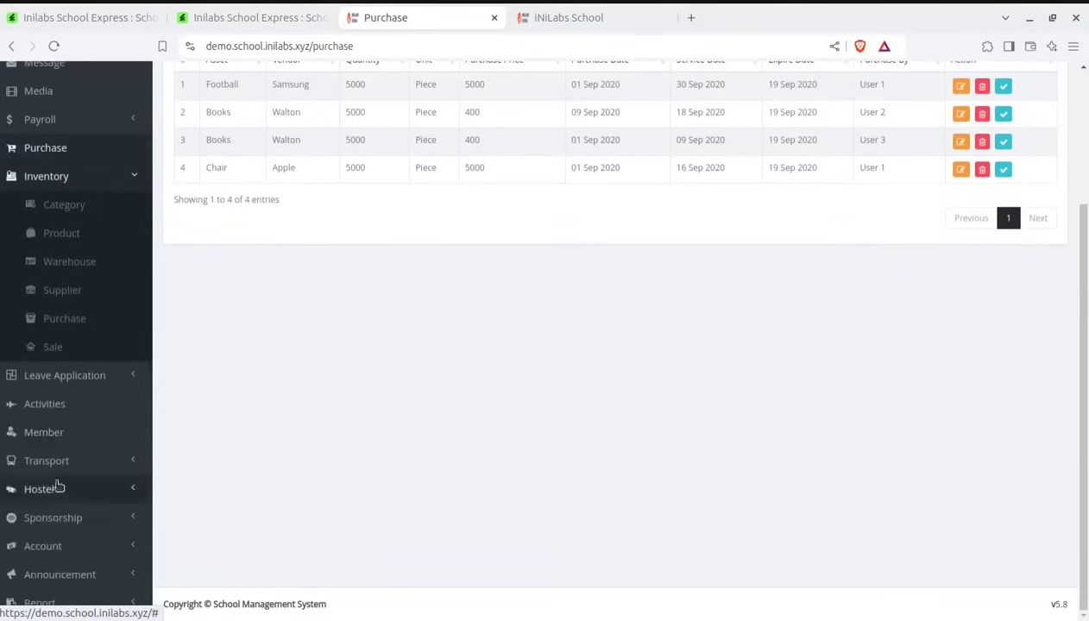
left_click(57, 545)
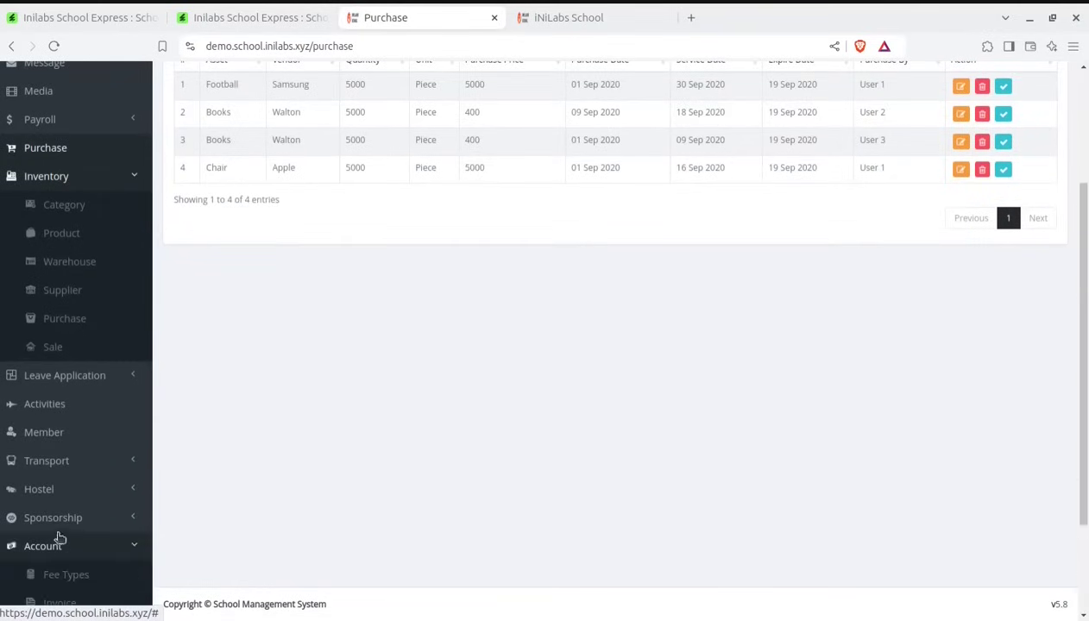
scroll(69, 457, "down", 3)
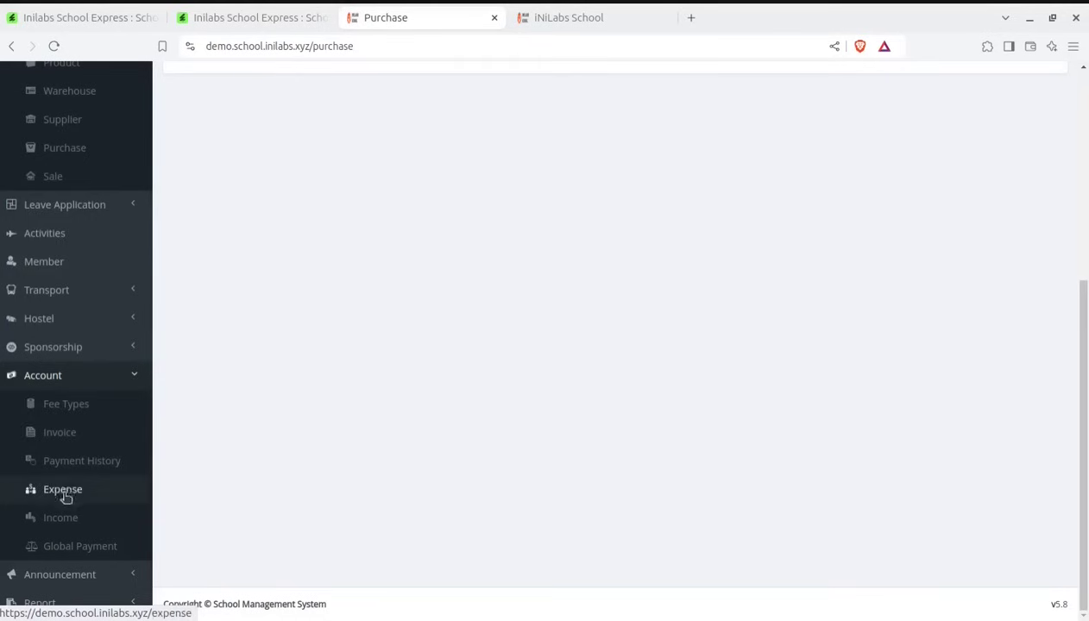
Reveal the accountant account's Report section and look through the available report types.
left_click(47, 603)
scroll(78, 518, "down", 4)
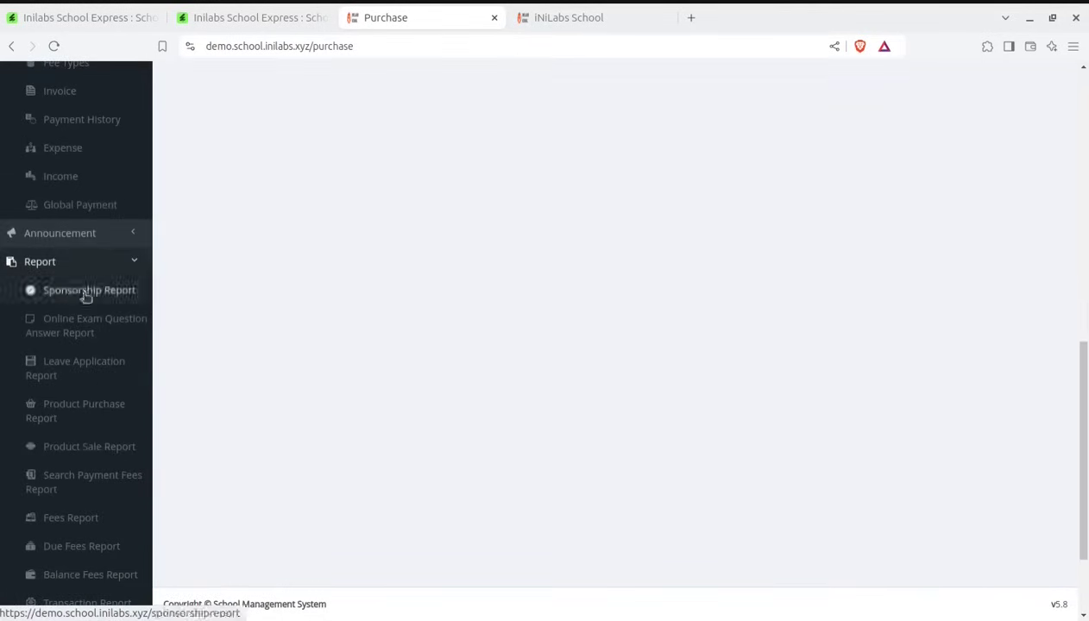
scroll(85, 324, "down", 2)
scroll(86, 330, "up", 10)
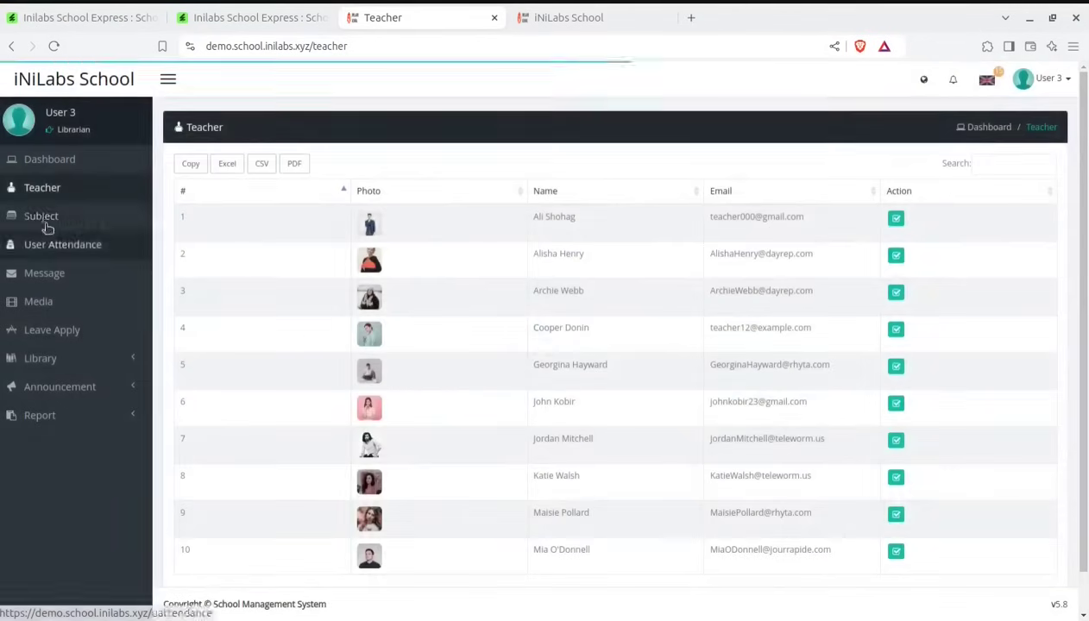
Open the librarian account's Subject page and reveal the entries of its Library section.
left_click(43, 218)
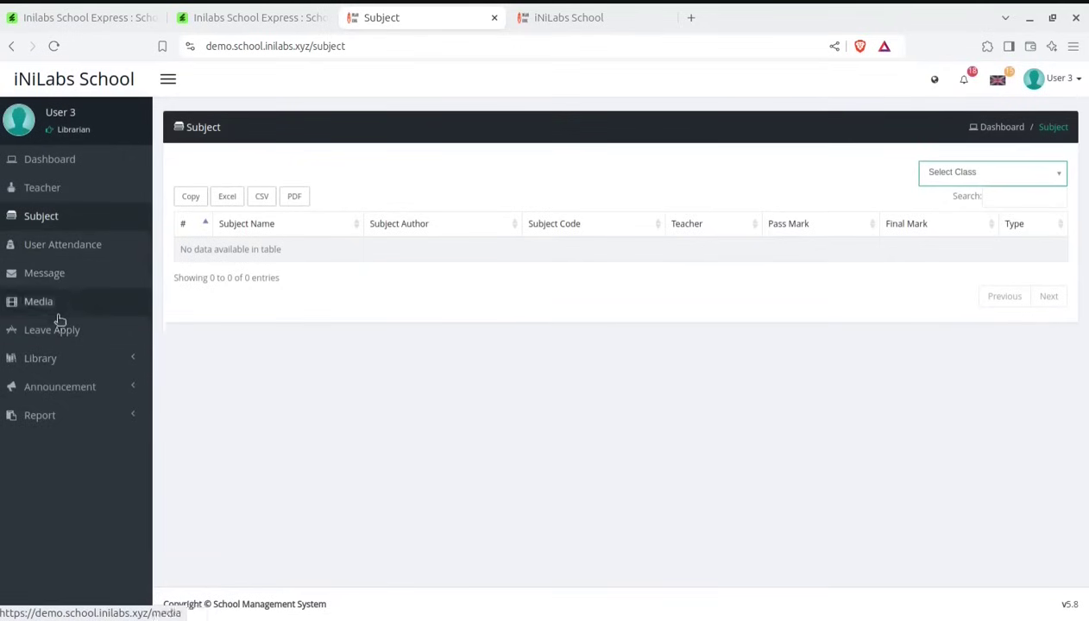
left_click(76, 362)
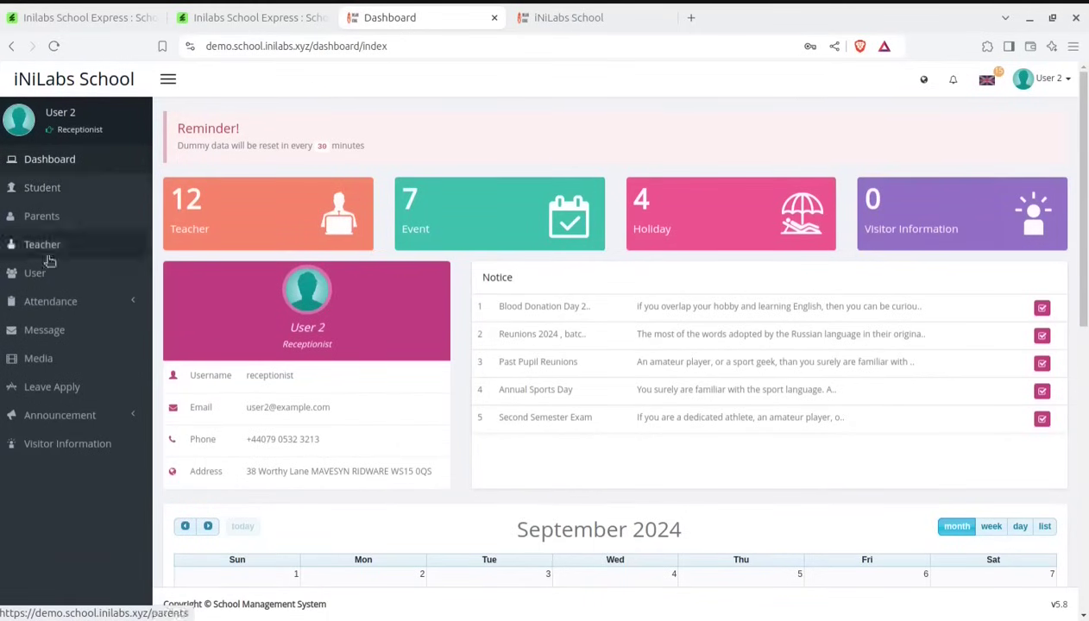
Reveal the receptionist account's Attendance section and open Visitor Information, dismissing the webcam alert.
left_click(54, 315)
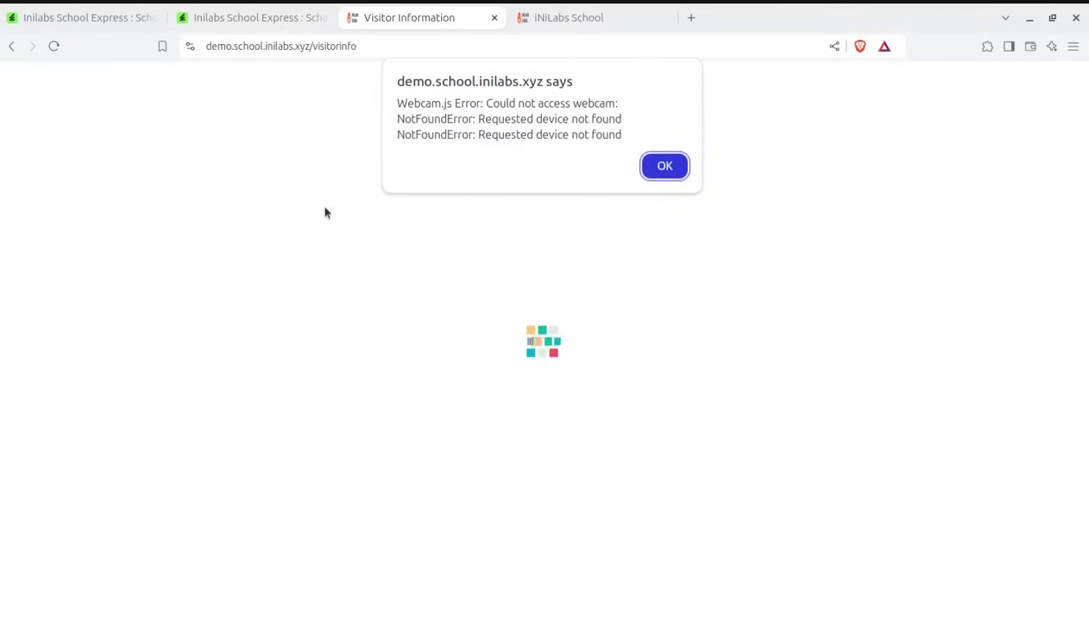
left_click(664, 165)
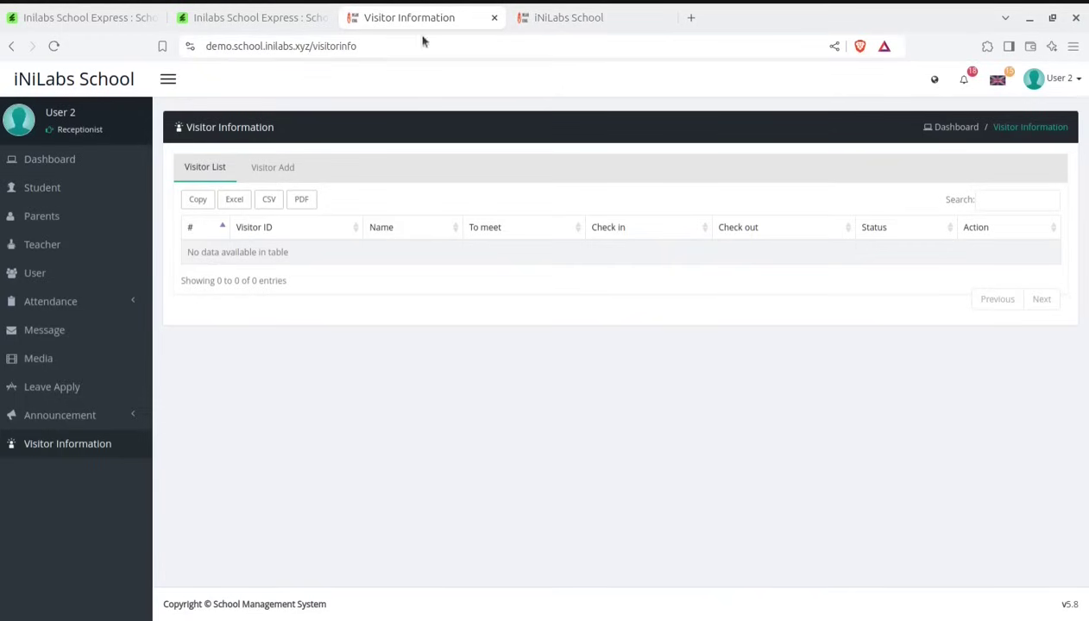
Switch to the public iNiLabs School website and return to the start of its home page.
left_click(560, 26)
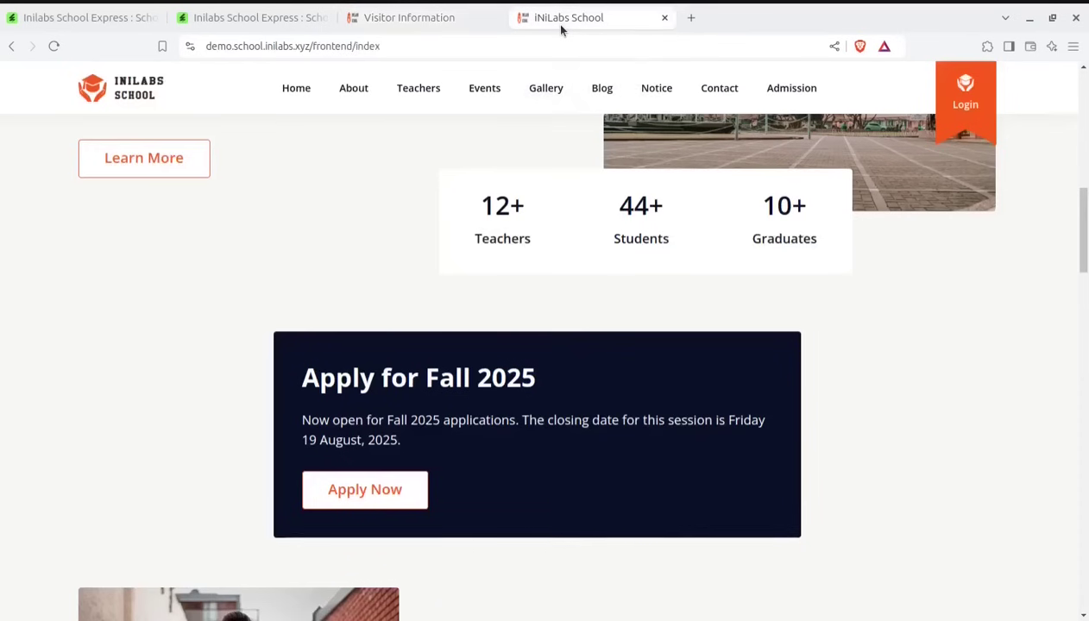
scroll(281, 264, "up", 5)
scroll(281, 264, "up", 3)
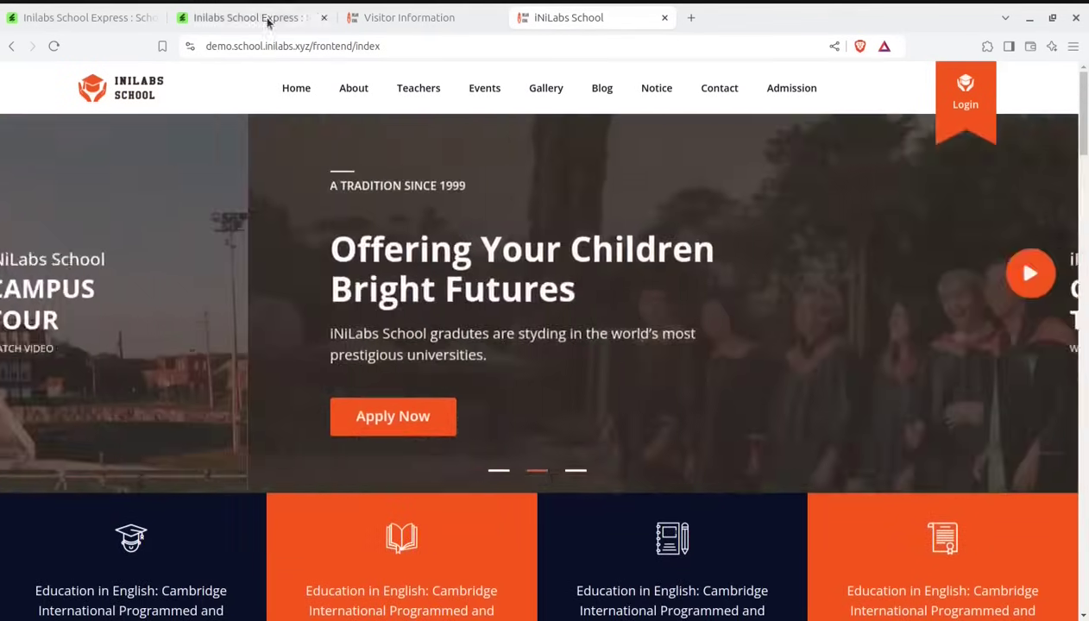
Go through the product preview to the CodeCanyon item page and highlight "School Management System" and the $29 price.
left_click(267, 19)
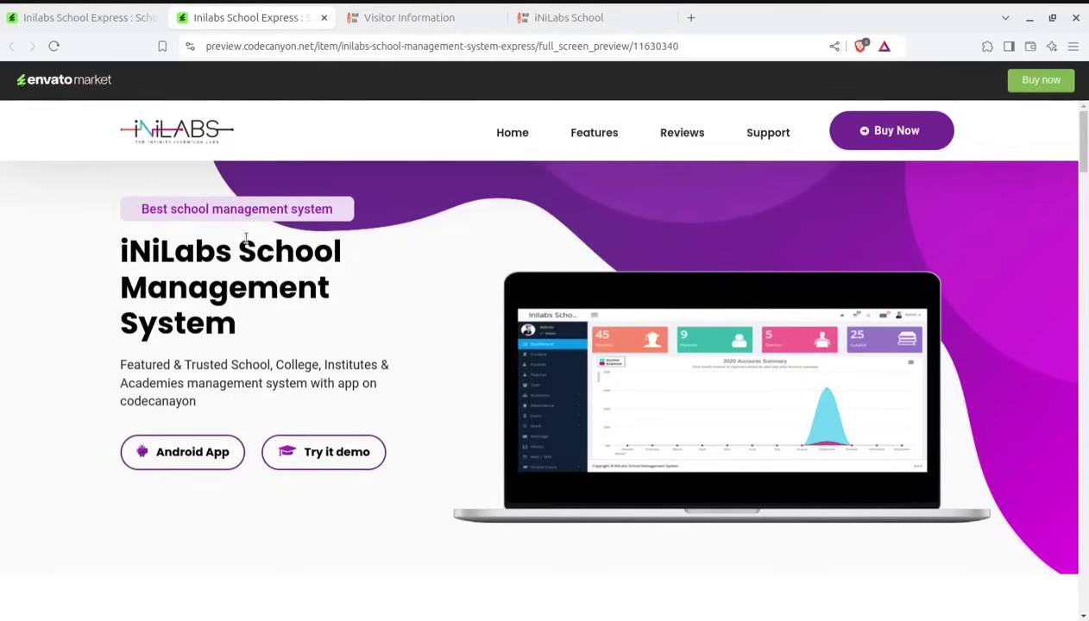
left_click(96, 18)
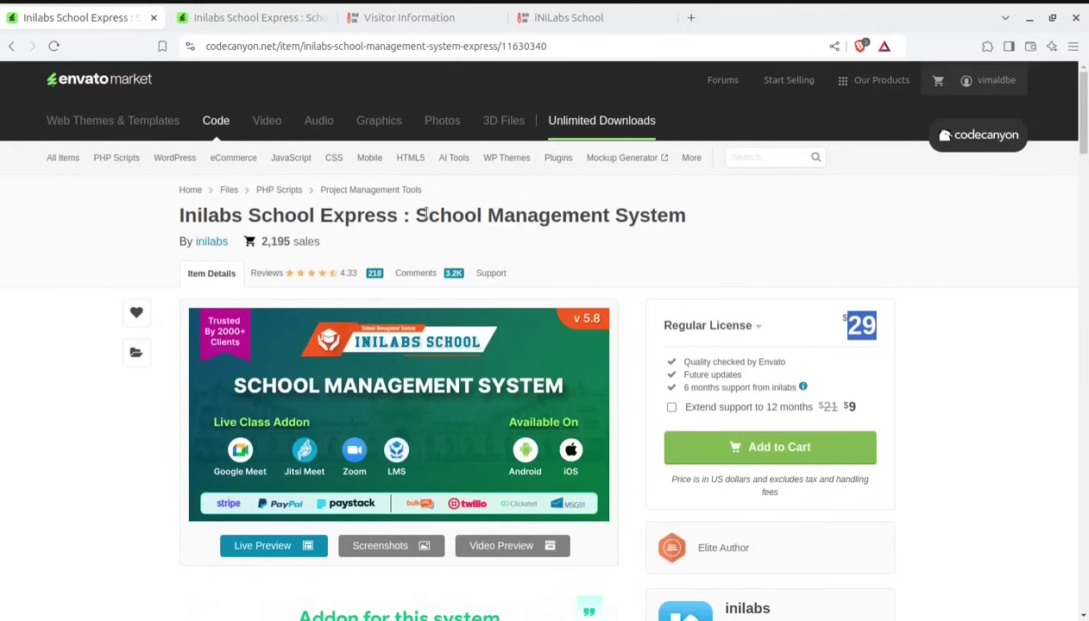
left_click_drag(419, 213, 686, 217)
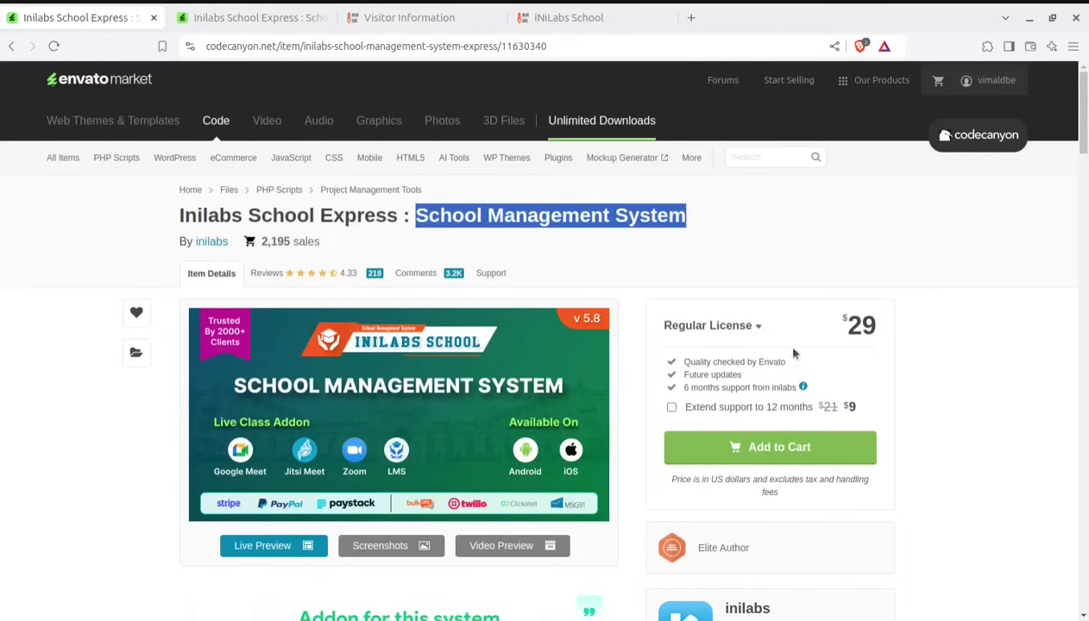
left_click_drag(838, 319, 879, 332)
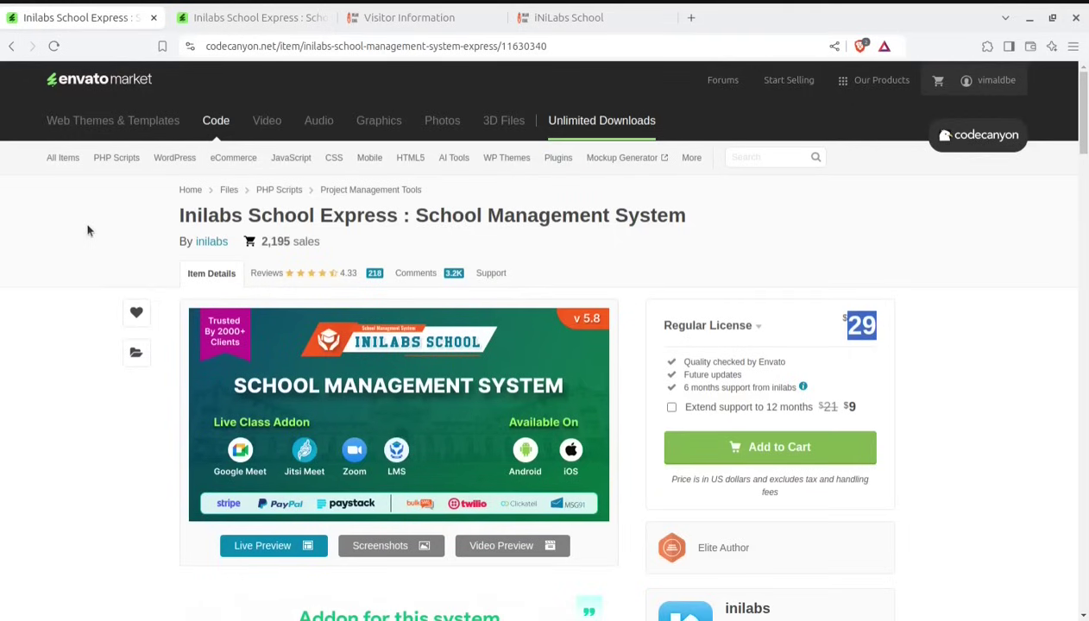
Revisit the demo's Visitor Information page, the public school website and the CodeCanyon full-screen preview.
left_click(406, 19)
left_click(556, 19)
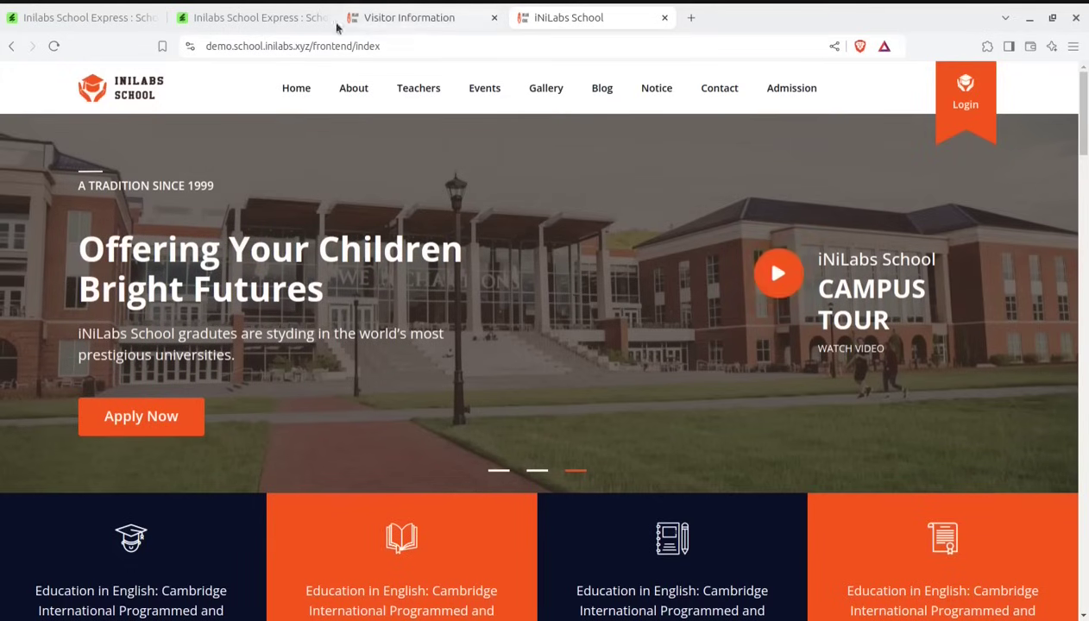
left_click(275, 24)
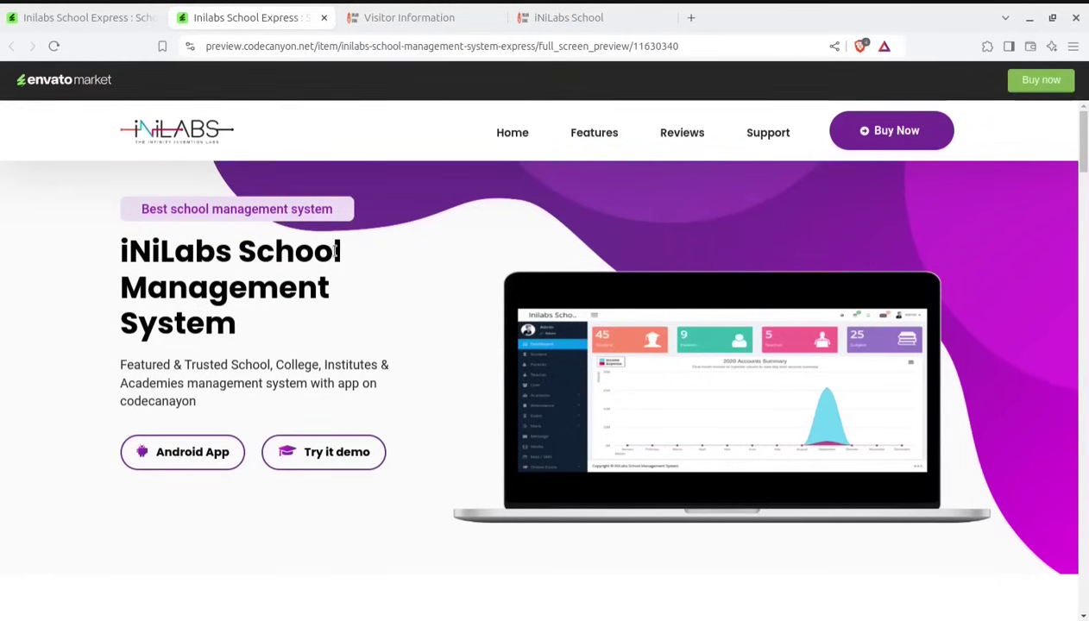
Look over the CodeCanyon full-screen preview's opening section, alternating with the public school website, and examine that site's home page down to the Fall 2025 application notice.
scroll(334, 253, "down", 2)
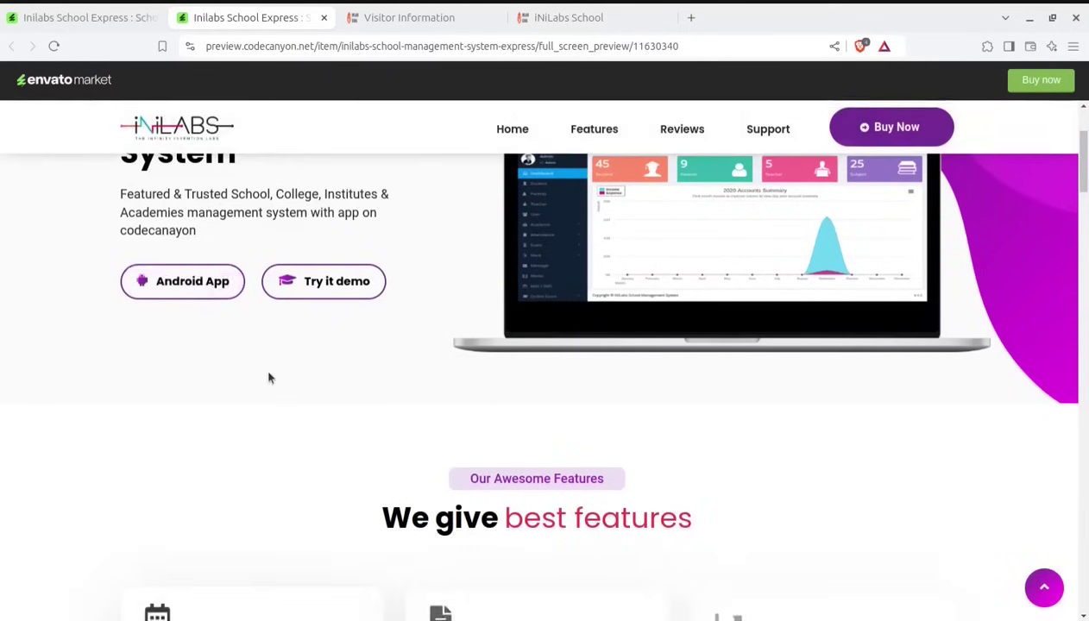
scroll(268, 378, "up", 2)
left_click(542, 19)
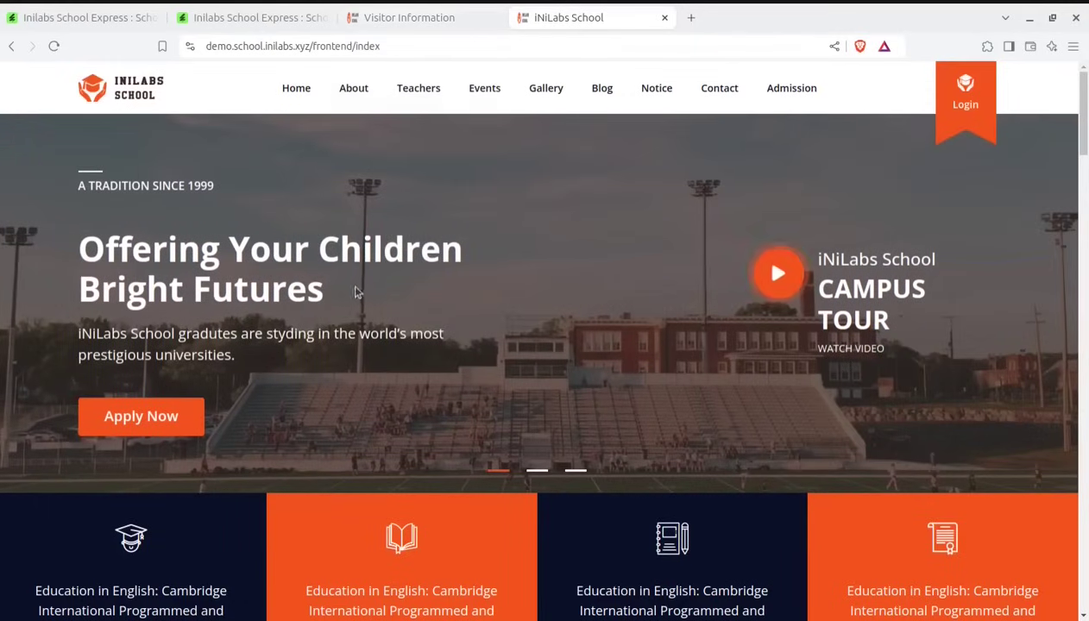
left_click(252, 19)
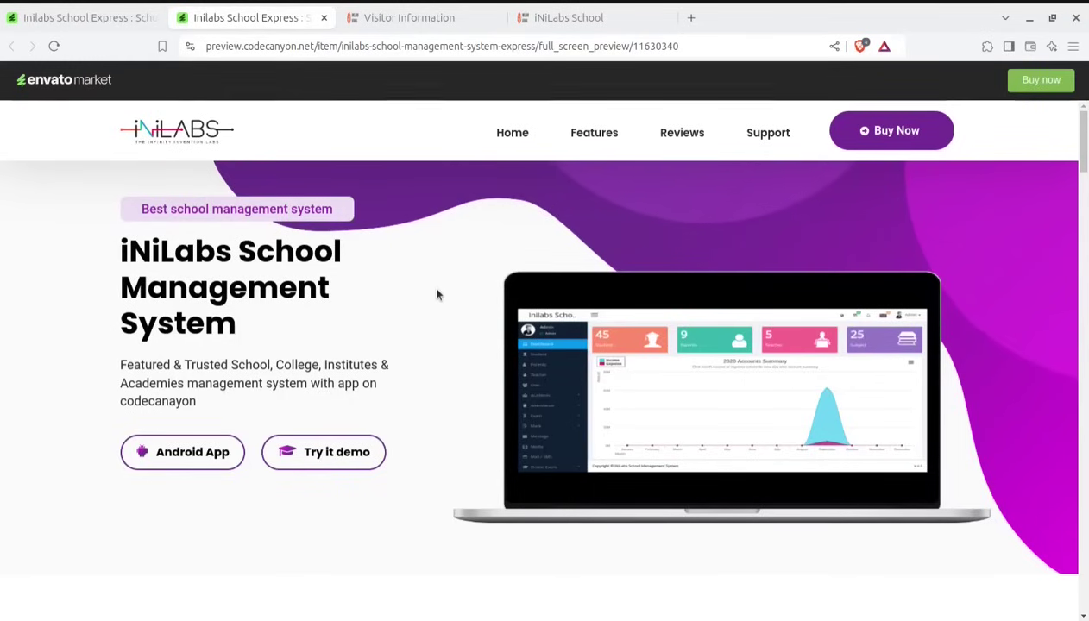
left_click(578, 18)
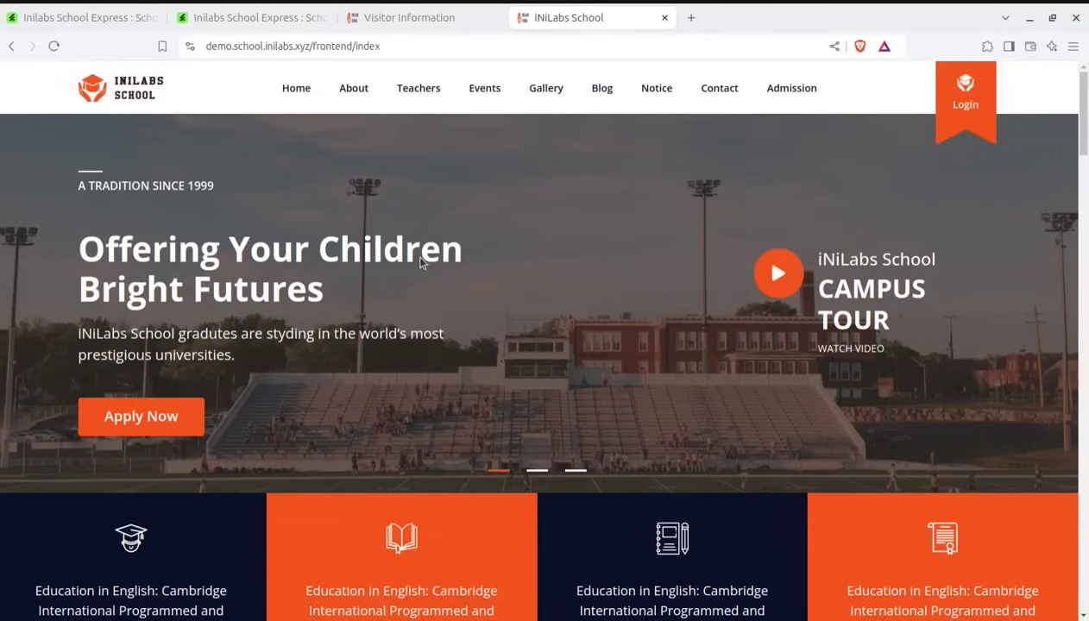
scroll(445, 262, "down", 7)
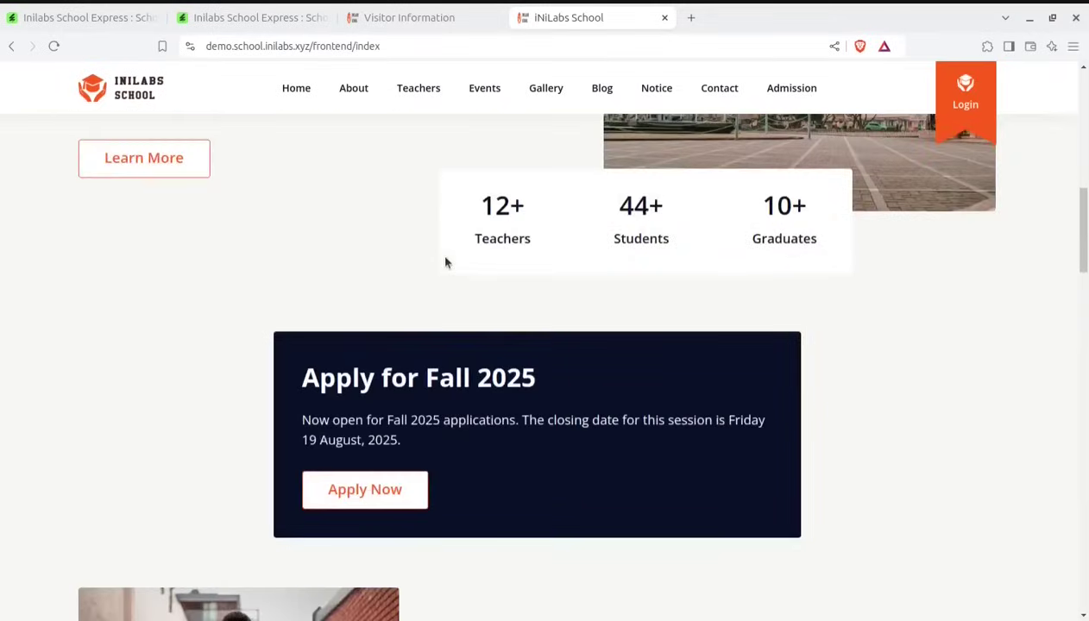
Visit the school website's About, Teachers, Events, Gallery, Blog, Notice, Contact and Admission pages in turn.
left_click(356, 90)
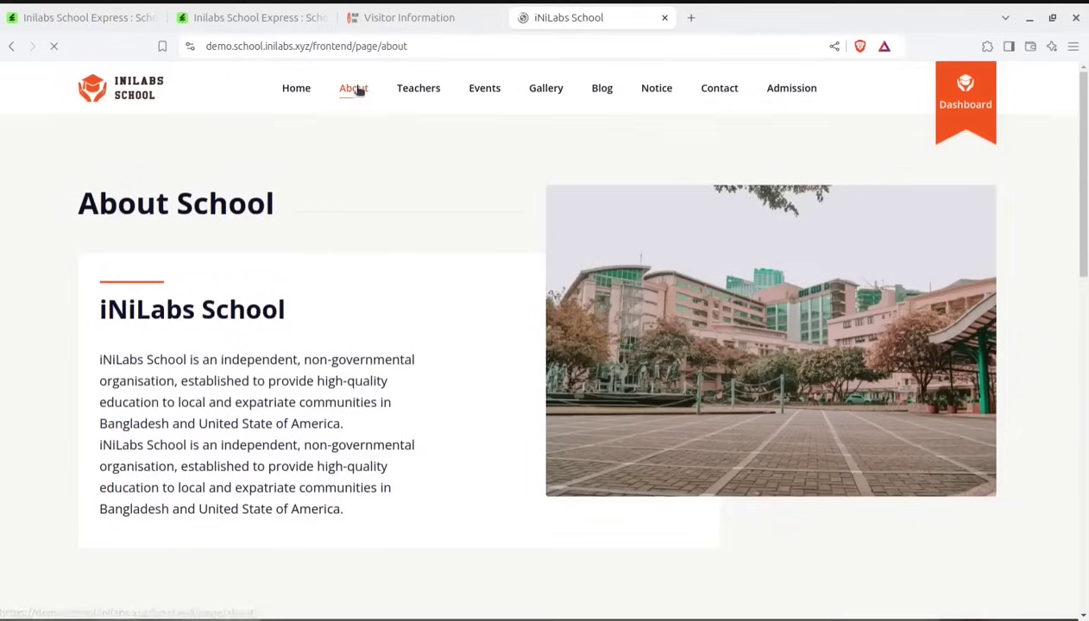
left_click(416, 89)
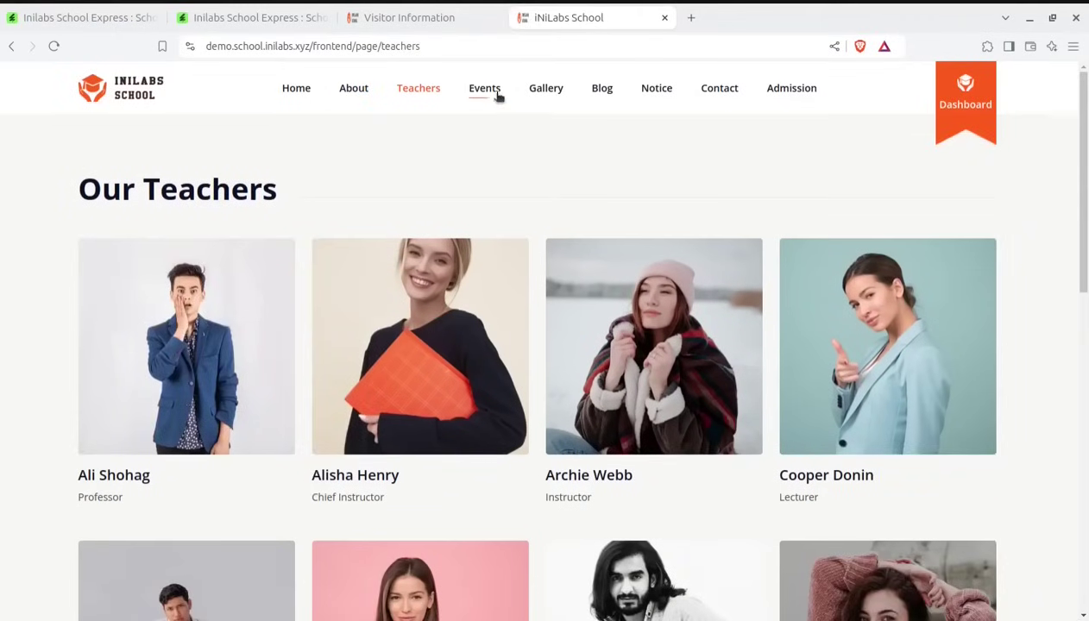
left_click(496, 94)
left_click(545, 90)
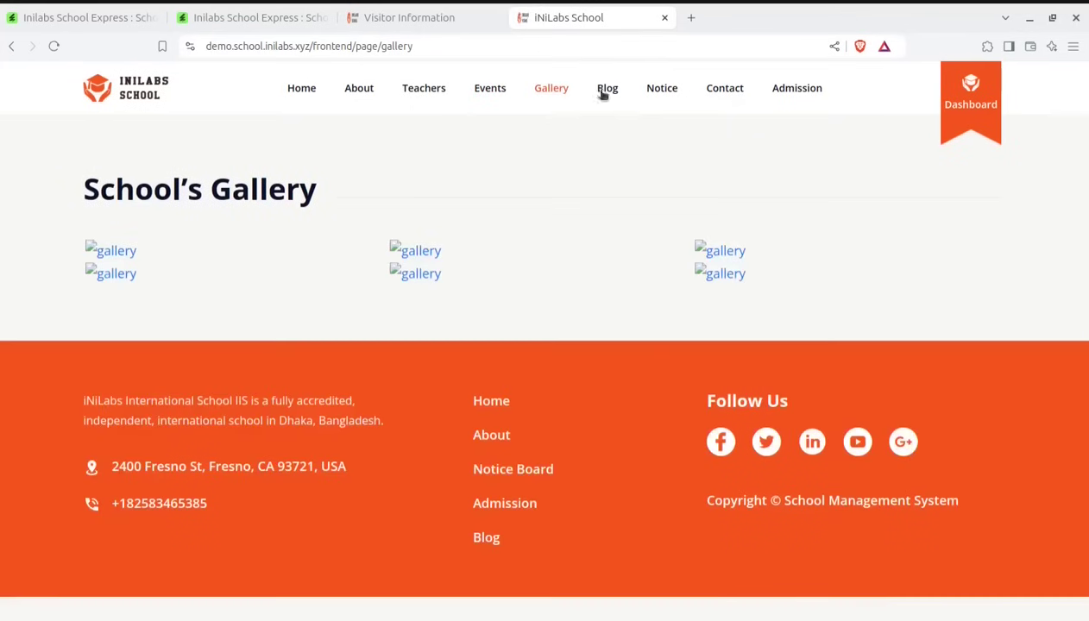
left_click(601, 90)
left_click(659, 91)
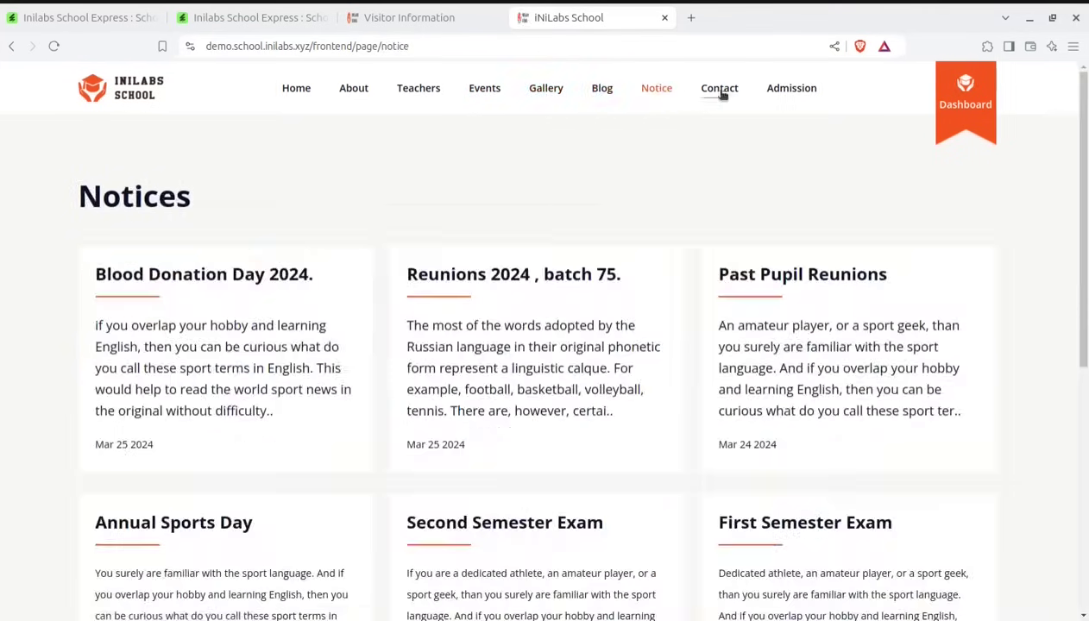
left_click(721, 92)
left_click(766, 97)
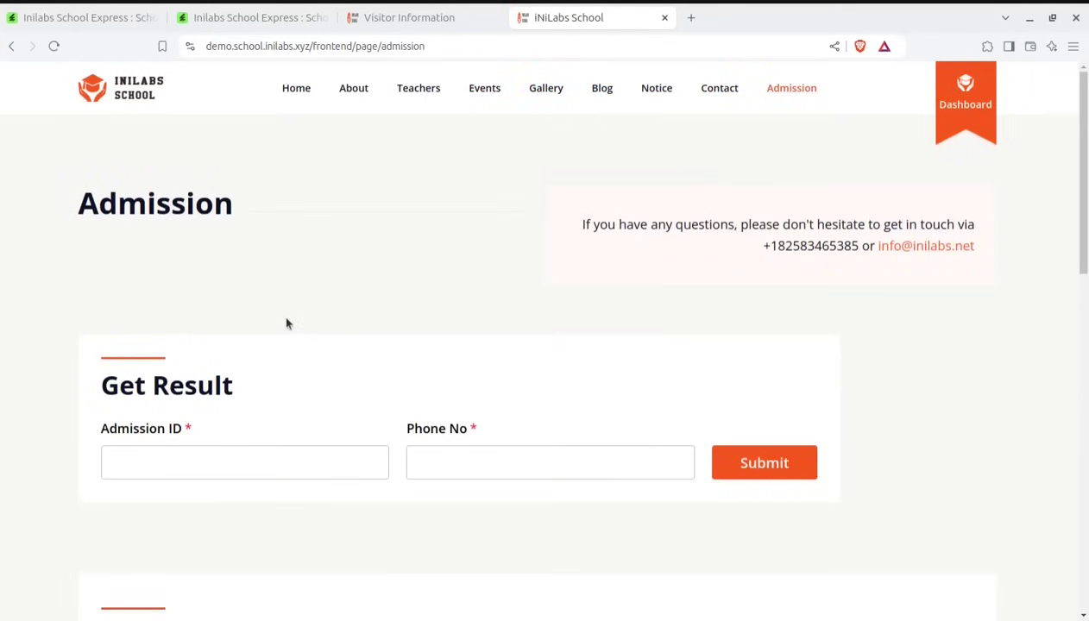
Return to the school website's home page and view its About School section.
left_click(146, 96)
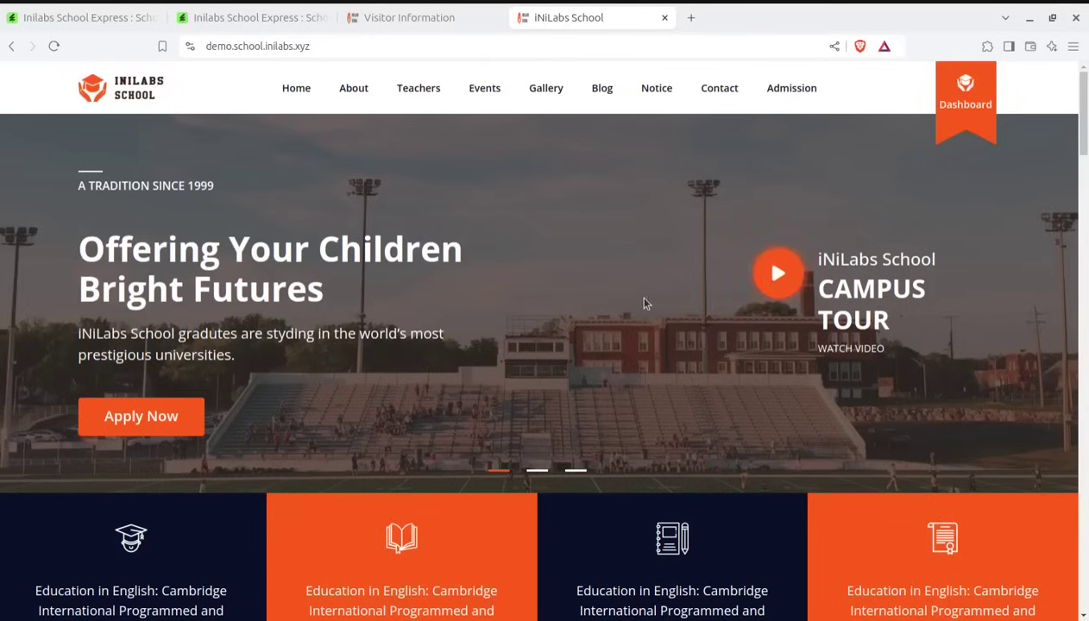
scroll(644, 304, "down", 3)
scroll(486, 331, "down", 3)
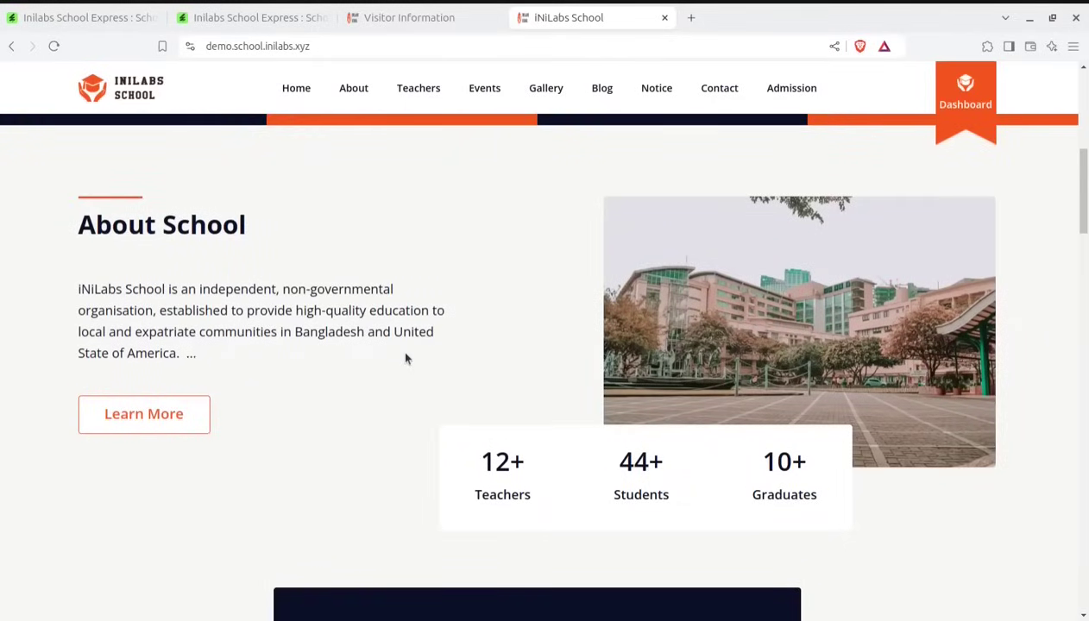